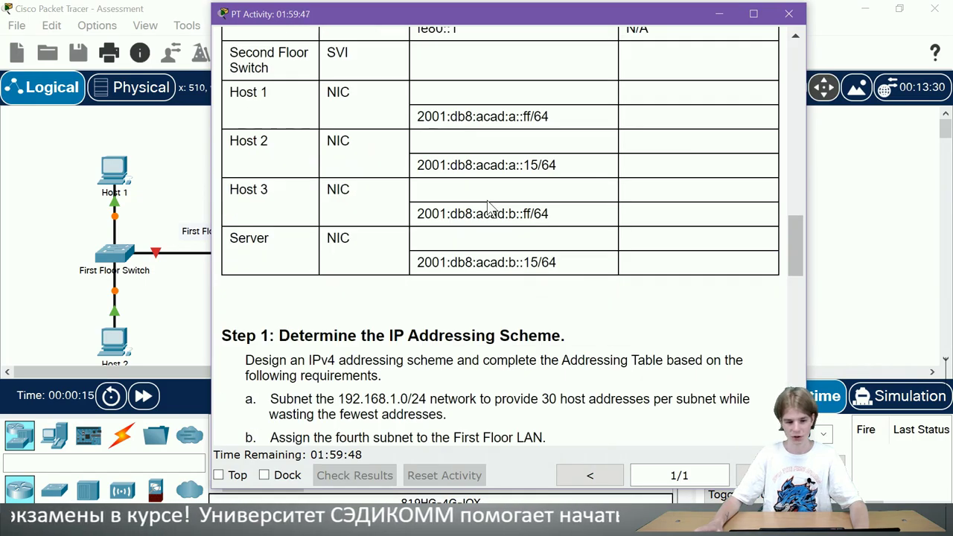
Review the PT Activity instructions, from the assessed skills and device requirements through the Addressing Table to Step 1.
{"action": "scroll", "coordinate": [489, 205], "scroll_direction": "up", "scroll_amount": 12}
{"action": "scroll", "coordinate": [489, 209], "scroll_direction": "down", "scroll_amount": 4}
{"action": "scroll", "coordinate": [489, 209], "scroll_direction": "down", "scroll_amount": 5}
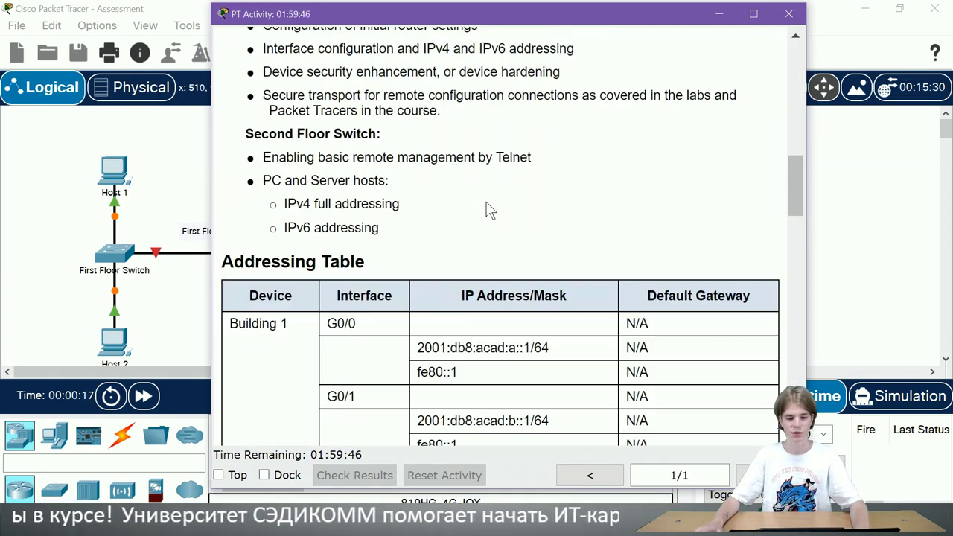
{"action": "scroll", "coordinate": [489, 210], "scroll_direction": "up", "scroll_amount": 9}
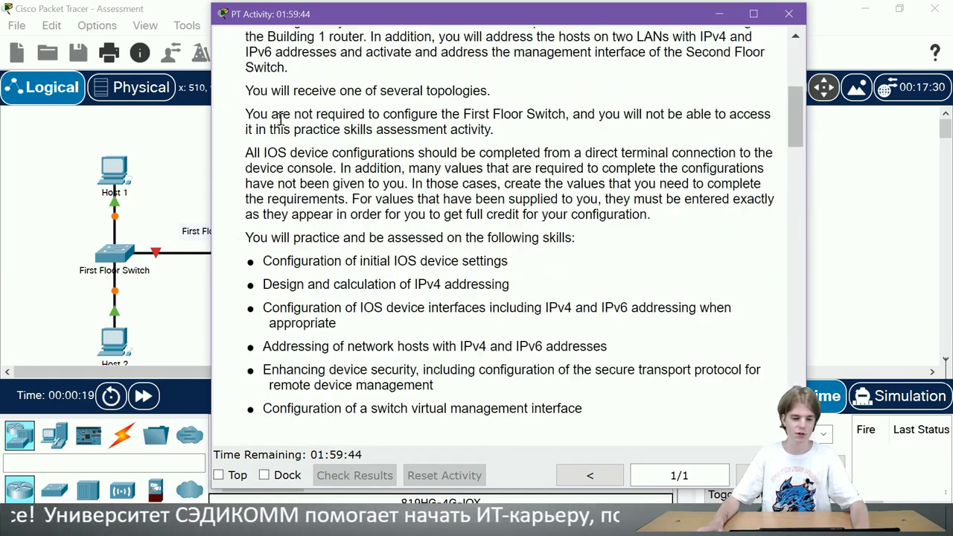
{"action": "left_click_drag", "start_coordinate": [238, 213], "coordinate": [381, 248]}
{"action": "scroll", "coordinate": [439, 216], "scroll_direction": "down", "scroll_amount": 7}
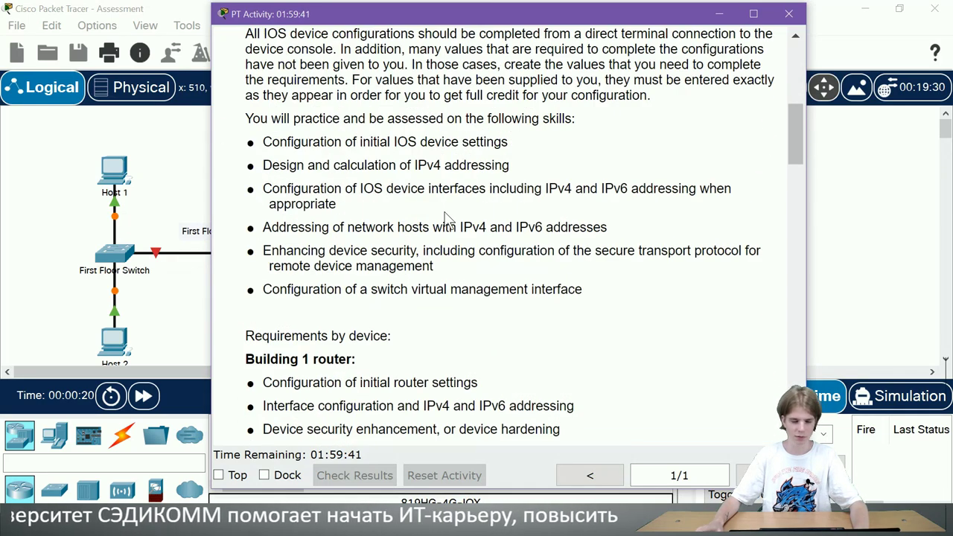
{"action": "scroll", "coordinate": [433, 199], "scroll_direction": "down", "scroll_amount": 10}
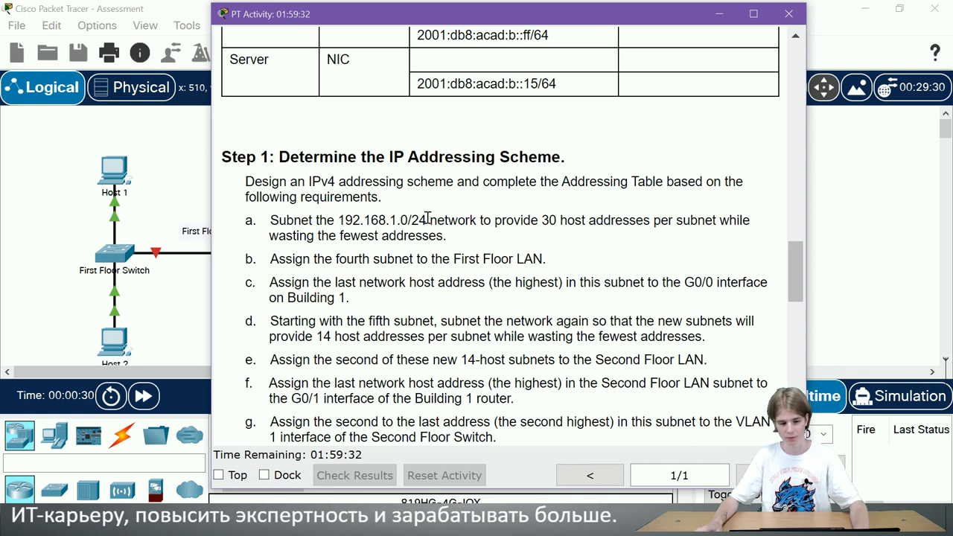
Examine the Step 1 subnetting requirement for the 192.168.1.0/24 network, especially the number of host addresses per subnet.
{"action": "left_click_drag", "start_coordinate": [426, 219], "coordinate": [387, 214]}
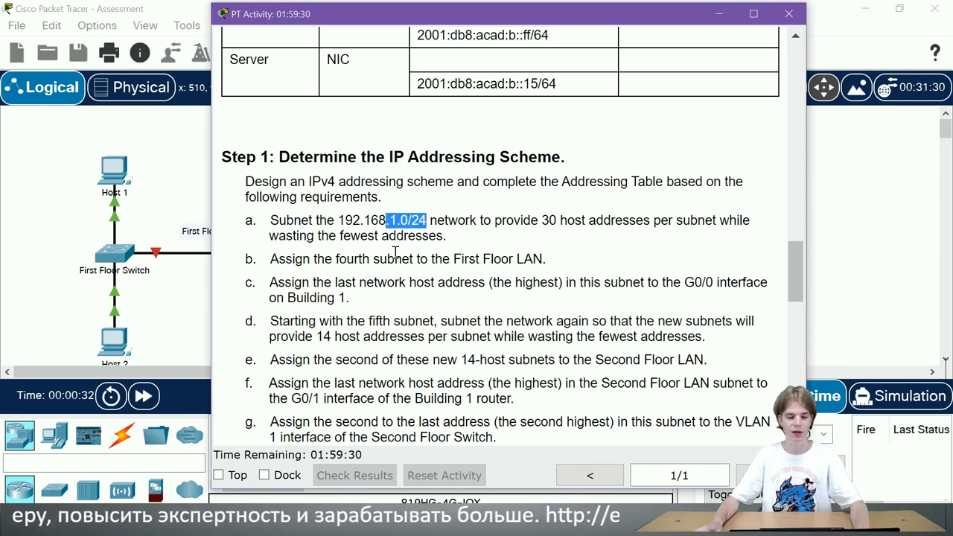
{"action": "left_click", "coordinate": [395, 251]}
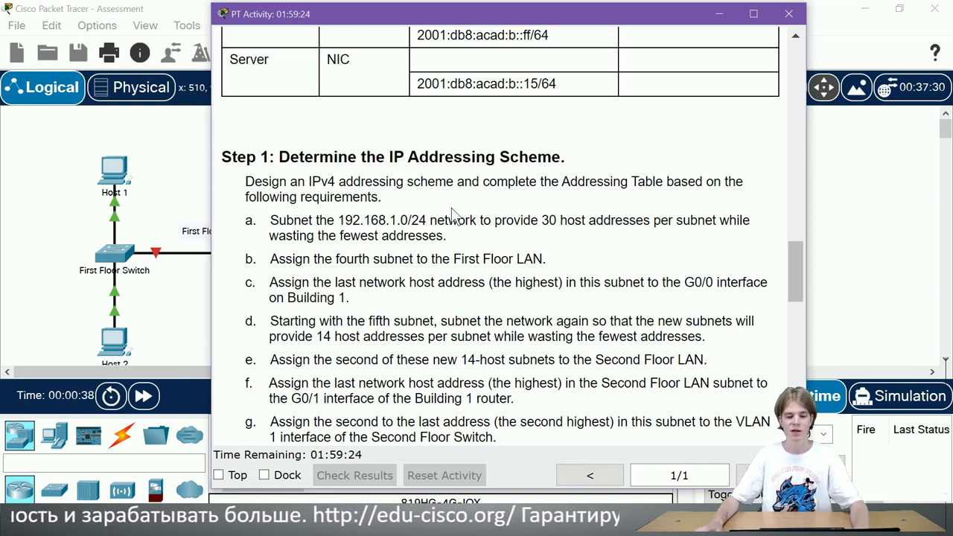
{"action": "double_click", "coordinate": [271, 219]}
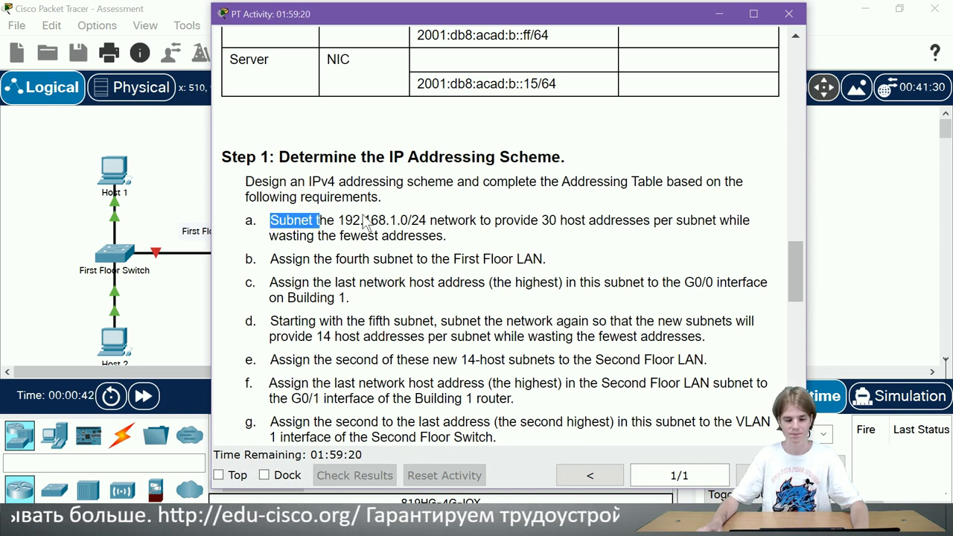
{"action": "left_click_drag", "start_coordinate": [557, 219], "coordinate": [541, 220]}
{"action": "left_click", "coordinate": [549, 246]}
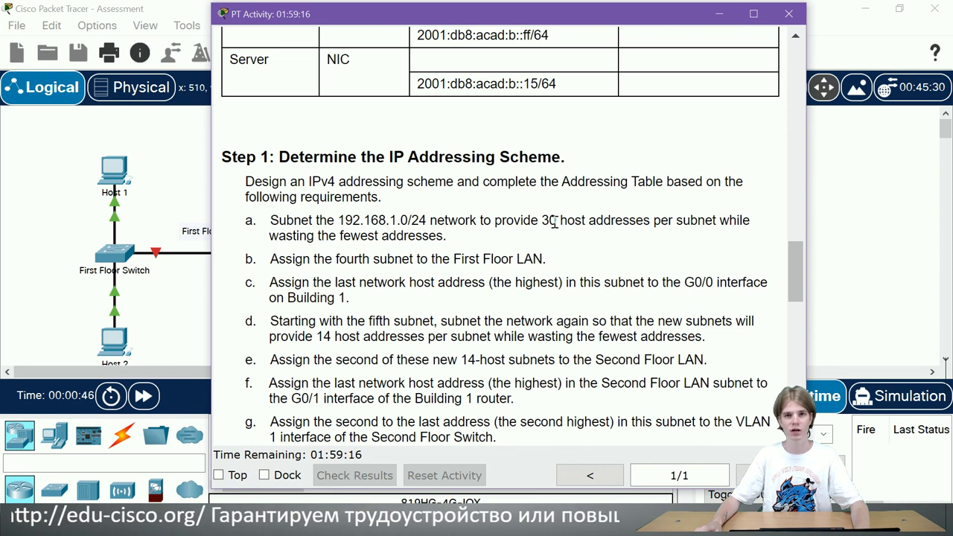
{"action": "left_click_drag", "start_coordinate": [557, 221], "coordinate": [541, 220]}
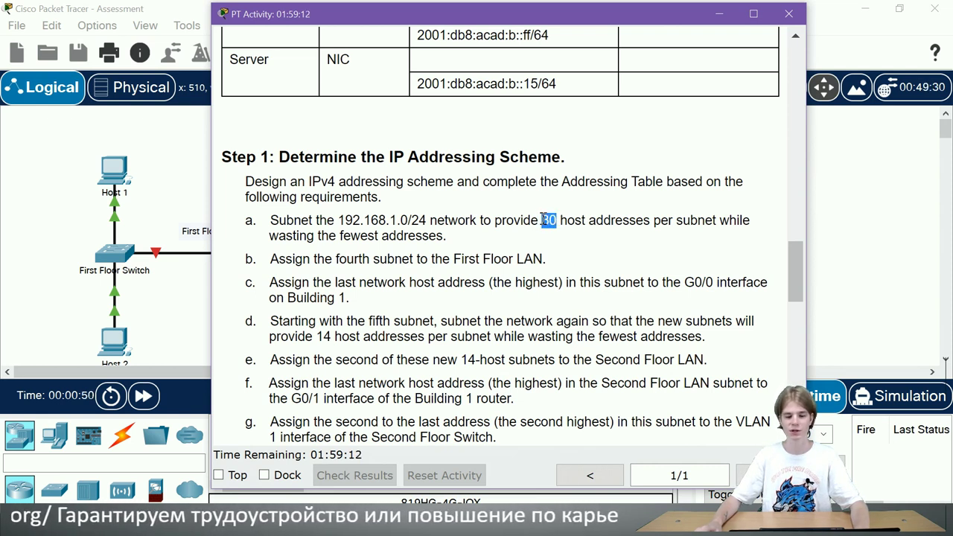
{"action": "left_click", "coordinate": [534, 243]}
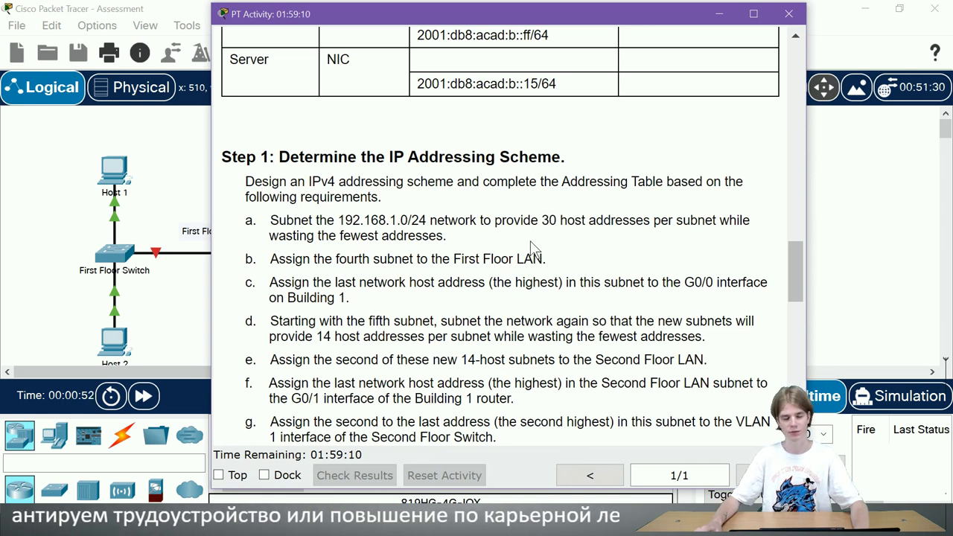
{"action": "left_click_drag", "start_coordinate": [540, 221], "coordinate": [559, 220]}
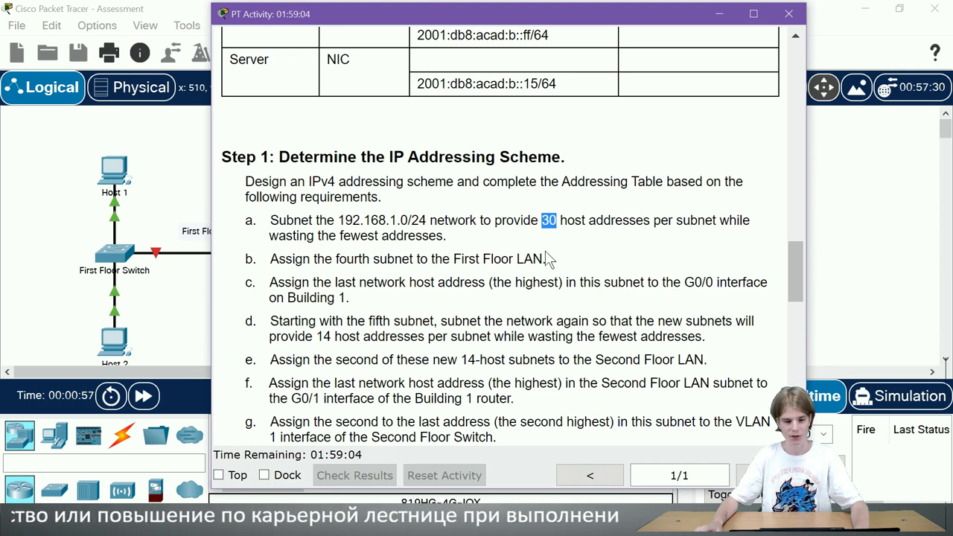
{"action": "scroll", "coordinate": [538, 229], "scroll_direction": "up", "scroll_amount": 3}
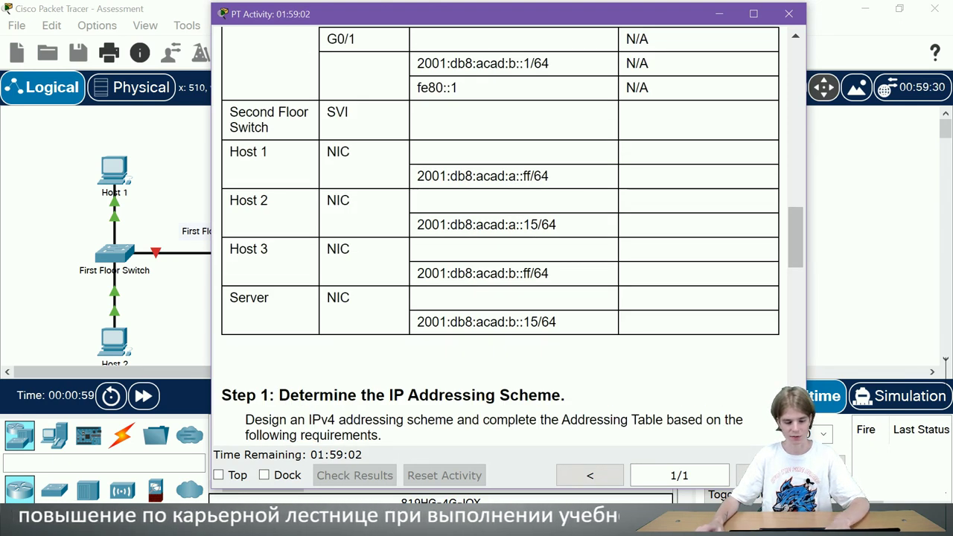
Switch to the CCNA-1 Google spreadsheet in the browser and enter mask 224 for subnet 1 on the NEW_Subnets sheet.
{"action": "key", "text": "alt+Tab"}
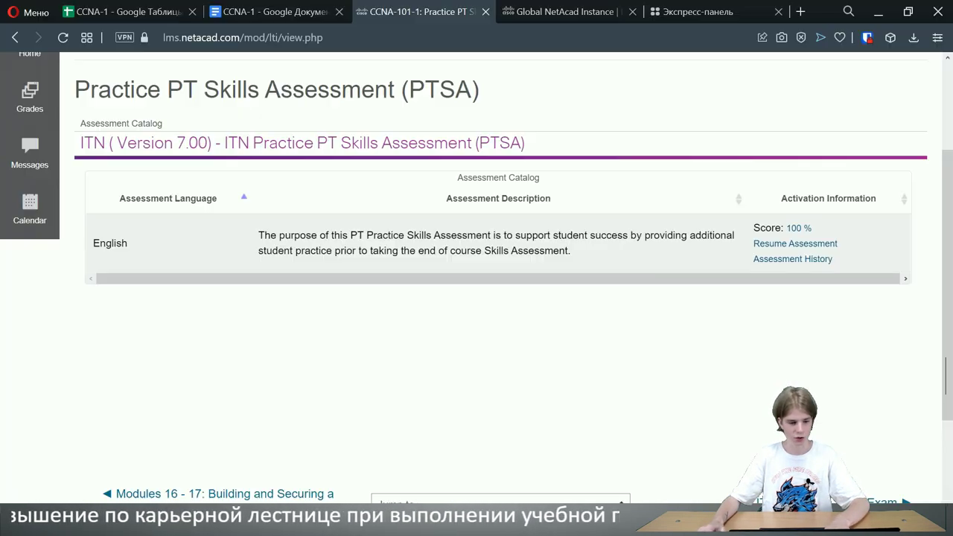
{"action": "left_click", "coordinate": [137, 11]}
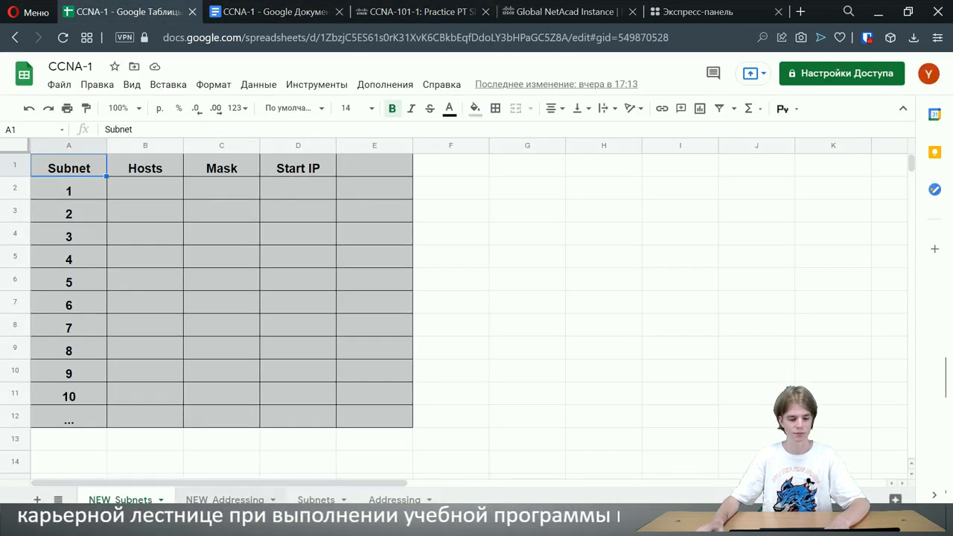
{"action": "left_click", "coordinate": [307, 498]}
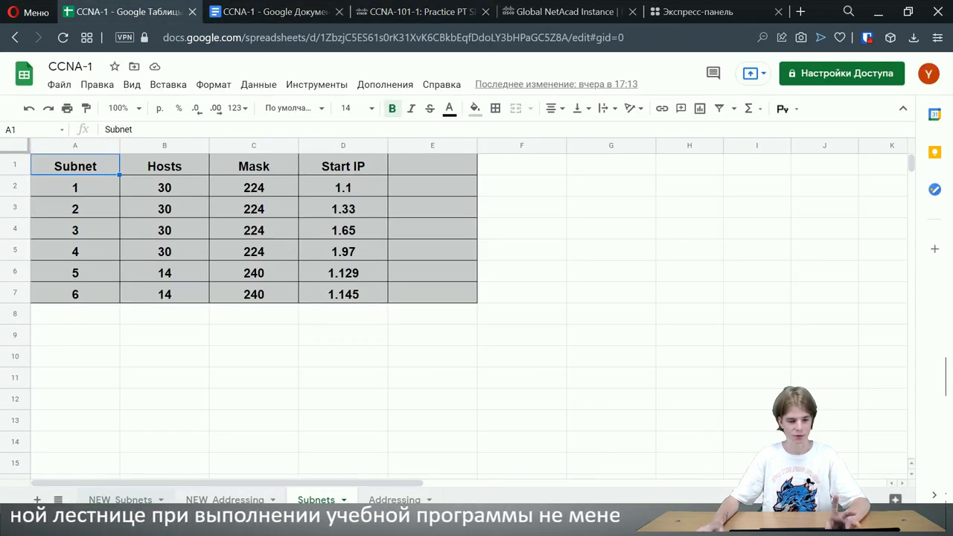
{"action": "left_click", "coordinate": [120, 498]}
{"action": "left_click", "coordinate": [216, 181]}
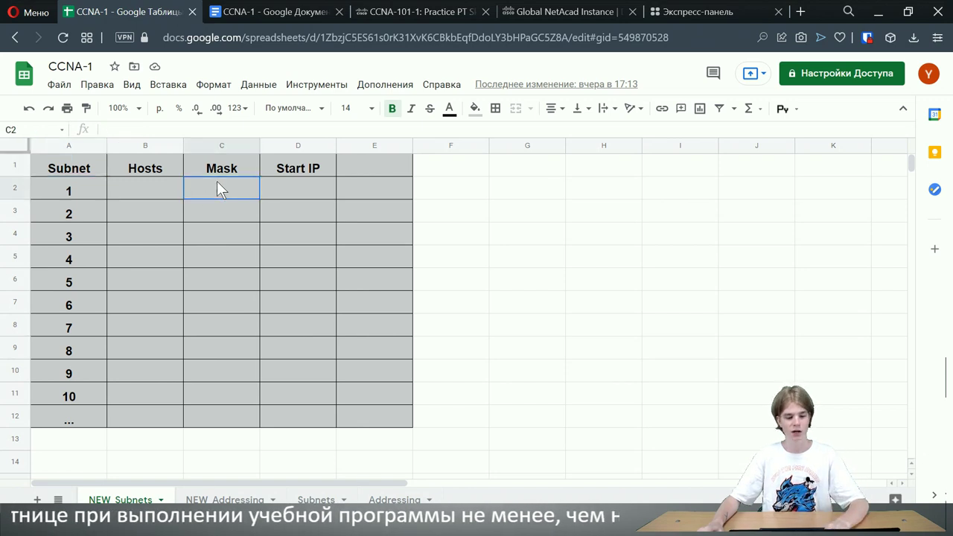
{"action": "type", "text": "224"}
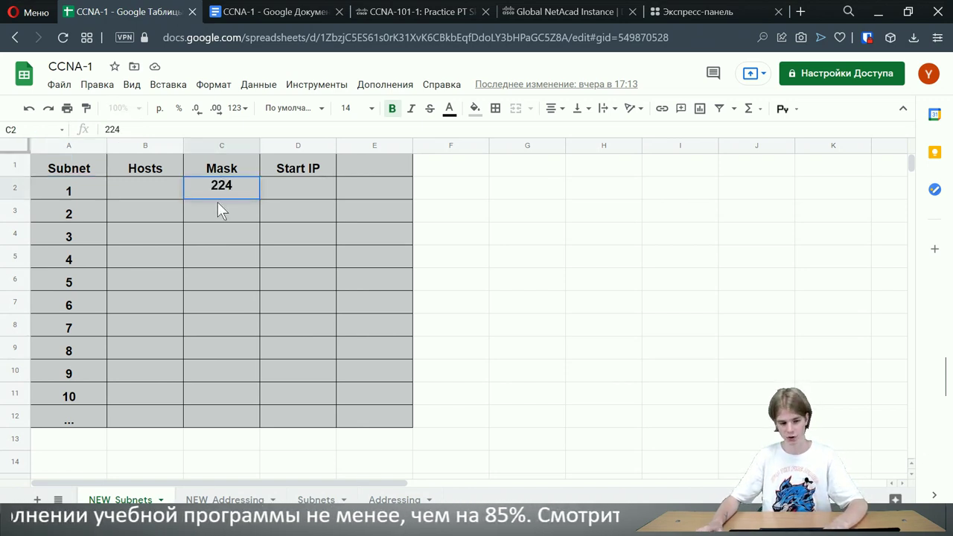
{"action": "left_click", "coordinate": [134, 189]}
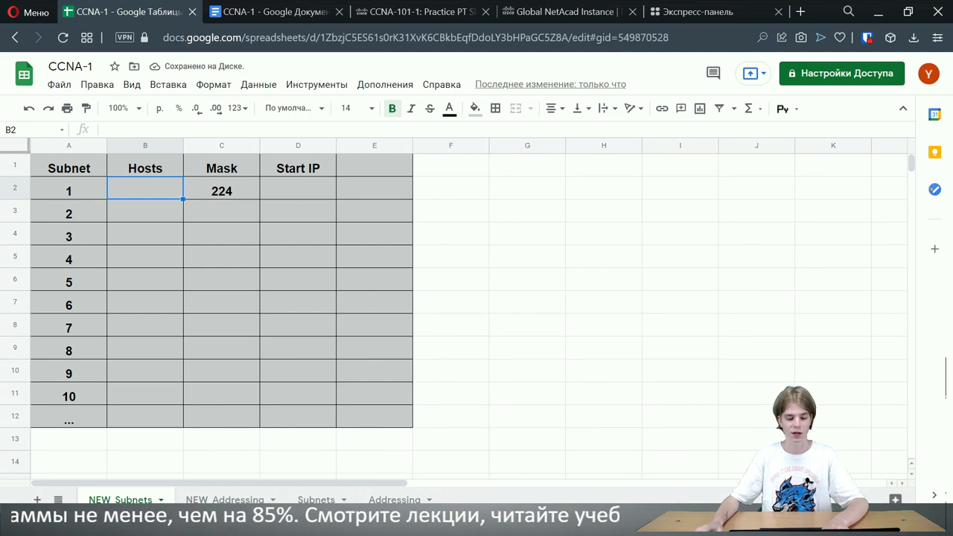
Recheck the required hosts per subnet in the PT Activity instructions, and set subnet 1's Hosts to 30 in the CCNA-1 spreadsheet.
{"action": "key", "text": "alt+Tab"}
{"action": "scroll", "coordinate": [469, 270], "scroll_direction": "up", "scroll_amount": 10}
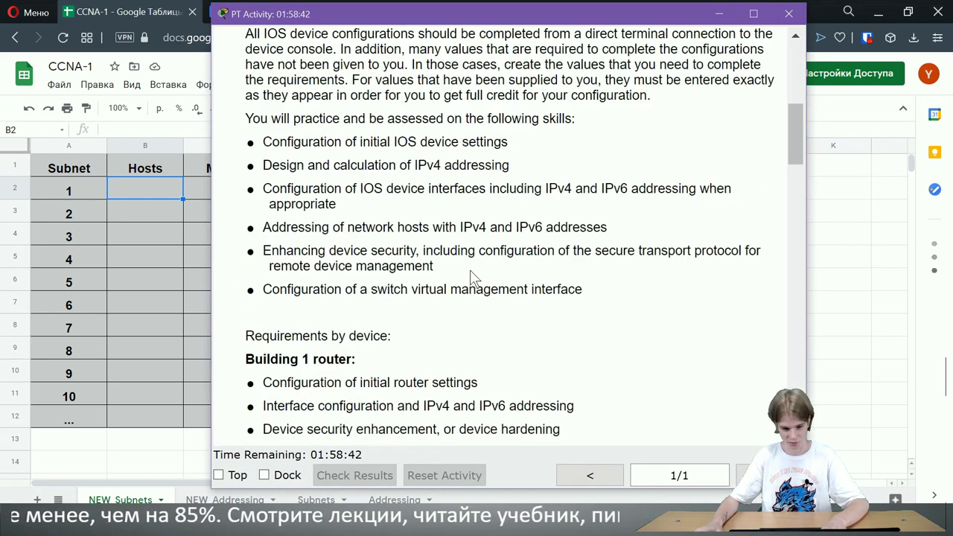
{"action": "scroll", "coordinate": [469, 269], "scroll_direction": "down", "scroll_amount": 15}
{"action": "double_click", "coordinate": [548, 101]}
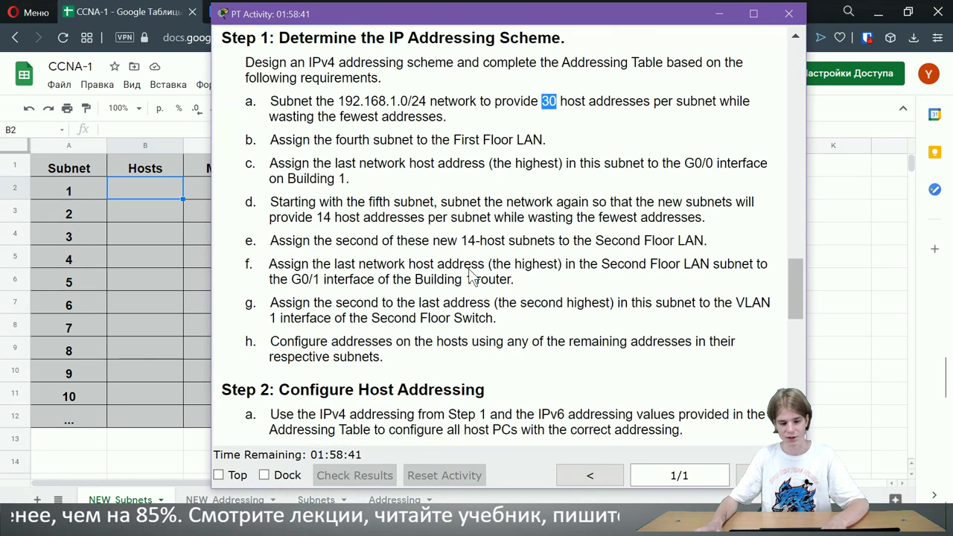
{"action": "double_click", "coordinate": [548, 101]}
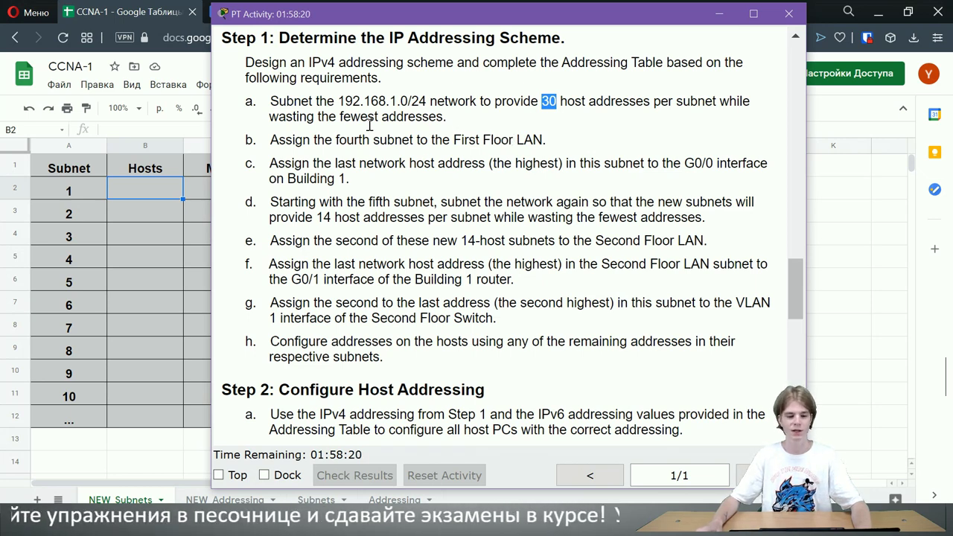
{"action": "left_click", "coordinate": [171, 208]}
{"action": "left_click", "coordinate": [231, 190]}
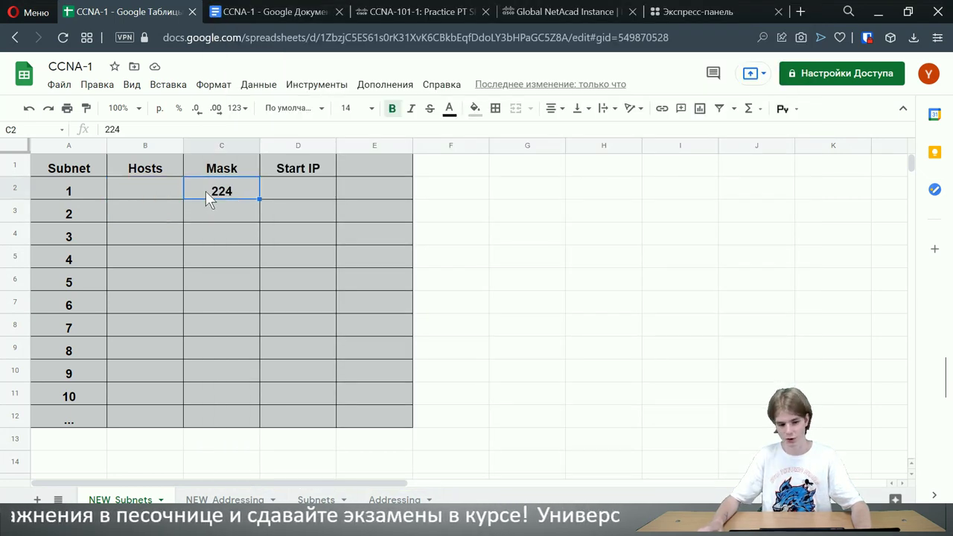
{"action": "left_click", "coordinate": [158, 191]}
{"action": "type", "text": "30"}
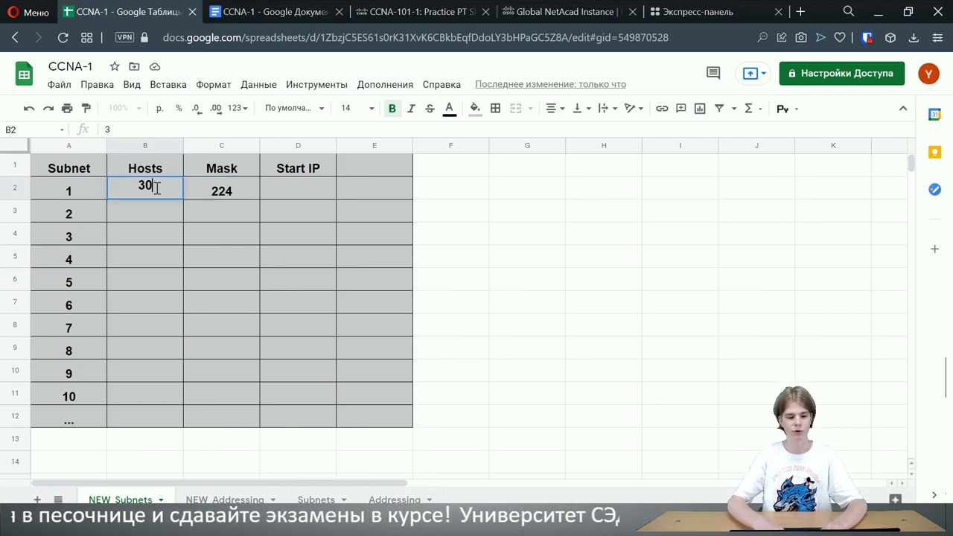
{"action": "left_click", "coordinate": [150, 205]}
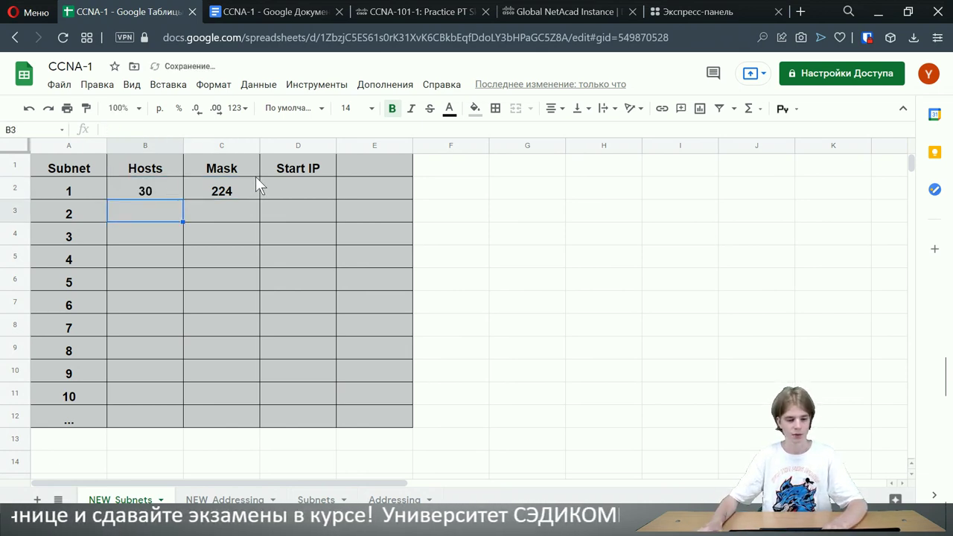
Enter 1.1 as the Start IP of subnet 1.
{"action": "left_click", "coordinate": [305, 191]}
{"action": "type", "text": "1.1"}
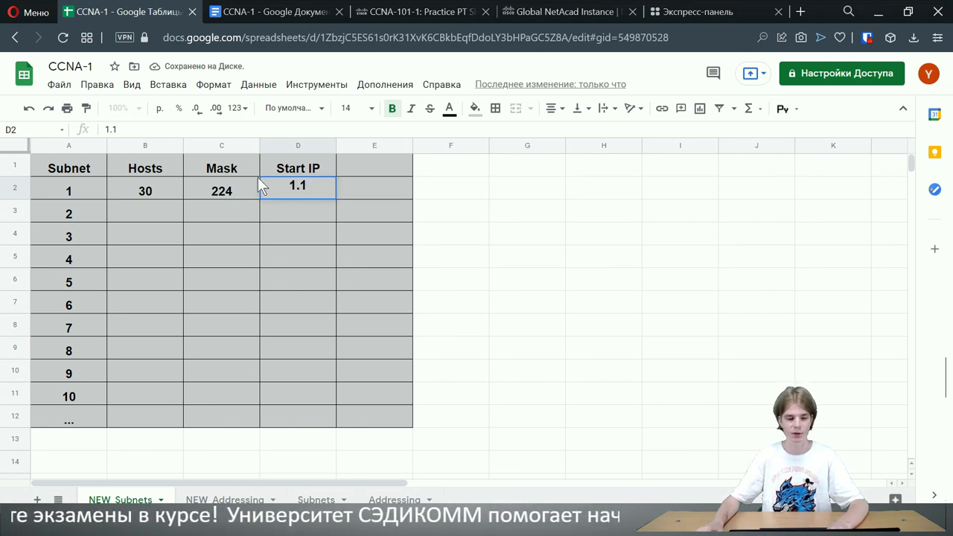
{"action": "key", "text": "Return"}
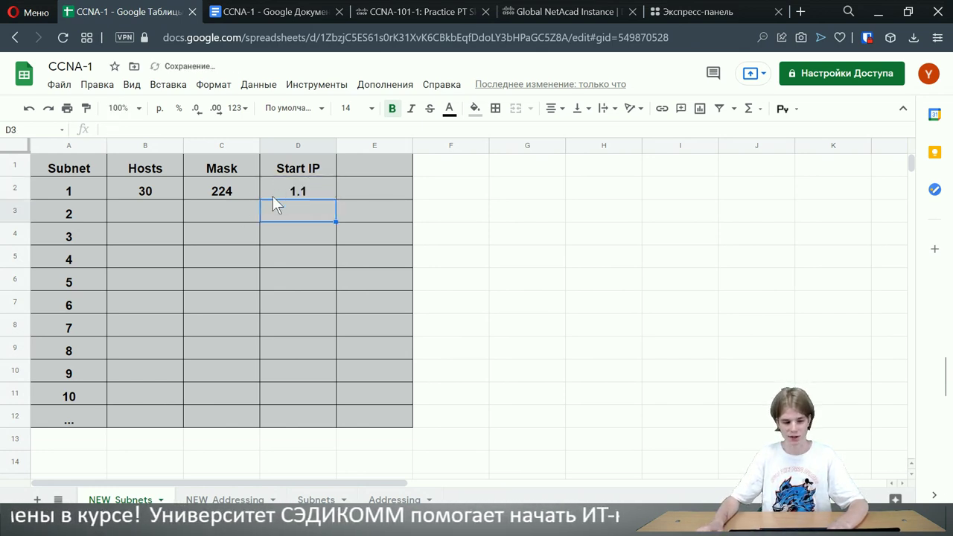
Fill in subnet 2 with 30 hosts and mask 224.
{"action": "left_click", "coordinate": [152, 211]}
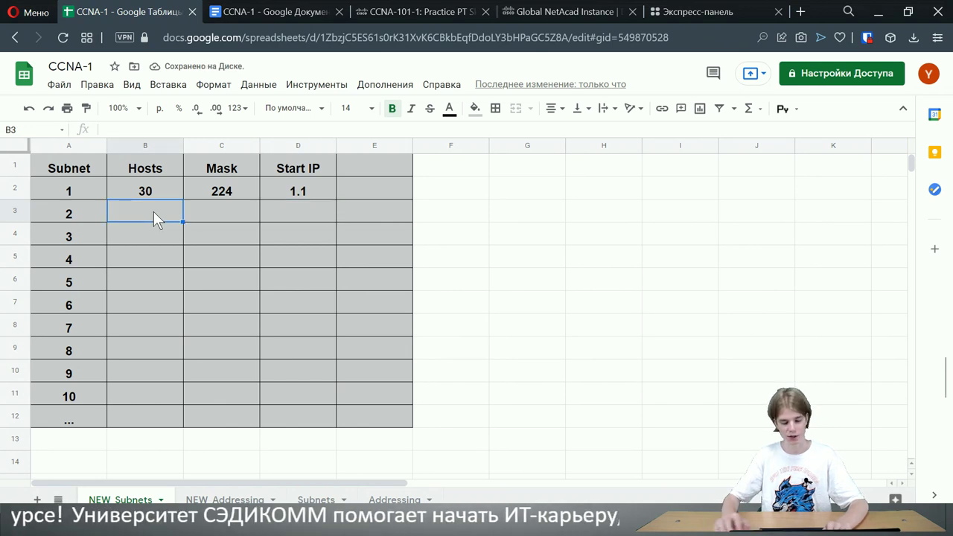
{"action": "type", "text": "30"}
{"action": "left_click", "coordinate": [216, 212]}
{"action": "type", "text": "22"}
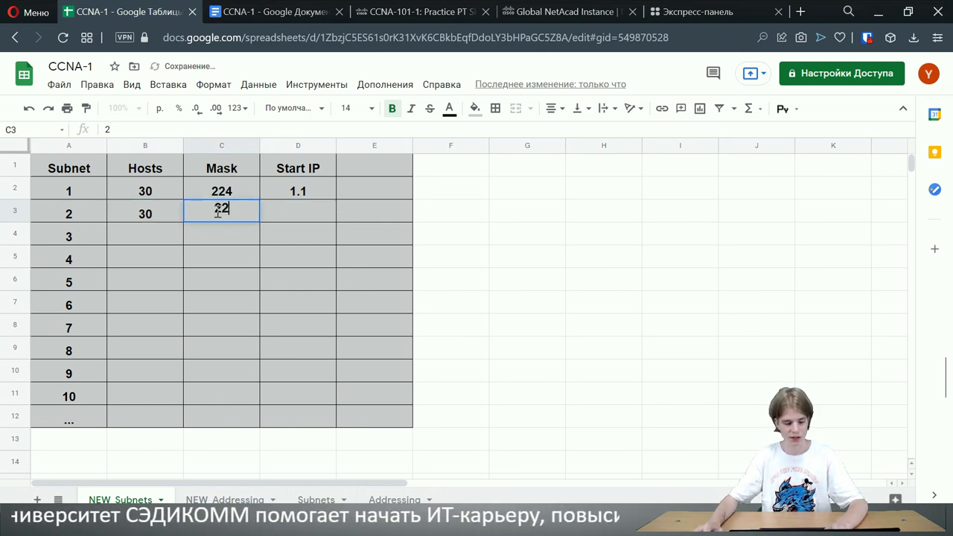
{"action": "type", "text": "4"}
{"action": "left_click", "coordinate": [175, 257]}
{"action": "left_click_drag", "start_coordinate": [148, 191], "coordinate": [204, 254]}
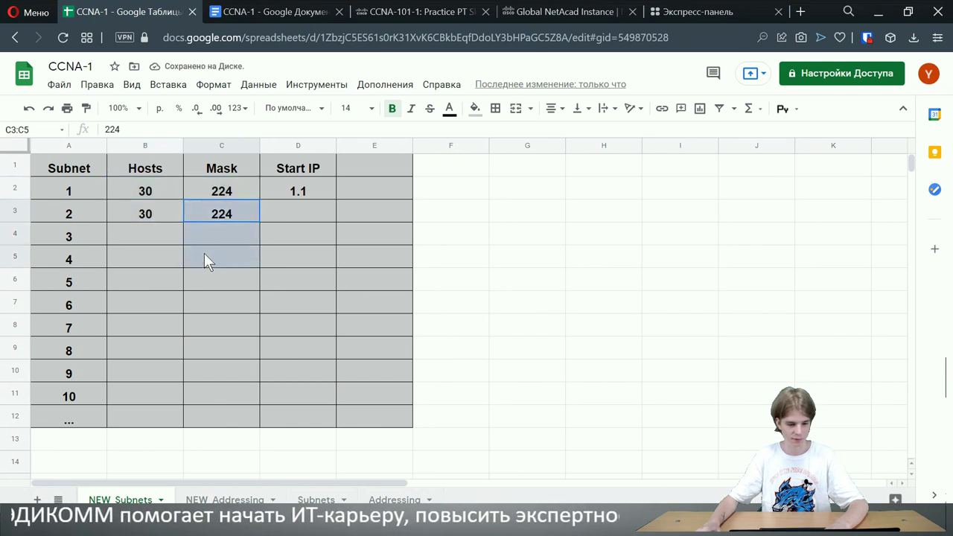
Enter the Start IP values 1.33 for subnet 2 and 1.65 for subnet 3.
{"action": "left_click", "coordinate": [300, 221]}
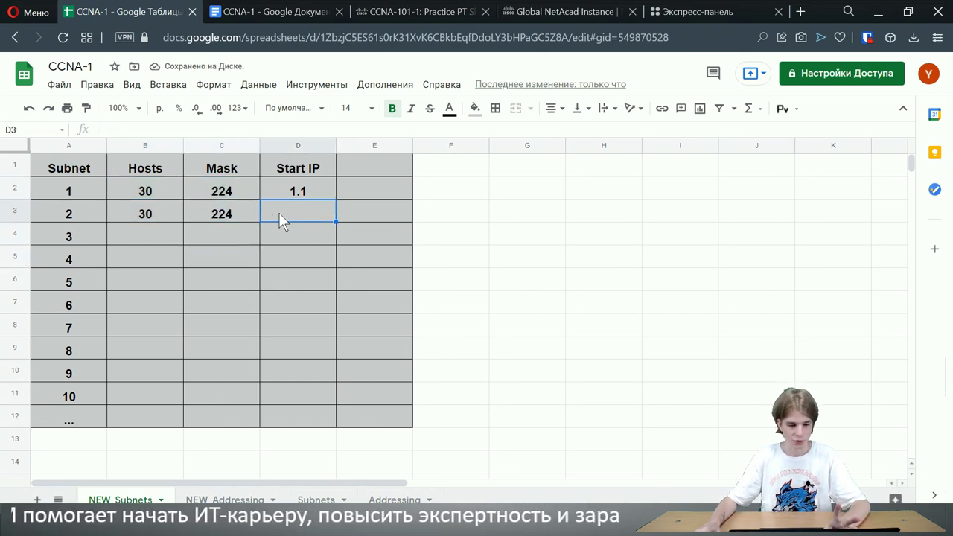
{"action": "type", "text": "1."}
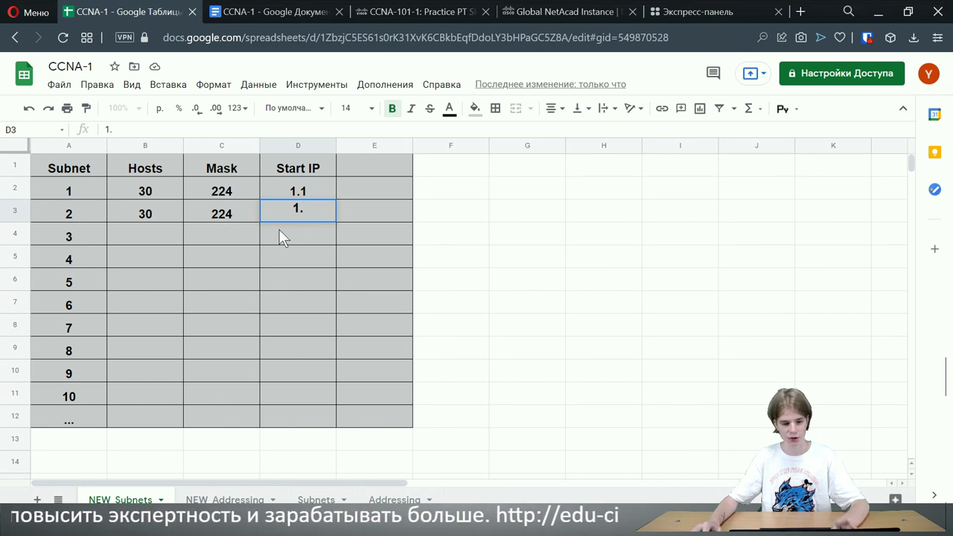
{"action": "type", "text": "33"}
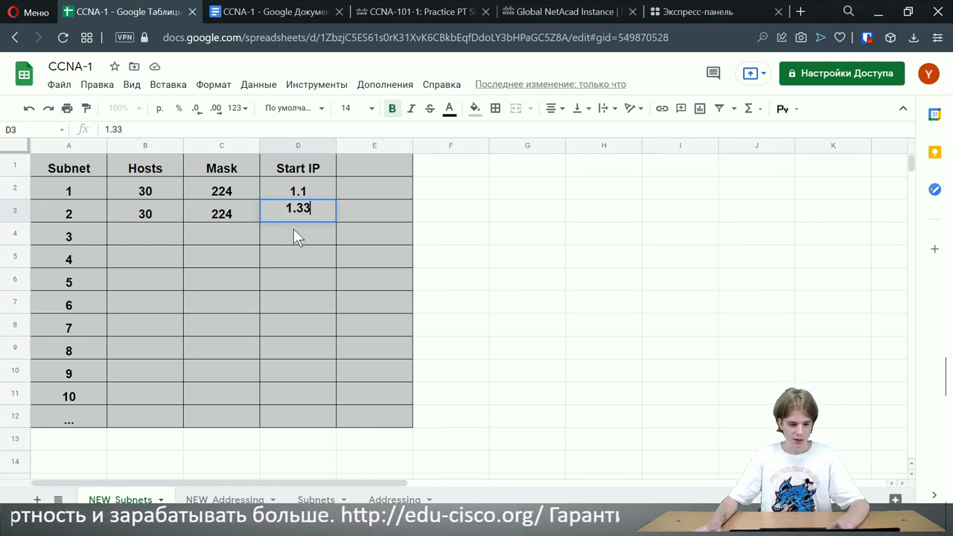
{"action": "key", "text": "Return"}
{"action": "type", "text": "1."}
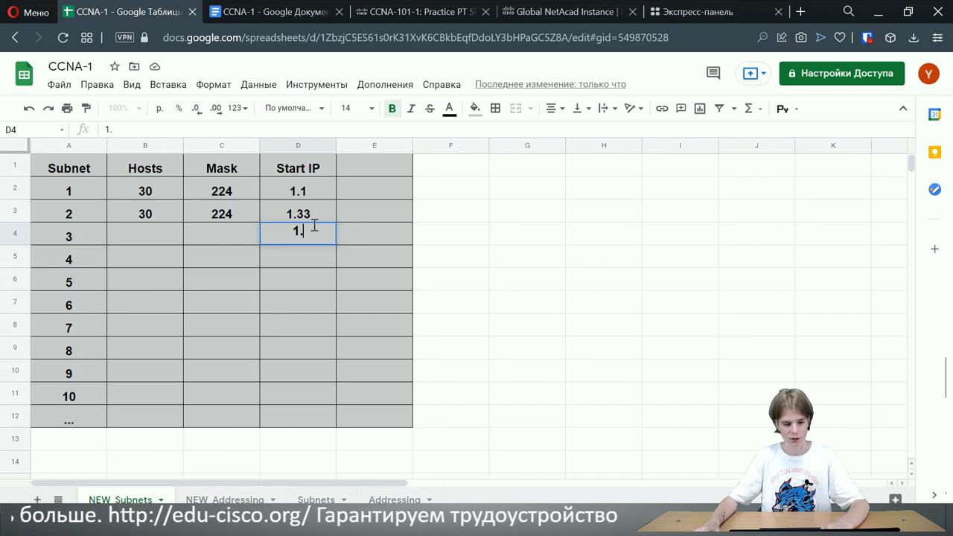
{"action": "type", "text": "65"}
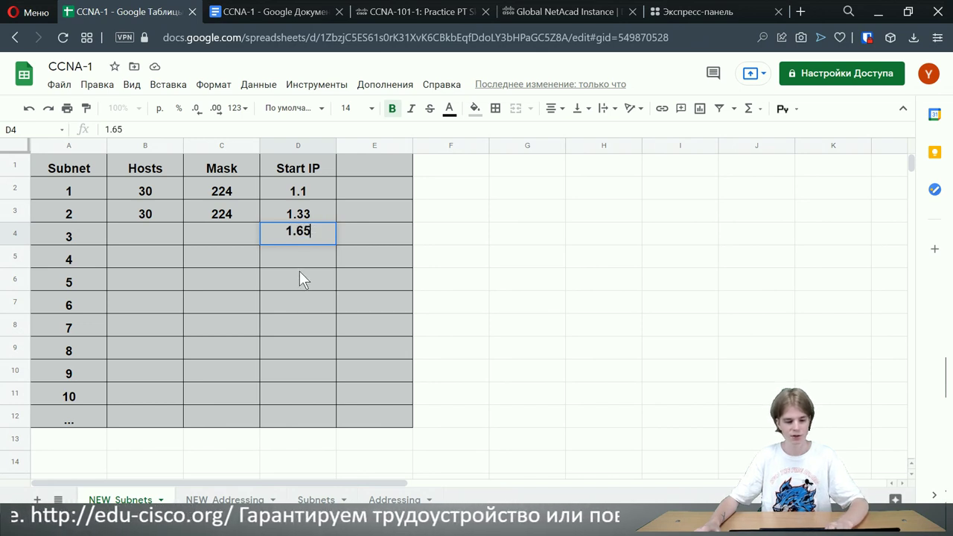
{"action": "key", "text": "Return"}
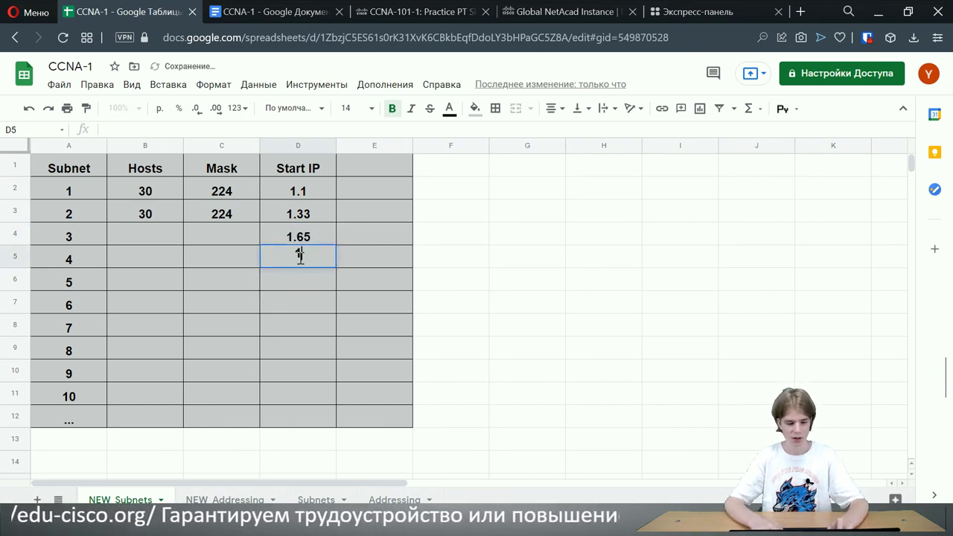
Enter 1.97 as the Start IP of subnet 4.
{"action": "type", "text": "1."}
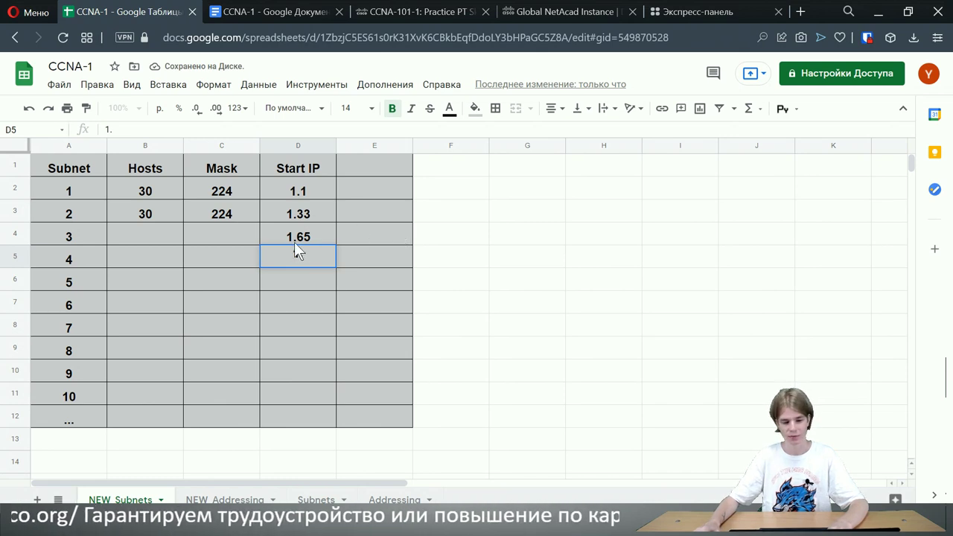
{"action": "type", "text": "97"}
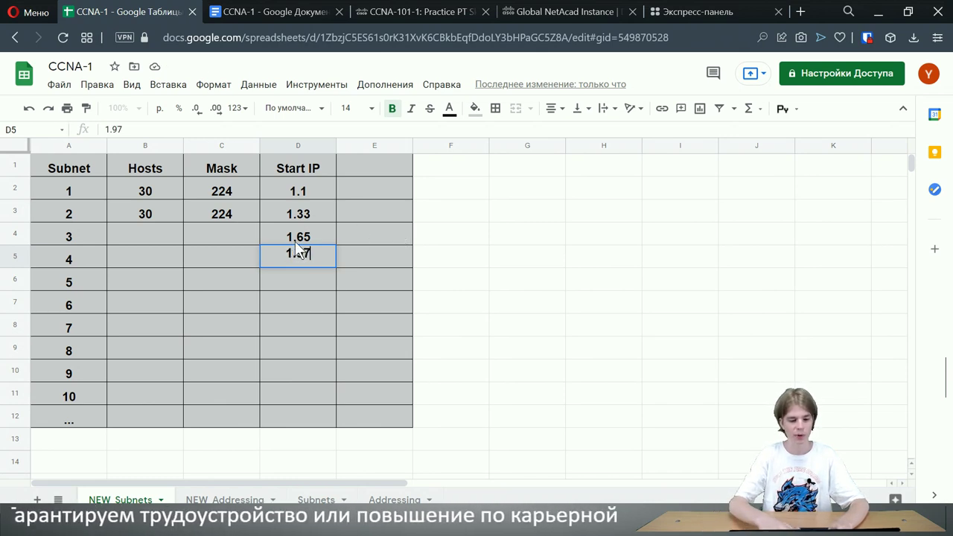
{"action": "left_click", "coordinate": [307, 303]}
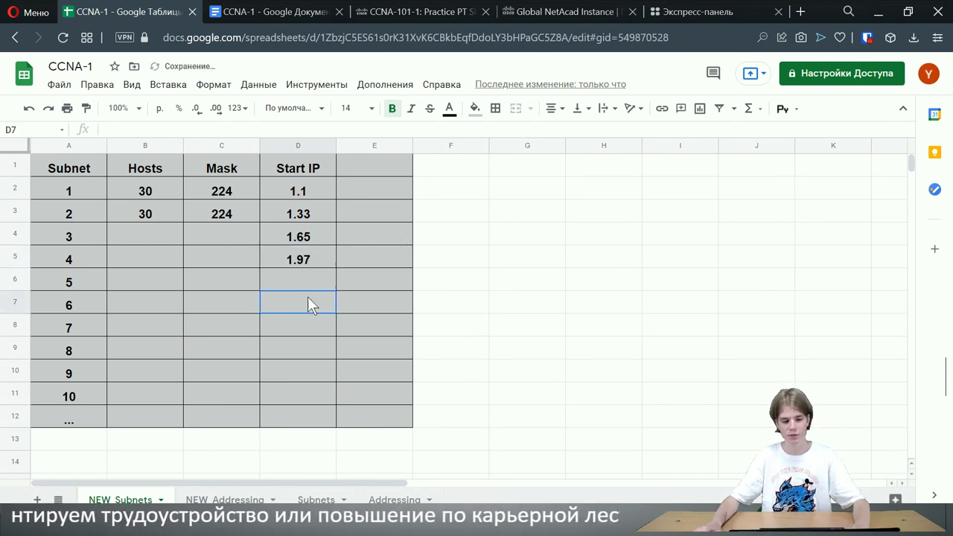
Set the Mask of subnets 3 and 4 to 224.
{"action": "left_click", "coordinate": [228, 230]}
{"action": "type", "text": "224"}
{"action": "key", "text": "Return"}
{"action": "type", "text": "2"}
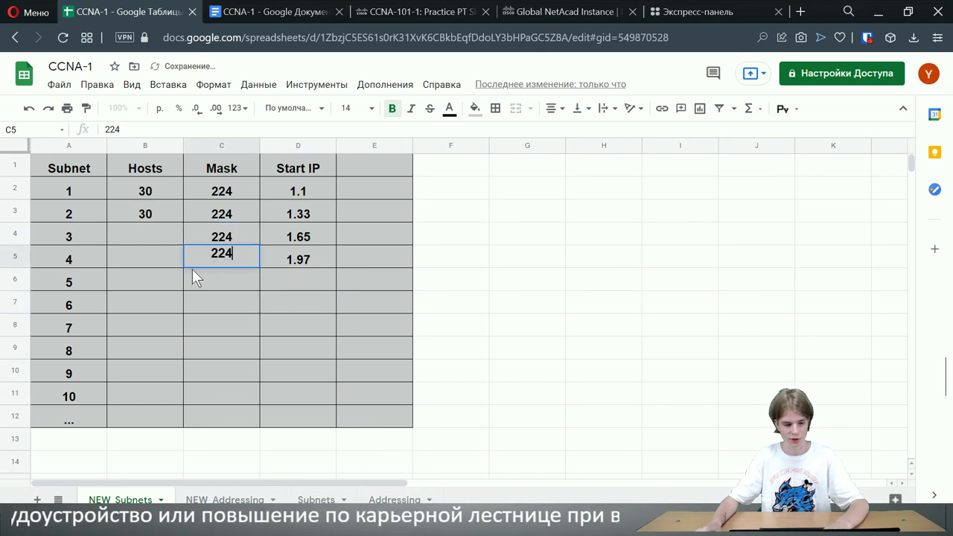
Set the Hosts value of subnets 3 and 4 to 30.
{"action": "left_click", "coordinate": [158, 233]}
{"action": "type", "text": "30"}
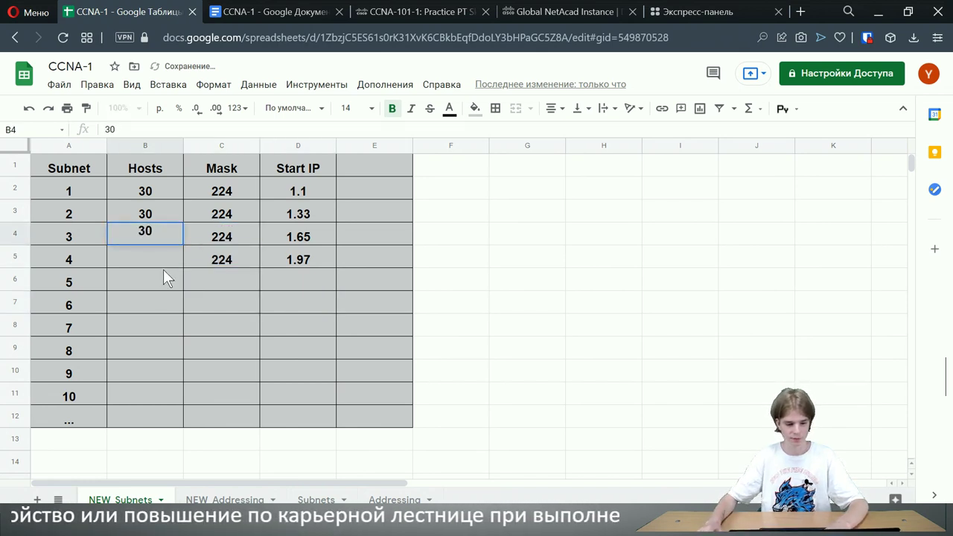
{"action": "left_click", "coordinate": [159, 255]}
{"action": "type", "text": "30"}
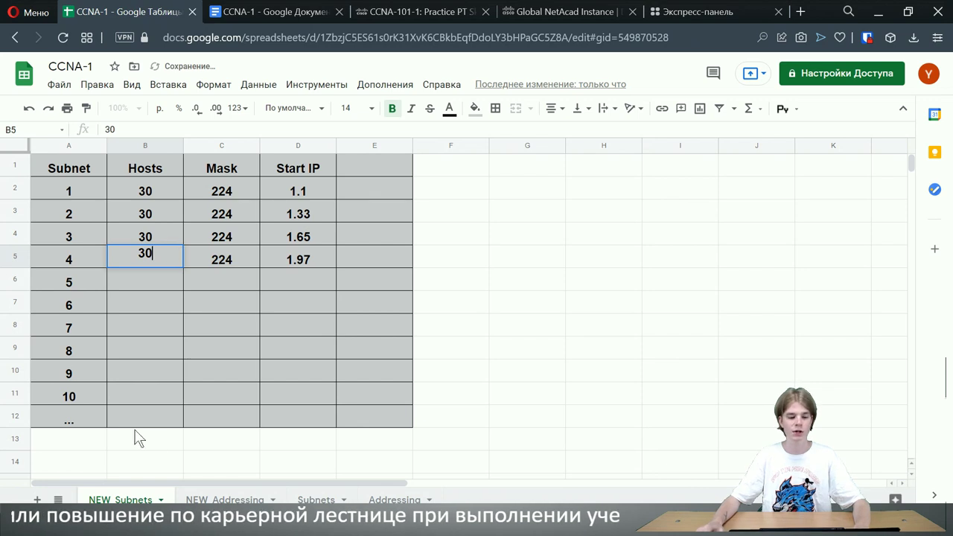
{"action": "left_click", "coordinate": [270, 264]}
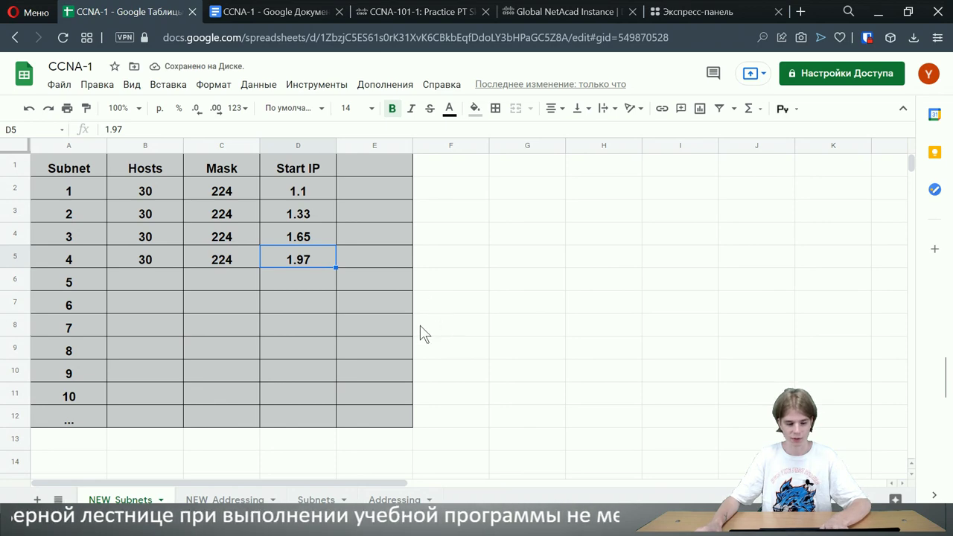
Compare the entries with the Subnets sheet, and check in the PT Activity instructions and topology which LAN the fourth subnet is assigned to.
{"action": "left_click", "coordinate": [315, 500]}
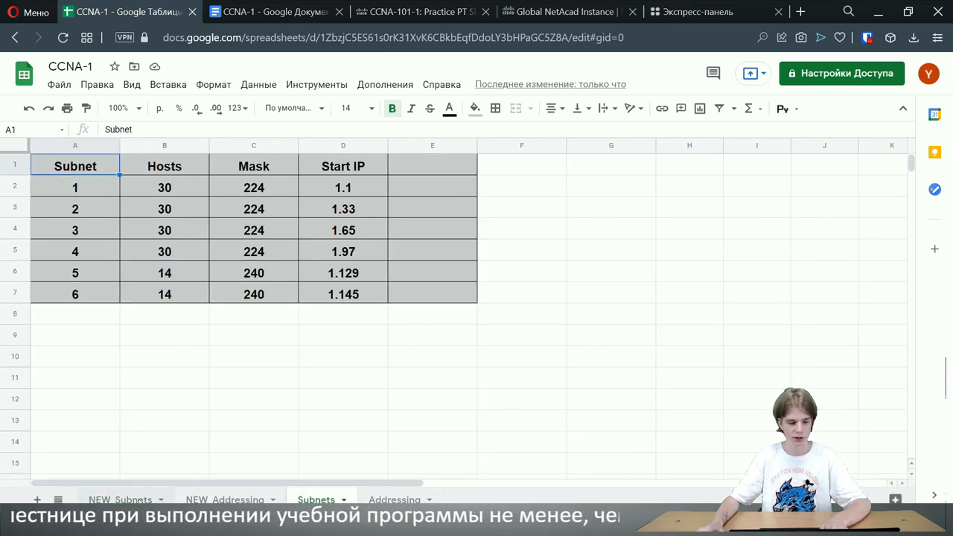
{"action": "left_click", "coordinate": [140, 499]}
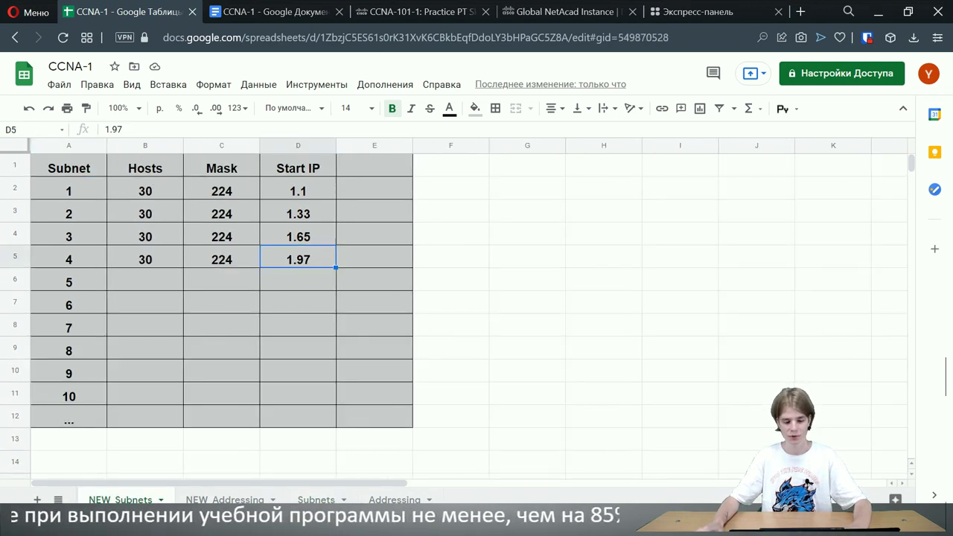
{"action": "key", "text": "alt+Tab"}
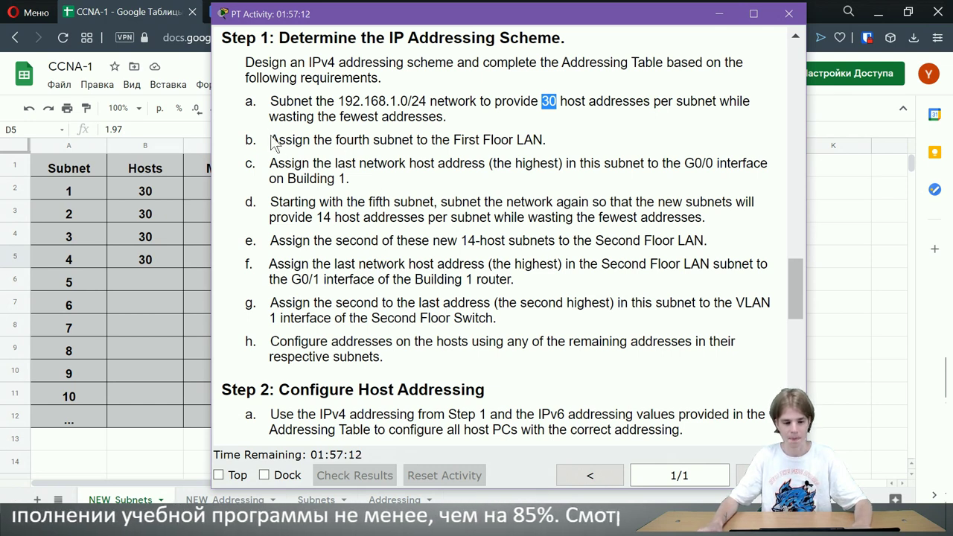
{"action": "left_click_drag", "start_coordinate": [270, 141], "coordinate": [424, 141]}
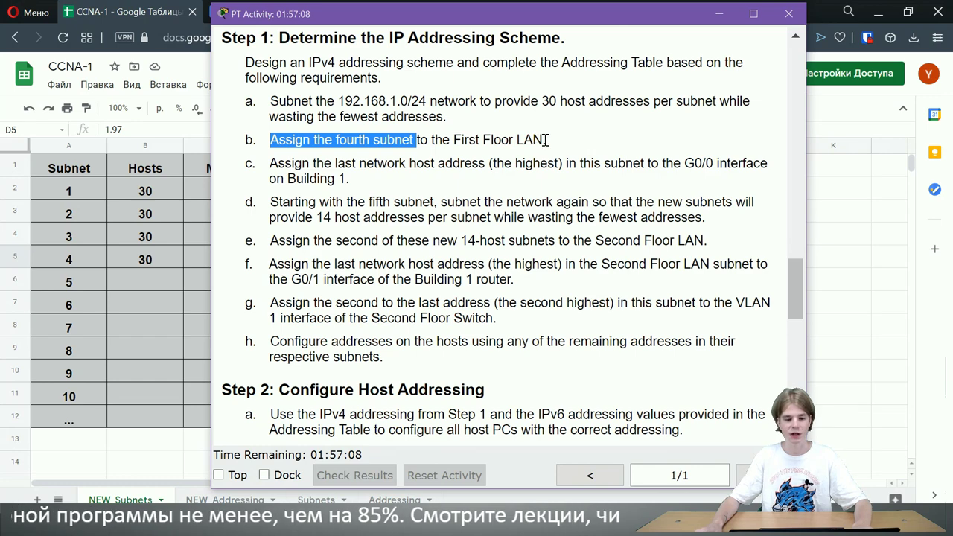
{"action": "left_click_drag", "start_coordinate": [548, 140], "coordinate": [448, 140]}
{"action": "scroll", "coordinate": [514, 226], "scroll_direction": "up", "scroll_amount": 5}
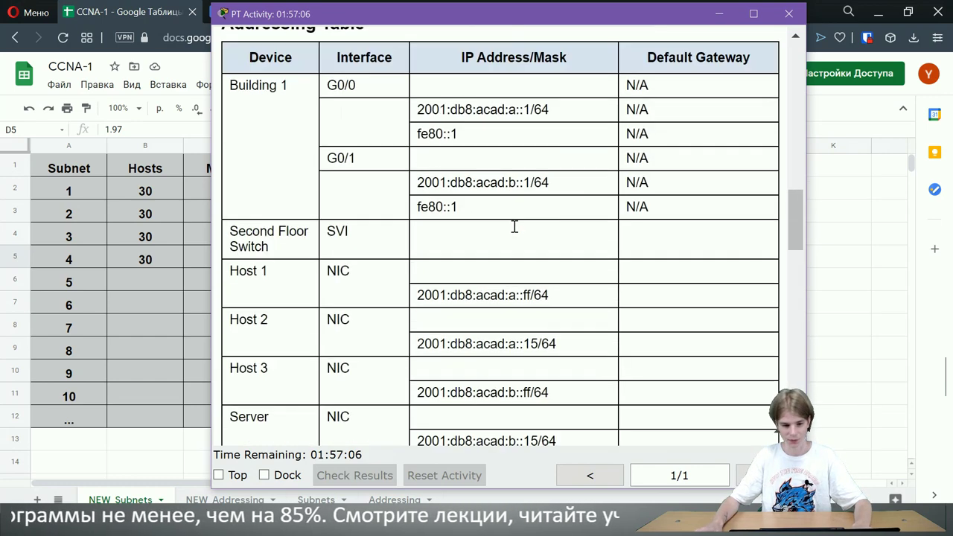
{"action": "scroll", "coordinate": [512, 237], "scroll_direction": "up", "scroll_amount": 10}
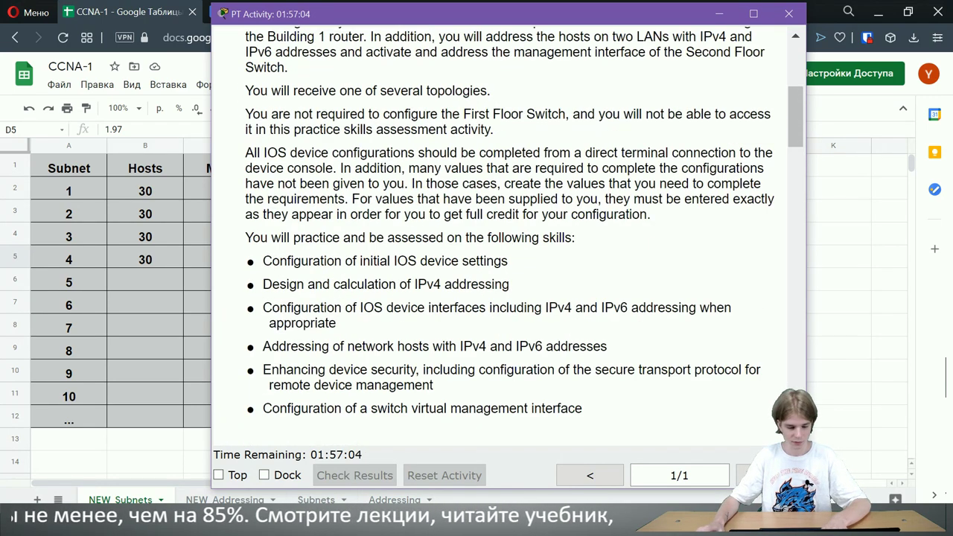
{"action": "key", "text": "alt+Tab"}
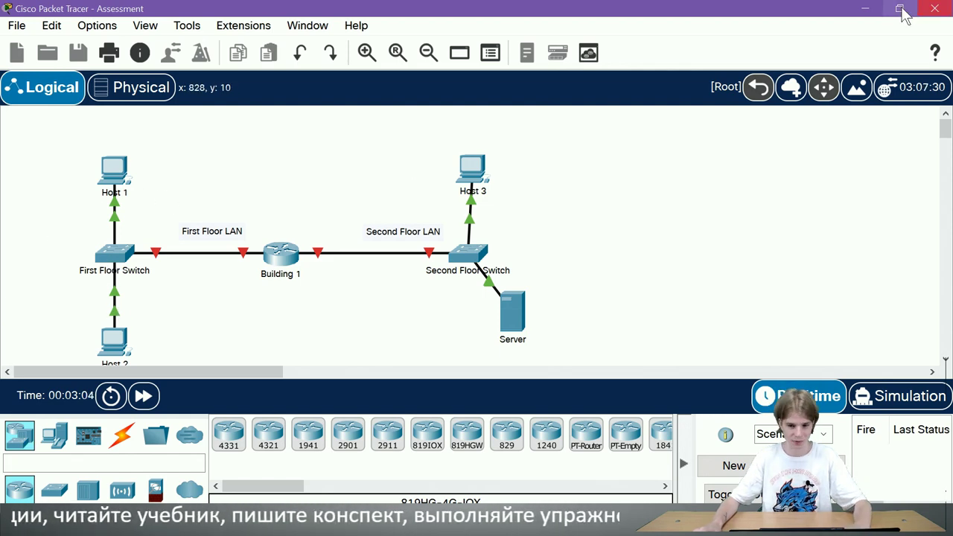
{"action": "left_click", "coordinate": [865, 9]}
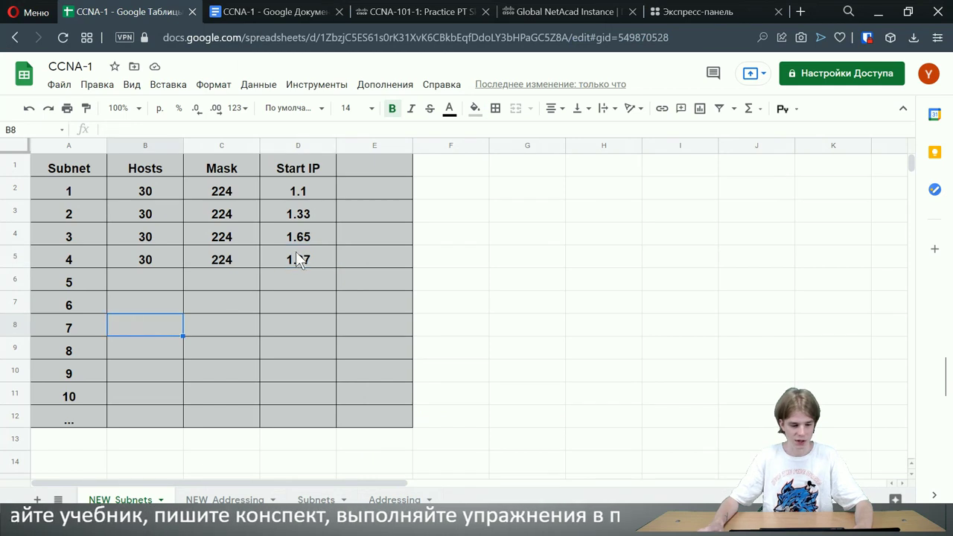
Label subnet 4 as FFL in the blank column beside its Start IP.
{"action": "double_click", "coordinate": [350, 254]}
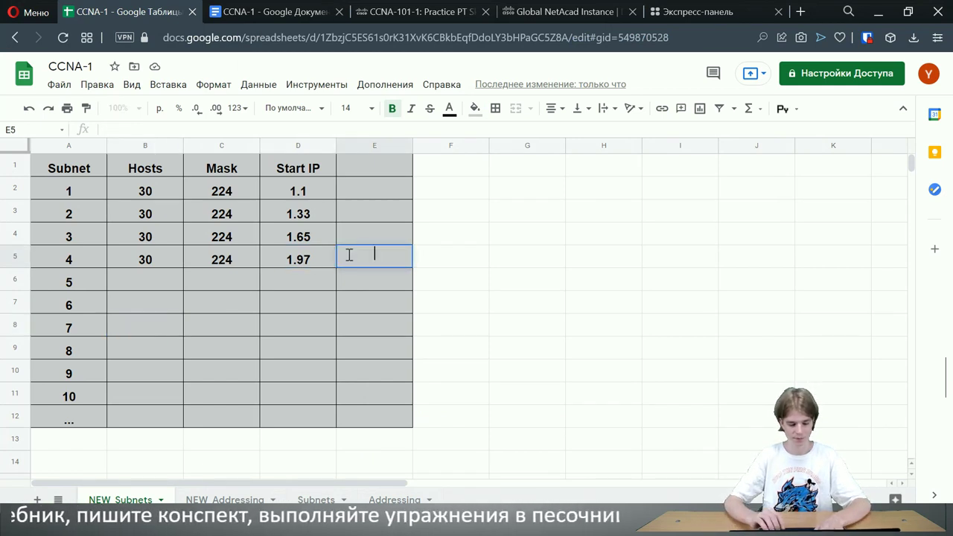
{"action": "type", "text": "FF"}
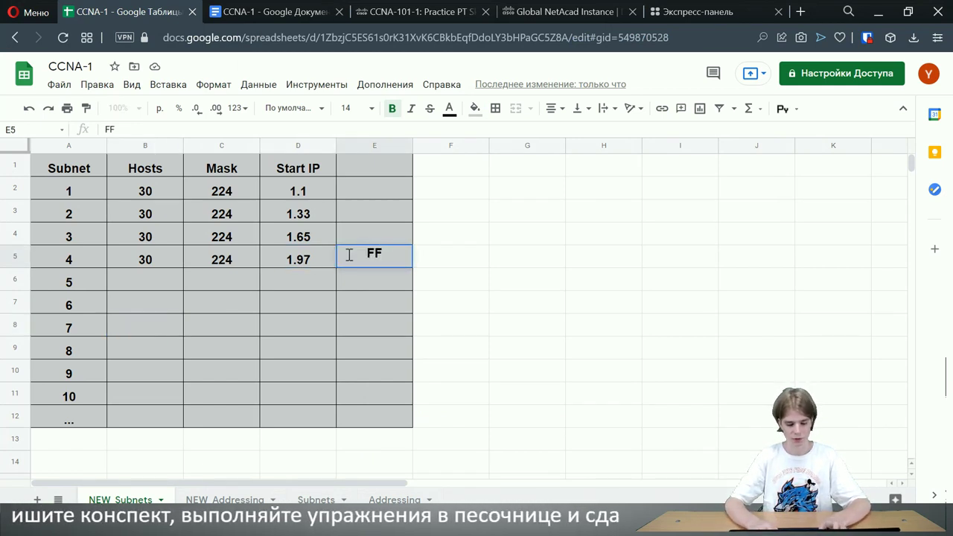
{"action": "type", "text": "L"}
{"action": "left_click", "coordinate": [602, 236]}
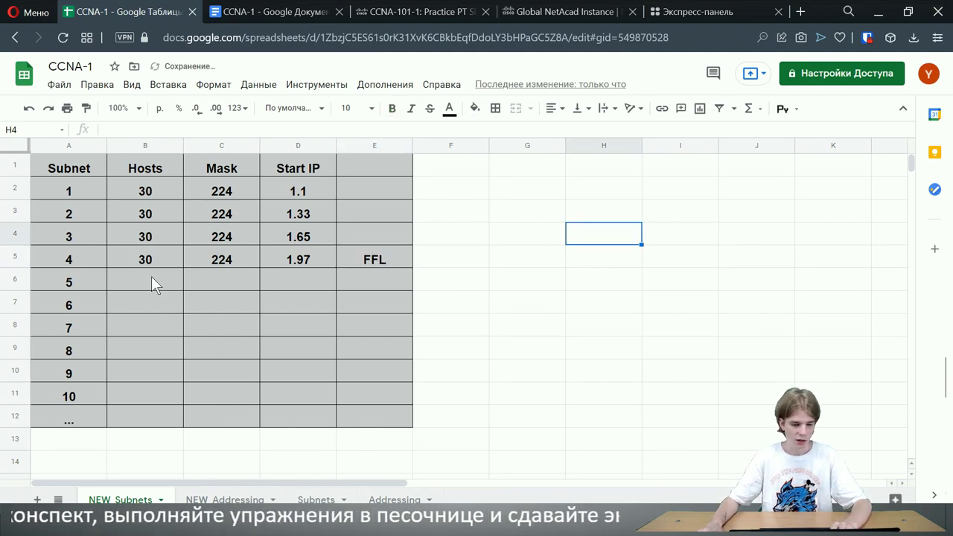
Read requirement c of Step 1 in the PT Activity instructions on assigning the last host address of the First Floor LAN subnet.
{"action": "key", "text": "alt+Tab"}
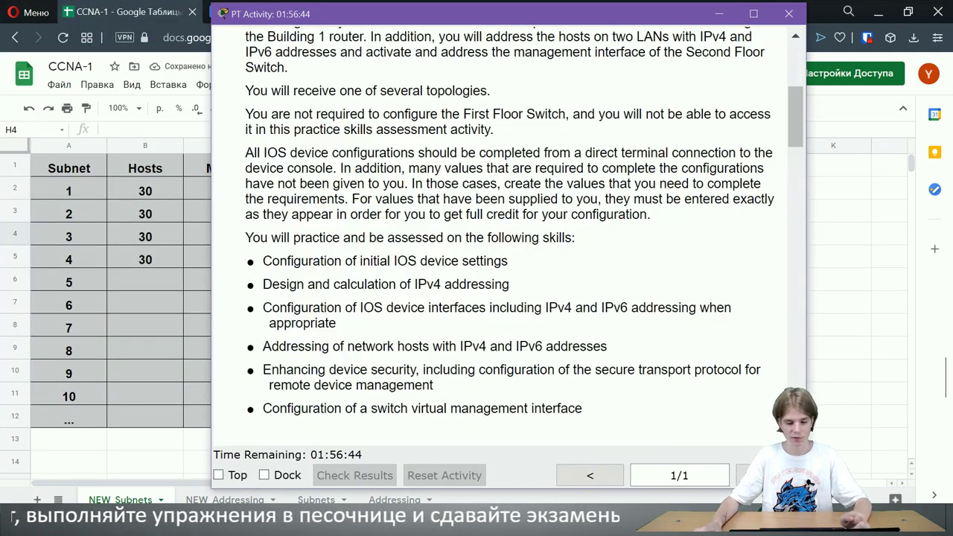
{"action": "scroll", "coordinate": [480, 235], "scroll_direction": "up", "scroll_amount": 5}
{"action": "scroll", "coordinate": [483, 238], "scroll_direction": "down", "scroll_amount": 10}
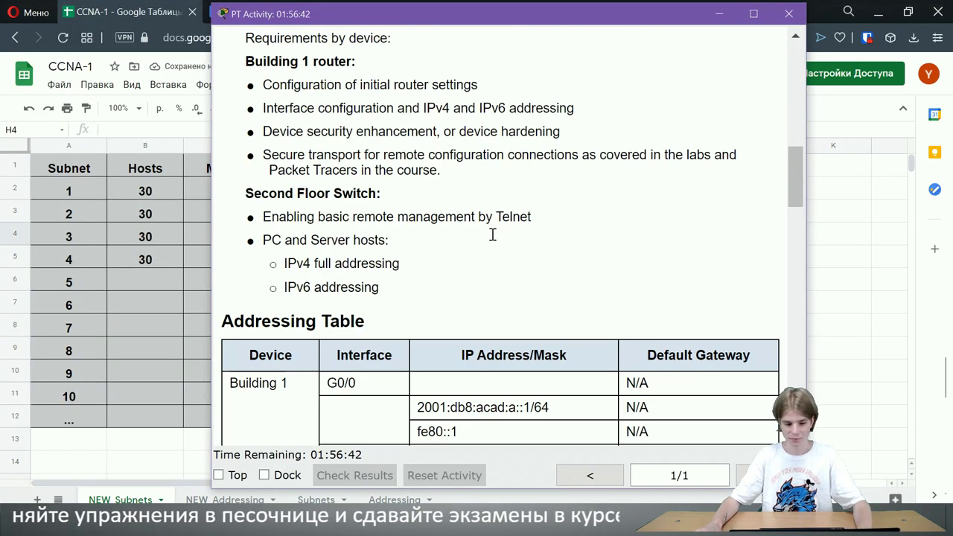
{"action": "scroll", "coordinate": [485, 246], "scroll_direction": "down", "scroll_amount": 10}
{"action": "scroll", "coordinate": [476, 239], "scroll_direction": "up", "scroll_amount": 4}
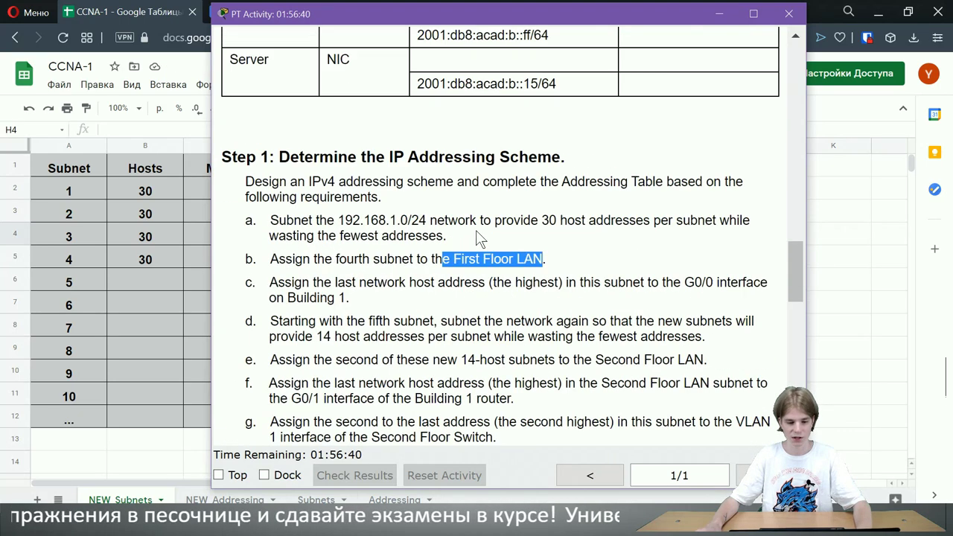
{"action": "left_click", "coordinate": [480, 302]}
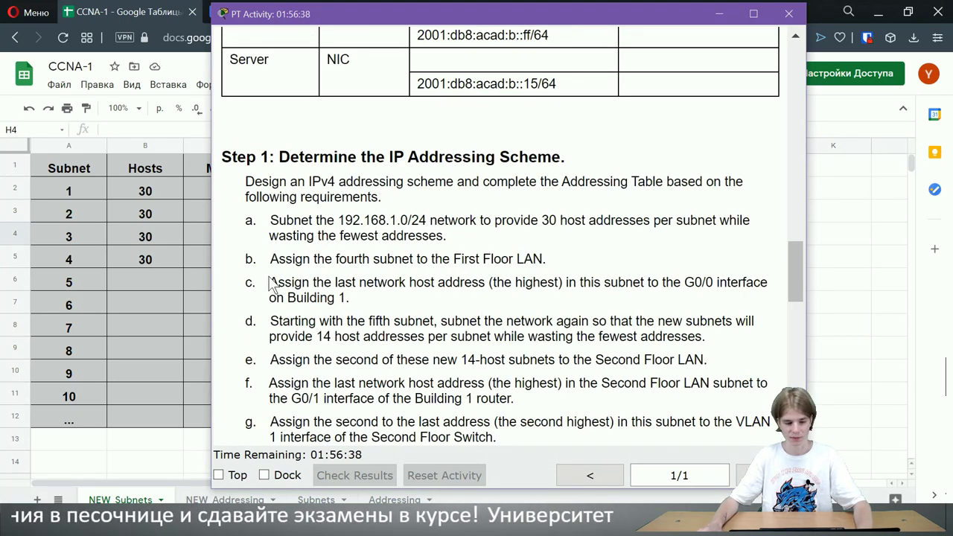
{"action": "left_click_drag", "start_coordinate": [269, 282], "coordinate": [406, 288]}
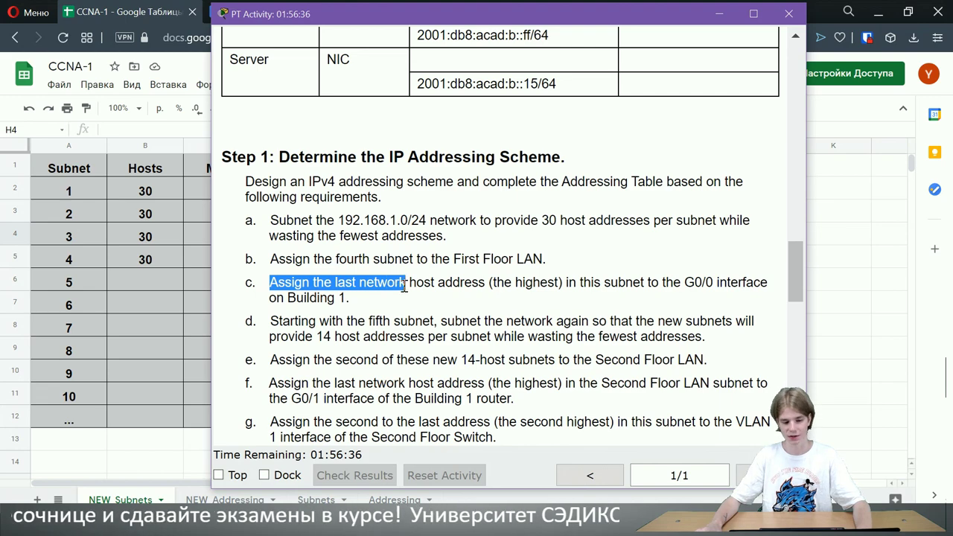
{"action": "left_click", "coordinate": [391, 307]}
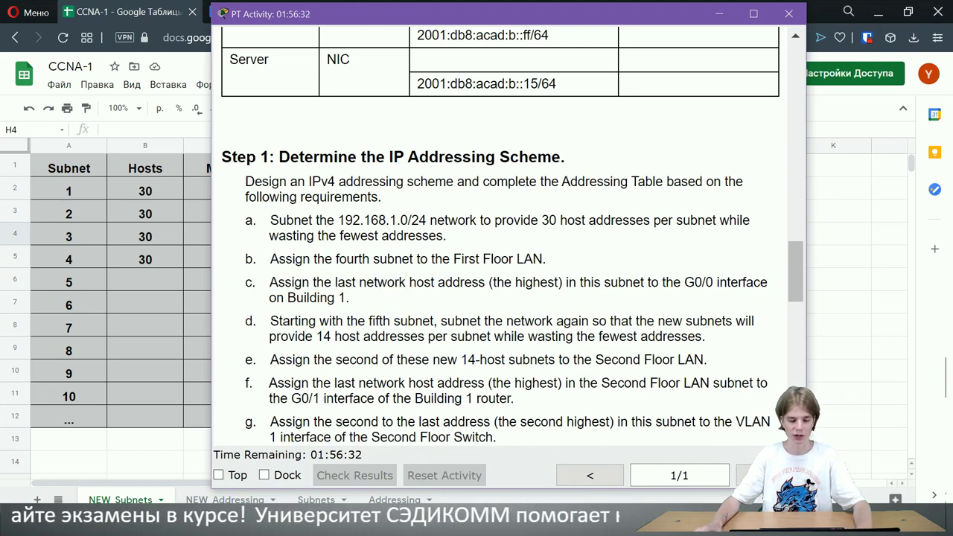
Inspect the Packet Tracer topology to identify the Building 1 router's interfaces toward the first and second floor LANs.
{"action": "key", "text": "alt+Tab"}
{"action": "left_click", "coordinate": [206, 317]}
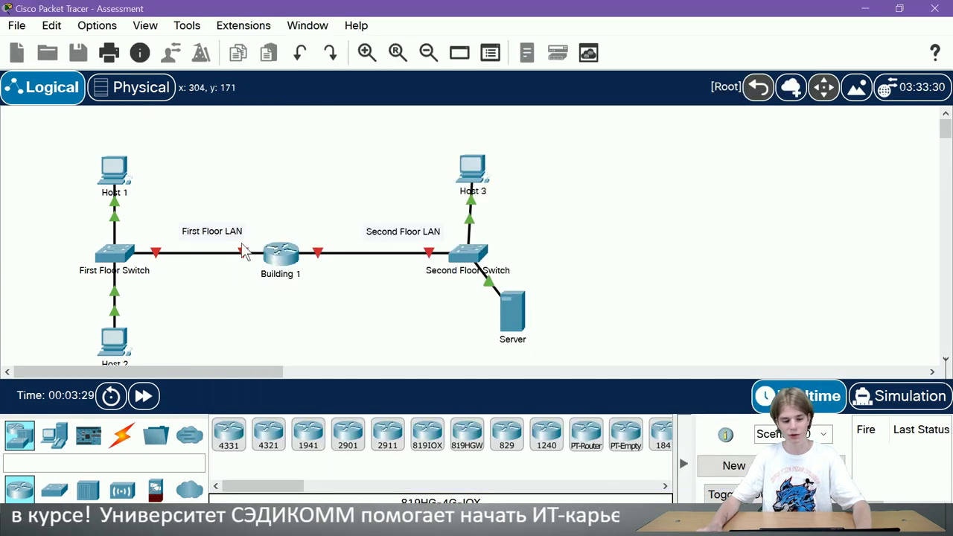
{"action": "left_click", "coordinate": [865, 8]}
{"action": "left_click", "coordinate": [439, 222]}
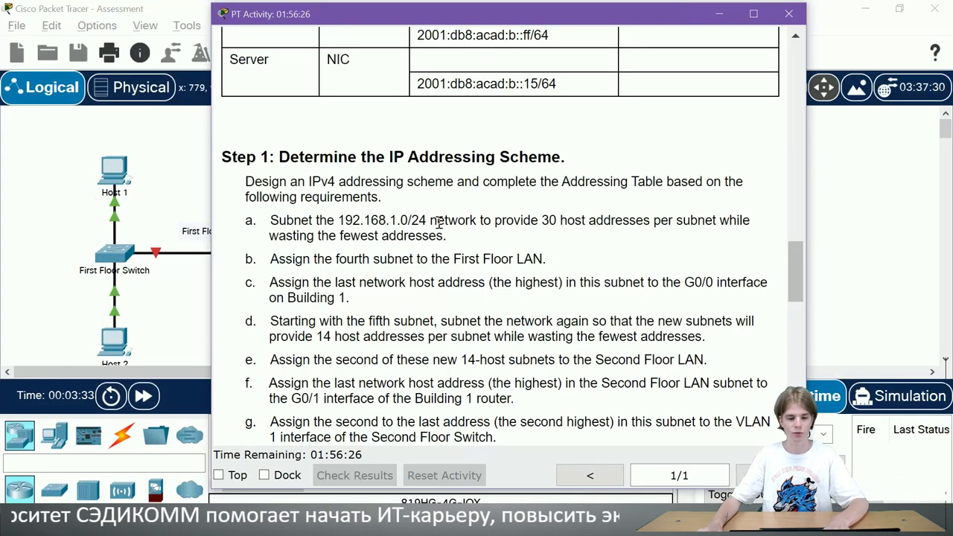
{"action": "left_click", "coordinate": [178, 170]}
{"action": "scroll", "coordinate": [591, 191], "scroll_direction": "down", "scroll_amount": 1}
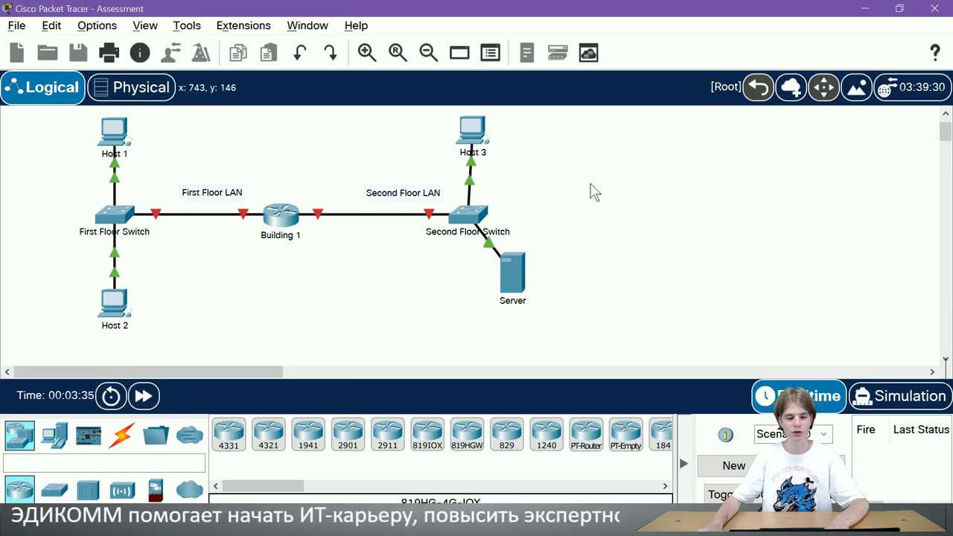
{"action": "scroll", "coordinate": [591, 192], "scroll_direction": "up", "scroll_amount": 1}
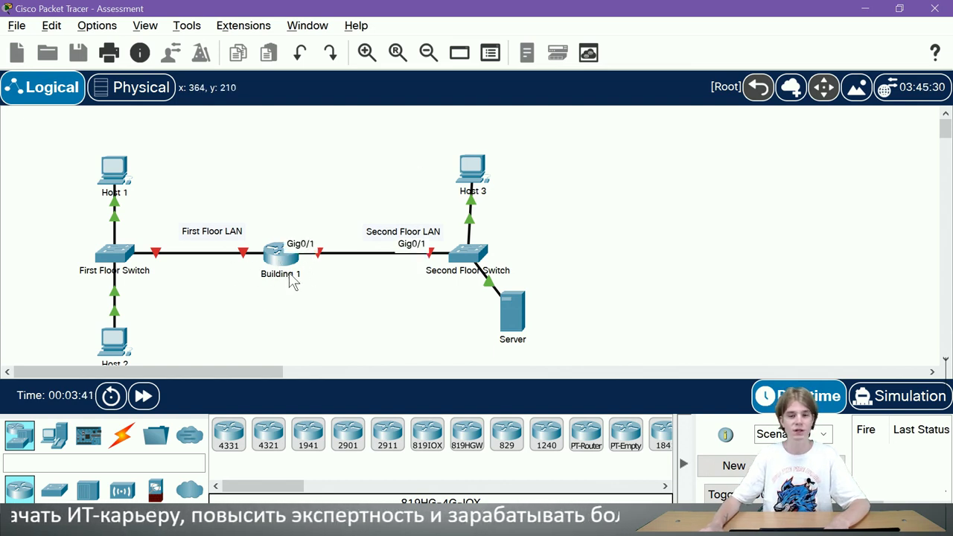
Review the Building 1 G0/0 address requirement and the Addressing Table in the PT Activity instructions.
{"action": "left_click", "coordinate": [863, 10]}
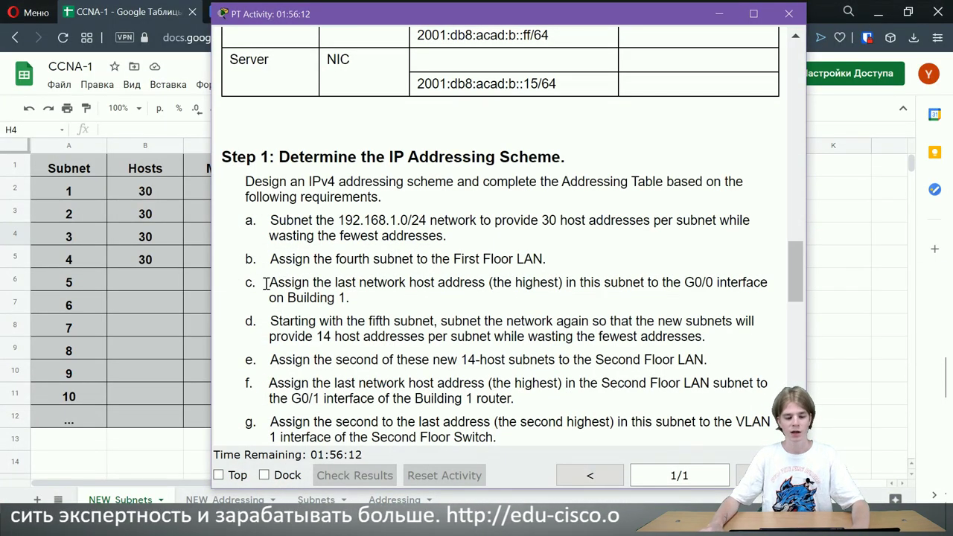
{"action": "left_click_drag", "start_coordinate": [272, 284], "coordinate": [361, 300]}
{"action": "scroll", "coordinate": [436, 268], "scroll_direction": "down", "scroll_amount": 3}
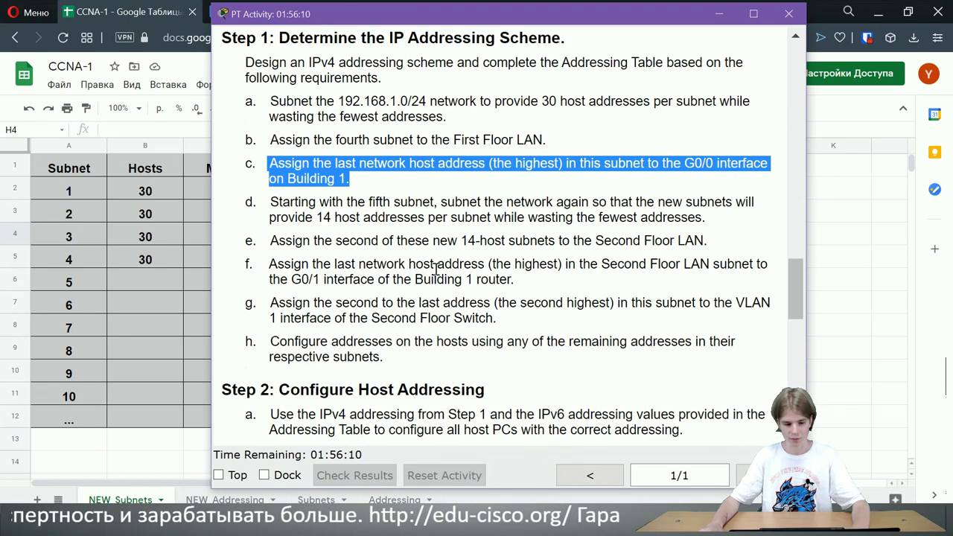
{"action": "scroll", "coordinate": [574, 247], "scroll_direction": "up", "scroll_amount": 20}
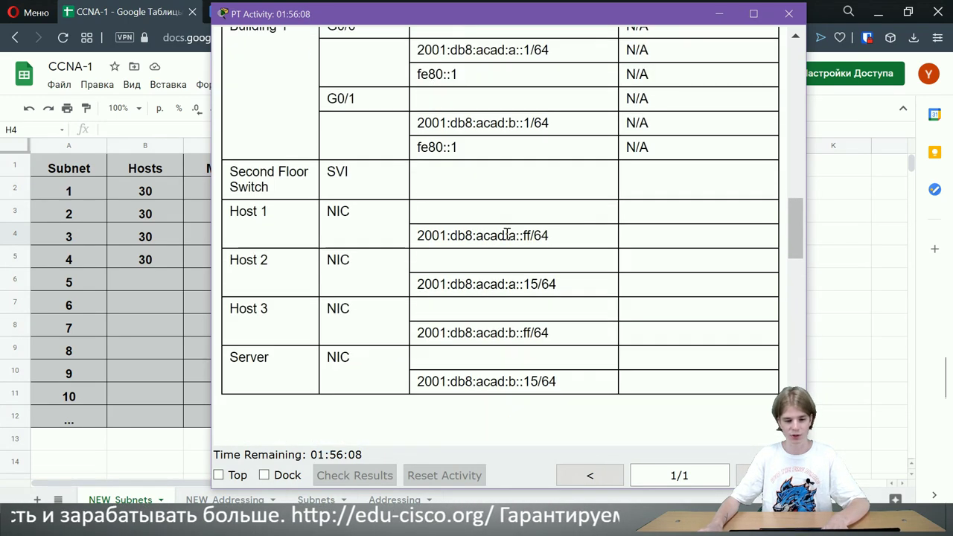
{"action": "scroll", "coordinate": [494, 340], "scroll_direction": "down", "scroll_amount": 5}
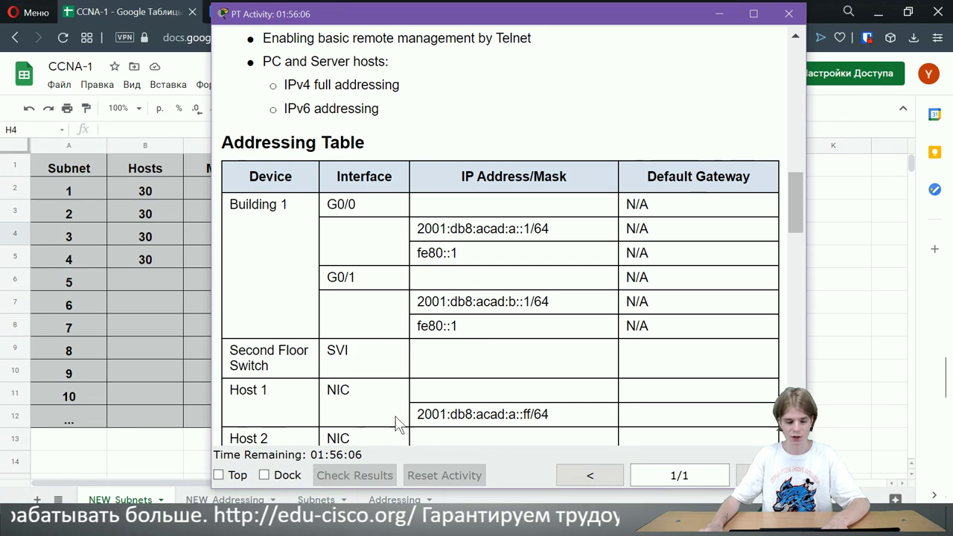
Read requirement d of Step 1 in the PT Activity instructions on subnetting again from the fifth subnet.
{"action": "scroll", "coordinate": [489, 275], "scroll_direction": "down", "scroll_amount": 10}
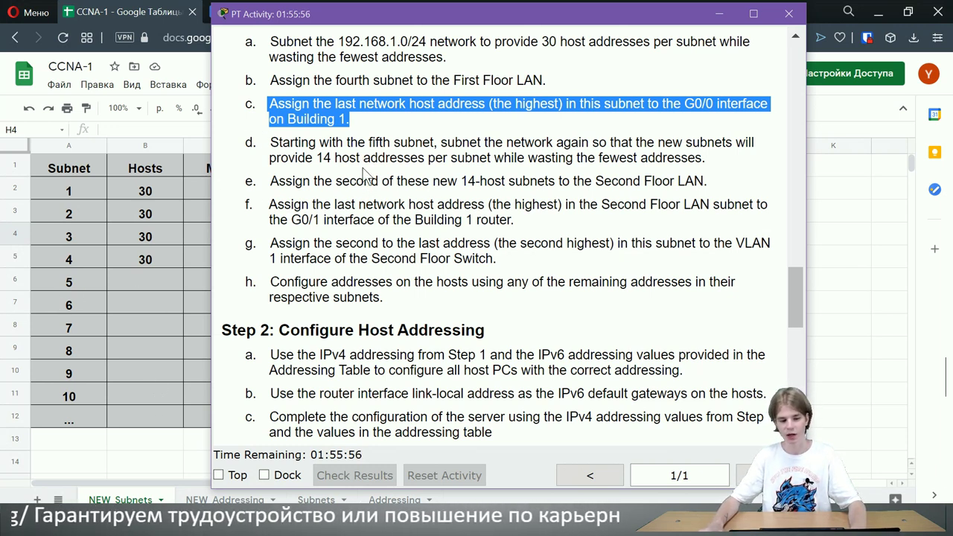
{"action": "left_click_drag", "start_coordinate": [317, 157], "coordinate": [335, 155]}
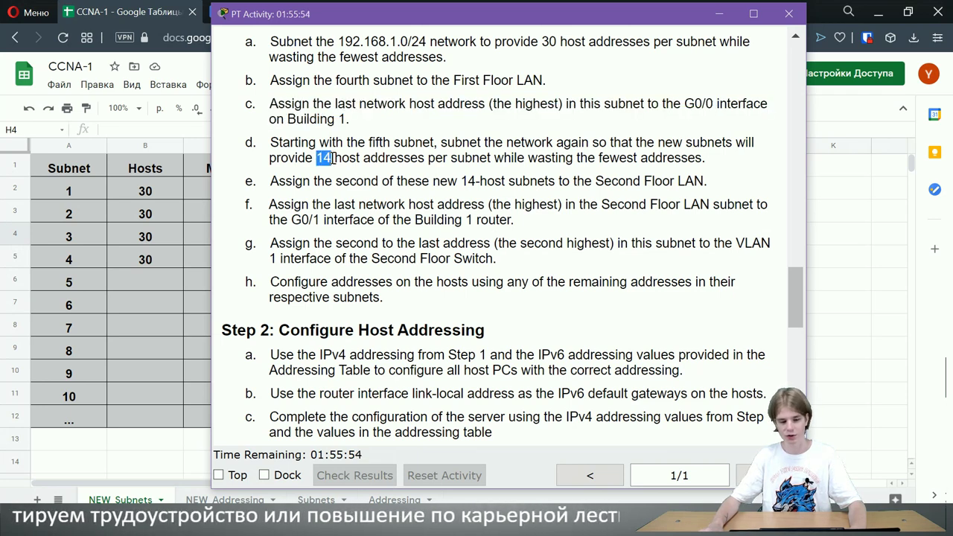
Enter 16 as the Hosts value for subnets 5 and 6 in the NEW_Subnets table.
{"action": "left_click", "coordinate": [150, 277]}
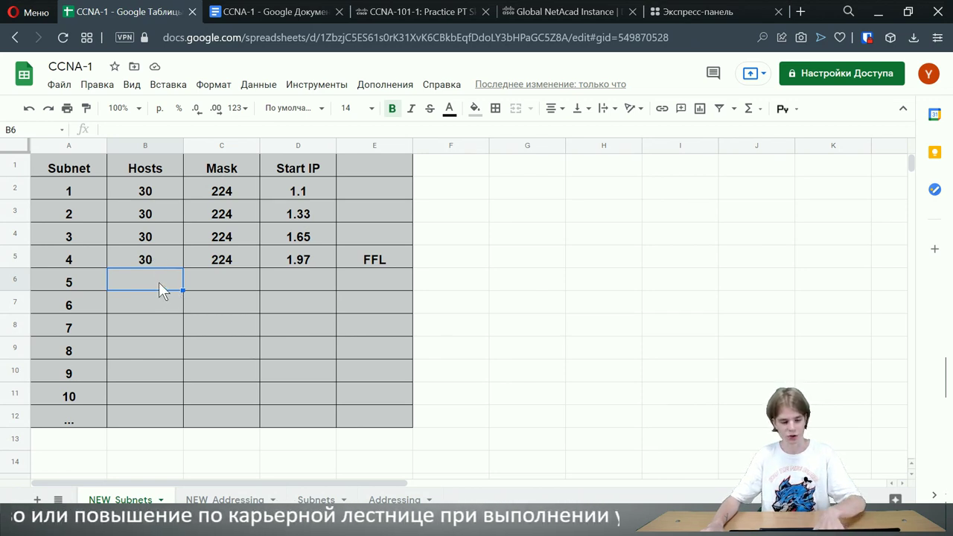
{"action": "type", "text": "16"}
{"action": "key", "text": "Return"}
{"action": "type", "text": "16"}
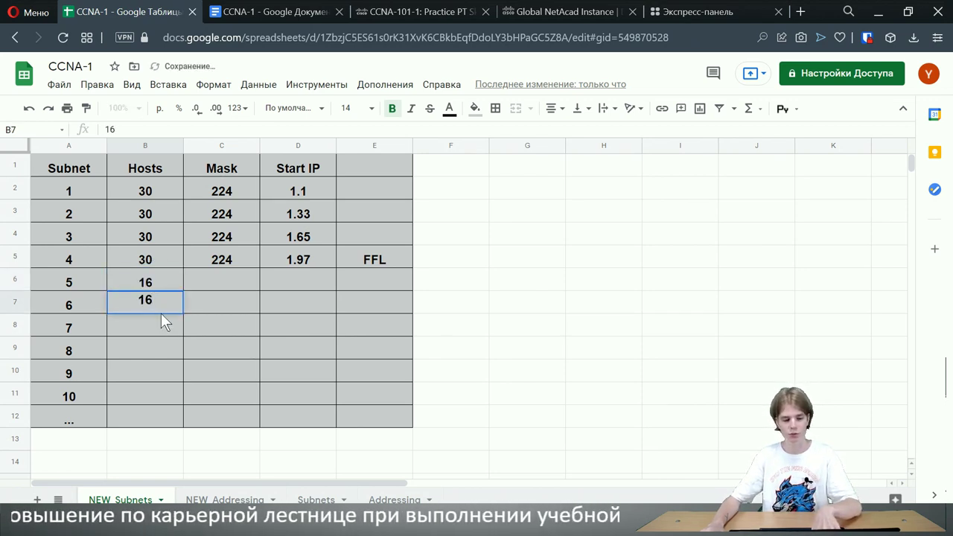
{"action": "key", "text": "Return"}
{"action": "key", "text": "Down"}
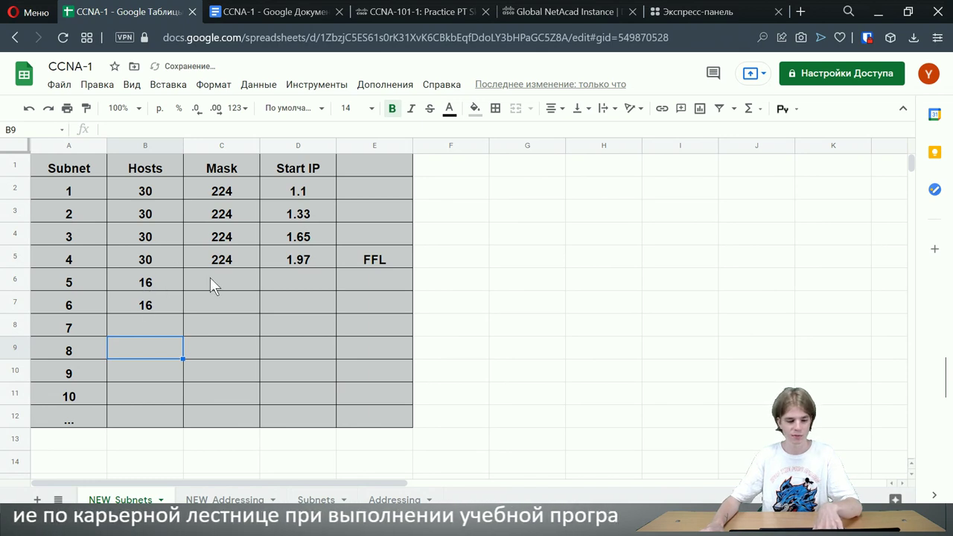
Fill in subnet 5 with mask 240 and Start IP 1.129.
{"action": "left_click", "coordinate": [242, 278]}
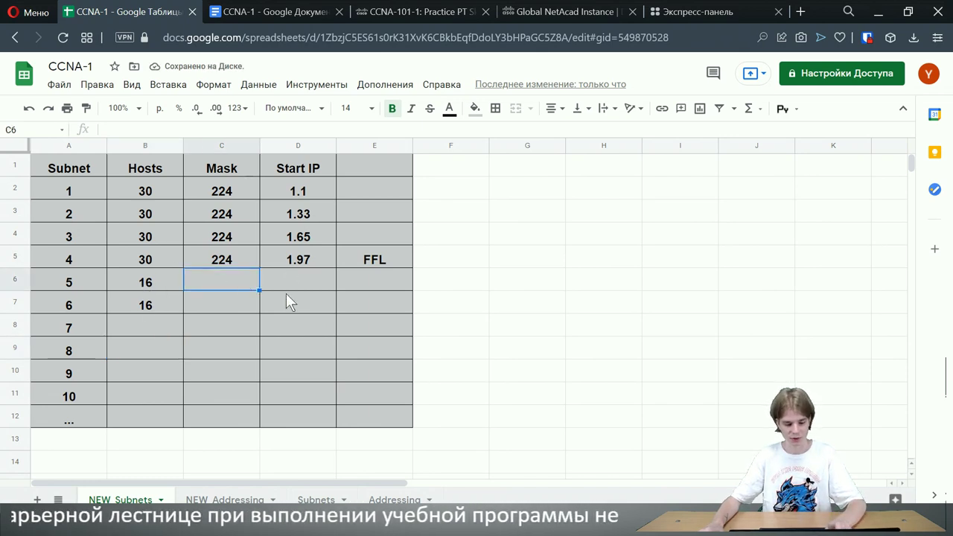
{"action": "type", "text": "240"}
{"action": "left_click", "coordinate": [307, 282]}
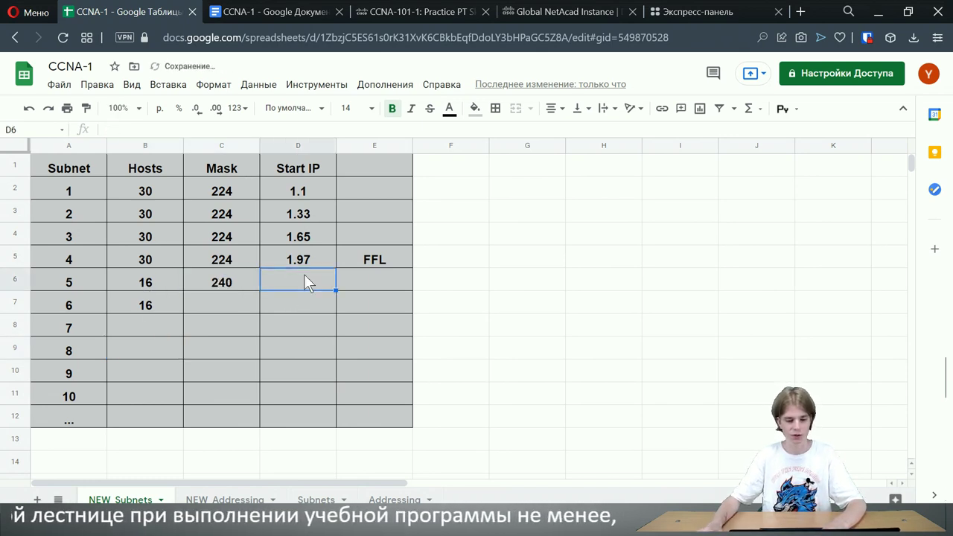
{"action": "type", "text": "1."}
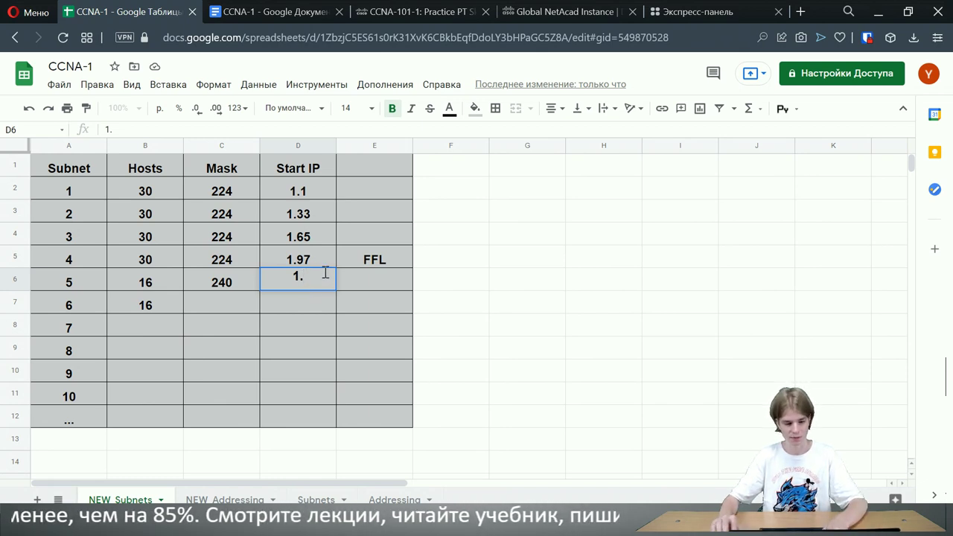
{"action": "type", "text": "129"}
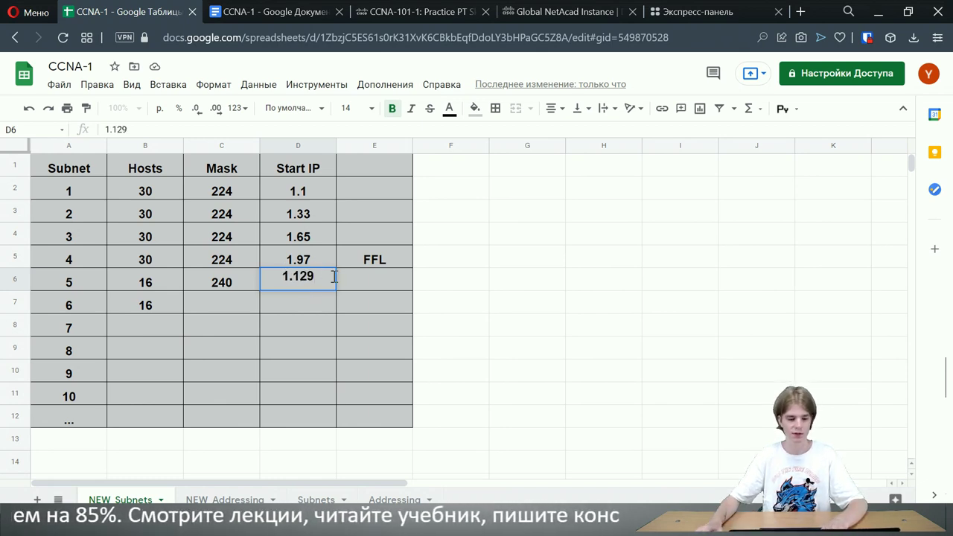
{"action": "key", "text": "Return"}
{"action": "left_click", "coordinate": [316, 286]}
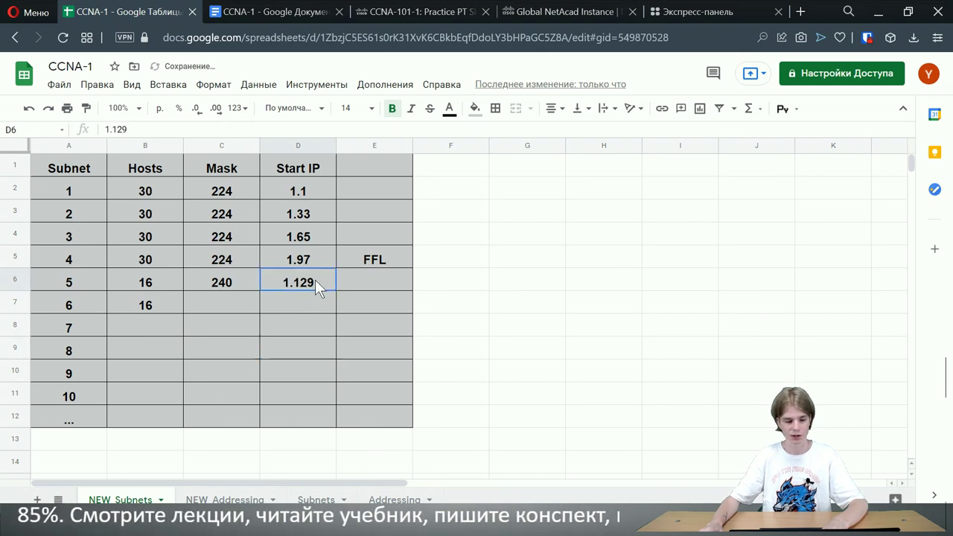
Fill in subnet 6 with mask 240 and Start IP 1.145, checking against the finished table on the Subnets sheet.
{"action": "left_click", "coordinate": [221, 302]}
{"action": "type", "text": "240"}
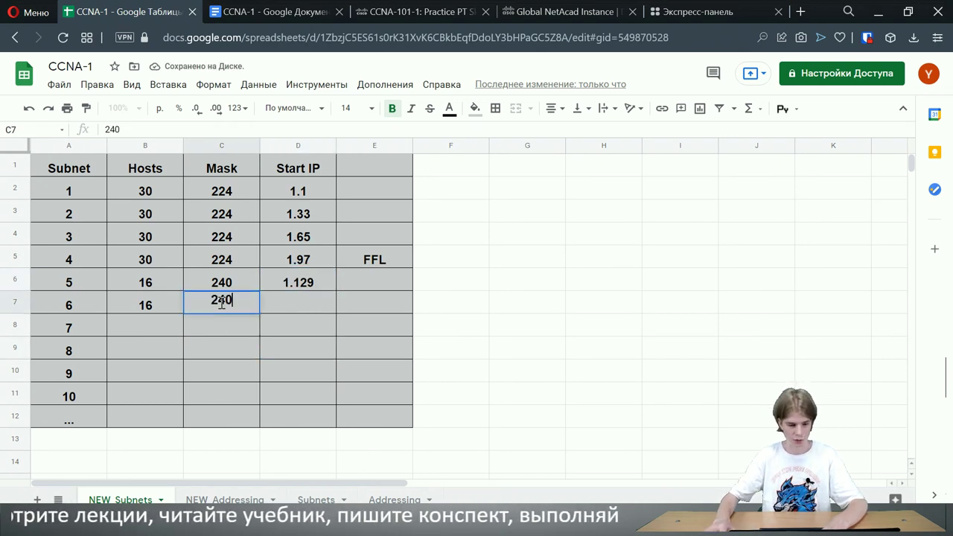
{"action": "left_click", "coordinate": [308, 302]}
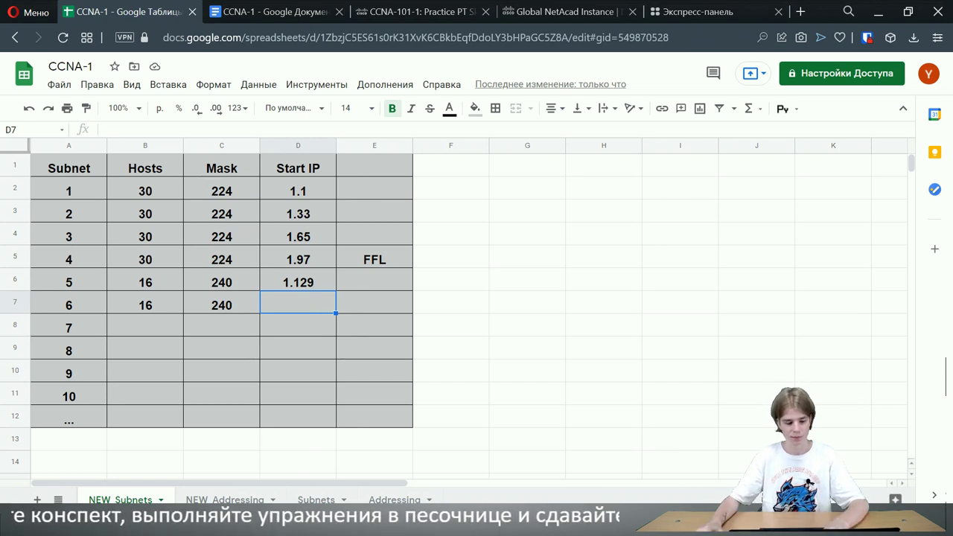
{"action": "key", "text": "ctrl+shift+Page_Down"}
{"action": "key", "text": "ctrl+shift+Page_Down"}
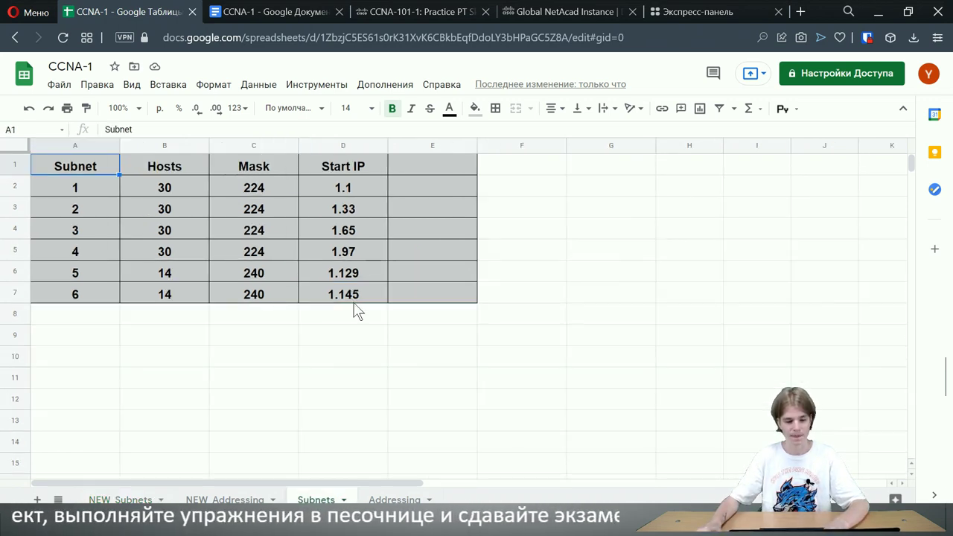
{"action": "key", "text": "ctrl+shift+Page_Up"}
{"action": "key", "text": "ctrl+shift+Page_Up"}
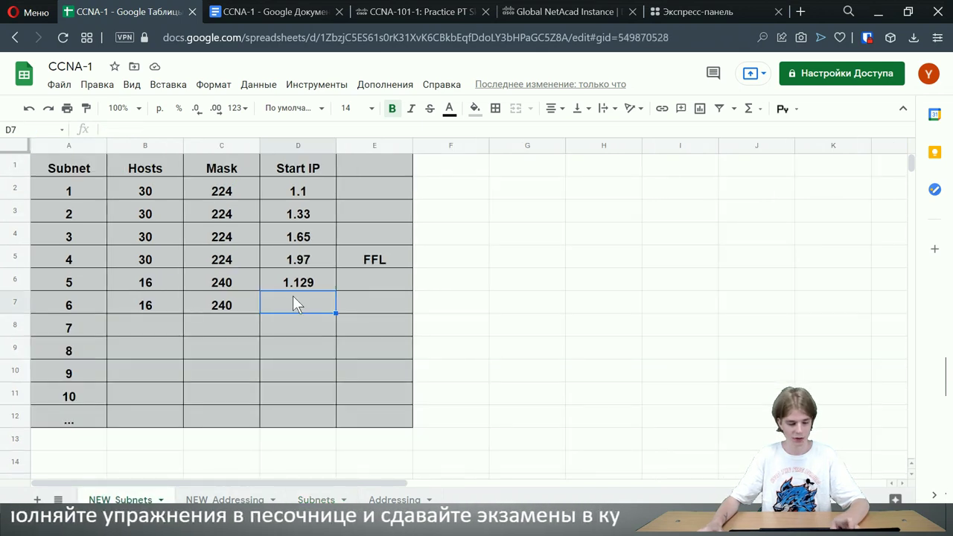
{"action": "type", "text": "1.1"}
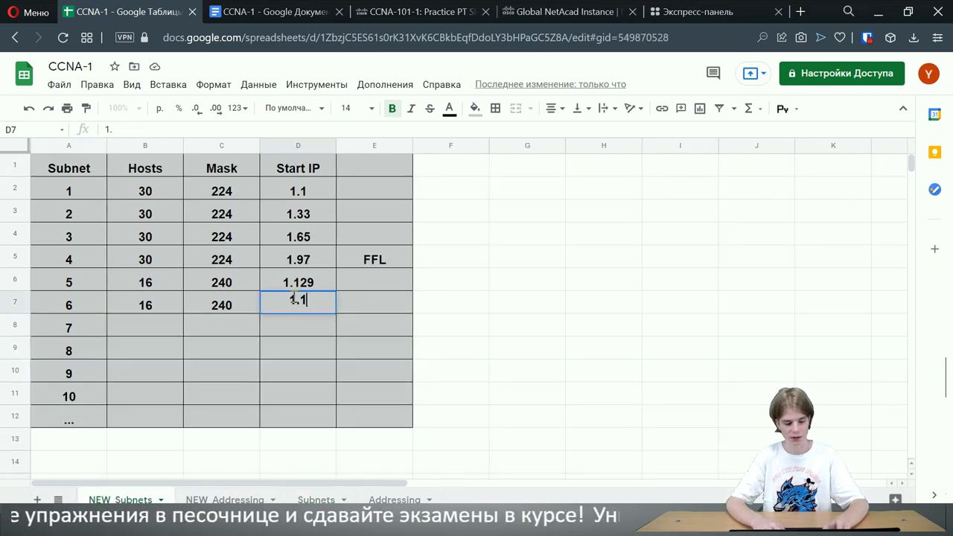
{"action": "type", "text": "45"}
{"action": "left_click", "coordinate": [464, 276]}
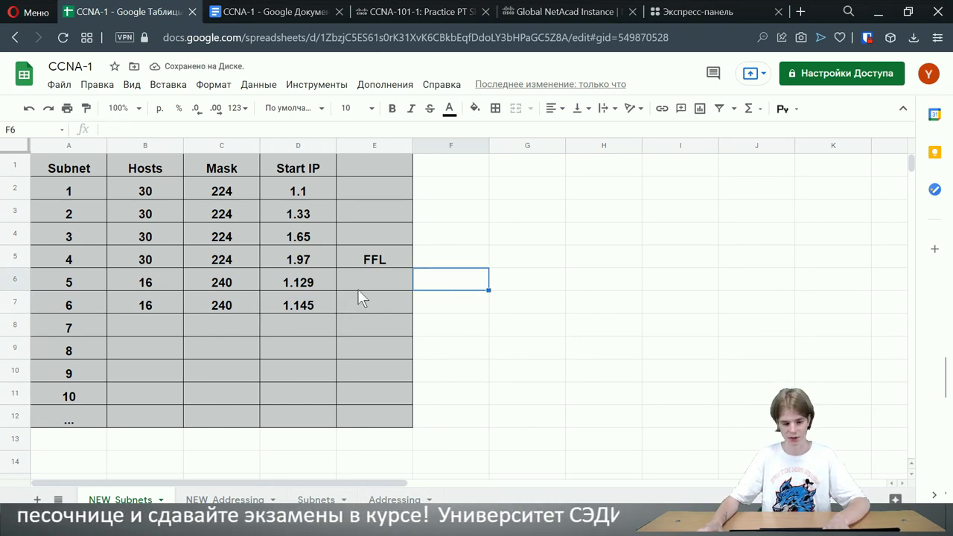
Recheck the host requirement in the PT Activity instructions and correct the Hosts value of subnets 5 and 6 to 14.
{"action": "key", "text": "alt+Tab"}
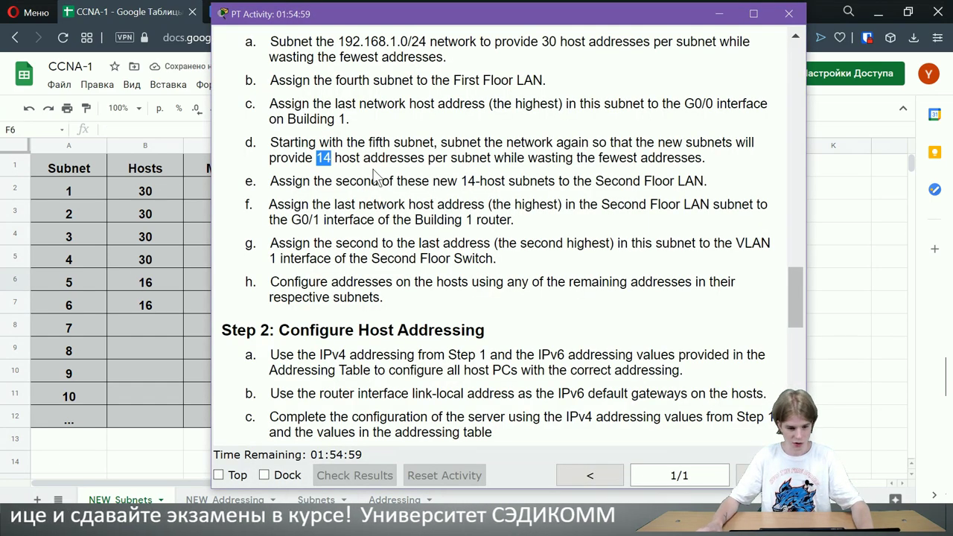
{"action": "left_click_drag", "start_coordinate": [276, 181], "coordinate": [479, 181]}
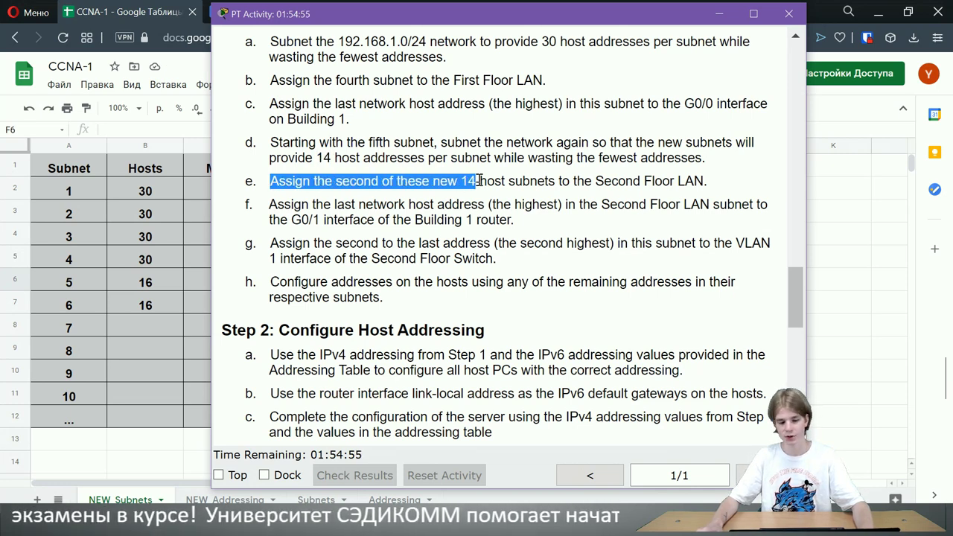
{"action": "key", "text": "alt+Tab"}
{"action": "double_click", "coordinate": [158, 280]}
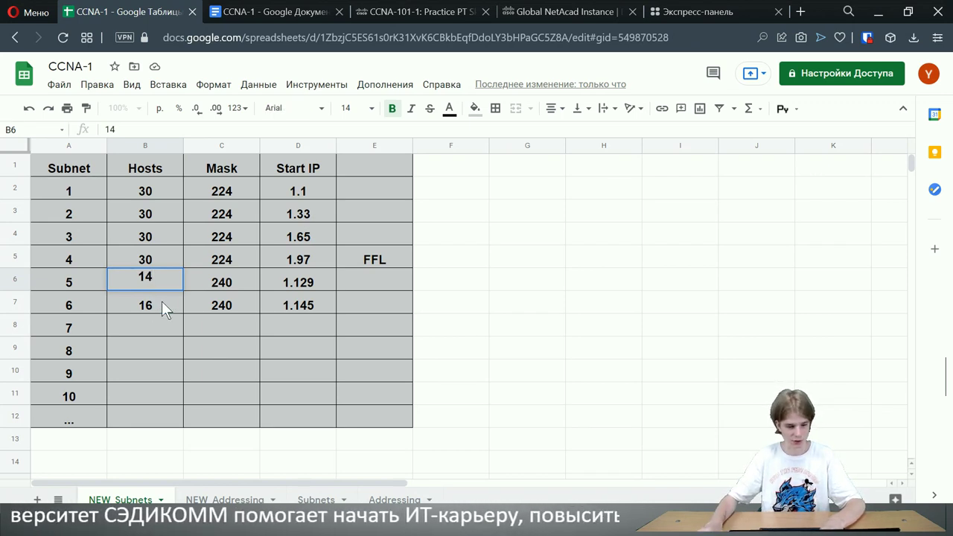
{"action": "double_click", "coordinate": [163, 301]}
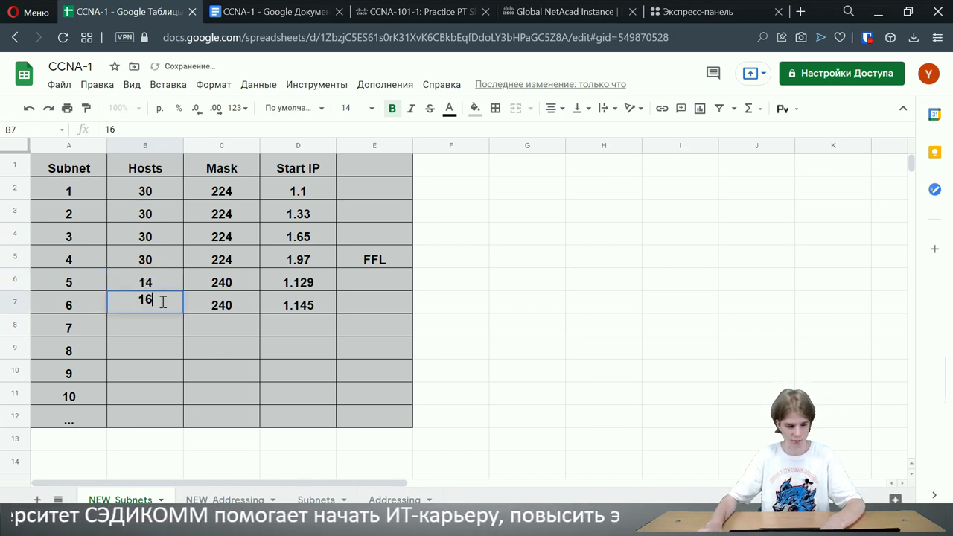
{"action": "left_click", "coordinate": [453, 320]}
Check requirement e on the Second Floor LAN and label subnet 6 as SFL in the blank column beside its Start IP.
{"action": "key", "text": "alt+Tab"}
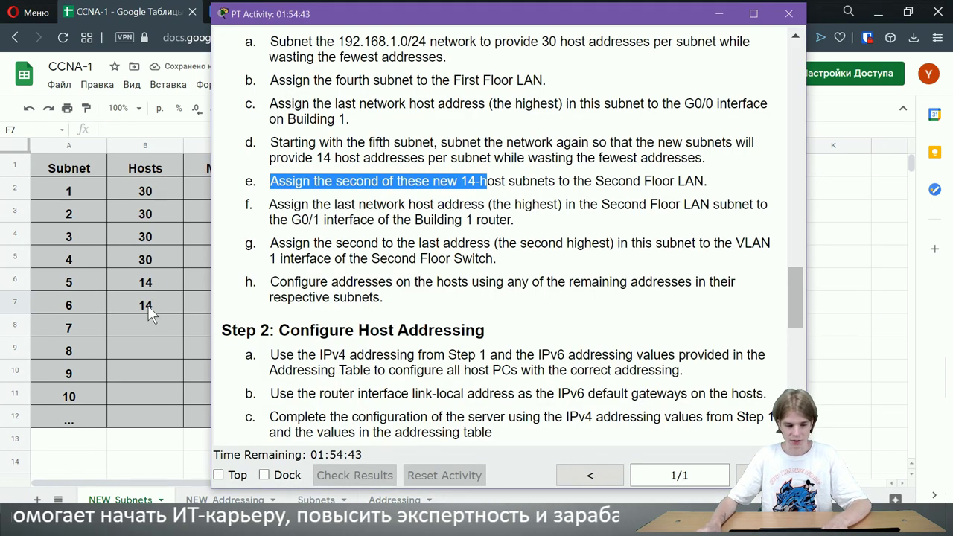
{"action": "left_click", "coordinate": [535, 176]}
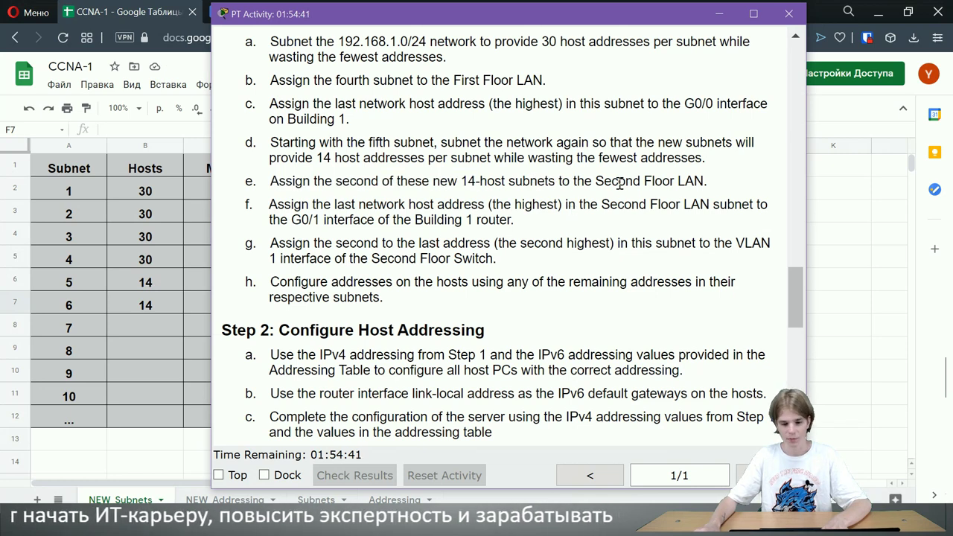
{"action": "key", "text": "alt+Tab"}
{"action": "left_click", "coordinate": [117, 366]}
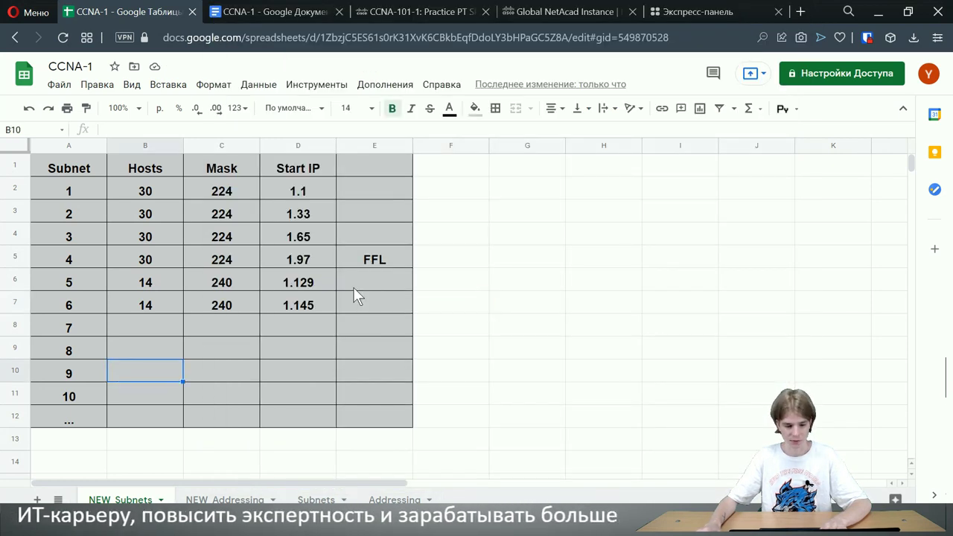
{"action": "left_click", "coordinate": [358, 305]}
{"action": "type", "text": "SFL"}
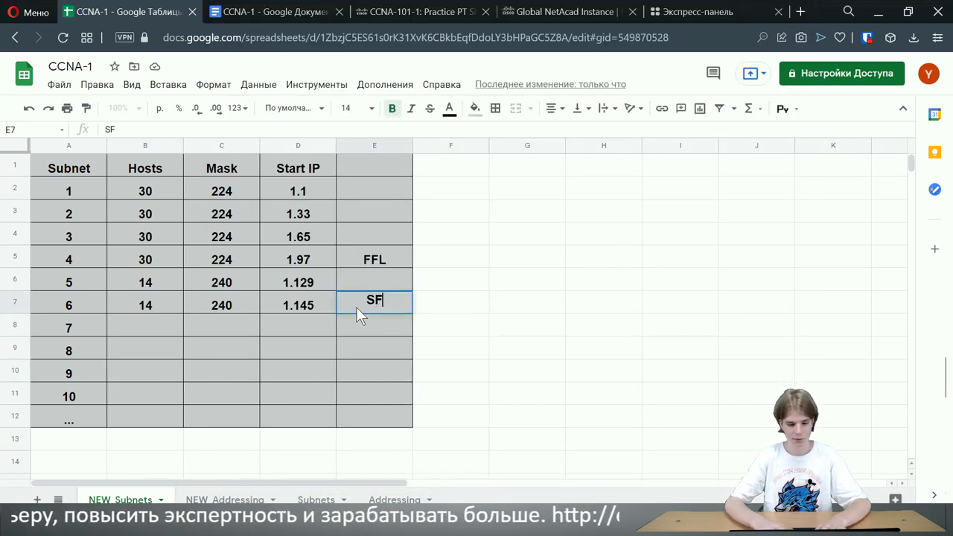
{"action": "left_click", "coordinate": [733, 233]}
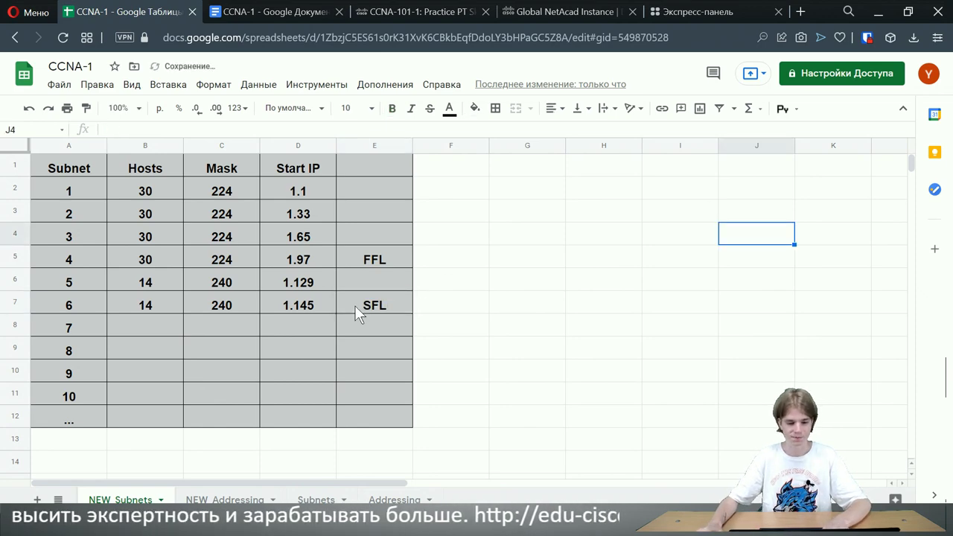
Review the router address requirements and the topology, and select Building 1's G0/0 IPv4 Address cell on the NEW_Addressing sheet.
{"action": "key", "text": "alt+Tab"}
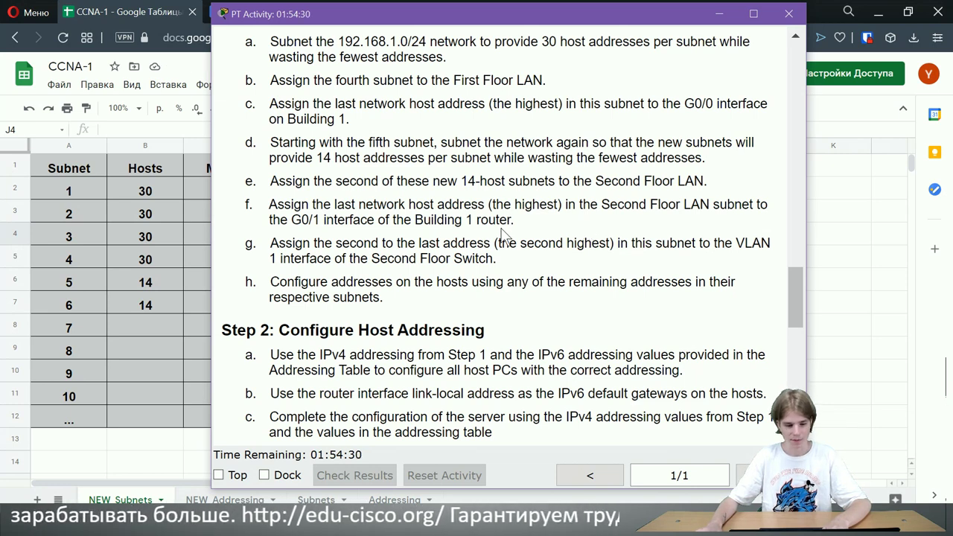
{"action": "left_click", "coordinate": [106, 366]}
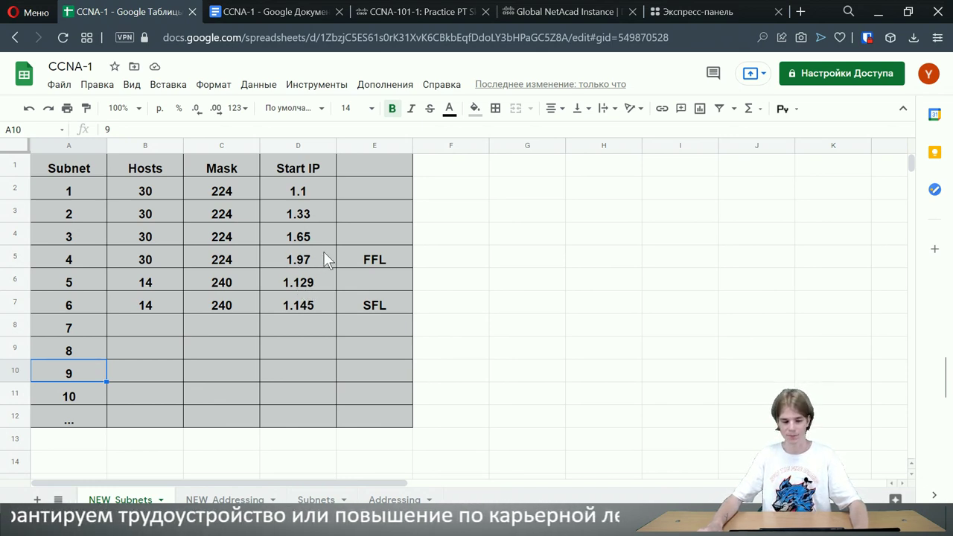
{"action": "left_click", "coordinate": [231, 499]}
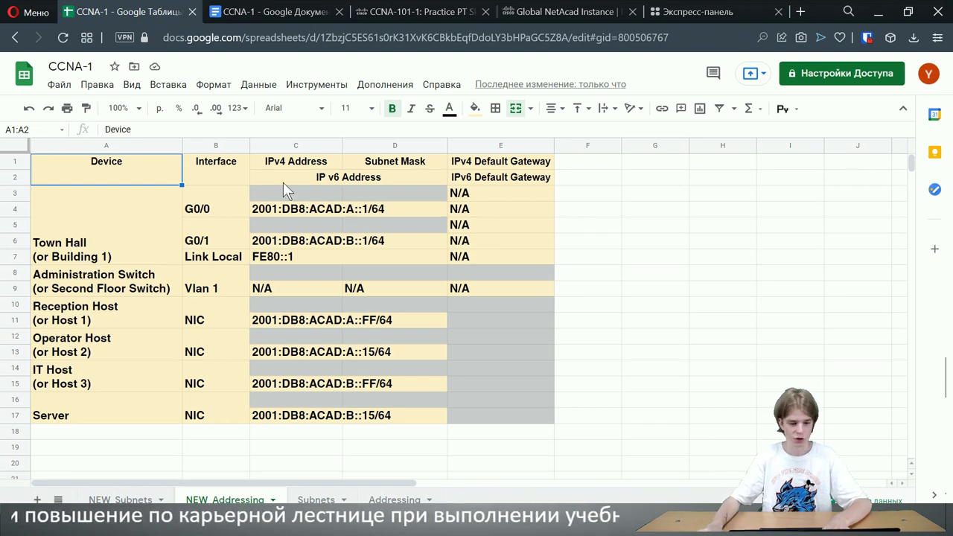
{"action": "key", "text": "alt+Tab"}
{"action": "key", "text": "alt+Tab"}
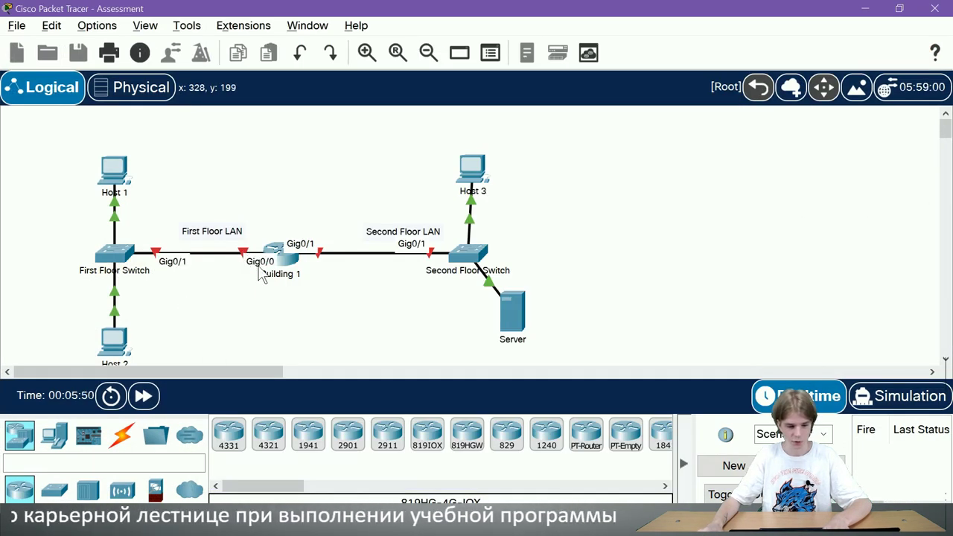
{"action": "key", "text": "alt+Tab"}
{"action": "key", "text": "alt+Tab"}
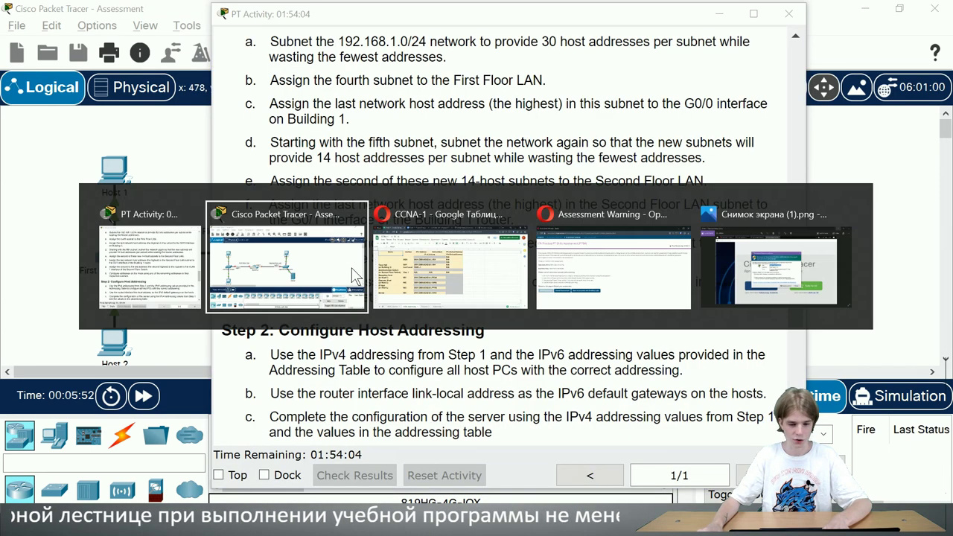
{"action": "left_click", "coordinate": [293, 193]}
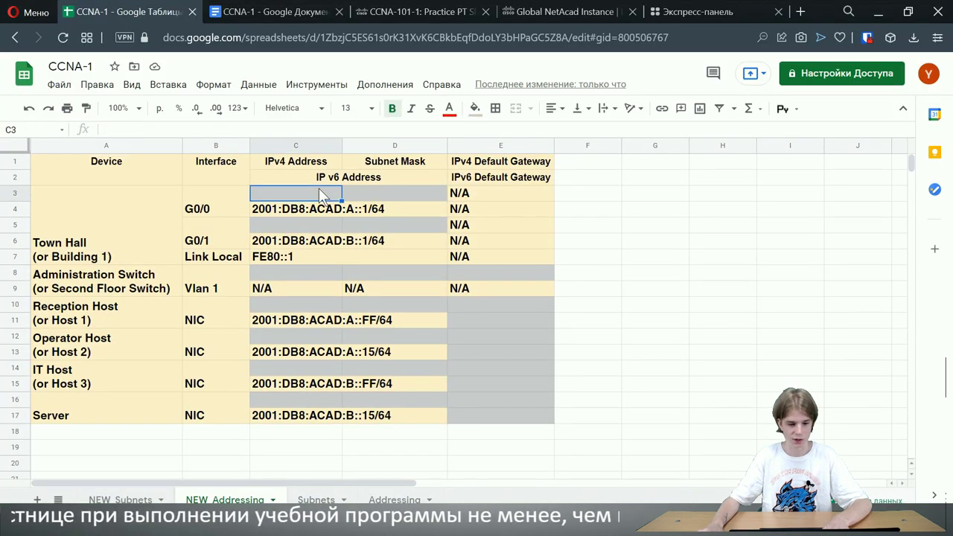
Check the subnet start addresses on the NEW_Subnets sheet and enter 192.168.1.126 as Building 1's G0/0 IPv4 address on NEW_Addressing.
{"action": "key", "text": "alt+Tab"}
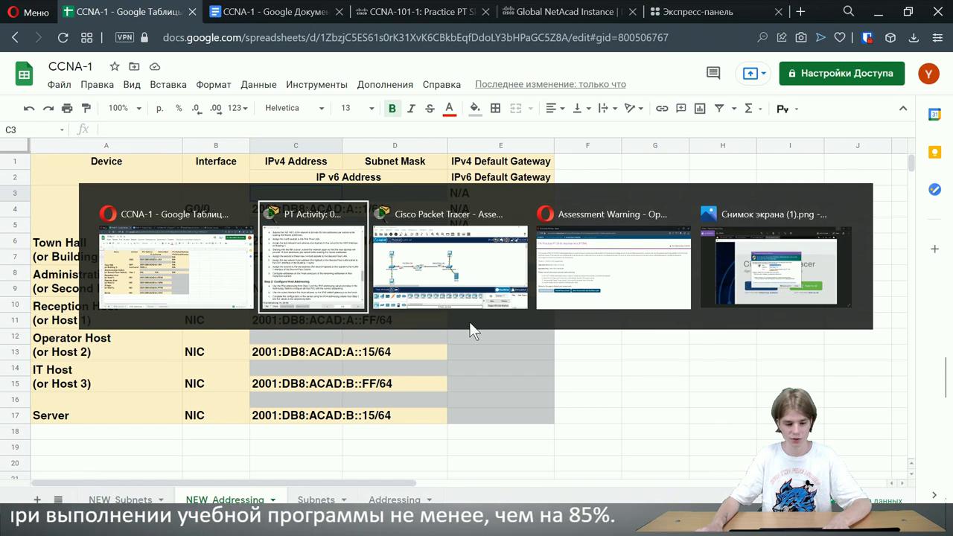
{"action": "key", "text": "alt+Tab"}
{"action": "left_click", "coordinate": [170, 298]}
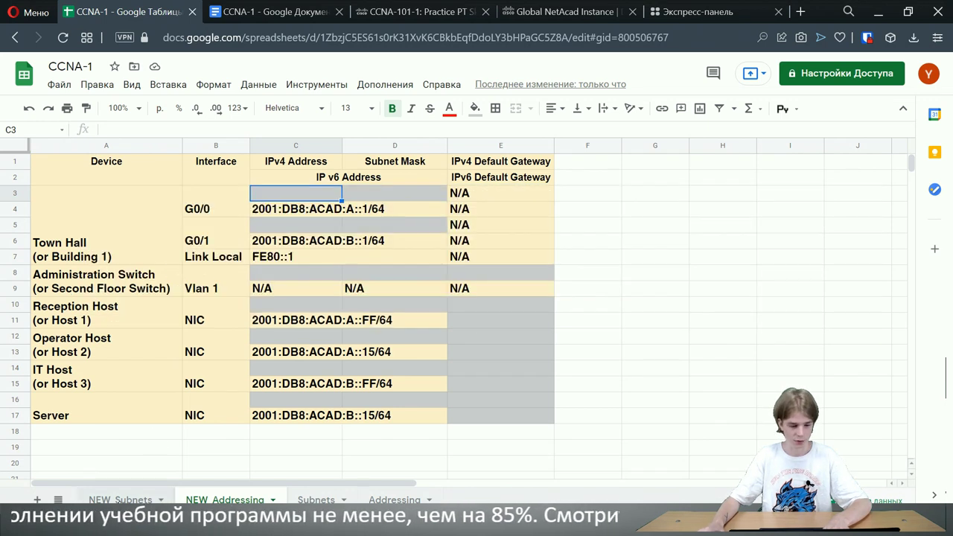
{"action": "left_click", "coordinate": [121, 499]}
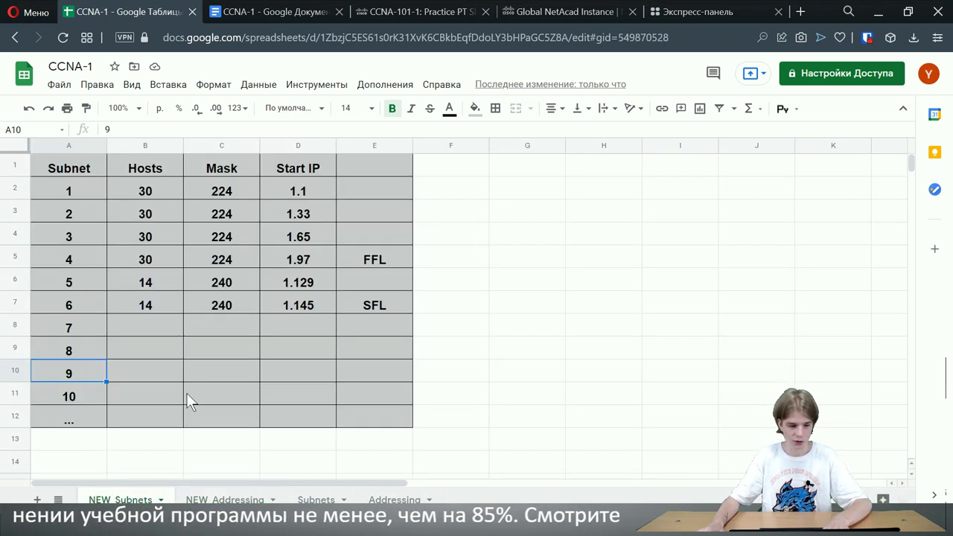
{"action": "left_click", "coordinate": [303, 283]}
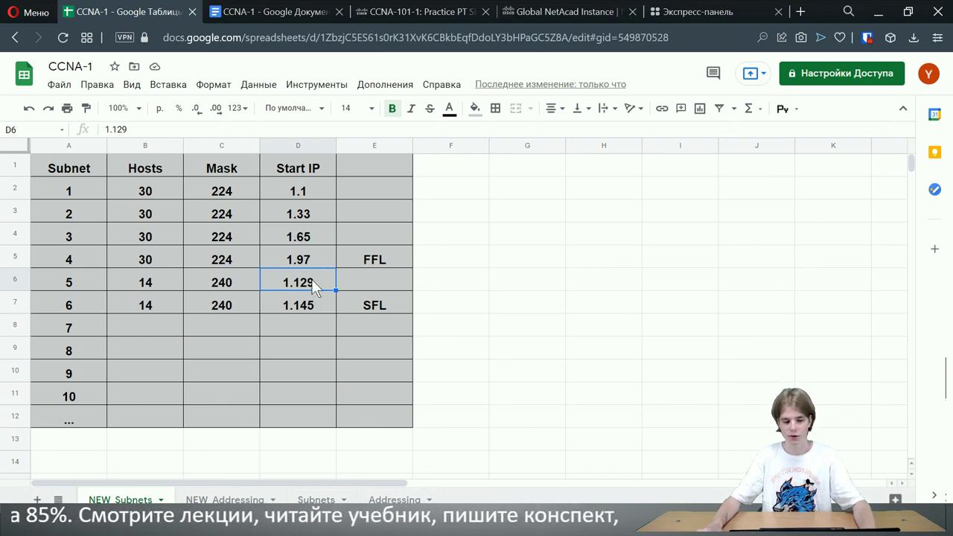
{"action": "left_click", "coordinate": [224, 500]}
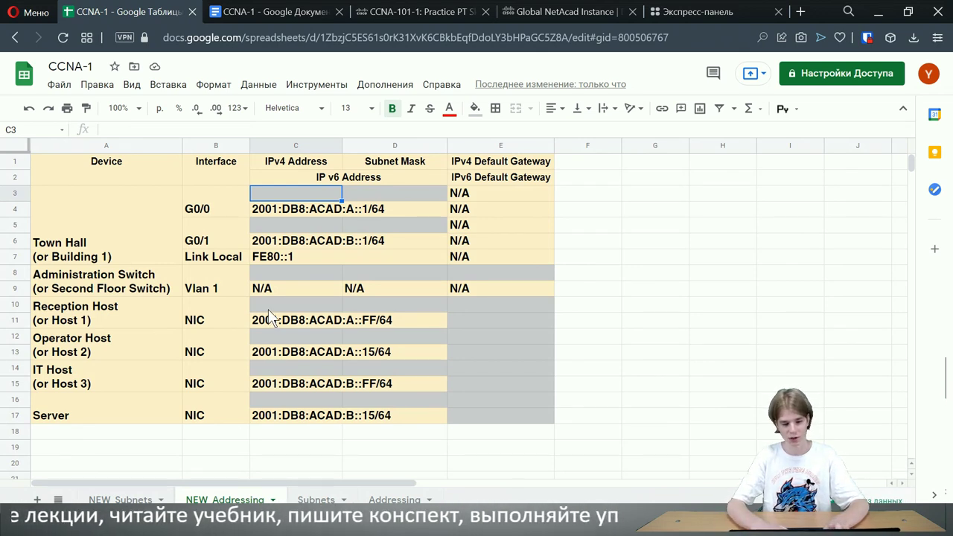
{"action": "type", "text": "192.168"}
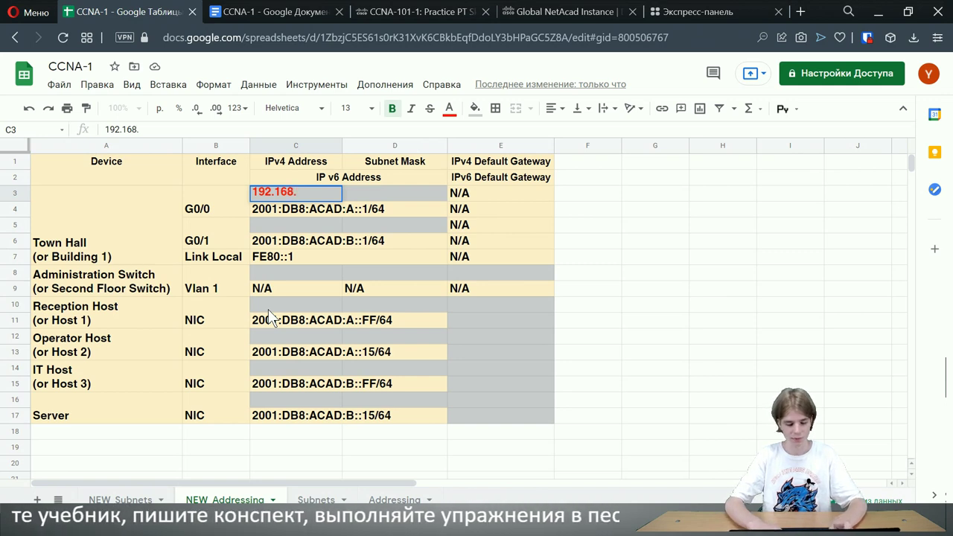
{"action": "type", "text": ".1.126"}
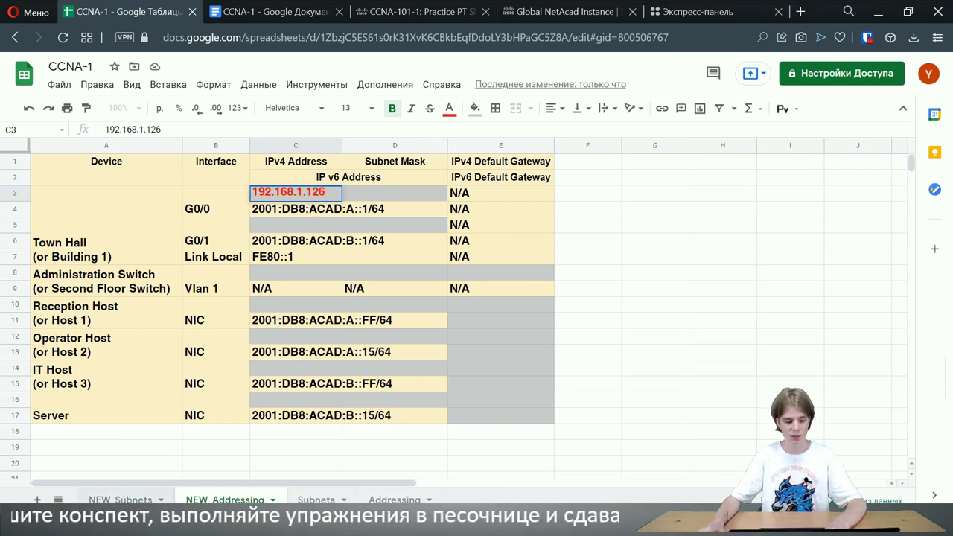
Recheck the First Floor LAN row on the NEW_Subnets sheet against the G0/0 address entry on NEW_Addressing.
{"action": "left_click", "coordinate": [120, 500]}
{"action": "left_click_drag", "start_coordinate": [376, 255], "coordinate": [80, 251]}
{"action": "key", "text": "alt+Tab"}
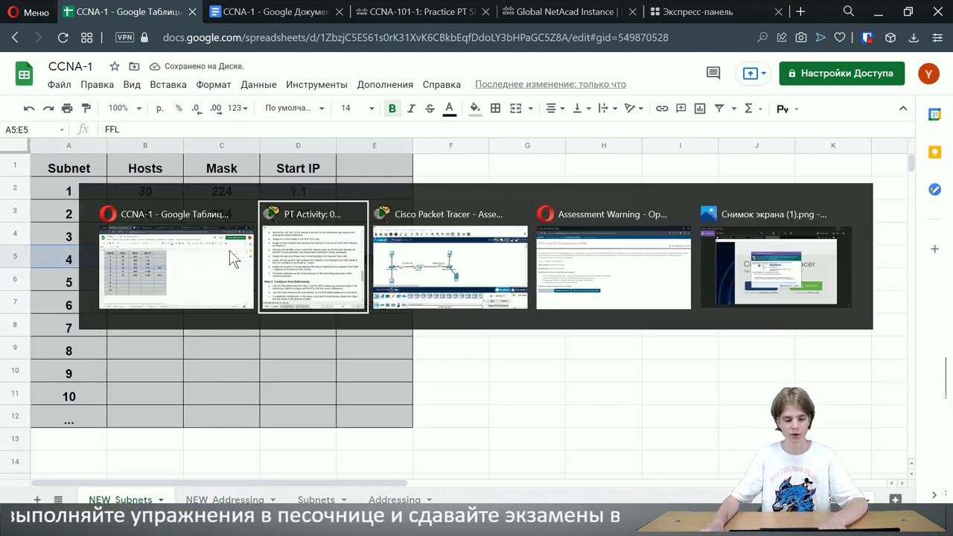
{"action": "key", "text": "alt+Tab"}
{"action": "key", "text": "Tab"}
{"action": "left_click", "coordinate": [352, 267]}
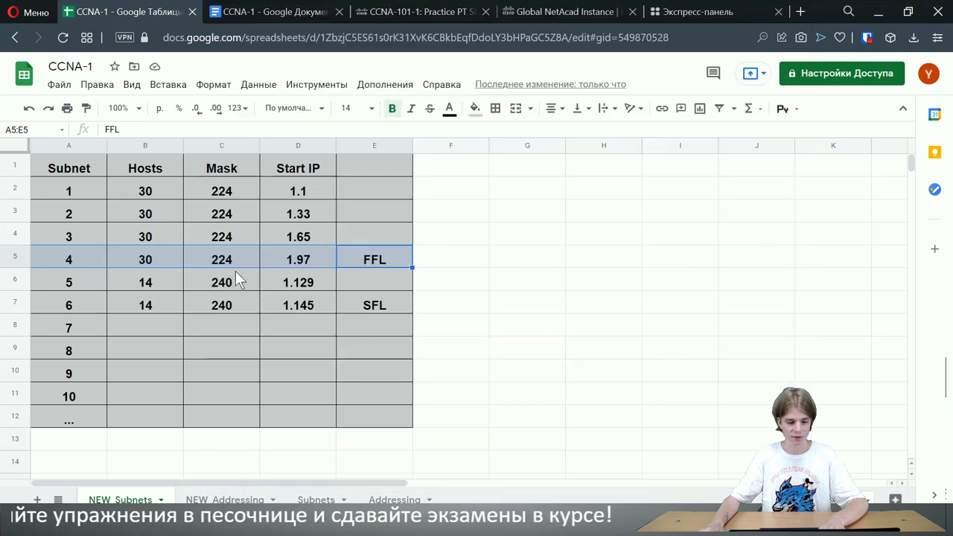
{"action": "left_click", "coordinate": [216, 500]}
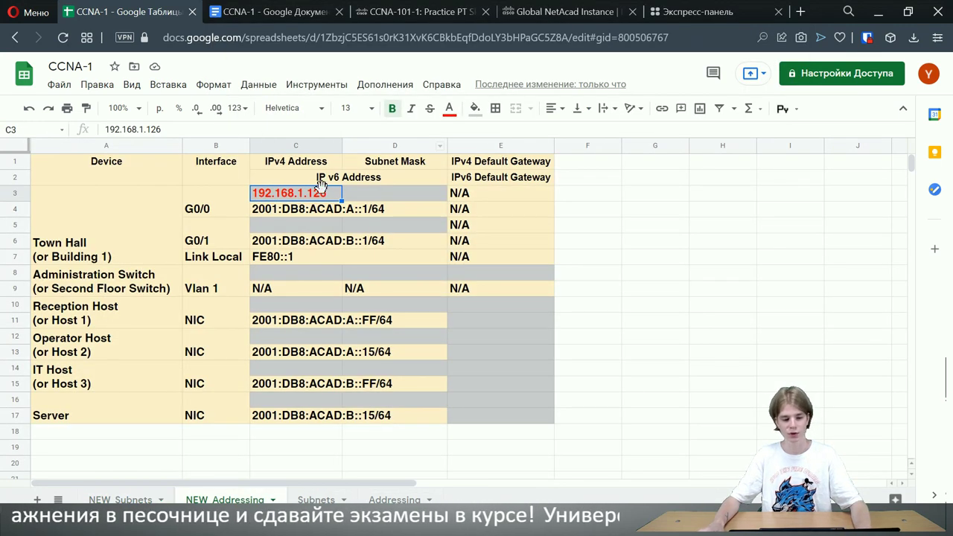
{"action": "left_click", "coordinate": [191, 215]}
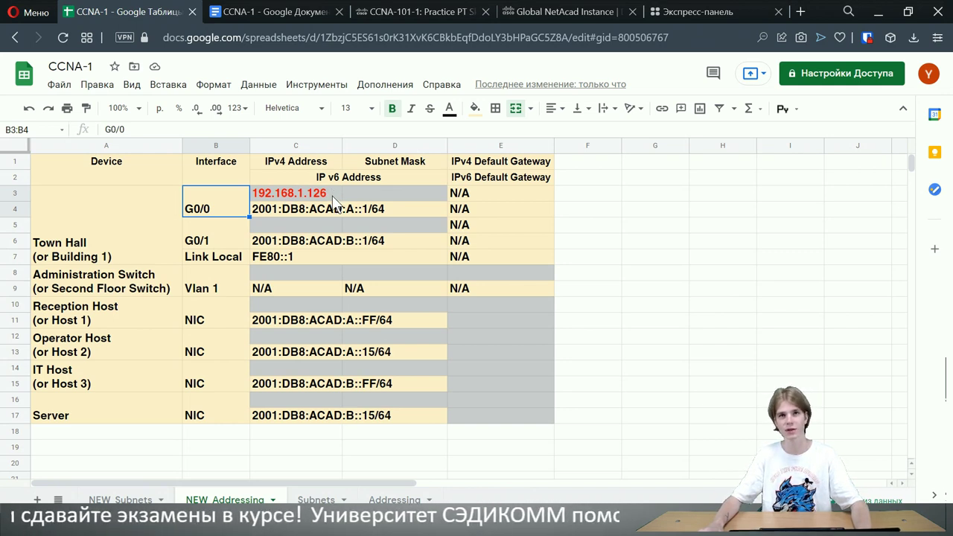
Set the subnet mask of Building 1's G0/0 interface to 255.255.255.224 and check it against the mask of subnet 4.
{"action": "left_click", "coordinate": [376, 192]}
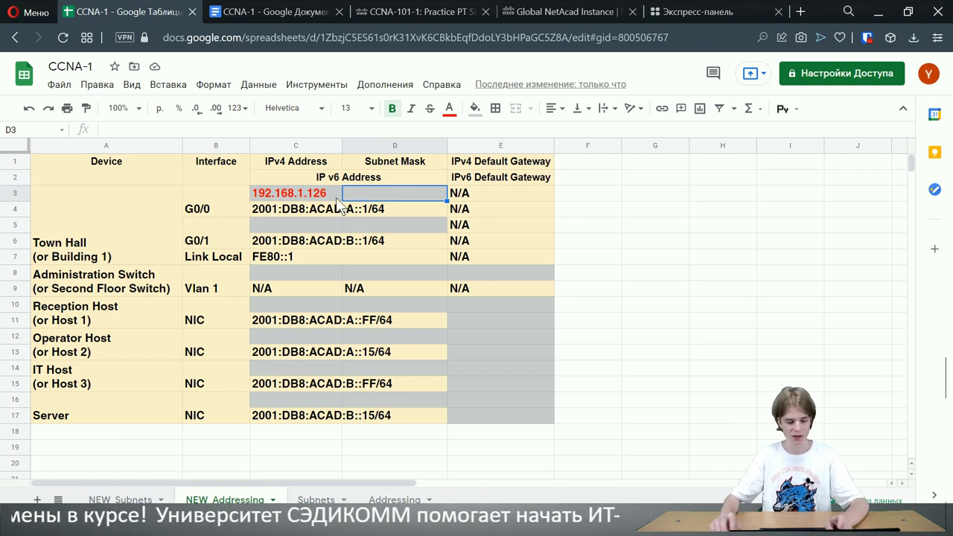
{"action": "type", "text": "255.255.255"}
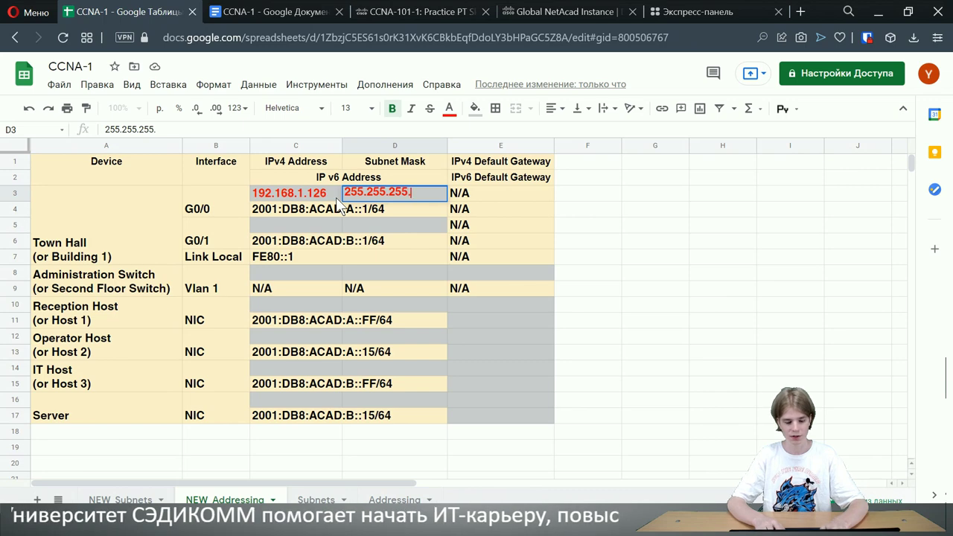
{"action": "type", "text": ".224"}
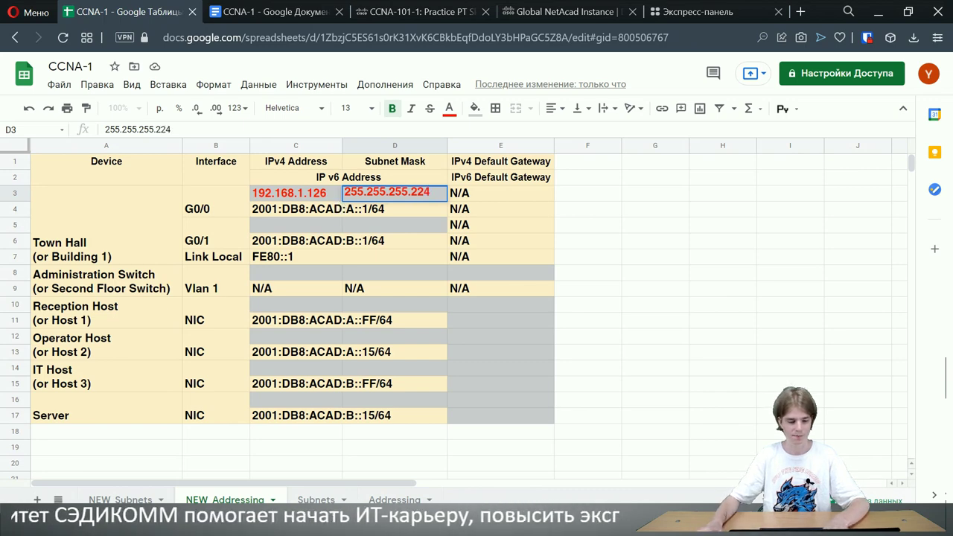
{"action": "left_click", "coordinate": [121, 499]}
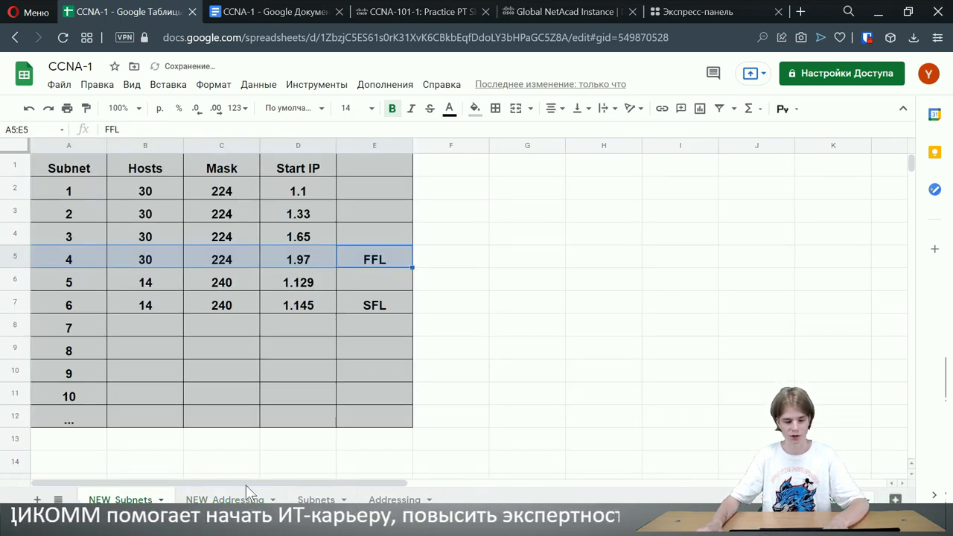
{"action": "left_click", "coordinate": [224, 499]}
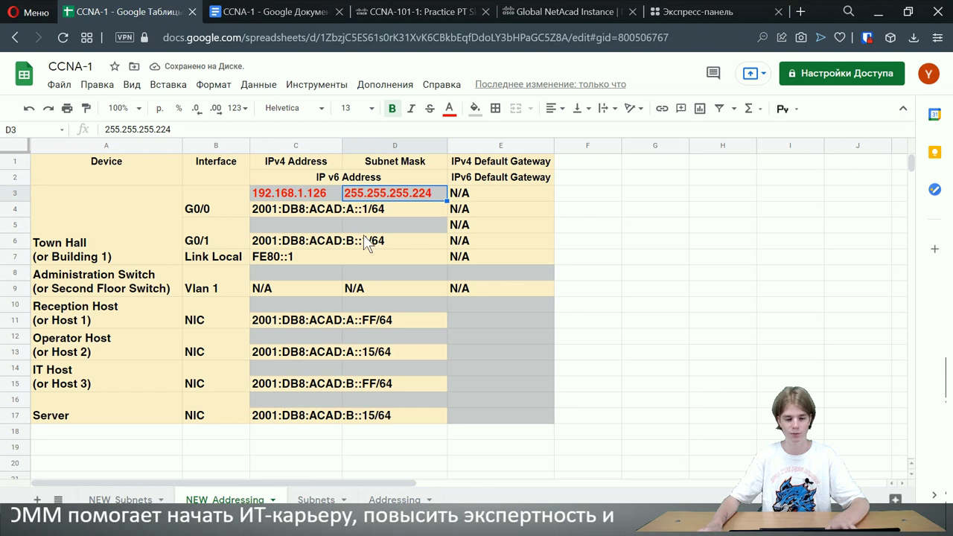
Select Building 1's G0/1 IPv4 Address cell and review requirements d and f in the PT Activity instructions.
{"action": "left_click", "coordinate": [312, 225]}
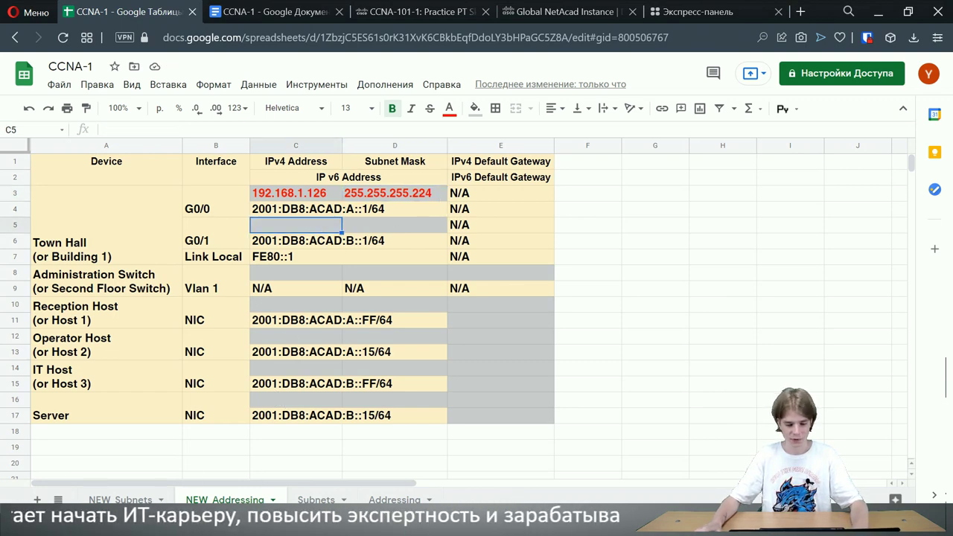
{"action": "key", "text": "alt+Tab"}
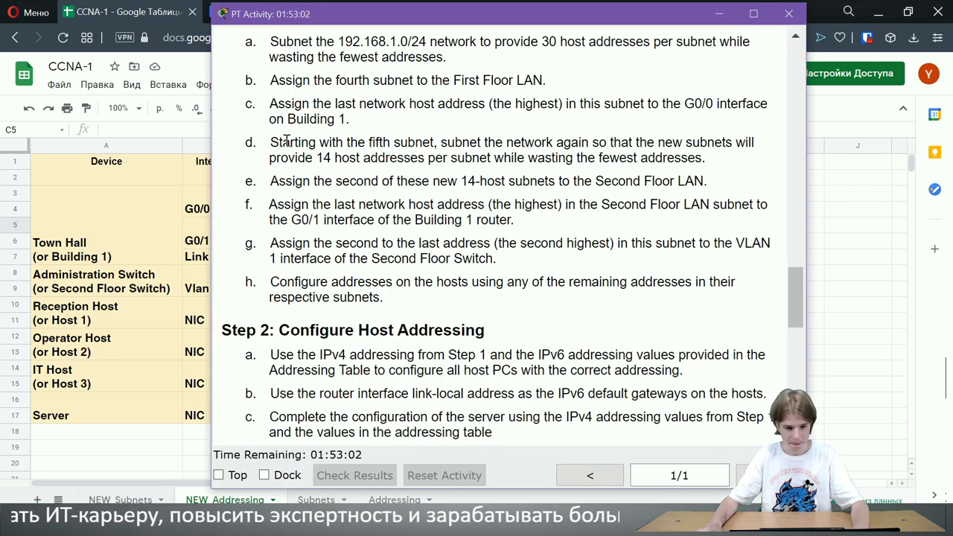
{"action": "left_click_drag", "start_coordinate": [271, 141], "coordinate": [392, 142]}
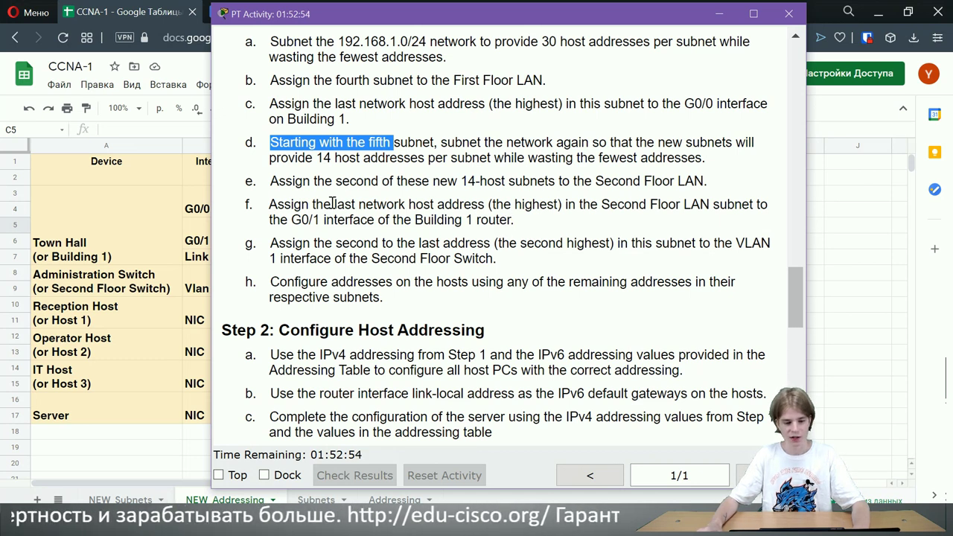
{"action": "left_click_drag", "start_coordinate": [333, 204], "coordinate": [484, 206]}
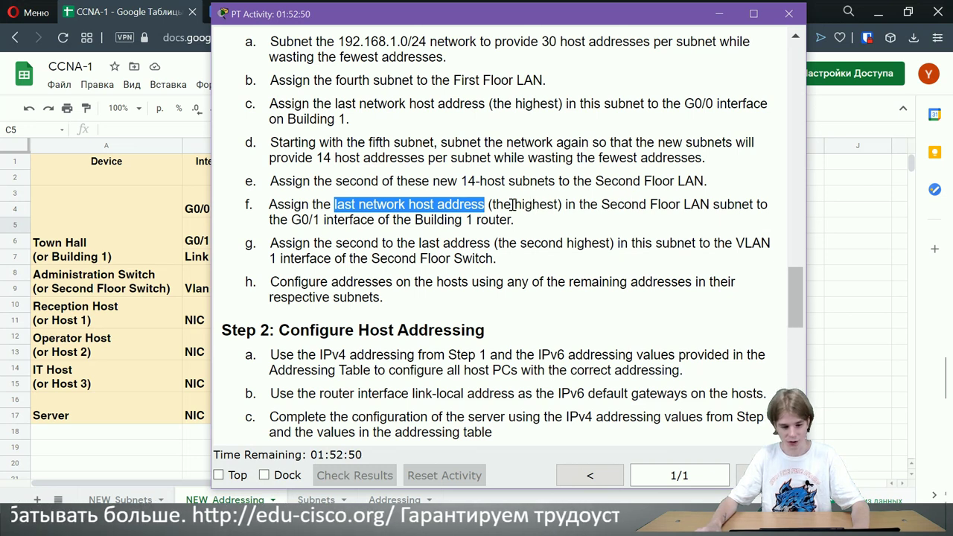
{"action": "double_click", "coordinate": [603, 204]}
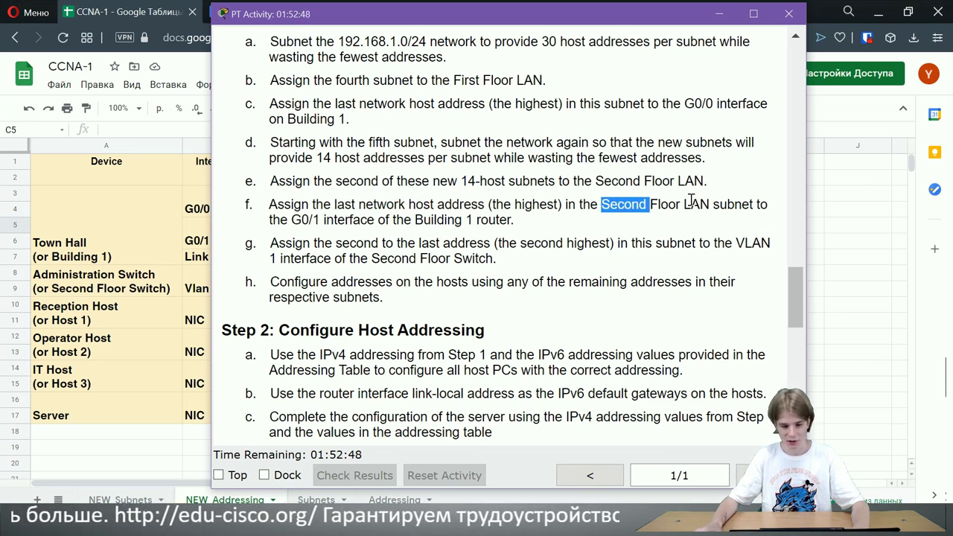
{"action": "left_click_drag", "start_coordinate": [305, 221], "coordinate": [315, 220]}
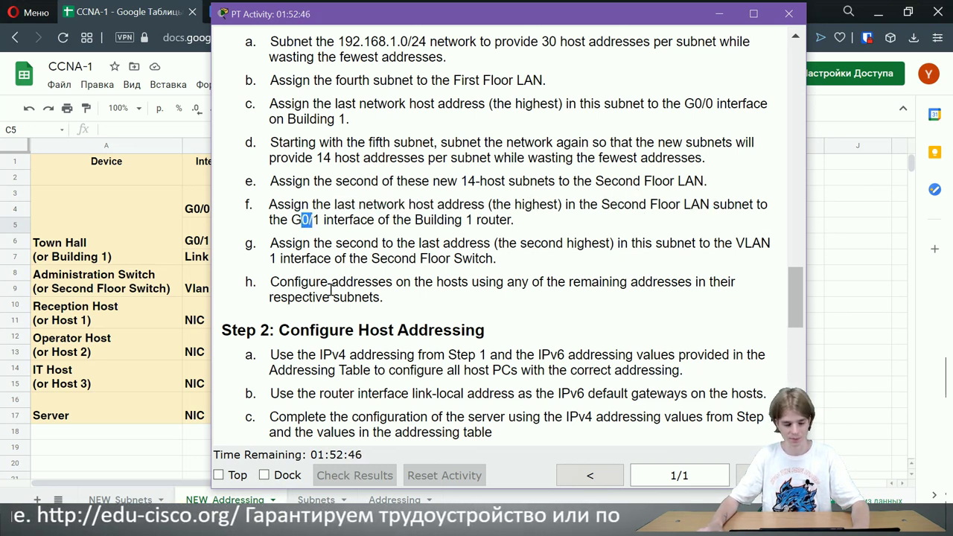
Check subnet 6's Start IP on the Subnets sheet and enter 192.168.1.158 as Building 1's G0/1 IPv4 address on NEW_Addressing.
{"action": "left_click", "coordinate": [294, 500]}
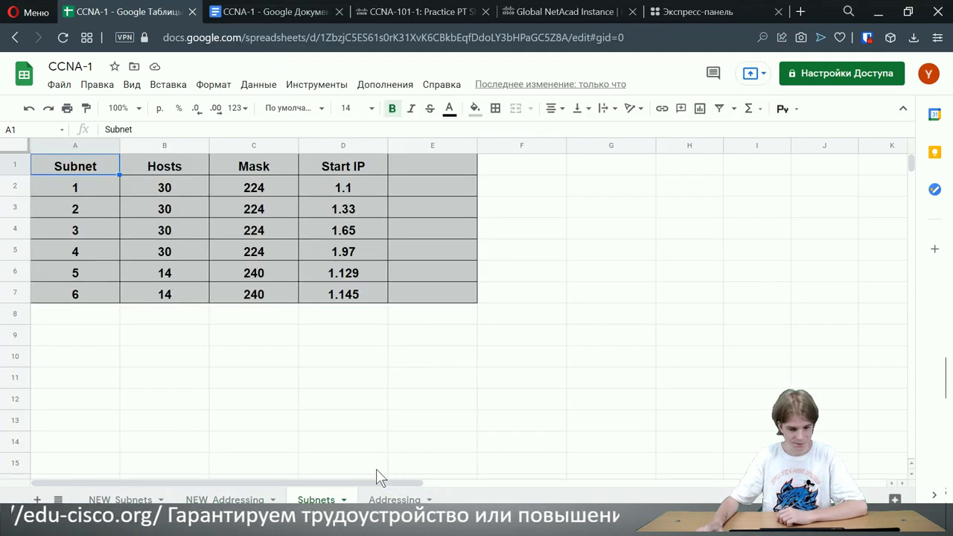
{"action": "left_click", "coordinate": [370, 296]}
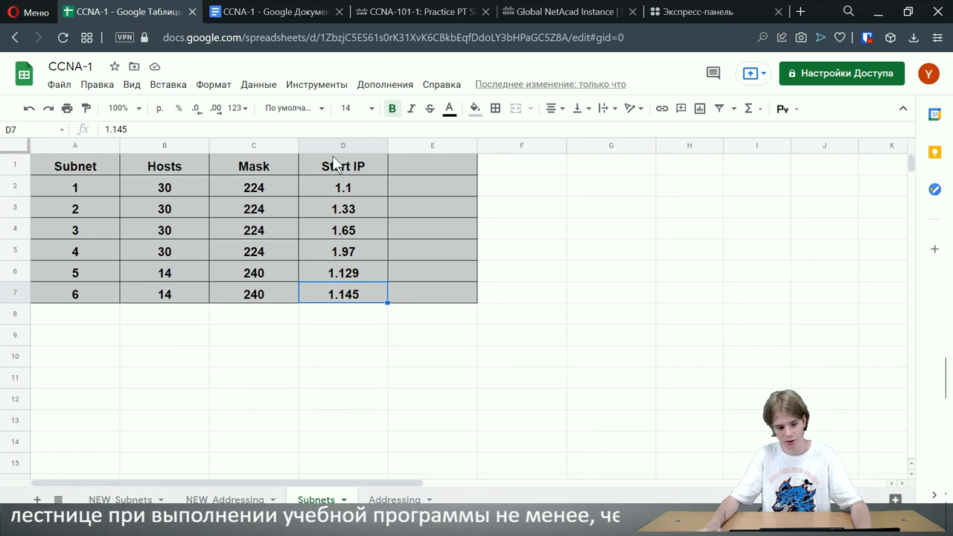
{"action": "left_click", "coordinate": [224, 500]}
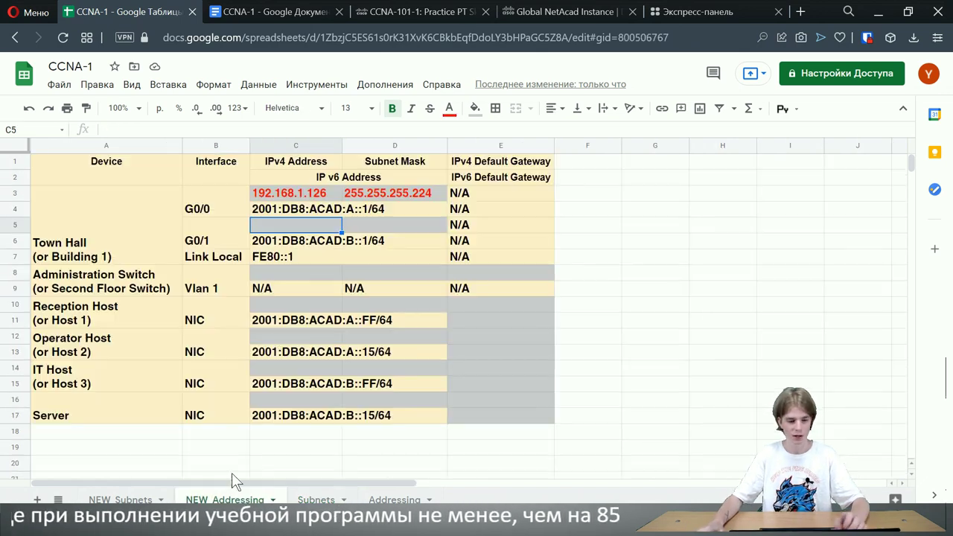
{"action": "type", "text": "1"}
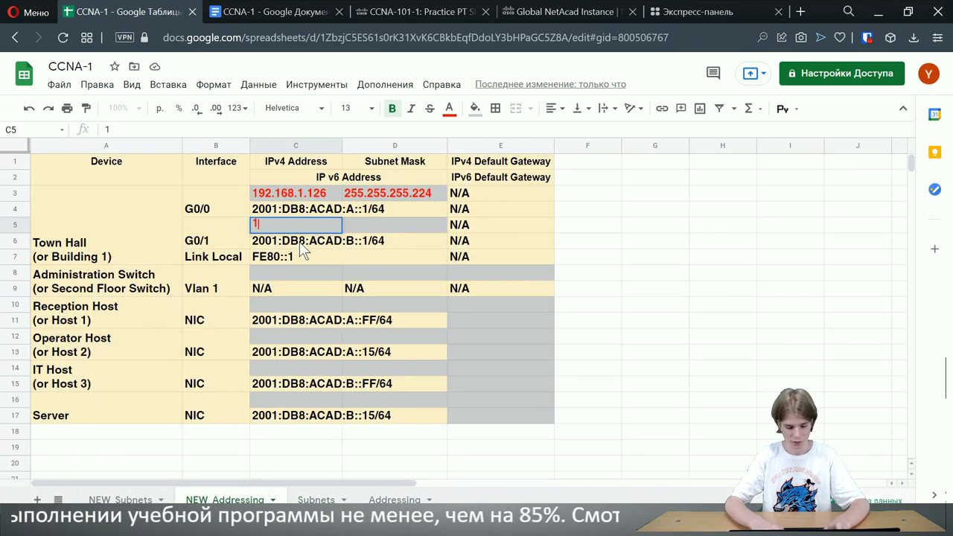
{"action": "type", "text": "92."}
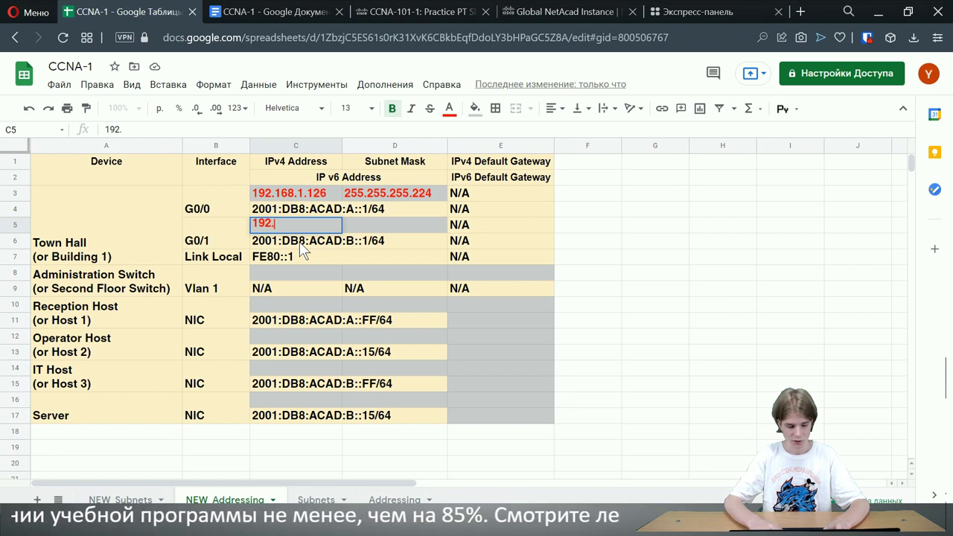
{"action": "type", "text": "168.1.158"}
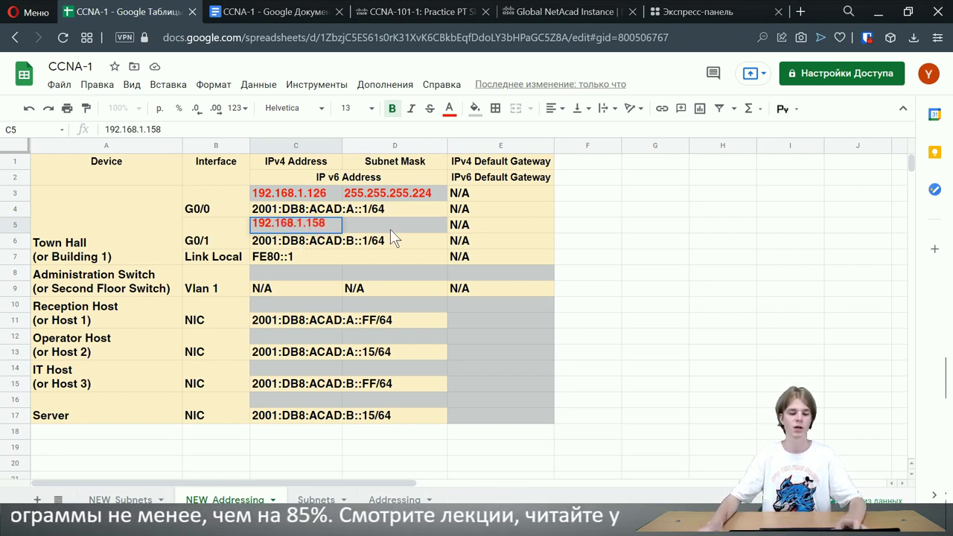
{"action": "left_click", "coordinate": [588, 225]}
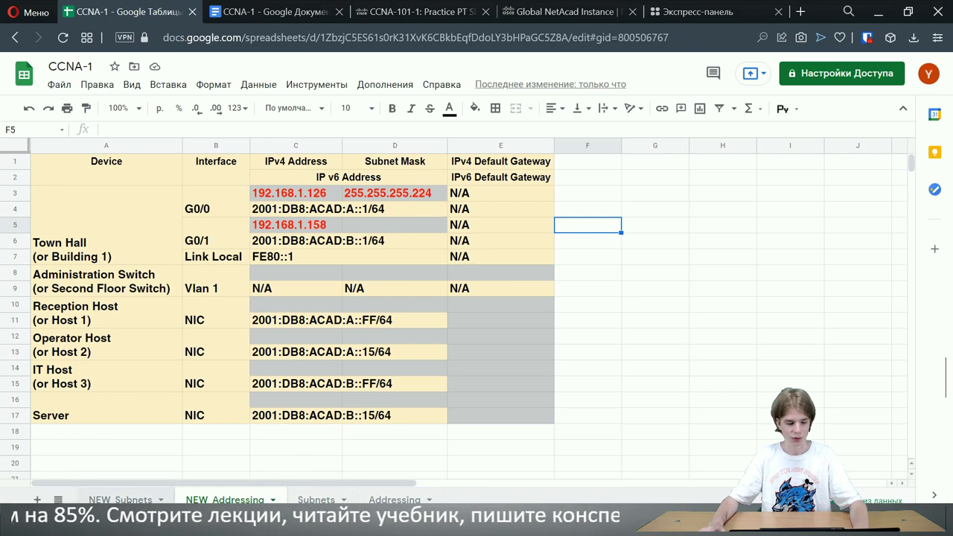
Look up subnet 6's mask, set the G0/1 subnet mask to 255.255.255.240, and compare the entries with the finished Addressing sheet.
{"action": "left_click", "coordinate": [121, 499]}
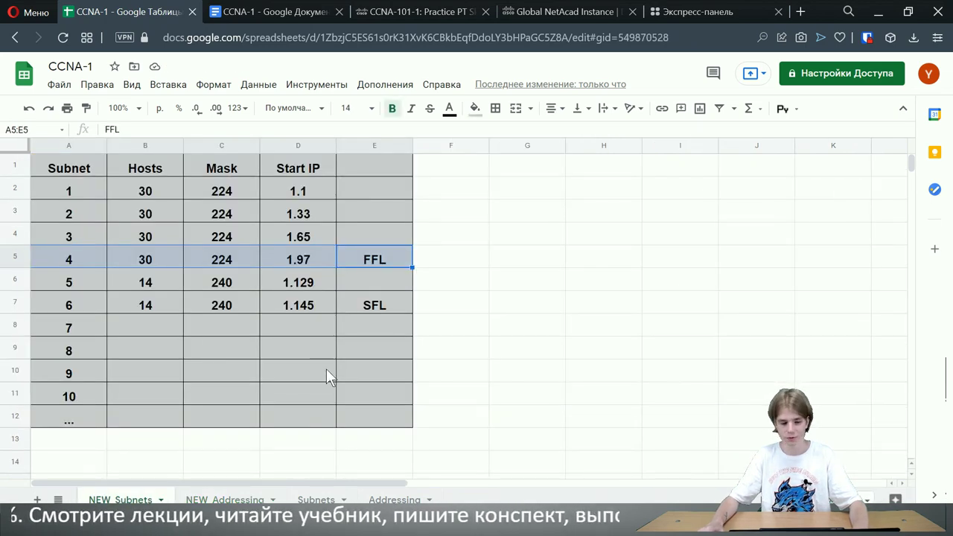
{"action": "left_click", "coordinate": [239, 499]}
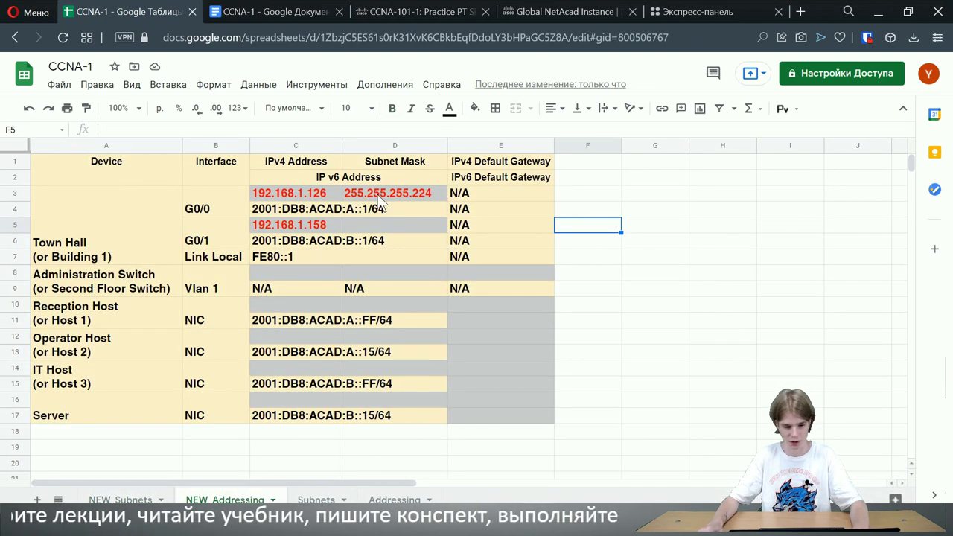
{"action": "left_click", "coordinate": [380, 221]}
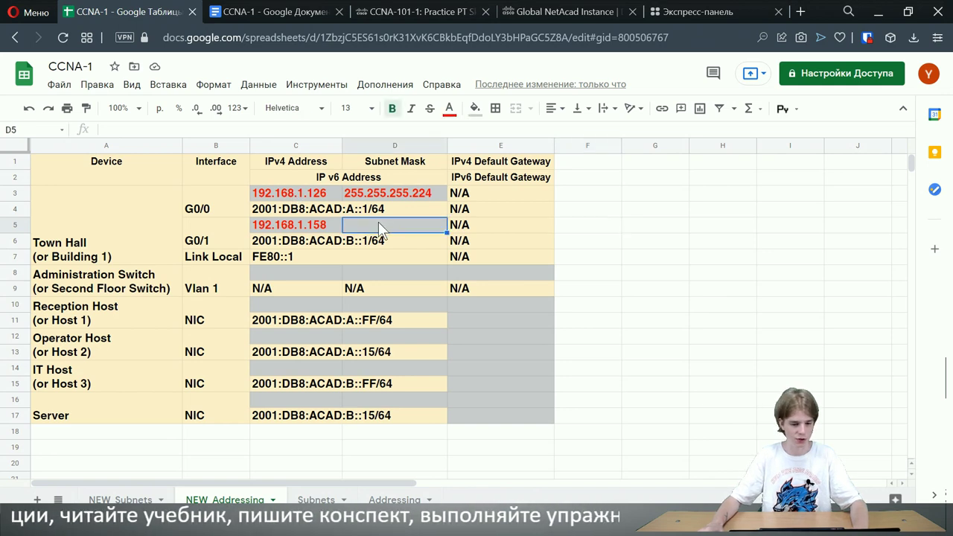
{"action": "type", "text": "255.255.255.240"}
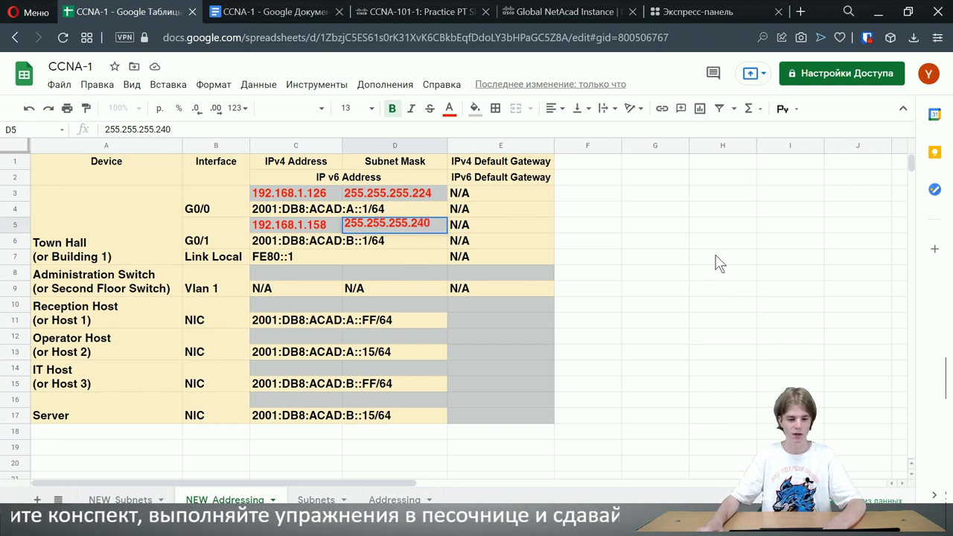
{"action": "left_click", "coordinate": [718, 262]}
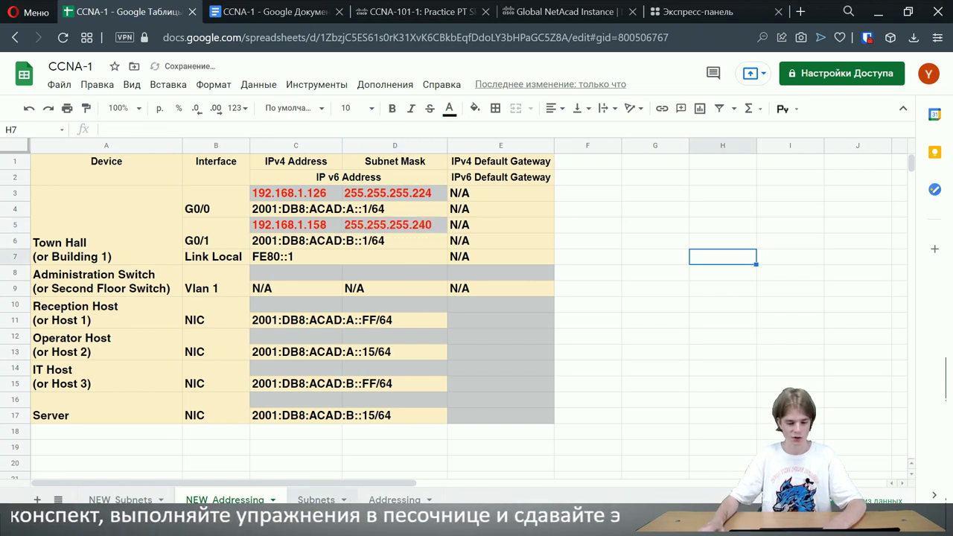
{"action": "left_click", "coordinate": [385, 500]}
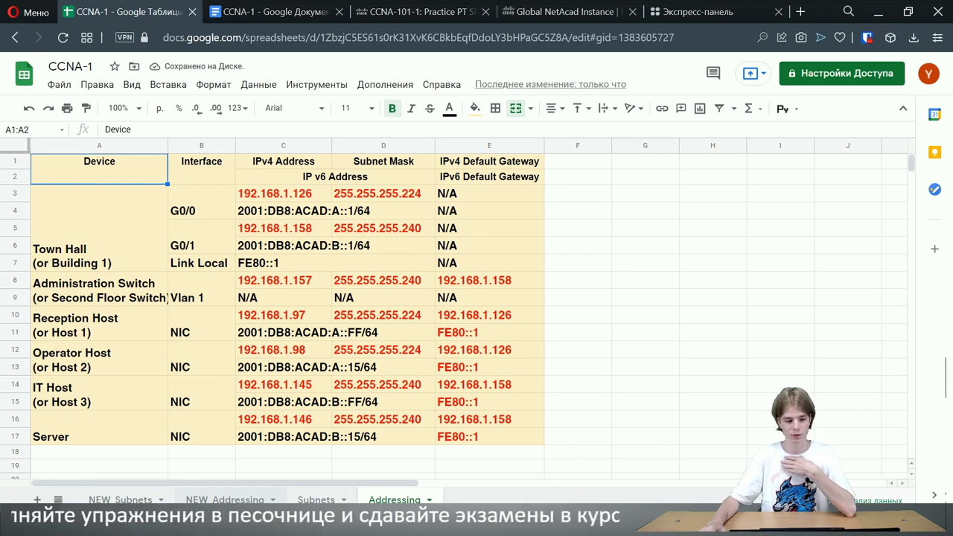
Return to the NEW_Addressing sheet and review requirements e and g in the PT Activity for the Second Floor Switch's VLAN 1 address.
{"action": "key", "text": "ctrl+shift+Page_Up"}
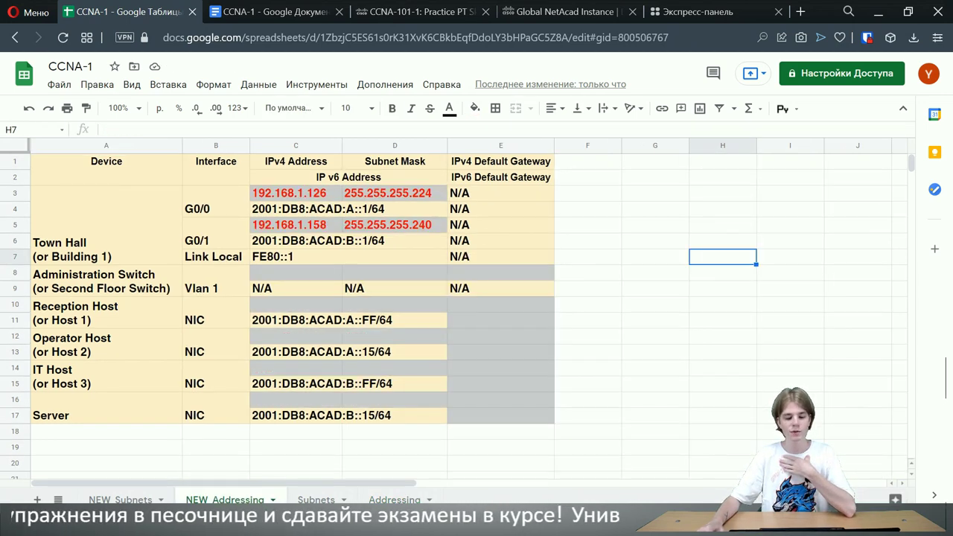
{"action": "key", "text": "alt+Tab"}
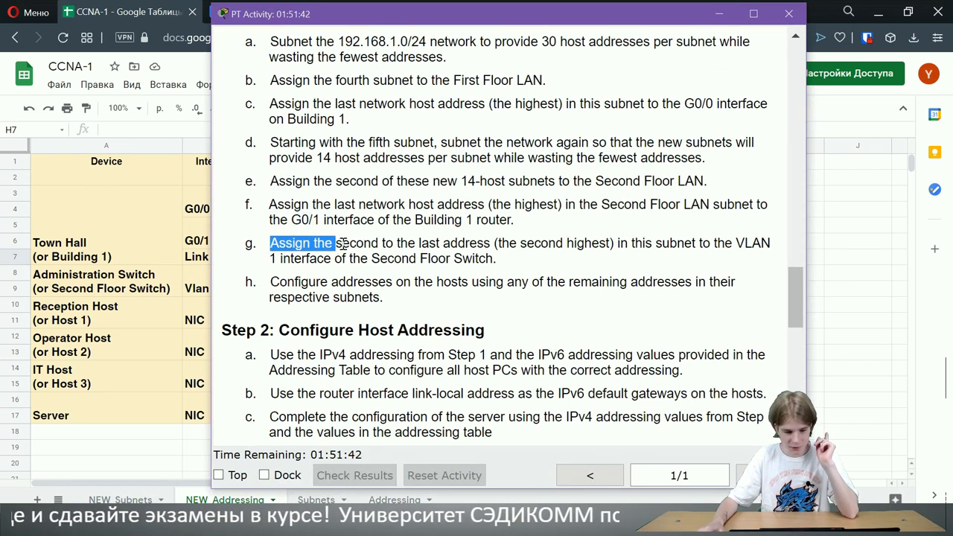
{"action": "left_click_drag", "start_coordinate": [343, 242], "coordinate": [492, 244]}
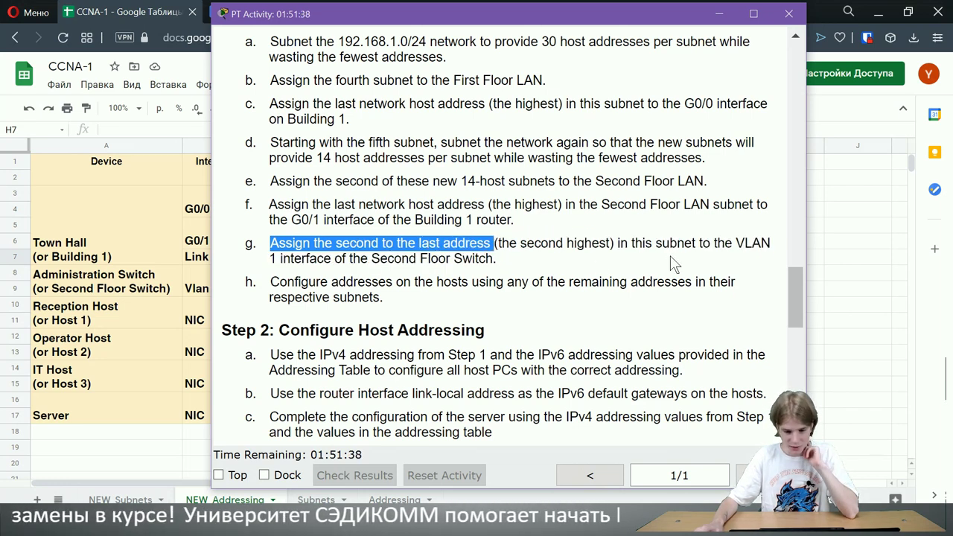
{"action": "left_click_drag", "start_coordinate": [466, 182], "coordinate": [475, 184]}
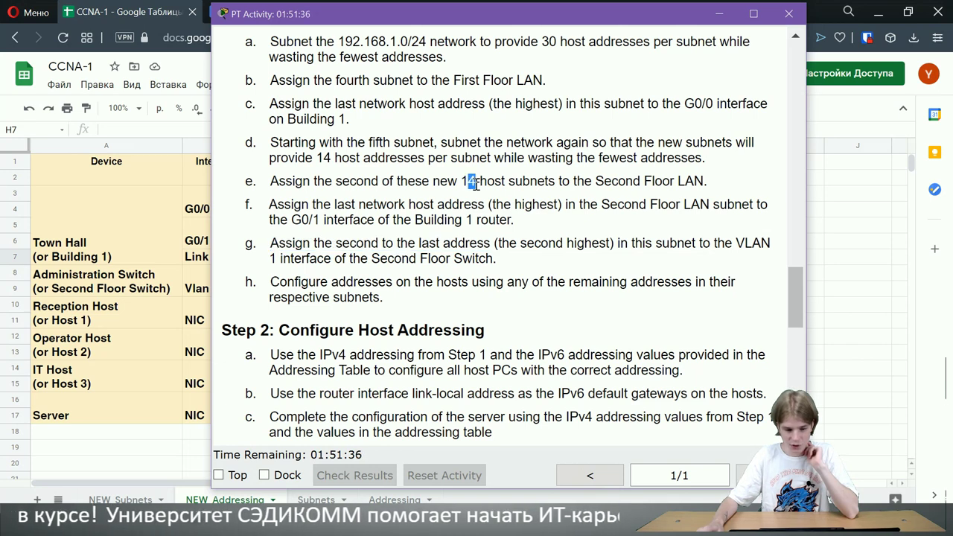
{"action": "left_click_drag", "start_coordinate": [375, 257], "coordinate": [488, 242]}
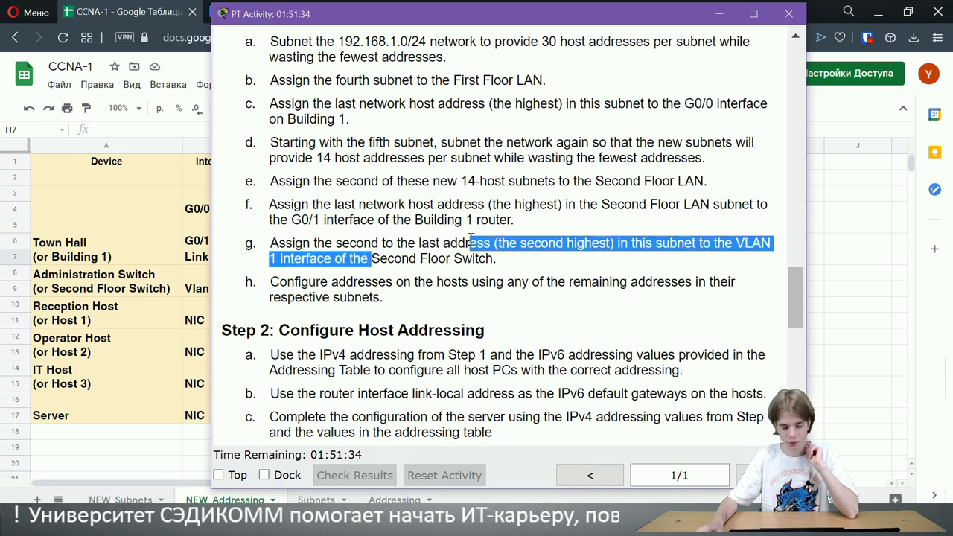
On NEW_Addressing, enter 192.168.1.157 as the Second Floor Switch's VLAN 1 IPv4 address and copy G0/1's mask 255.255.255.240 to it.
{"action": "key", "text": "alt+Tab"}
{"action": "left_click", "coordinate": [153, 257]}
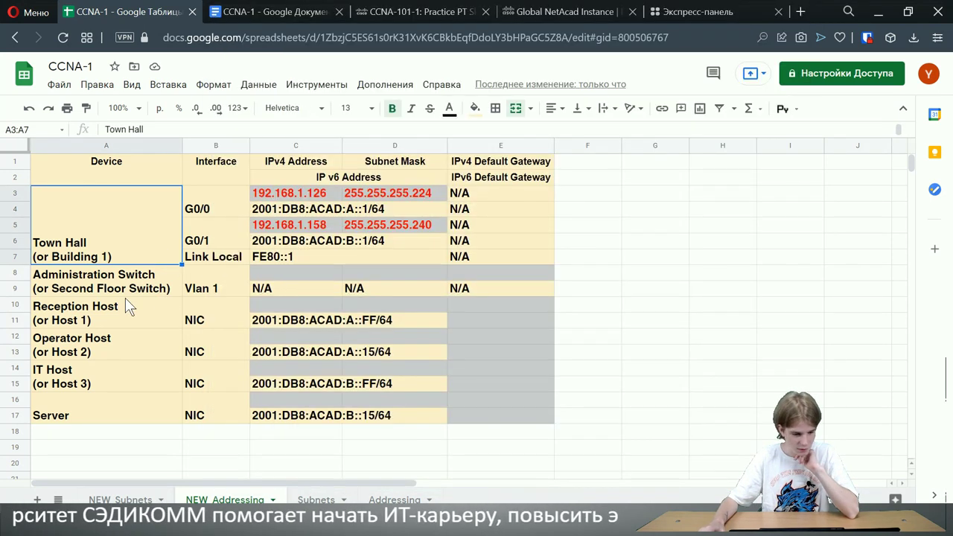
{"action": "left_click", "coordinate": [317, 272]}
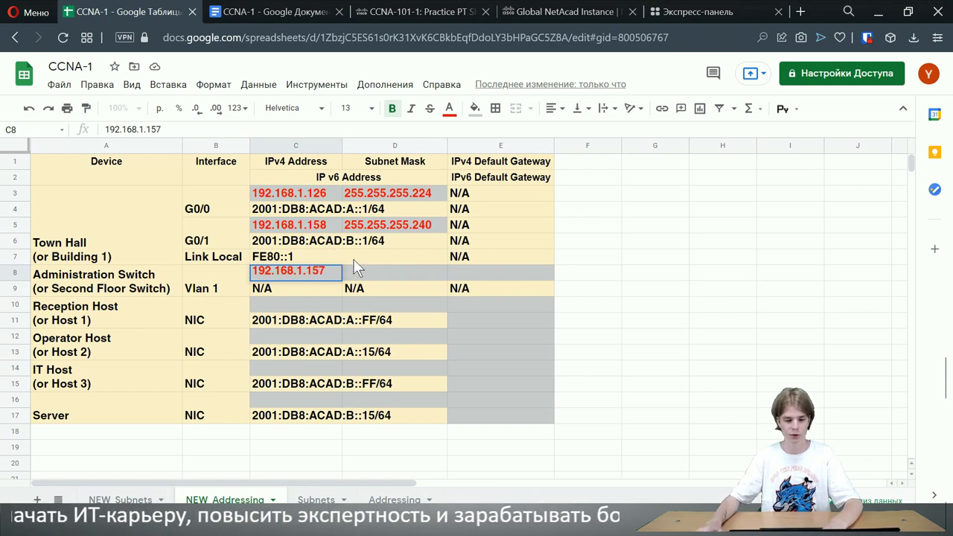
{"action": "left_click", "coordinate": [386, 229]}
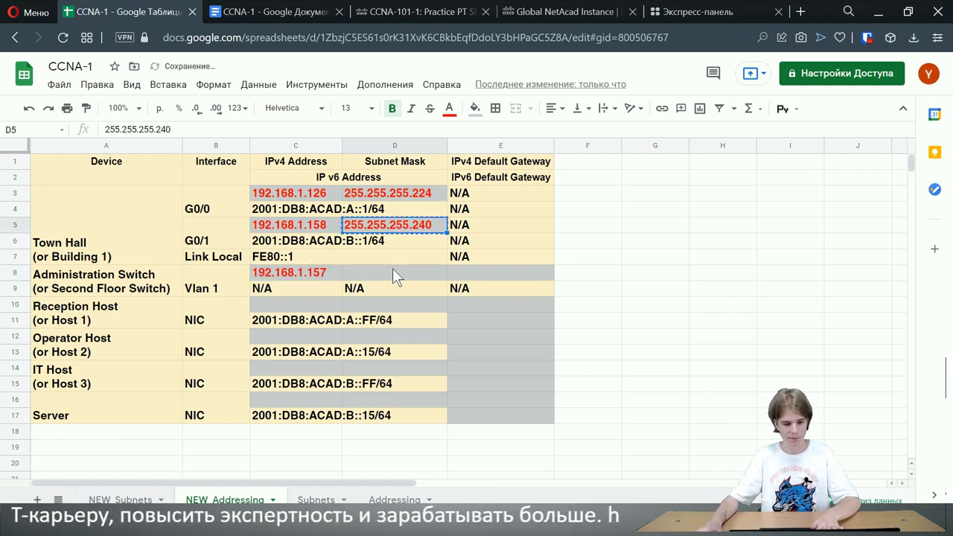
{"action": "left_click", "coordinate": [396, 271]}
{"action": "type", "text": "255.255.255.240"}
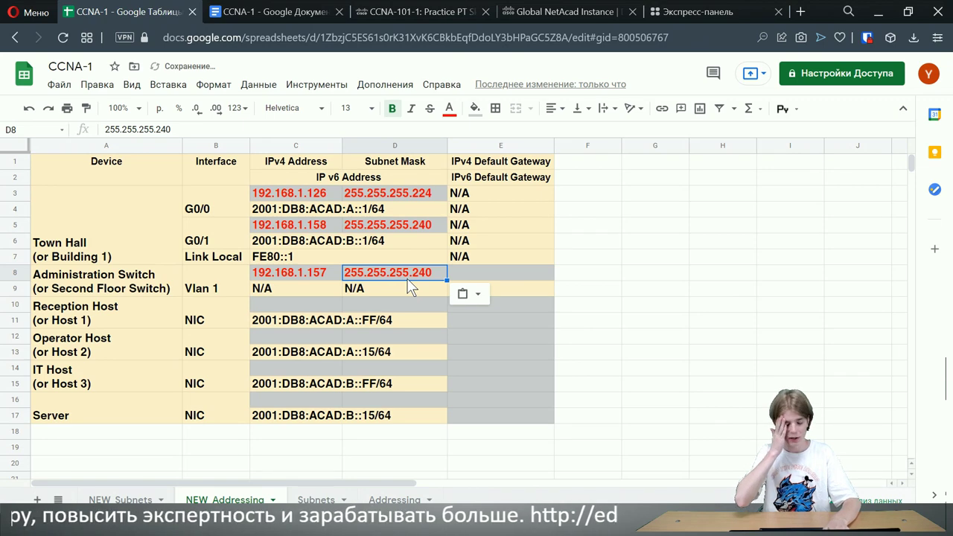
Read requirement h on host addresses in the PT Activity and select the Second Floor Switch's IPv4 Default Gateway cell on NEW_Addressing.
{"action": "key", "text": "alt+Tab"}
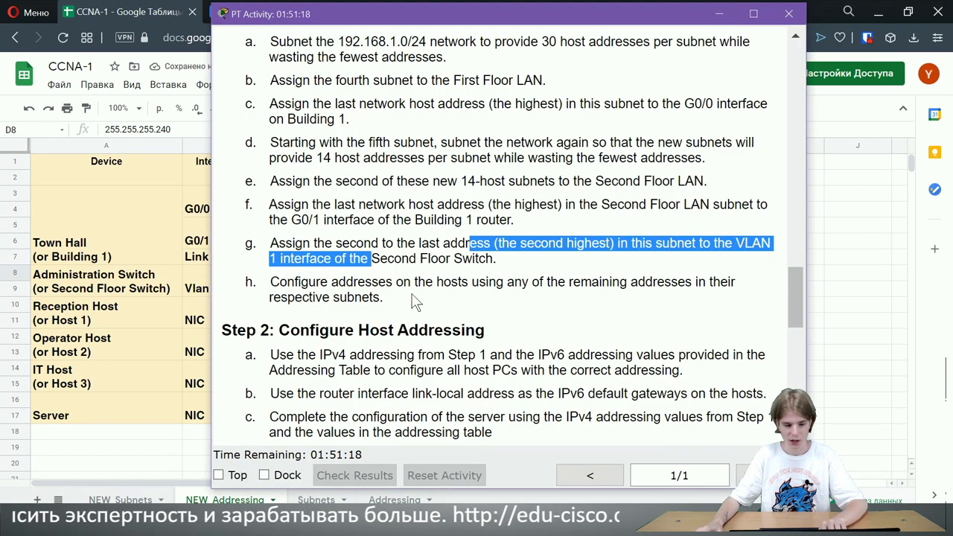
{"action": "left_click_drag", "start_coordinate": [272, 281], "coordinate": [381, 297]}
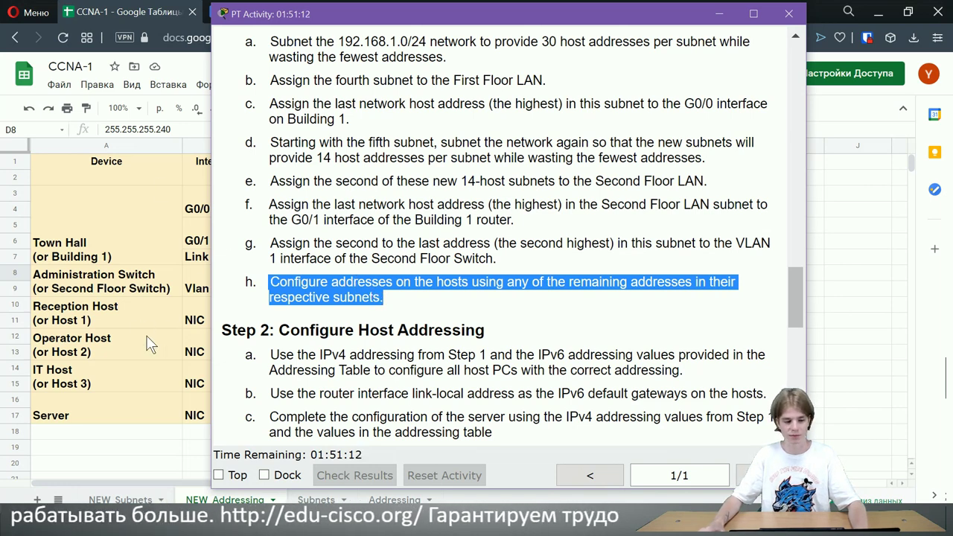
{"action": "left_click", "coordinate": [169, 317]}
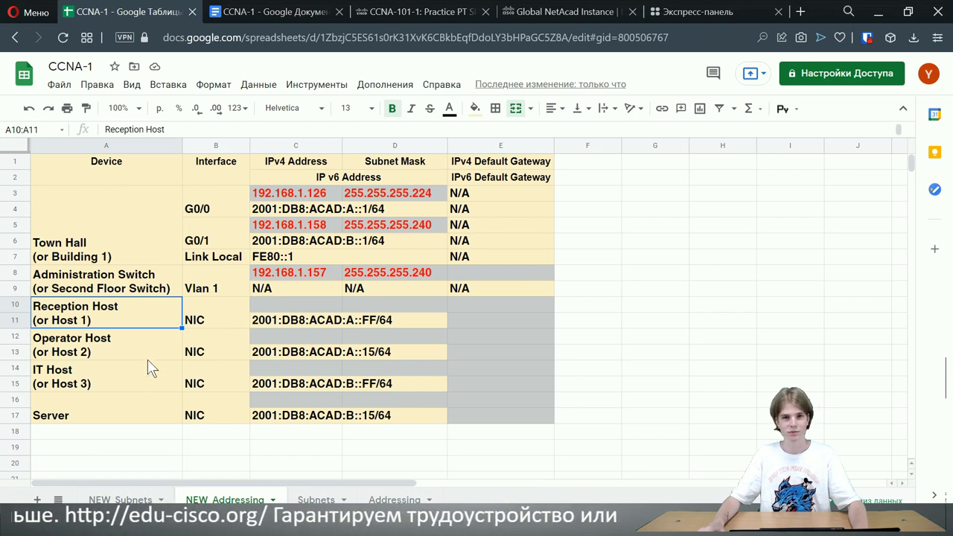
{"action": "left_click", "coordinate": [500, 273]}
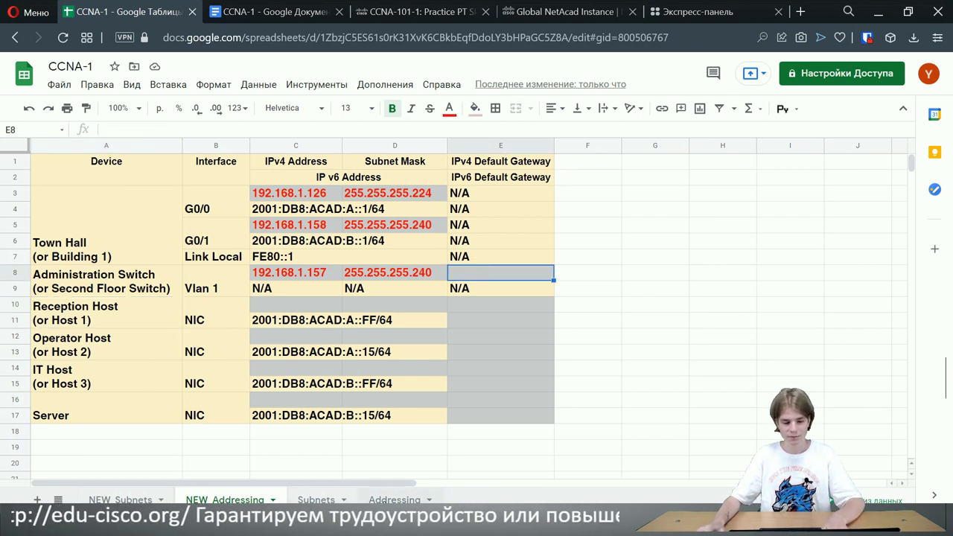
Compare the NEW_Addressing and NEW_Subnets sheets with the finished Subnets and Addressing sheets.
{"action": "left_click", "coordinate": [394, 499]}
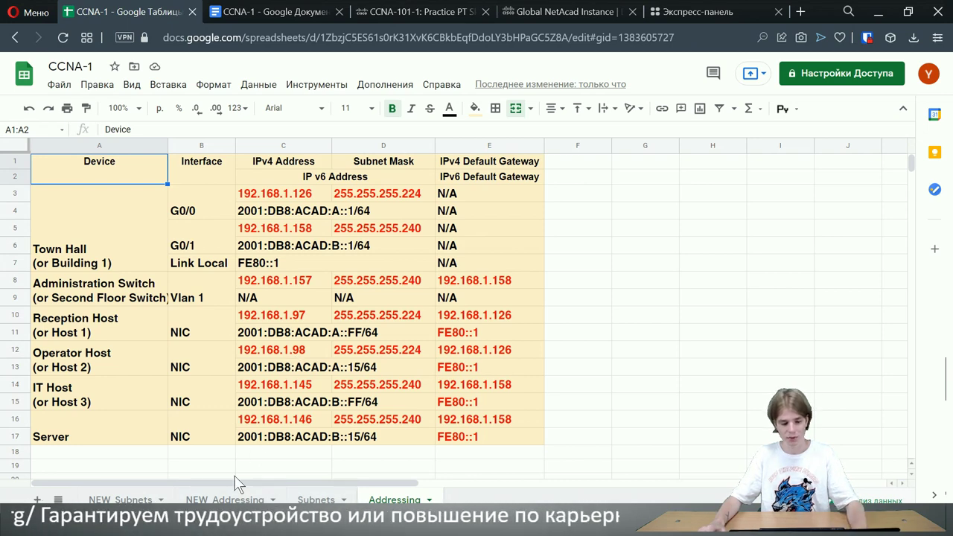
{"action": "left_click", "coordinate": [224, 500]}
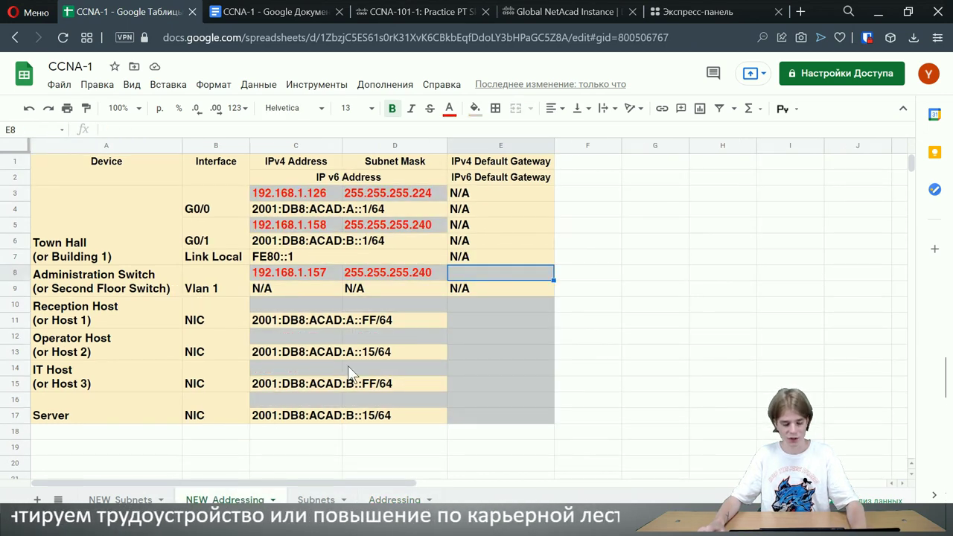
{"action": "key", "text": "ctrl+shift+Page_Up"}
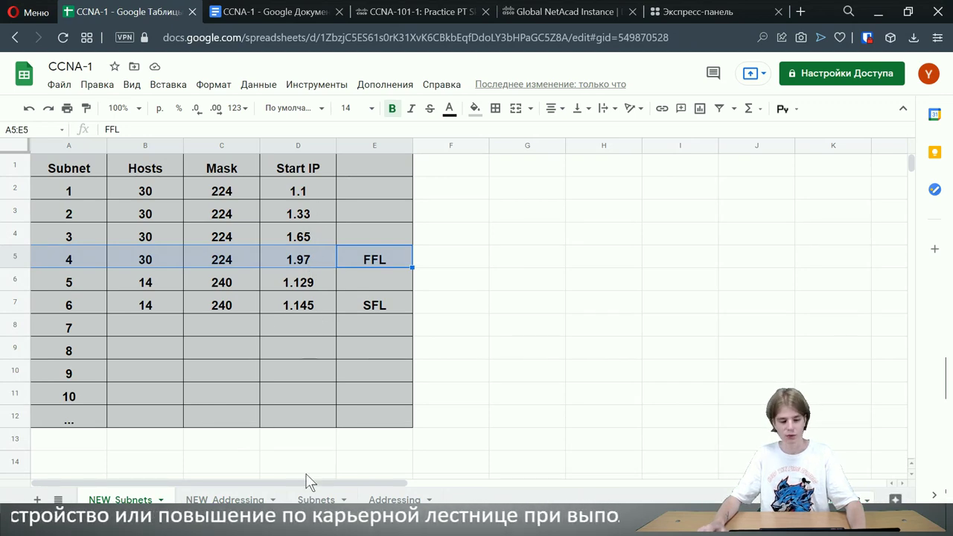
{"action": "left_click", "coordinate": [316, 499]}
{"action": "left_click", "coordinate": [394, 499]}
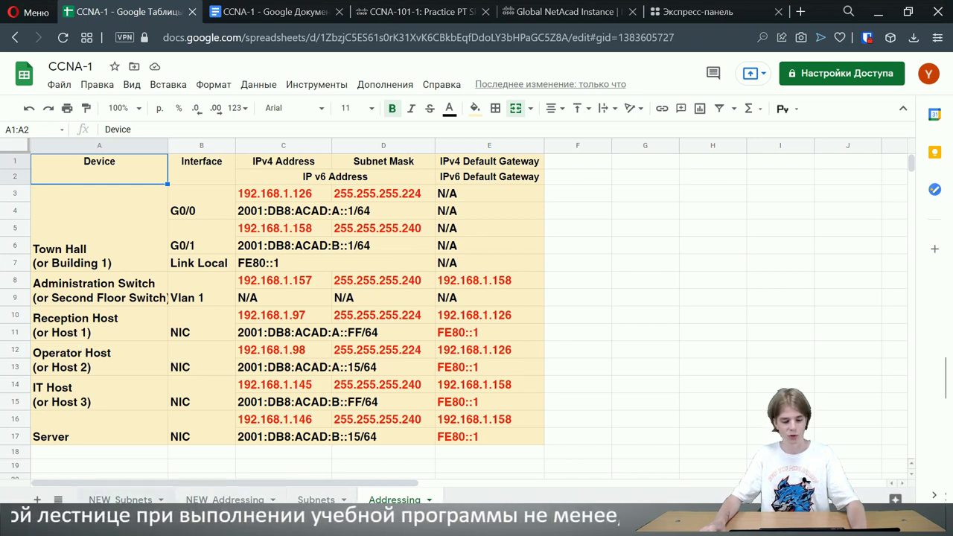
{"action": "left_click", "coordinate": [121, 499]}
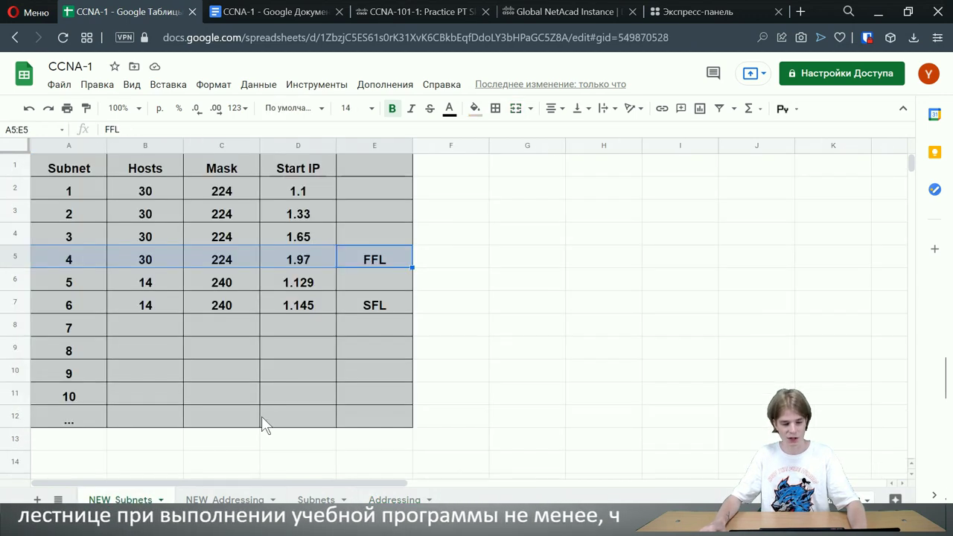
On the finished Addressing sheet, examine Building 1's G0/0 and G0/1 IPv4 addresses and the Reception Host's IPv6 default gateway.
{"action": "left_click", "coordinate": [379, 497]}
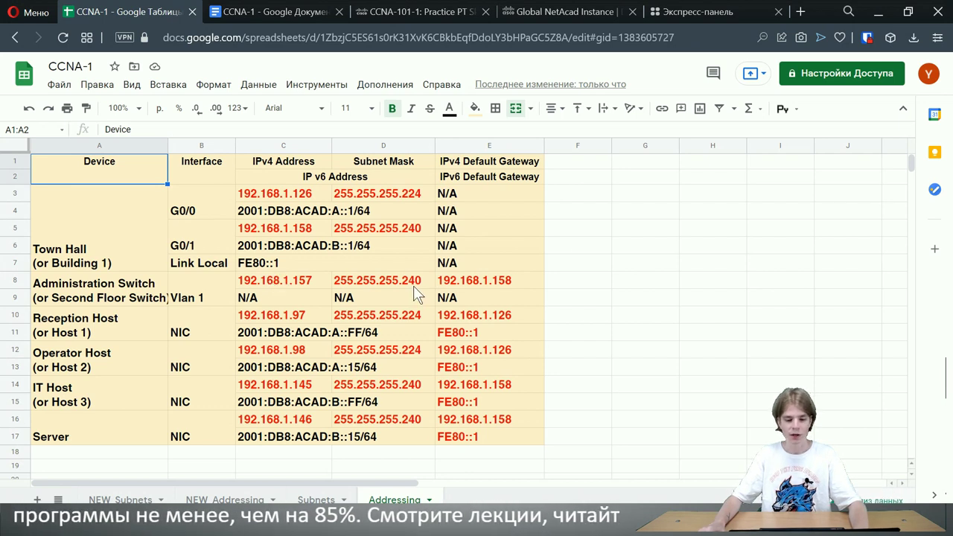
{"action": "left_click", "coordinate": [281, 196]}
{"action": "left_click", "coordinate": [296, 232]}
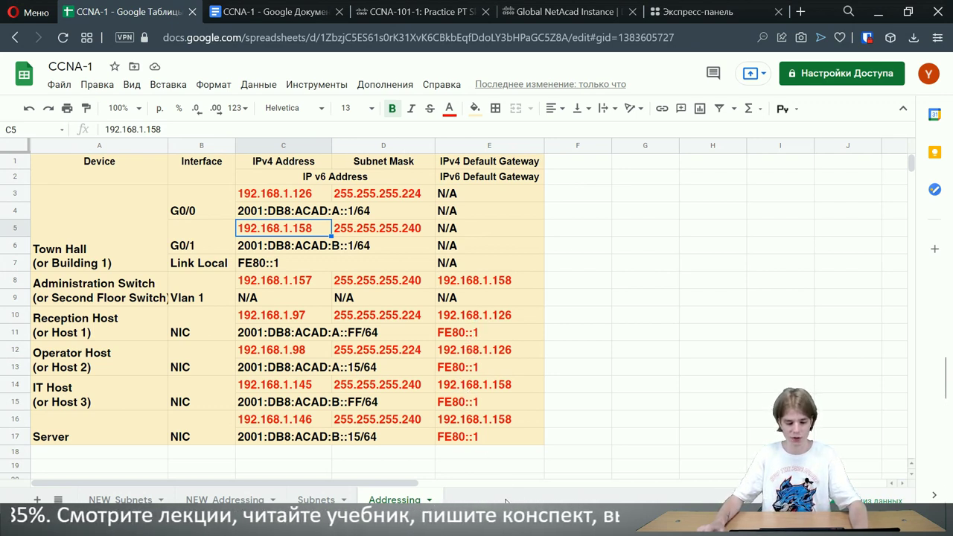
{"action": "left_click", "coordinate": [468, 336]}
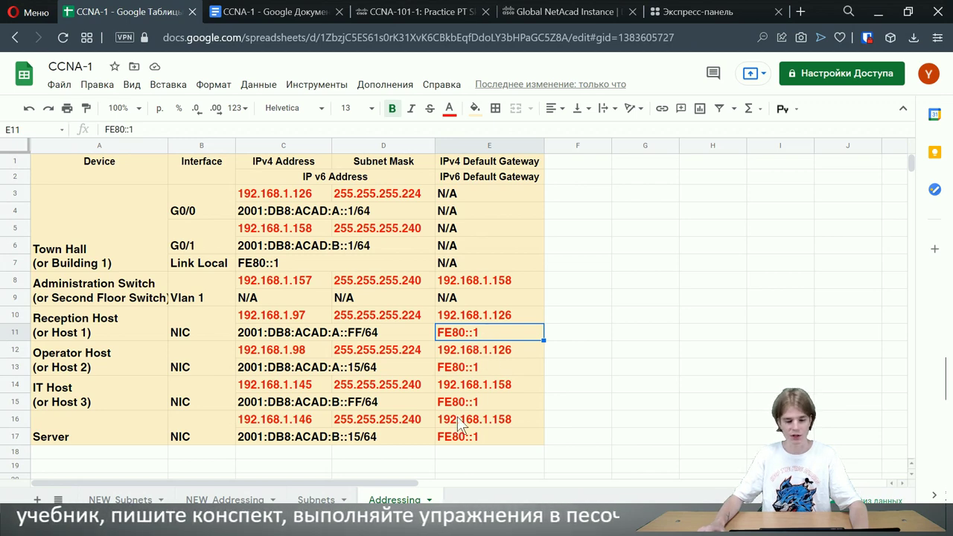
Read Step 2 on host addressing and Step 3 on the Building 1 router in the PT Activity, checking them against the Addressing sheet.
{"action": "key", "text": "alt+Tab"}
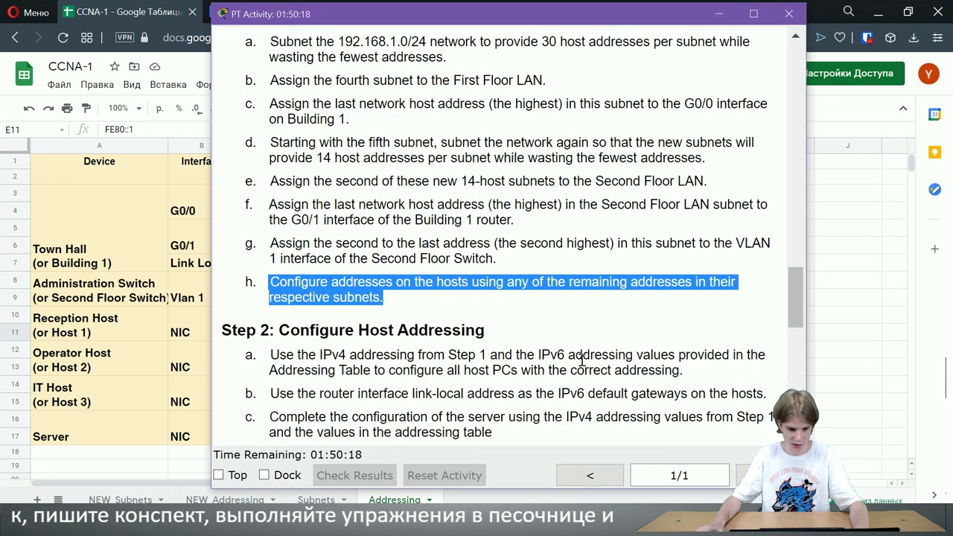
{"action": "scroll", "coordinate": [523, 325], "scroll_direction": "down", "scroll_amount": 3}
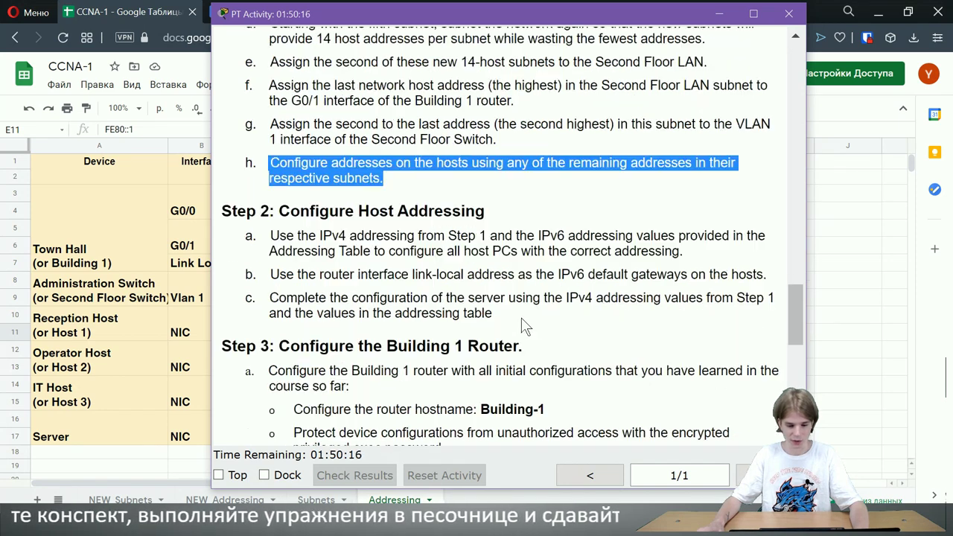
{"action": "mouse_move", "coordinate": [575, 347]}
{"action": "left_mouse_down"}
{"action": "mouse_move", "coordinate": [332, 235]}
{"action": "mouse_move", "coordinate": [577, 347]}
{"action": "left_mouse_up"}
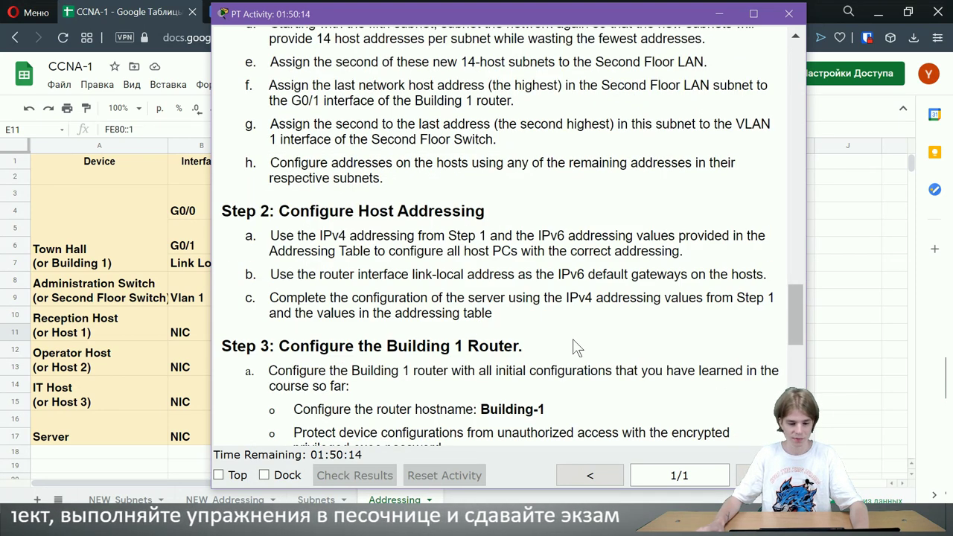
{"action": "scroll", "coordinate": [569, 335], "scroll_direction": "down", "scroll_amount": 2}
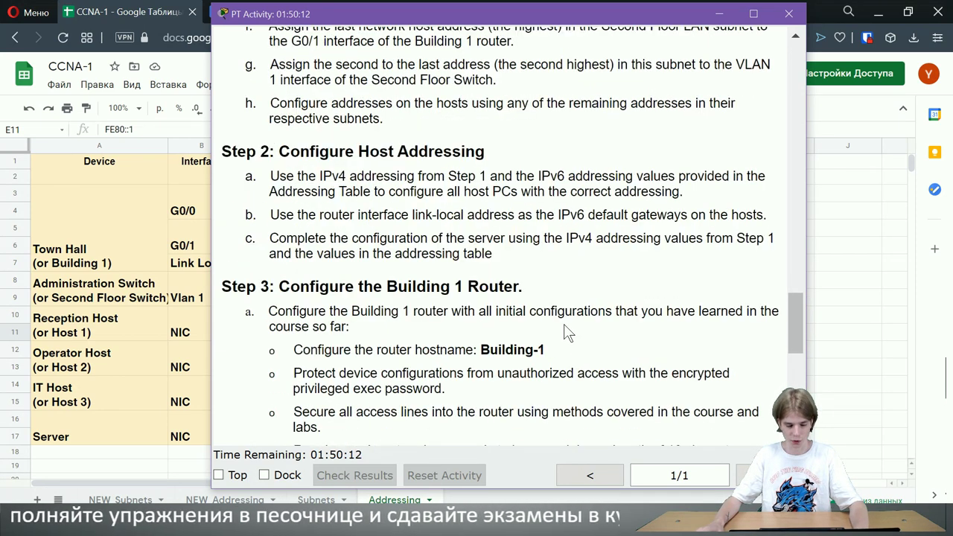
{"action": "scroll", "coordinate": [566, 332], "scroll_direction": "down", "scroll_amount": 2}
{"action": "left_click", "coordinate": [186, 323]}
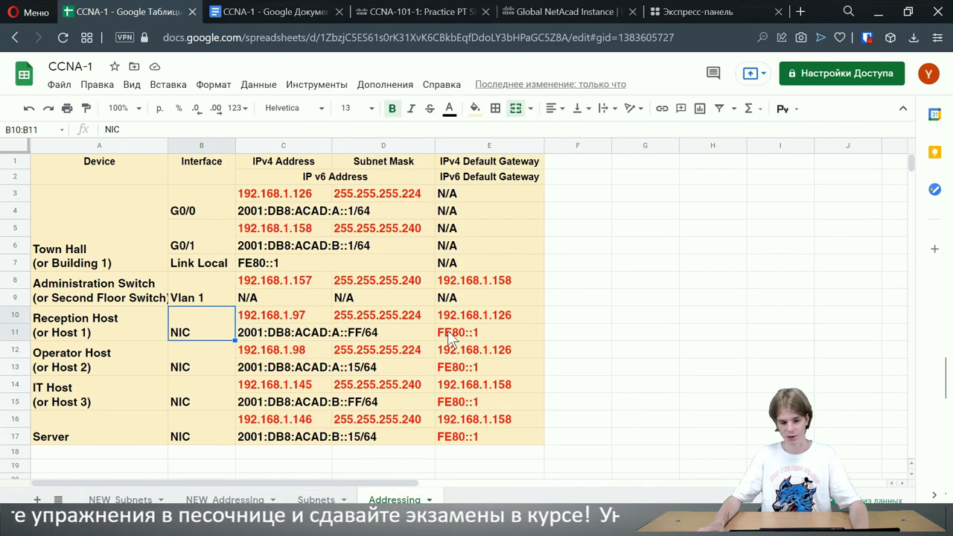
{"action": "key", "text": "alt+Tab"}
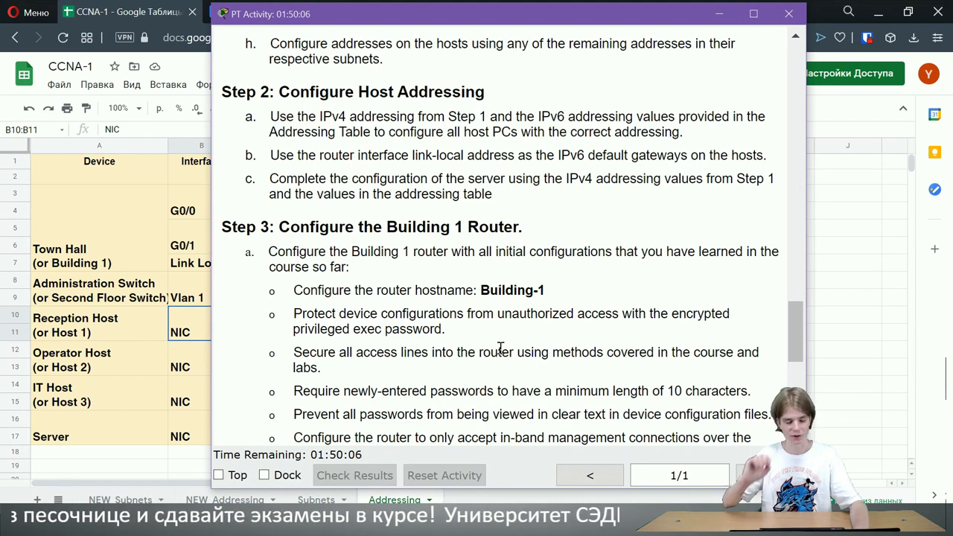
{"action": "scroll", "coordinate": [530, 348], "scroll_direction": "down", "scroll_amount": 3}
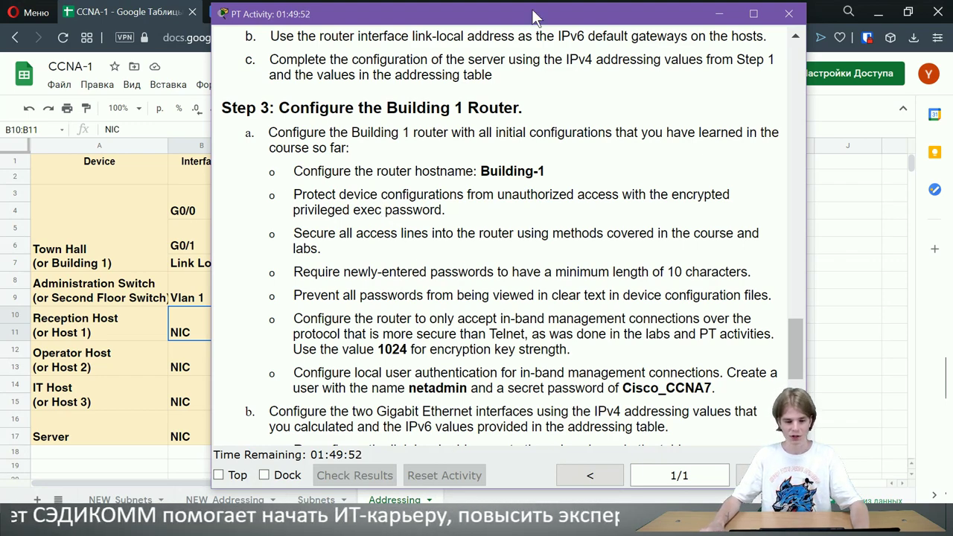
Arrange the Packet Tracer topology window beside the PT Activity's Step 3 instructions and try to open the Building 1 router.
{"action": "left_click_drag", "start_coordinate": [535, 16], "coordinate": [678, 23]}
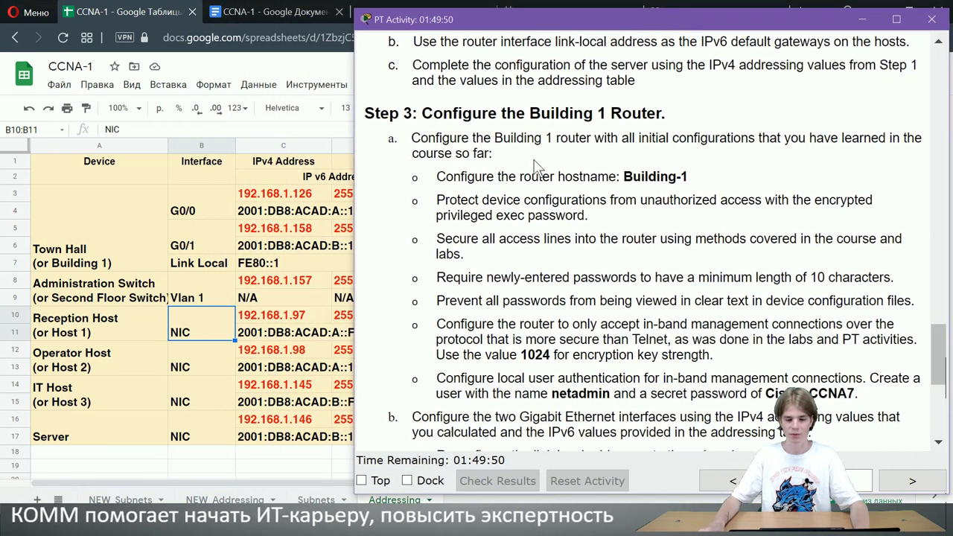
{"action": "left_click_drag", "start_coordinate": [667, 177], "coordinate": [632, 176]}
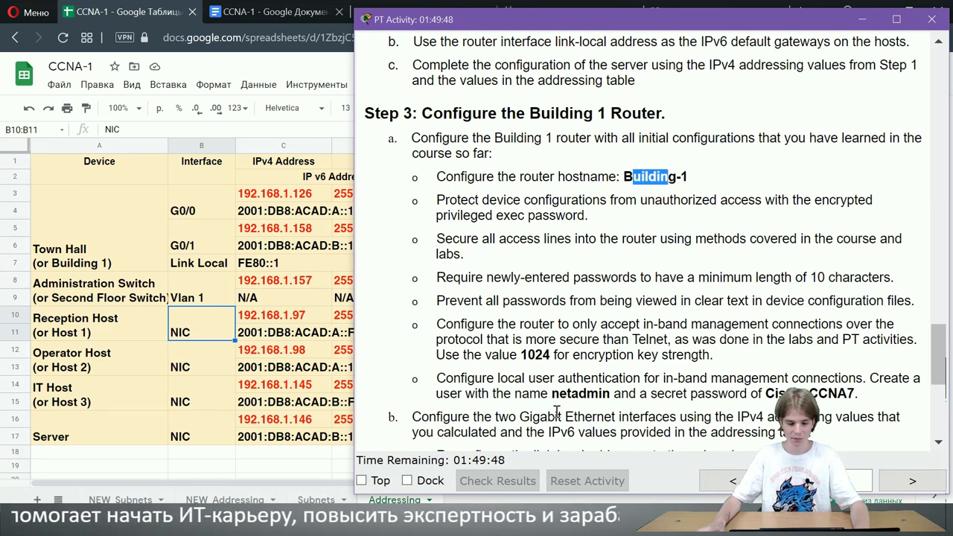
{"action": "mouse_move", "coordinate": [506, 530]}
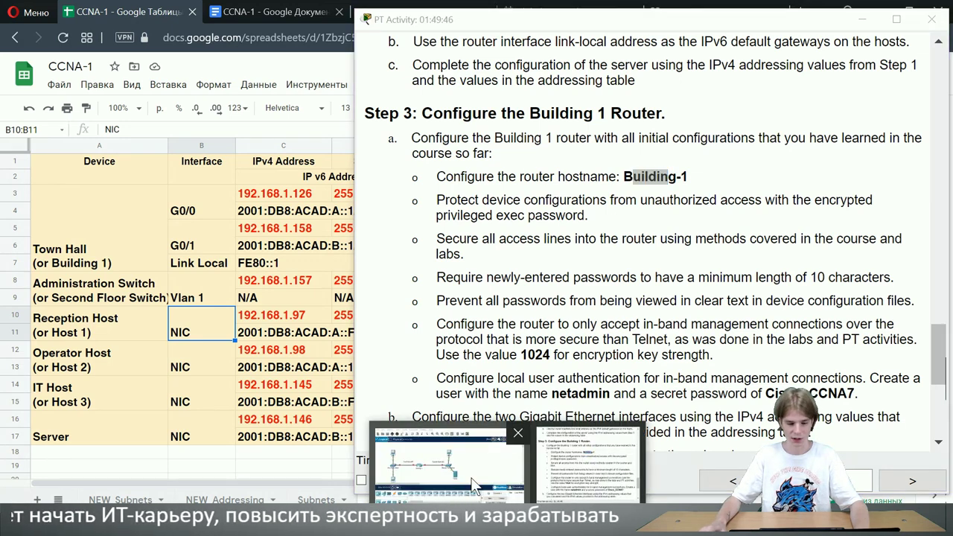
{"action": "left_click", "coordinate": [446, 457]}
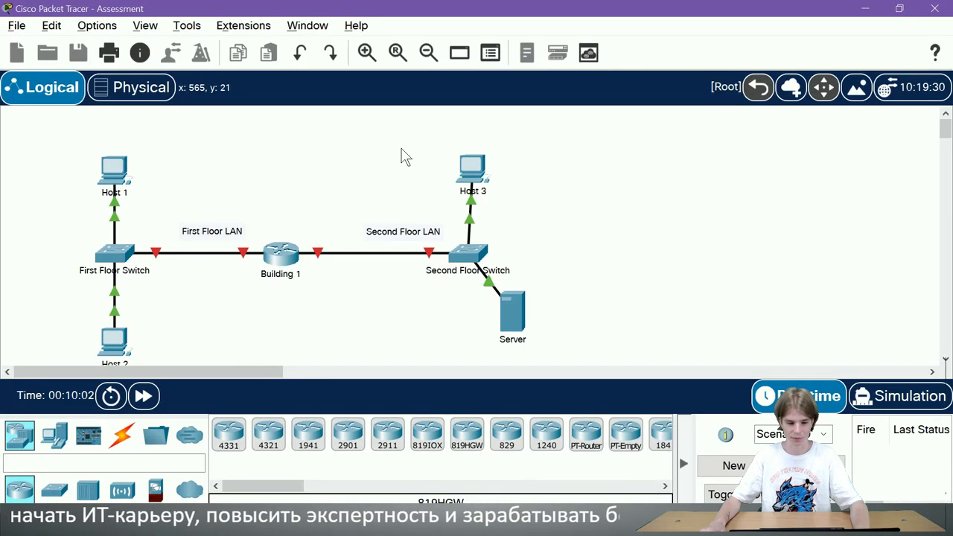
{"action": "left_click", "coordinate": [898, 8]}
{"action": "key", "text": "super+Left"}
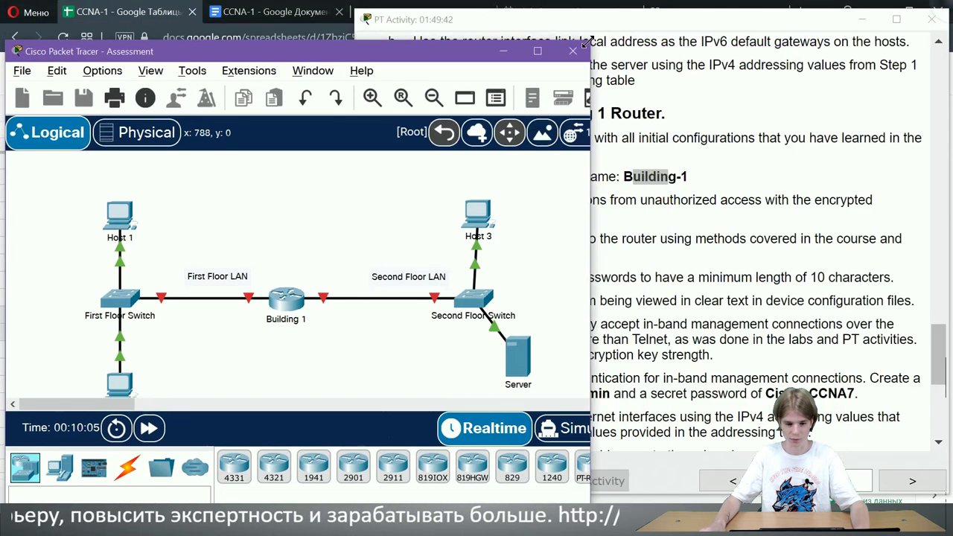
{"action": "left_click", "coordinate": [290, 258]}
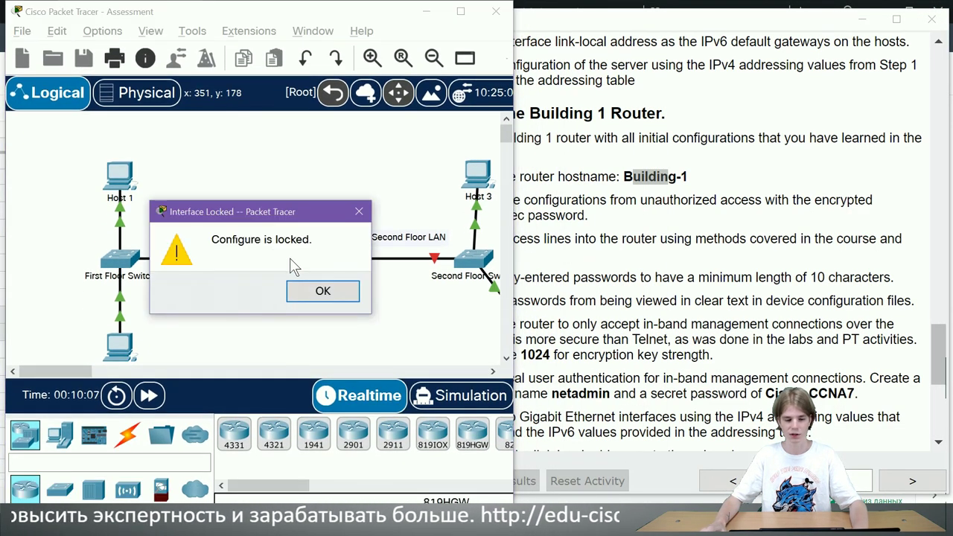
{"action": "left_click", "coordinate": [319, 291]}
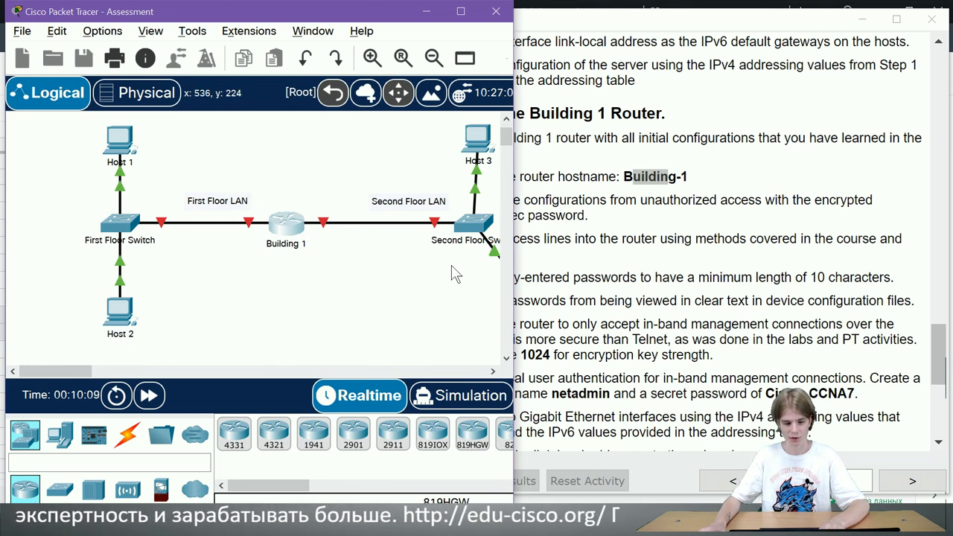
Connect Host 3 to the Console port of the Building 1 router with a console cable.
{"action": "mouse_move", "coordinate": [44, 371]}
{"action": "left_mouse_down"}
{"action": "mouse_move", "coordinate": [62, 365]}
{"action": "mouse_move", "coordinate": [55, 357]}
{"action": "left_mouse_up"}
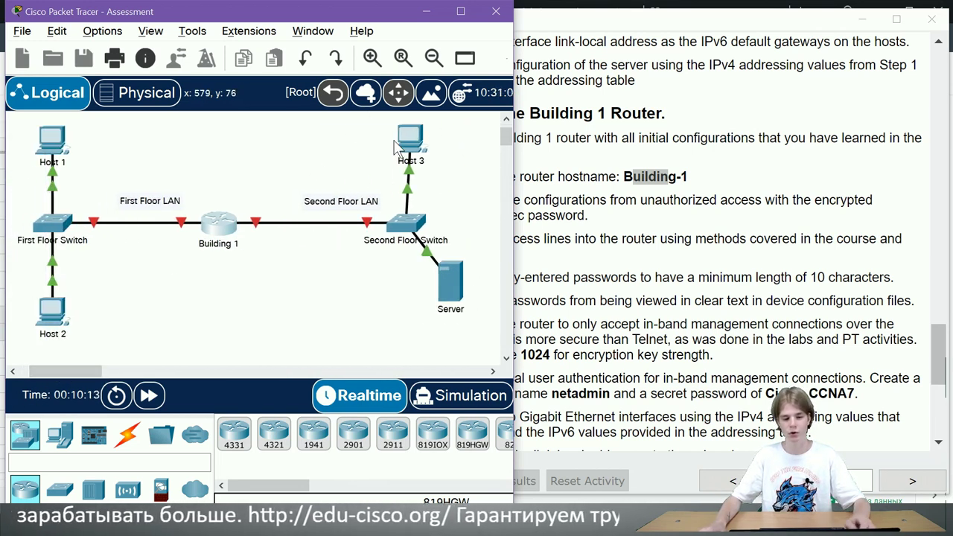
{"action": "left_click", "coordinate": [127, 435]}
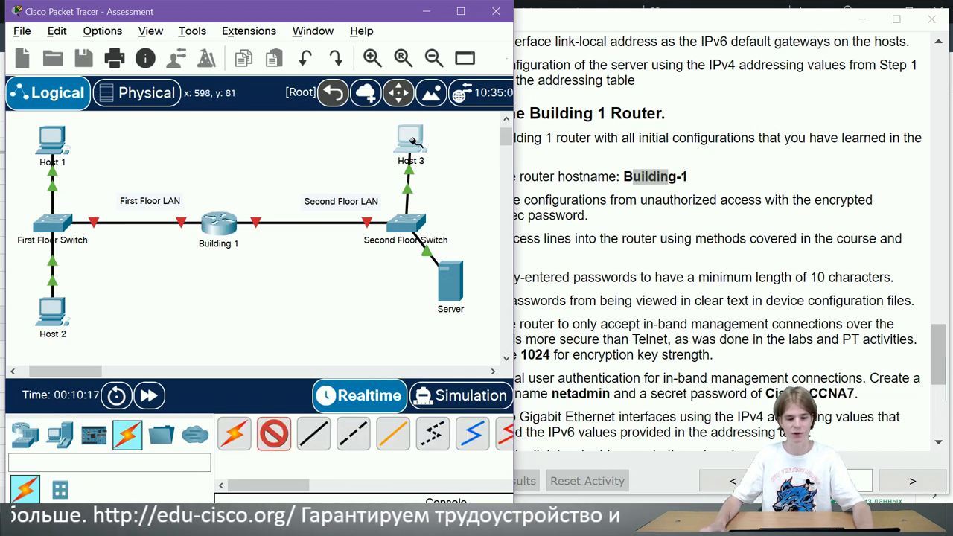
{"action": "left_click", "coordinate": [406, 140]}
{"action": "left_click", "coordinate": [439, 151]}
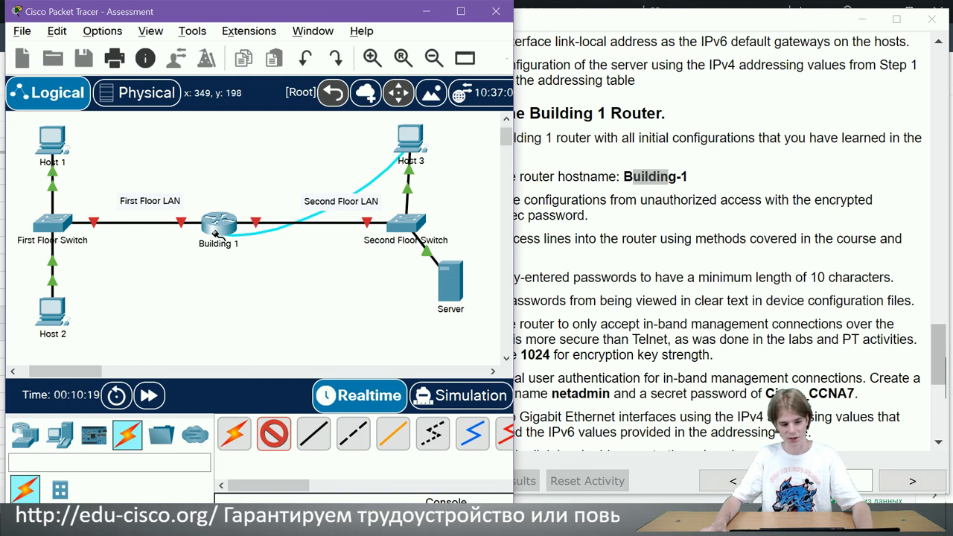
{"action": "left_click", "coordinate": [223, 227]}
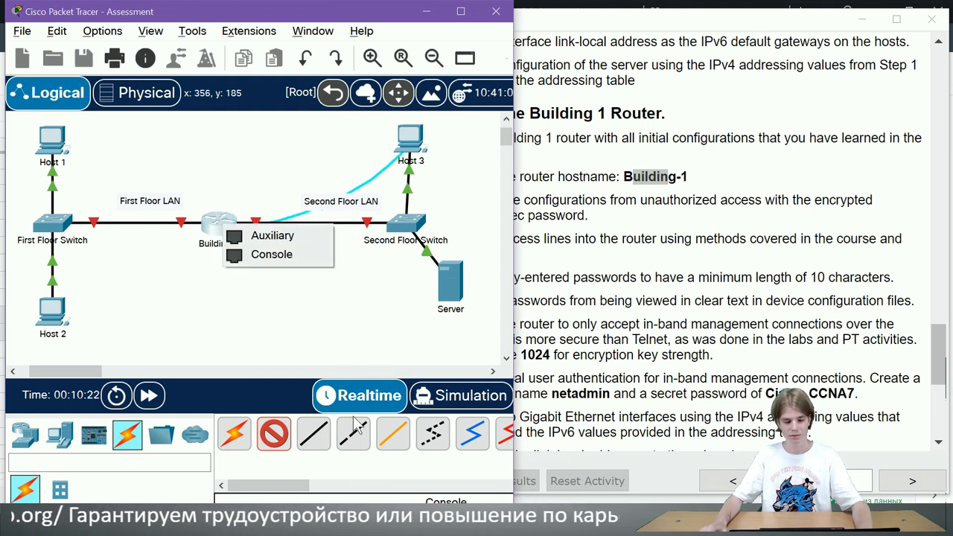
{"action": "left_click", "coordinate": [259, 255]}
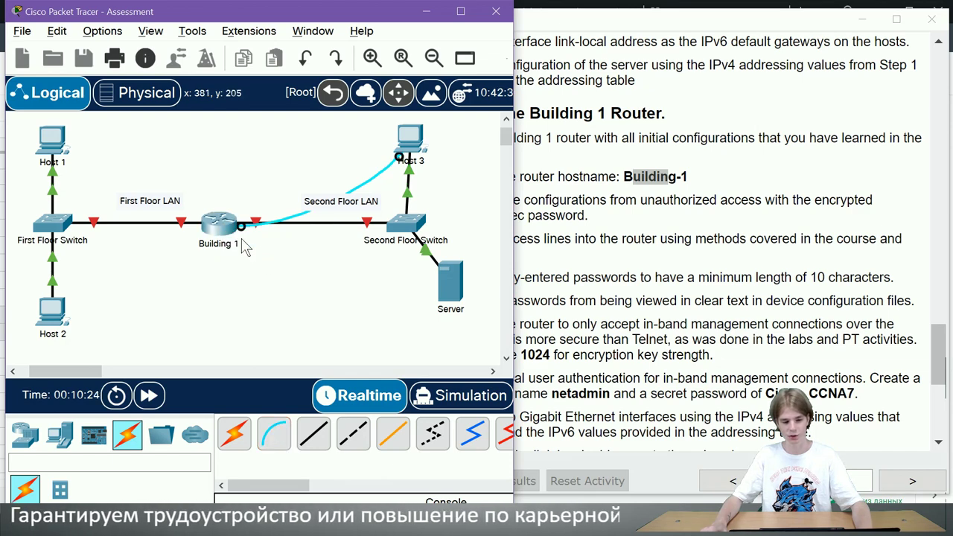
Open Host 3's Terminal with the default port settings, enlarge its window and start the router's console session.
{"action": "left_click", "coordinate": [409, 139]}
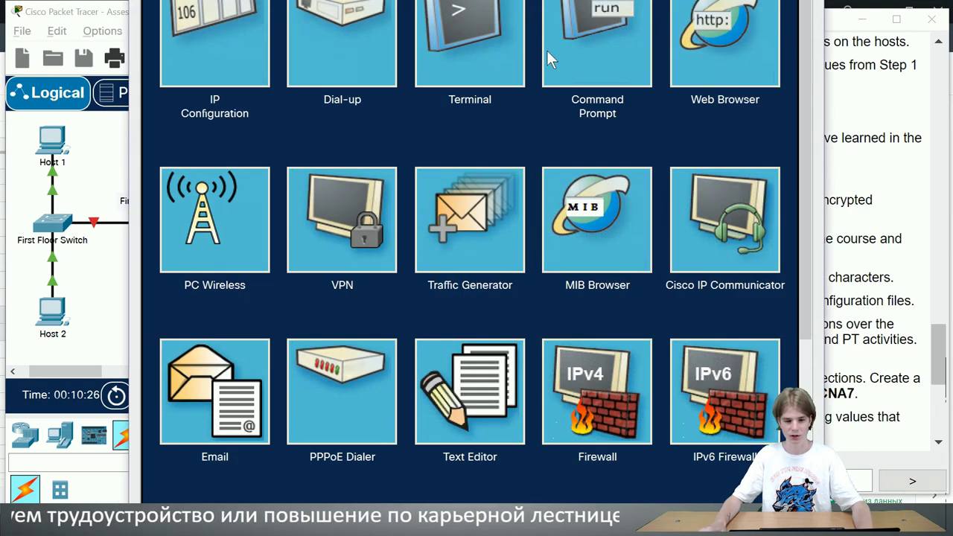
{"action": "left_click", "coordinate": [479, 50]}
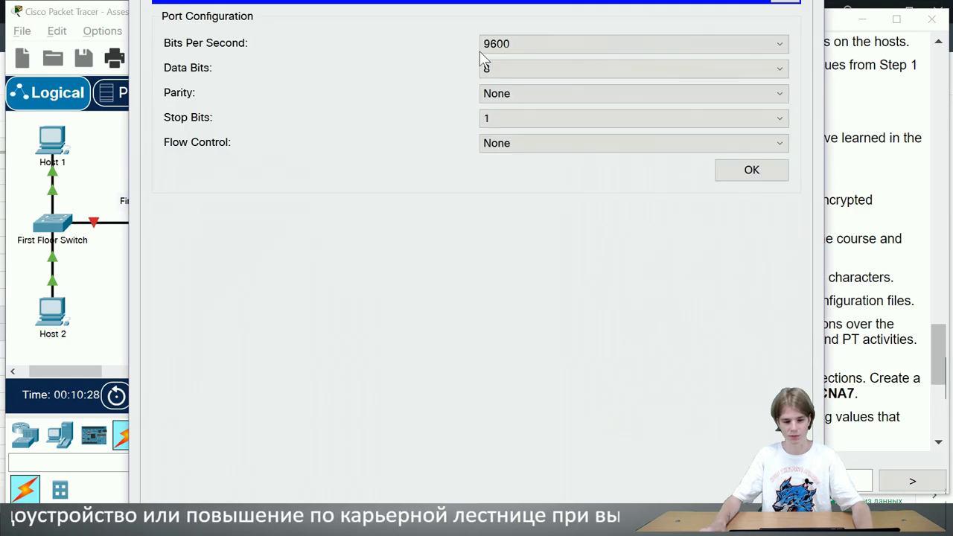
{"action": "left_click", "coordinate": [752, 171]}
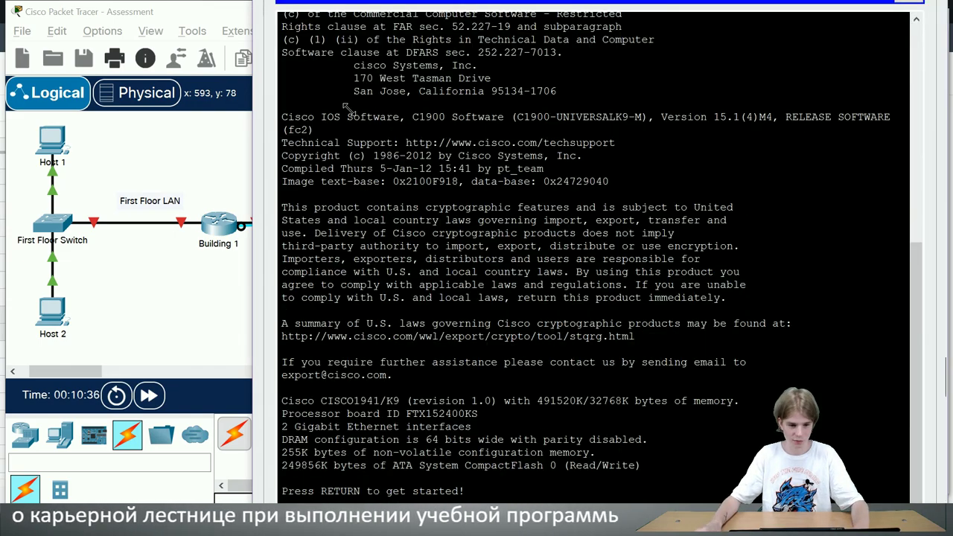
{"action": "left_click_drag", "start_coordinate": [655, 21], "coordinate": [610, 2]}
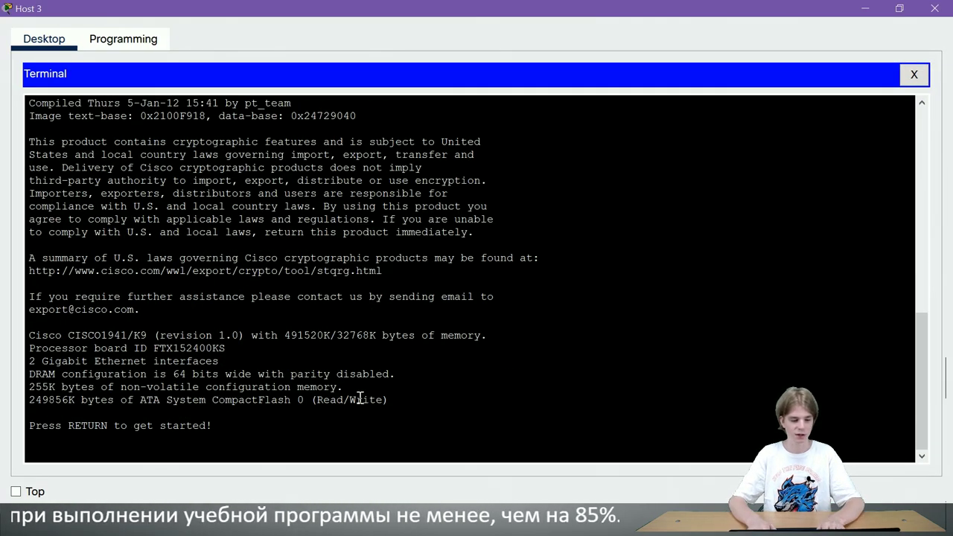
{"action": "key", "text": "Return"}
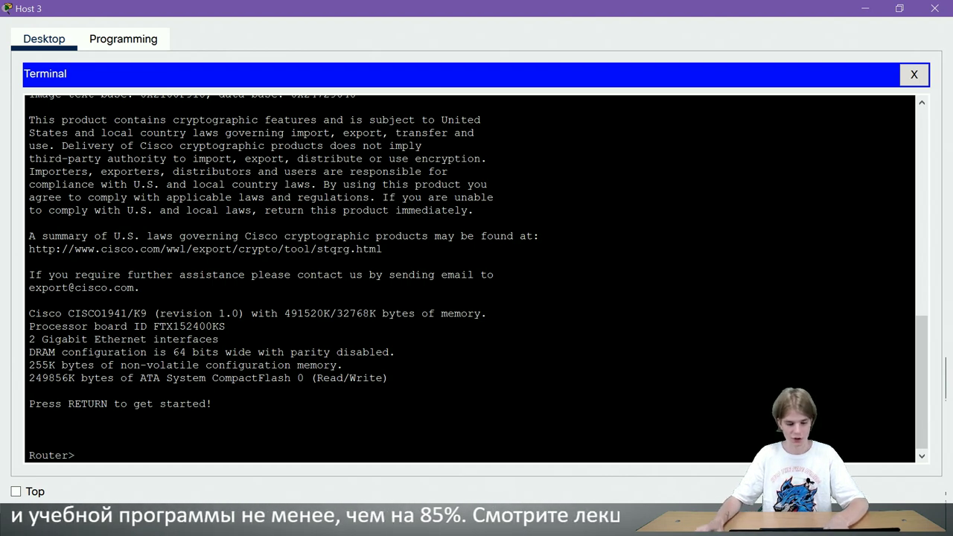
Check the hostname requirement in the PT Activity and enter global configuration mode on the router with en and conf t.
{"action": "key", "text": "alt+Tab"}
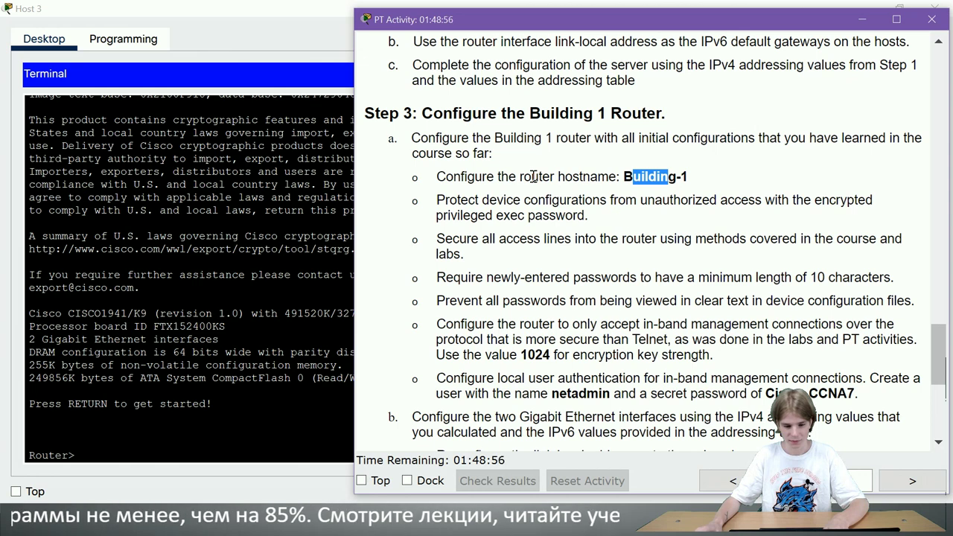
{"action": "left_click_drag", "start_coordinate": [533, 176], "coordinate": [650, 176]}
{"action": "left_click", "coordinate": [675, 198]}
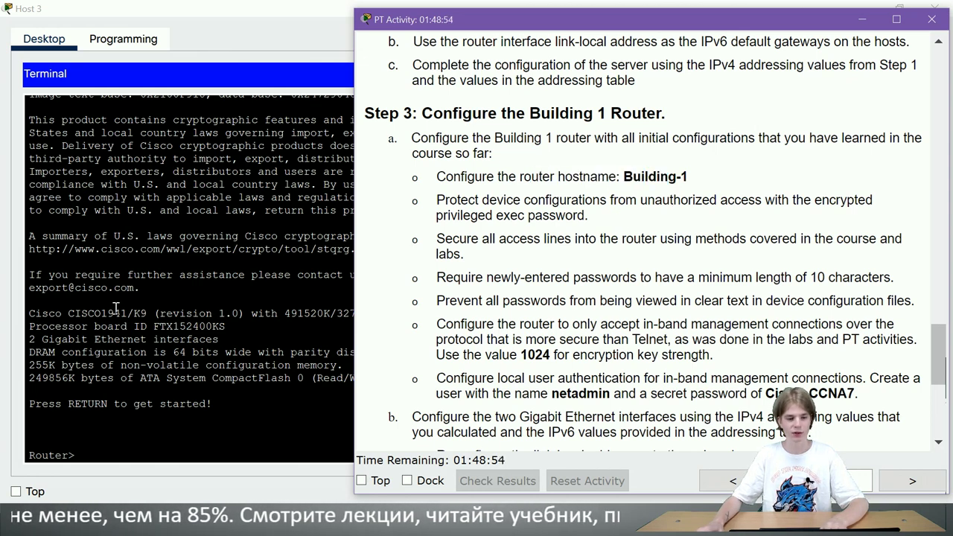
{"action": "left_click", "coordinate": [175, 314]}
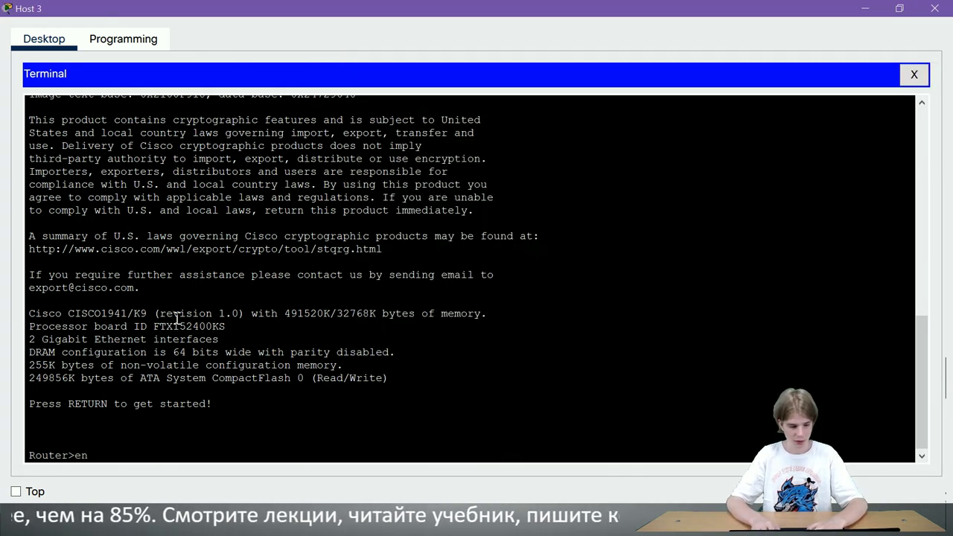
{"action": "type", "text": "en"}
{"action": "key", "text": "Return"}
{"action": "type", "text": "conf"}
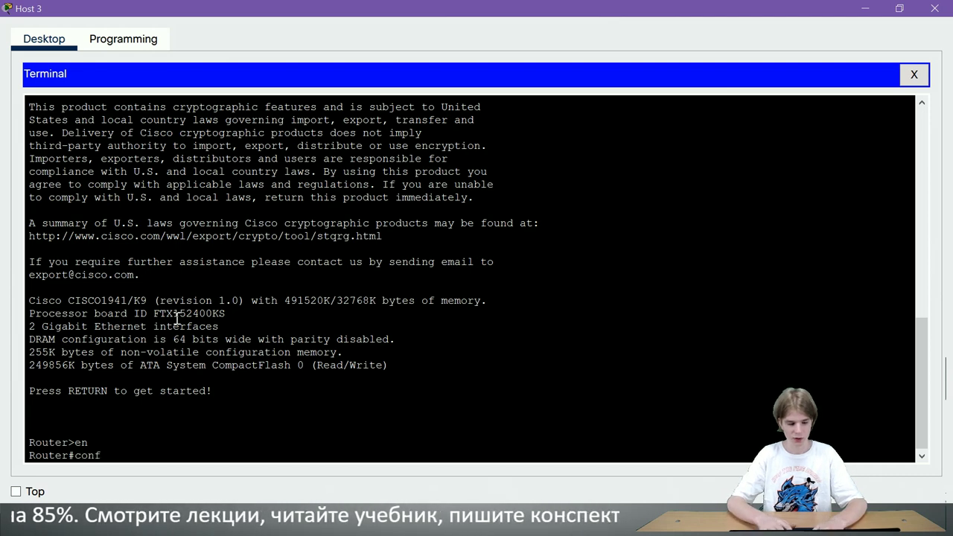
{"action": "type", "text": " t"}
{"action": "key", "text": "Return"}
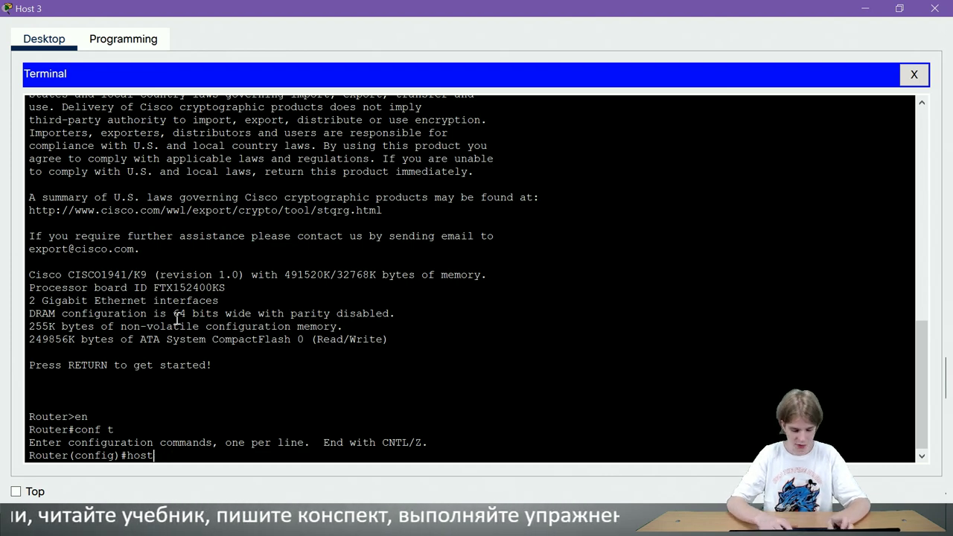
Set the router's hostname to Building-1, copying the name from the PT Activity's Step 3.
{"action": "key", "text": "alt+Tab"}
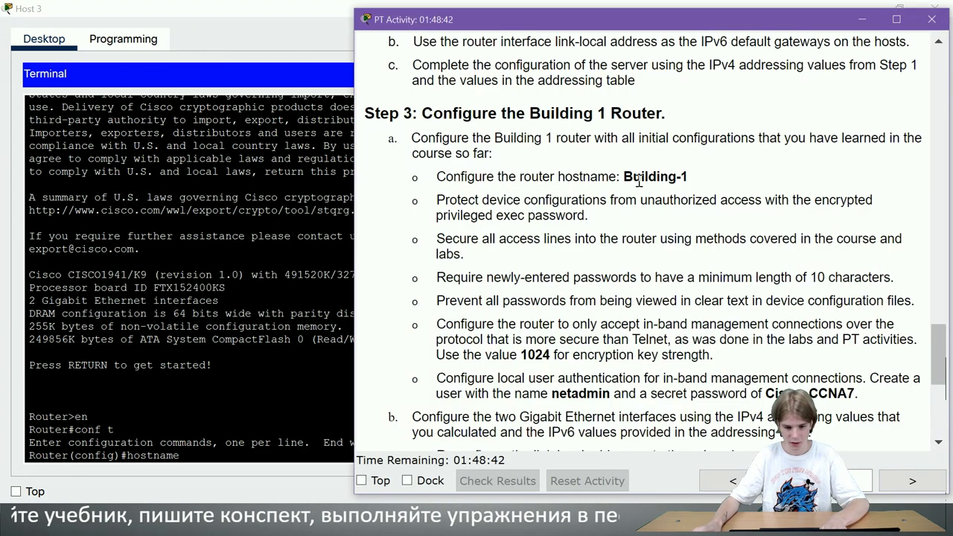
{"action": "left_click_drag", "start_coordinate": [688, 181], "coordinate": [622, 178]}
{"action": "key", "text": "super+c"}
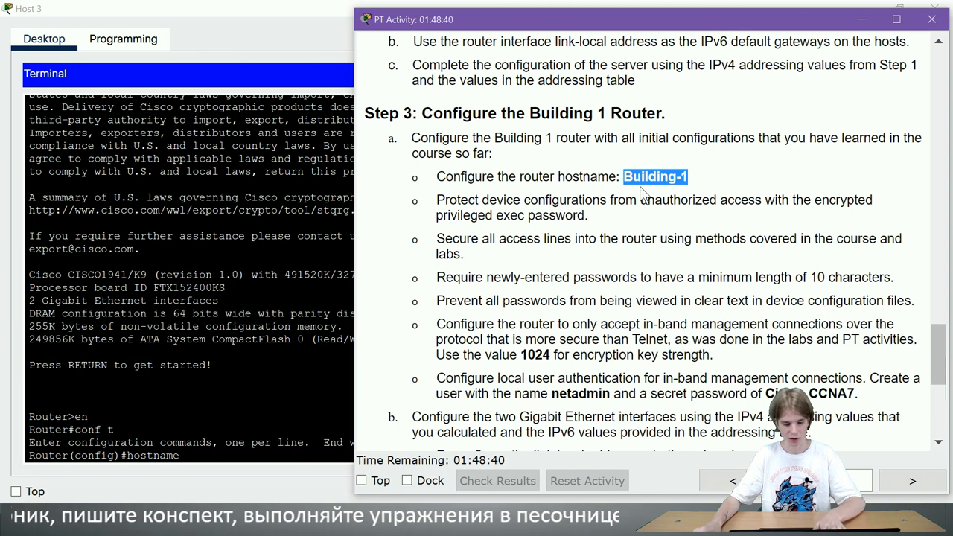
{"action": "left_click", "coordinate": [153, 351]}
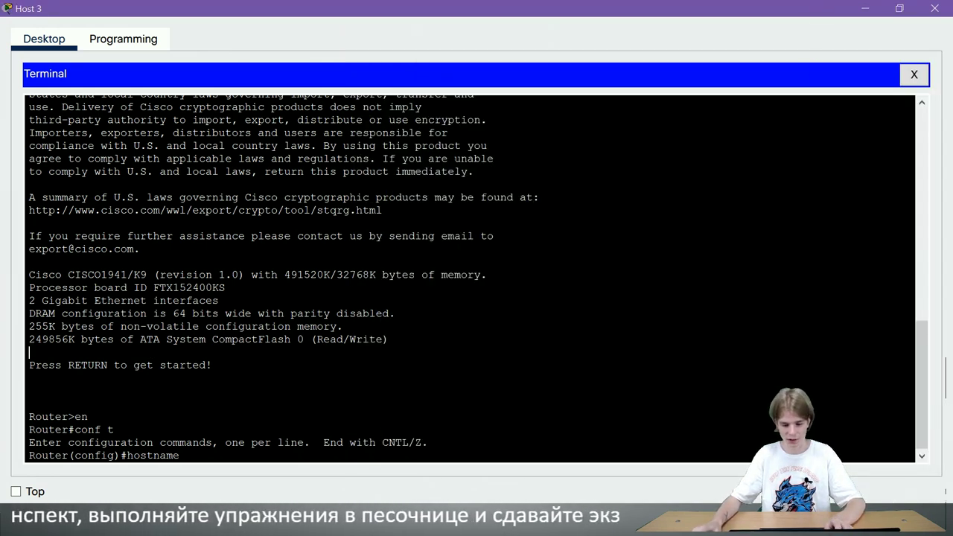
{"action": "left_click_drag", "start_coordinate": [777, 6], "coordinate": [680, 10]}
{"action": "double_click", "coordinate": [680, 9]}
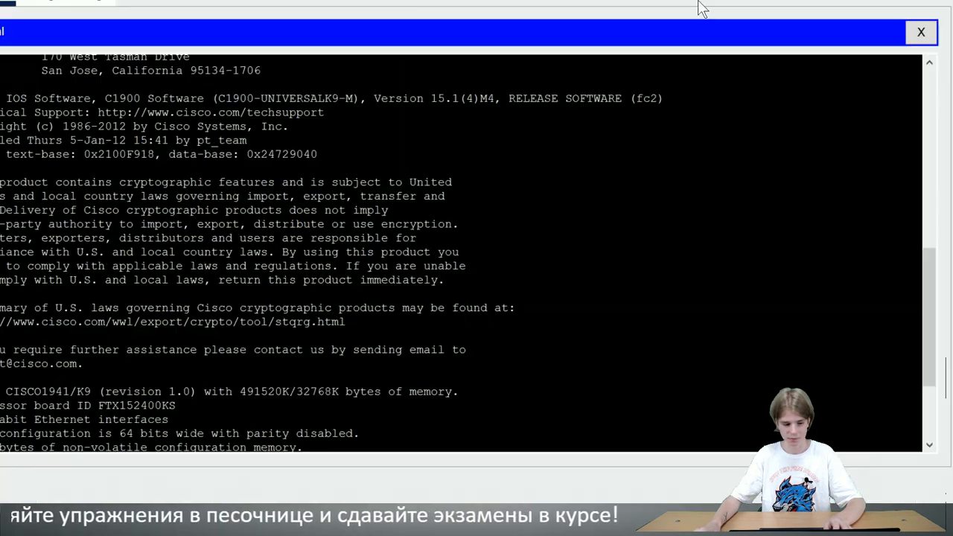
{"action": "scroll", "coordinate": [729, 393], "scroll_direction": "down", "scroll_amount": 4}
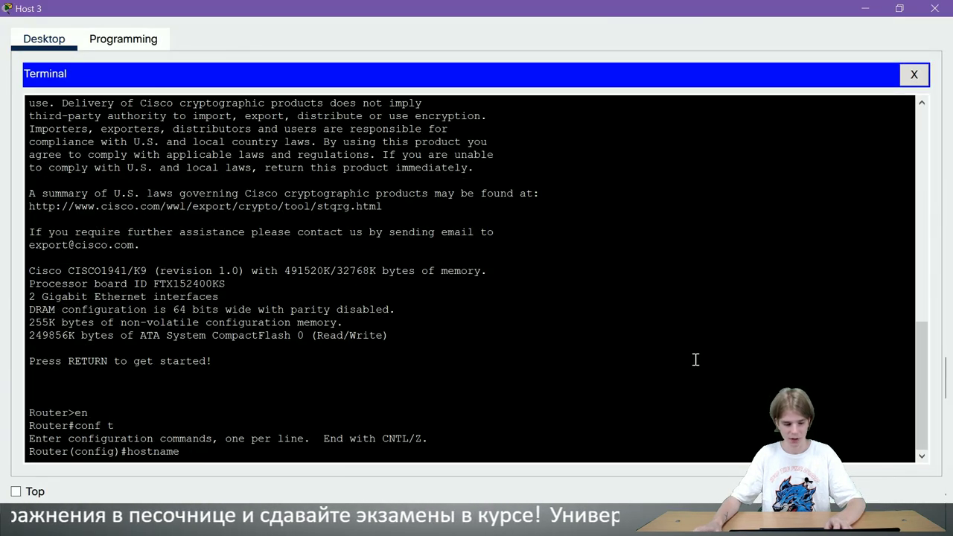
{"action": "right_click", "coordinate": [675, 362]}
{"action": "left_click", "coordinate": [714, 384]}
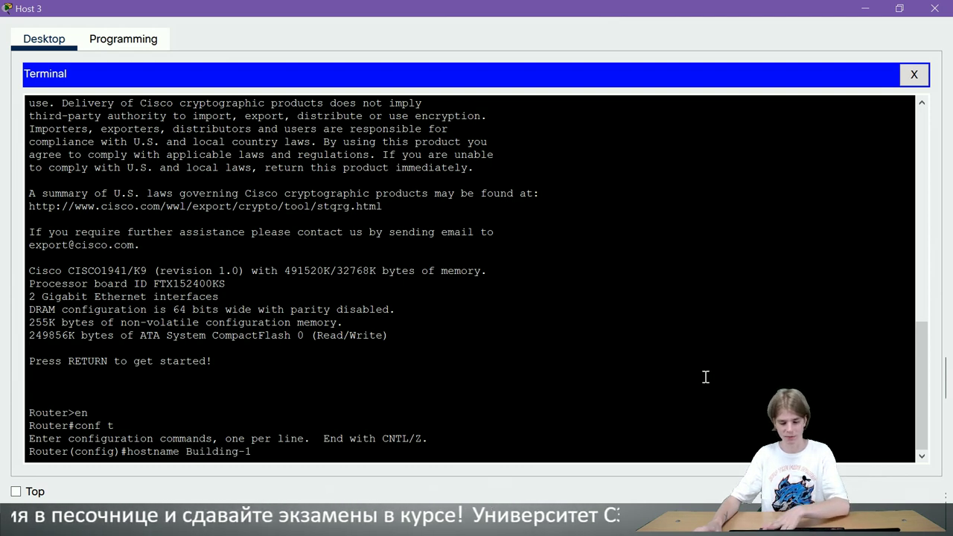
{"action": "key", "text": "Return"}
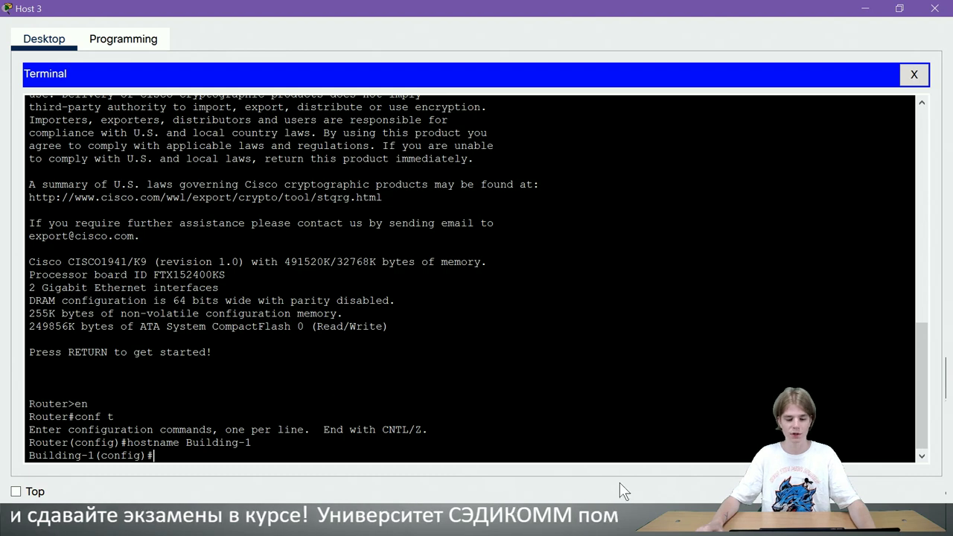
Switch to the CCNA-1 command notes in Google Docs and place them side by side with the PT Activity's Step 3 instructions.
{"action": "key", "text": "alt+Tab"}
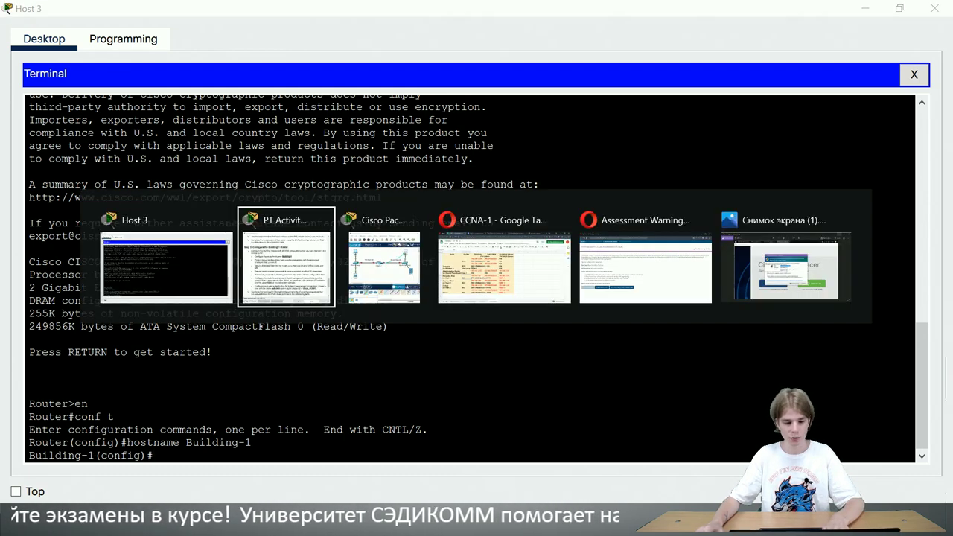
{"action": "scroll", "coordinate": [615, 298], "scroll_direction": "down", "scroll_amount": 2}
{"action": "scroll", "coordinate": [617, 299], "scroll_direction": "up", "scroll_amount": 2}
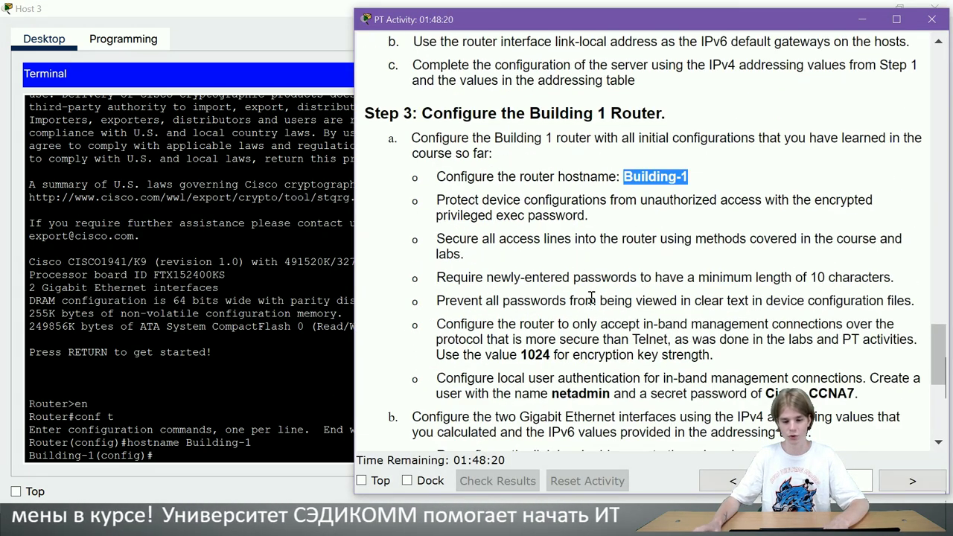
{"action": "scroll", "coordinate": [588, 313], "scroll_direction": "down", "scroll_amount": 1}
{"action": "left_click_drag", "start_coordinate": [436, 140], "coordinate": [658, 238]}
{"action": "key", "text": "alt+Tab"}
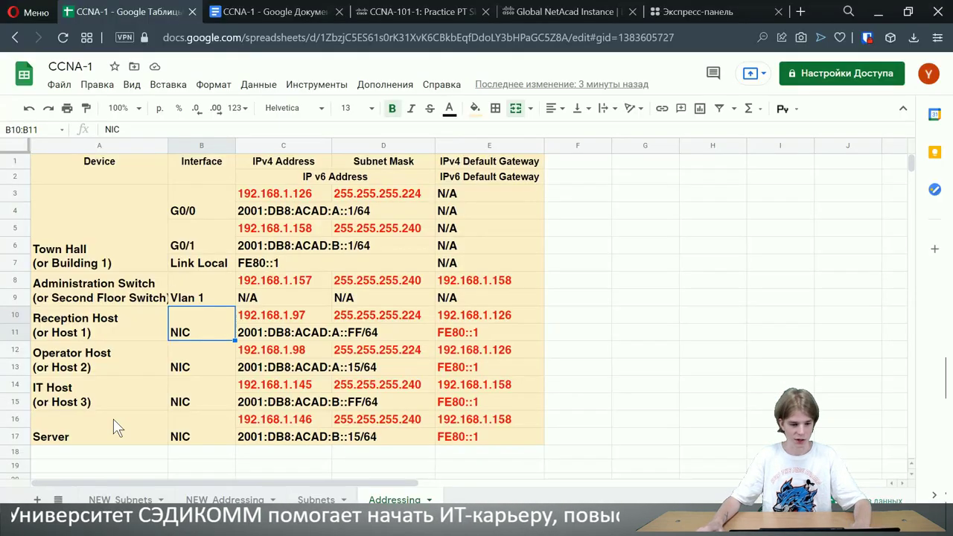
{"action": "left_click", "coordinate": [251, 9]}
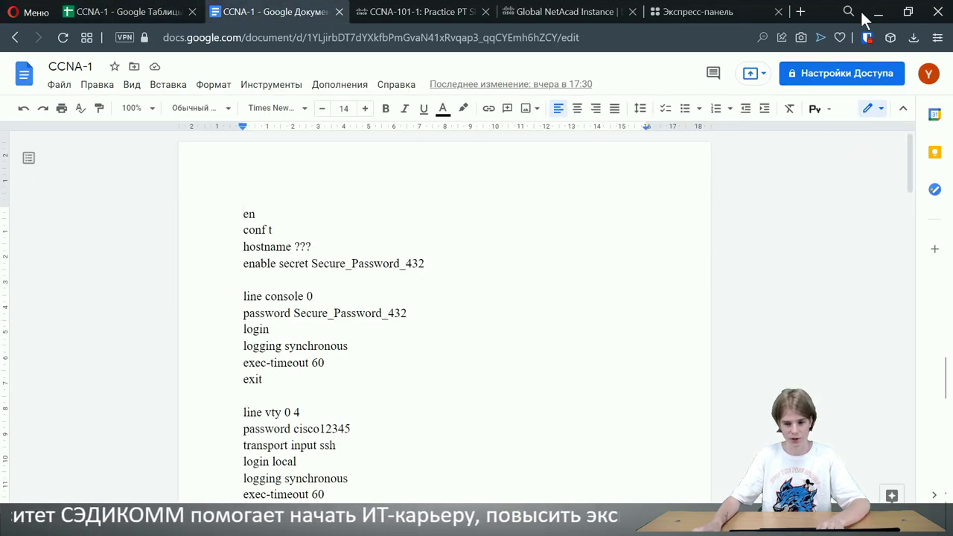
{"action": "left_click", "coordinate": [908, 16]}
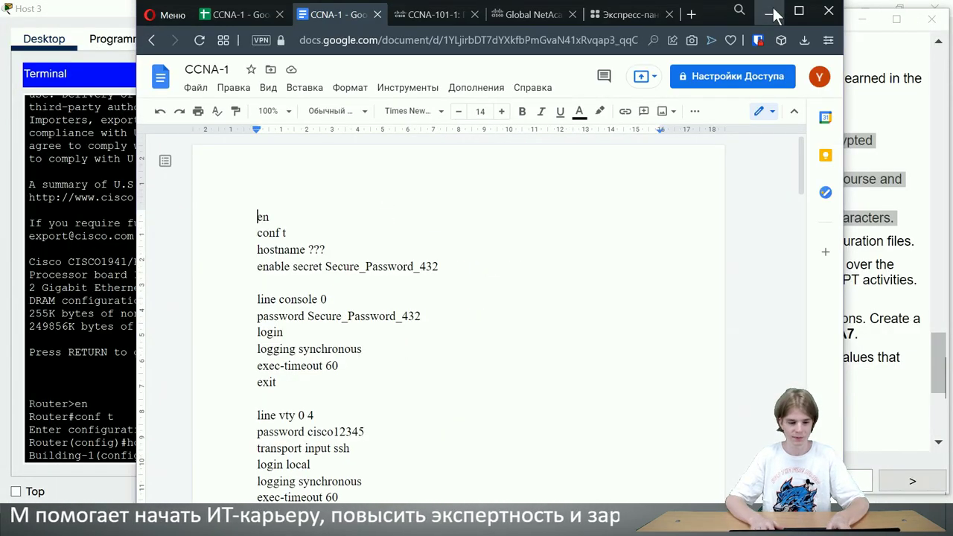
{"action": "key", "text": "super+Left"}
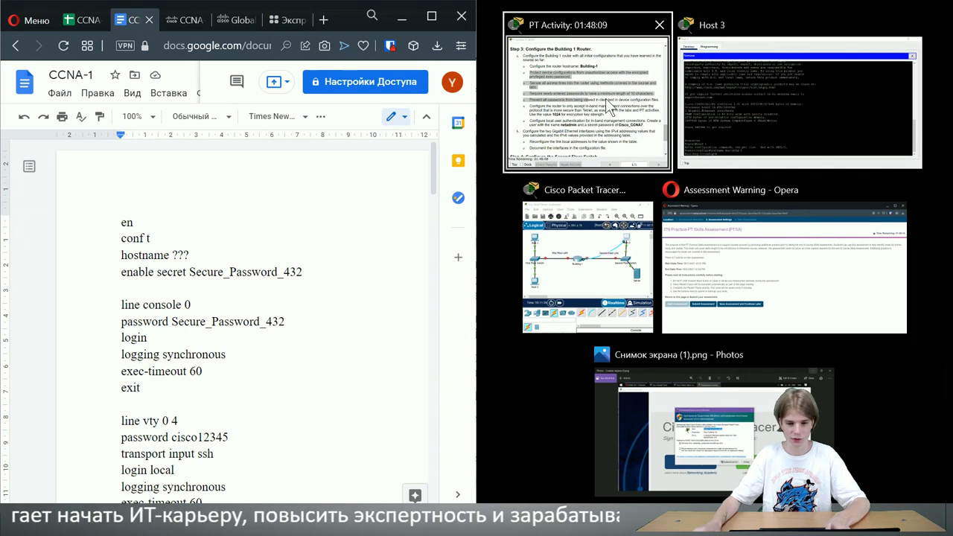
{"action": "left_click", "coordinate": [631, 149]}
{"action": "left_click", "coordinate": [659, 286]}
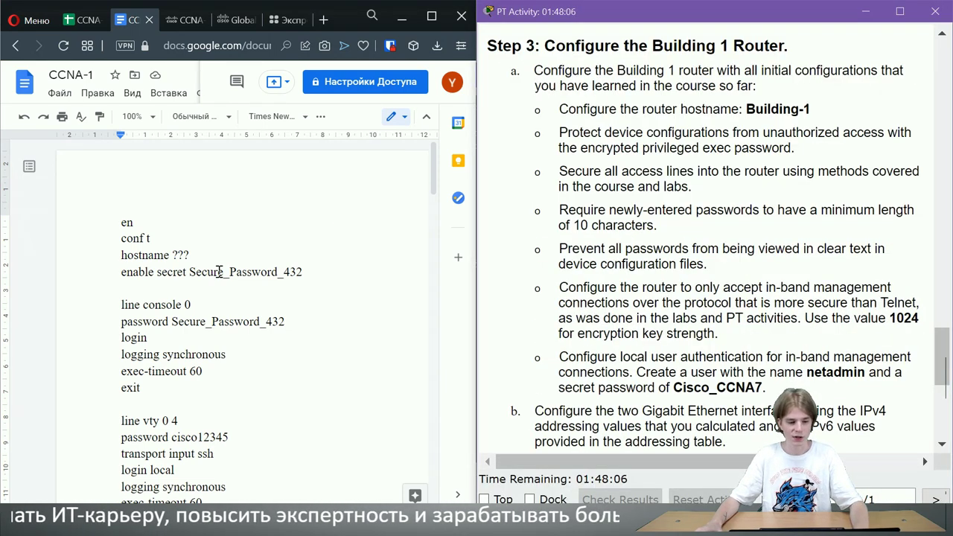
Compare the enable secret and line commands in the CCNA-1 notes with Step 3's requirements for the privileged exec password and access lines.
{"action": "double_click", "coordinate": [115, 218]}
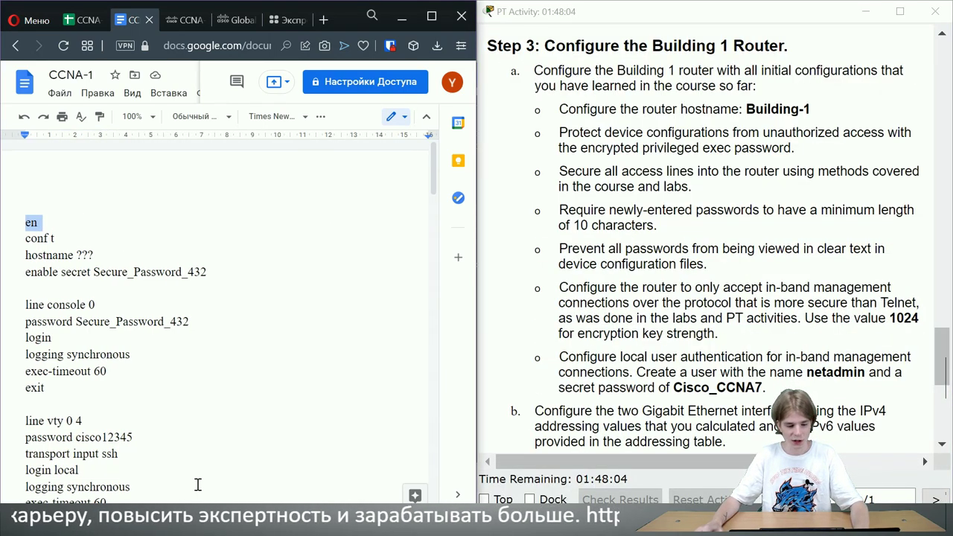
{"action": "left_click", "coordinate": [108, 503]}
{"action": "key", "text": "shift+Down"}
{"action": "key", "text": "shift+Down"}
{"action": "key", "text": "shift+Down"}
{"action": "scroll", "coordinate": [209, 340], "scroll_direction": "up", "scroll_amount": 2}
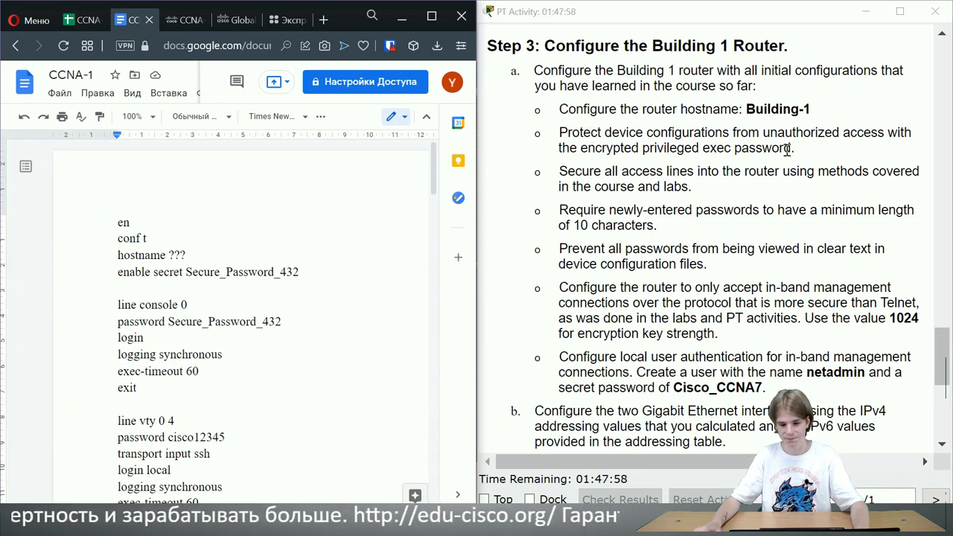
{"action": "left_click_drag", "start_coordinate": [793, 148], "coordinate": [684, 149]}
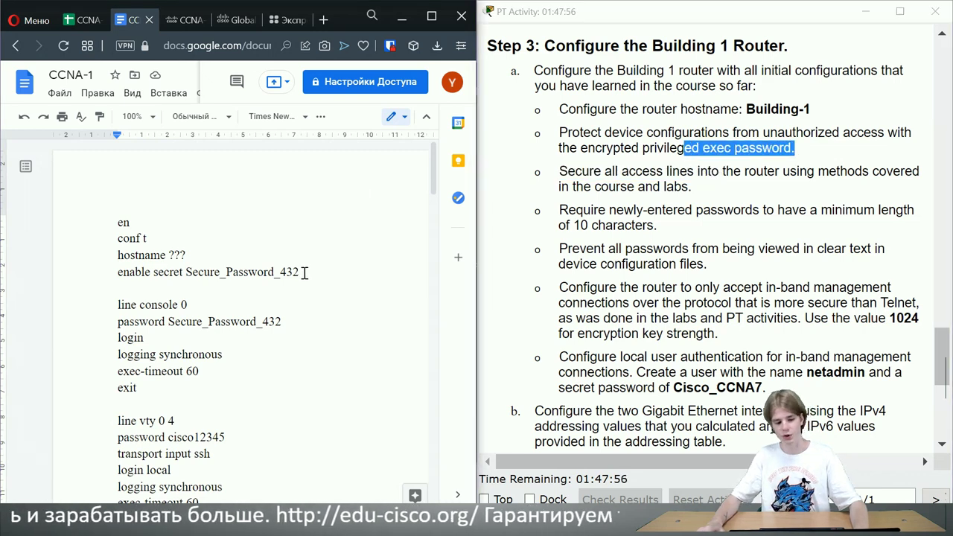
{"action": "left_click", "coordinate": [304, 272]}
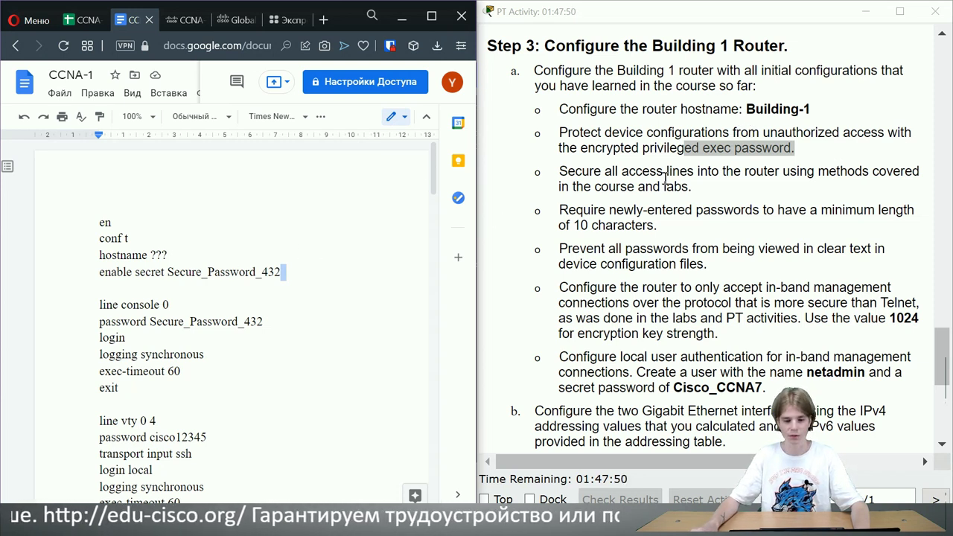
{"action": "left_click_drag", "start_coordinate": [560, 171], "coordinate": [677, 188]}
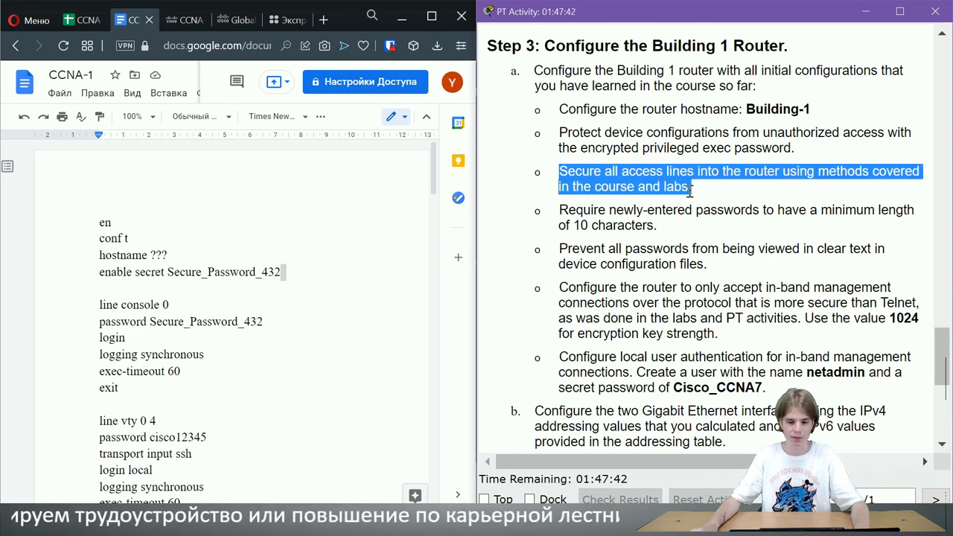
{"action": "left_click_drag", "start_coordinate": [798, 149], "coordinate": [566, 133]}
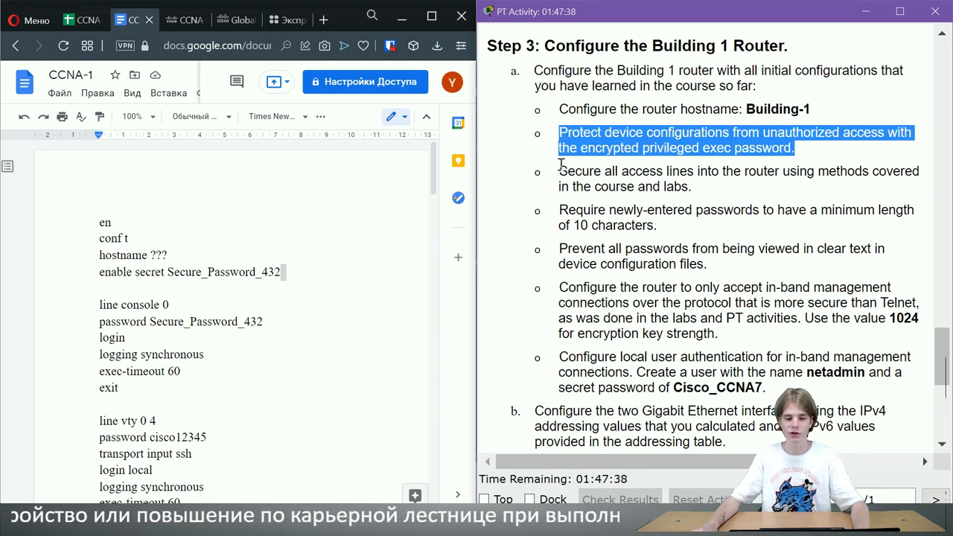
Compare Step 3's requirement to secure all access lines with the console, vty and aux line blocks in the CCNA-1 notes.
{"action": "left_click_drag", "start_coordinate": [559, 170], "coordinate": [691, 188]}
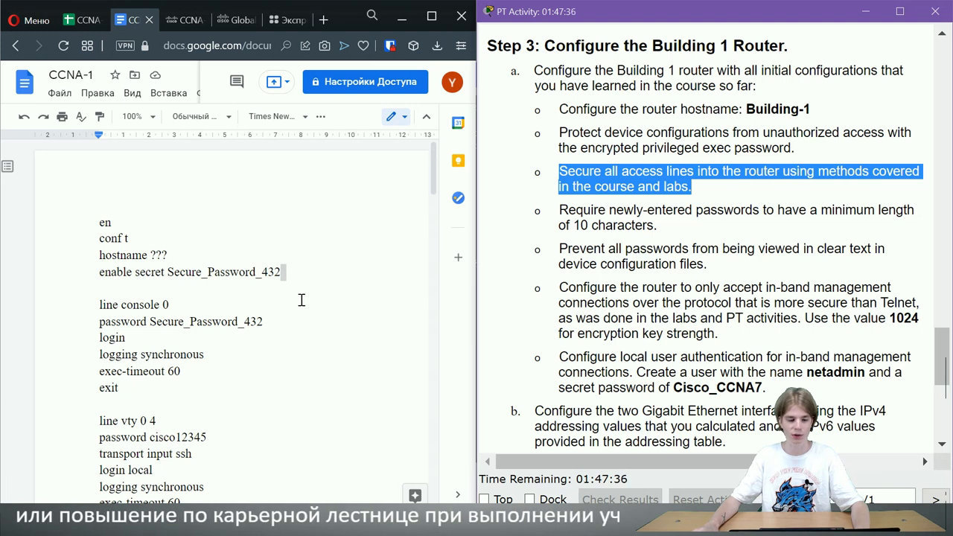
{"action": "scroll", "coordinate": [302, 300], "scroll_direction": "down", "scroll_amount": 2}
{"action": "scroll", "coordinate": [119, 246], "scroll_direction": "up", "scroll_amount": 1}
{"action": "left_click", "coordinate": [113, 233]}
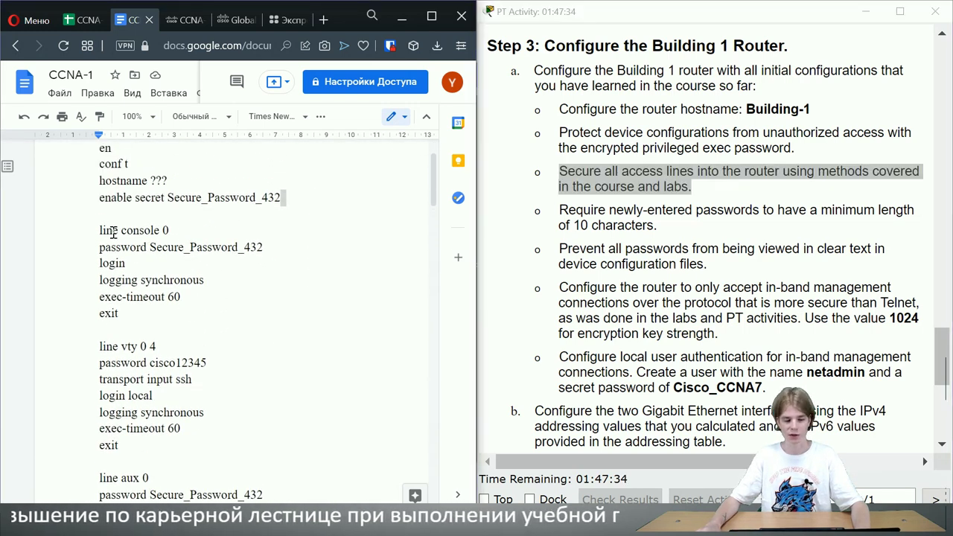
{"action": "left_click_drag", "start_coordinate": [100, 215], "coordinate": [137, 237]}
{"action": "scroll", "coordinate": [88, 389], "scroll_direction": "down", "scroll_amount": 2}
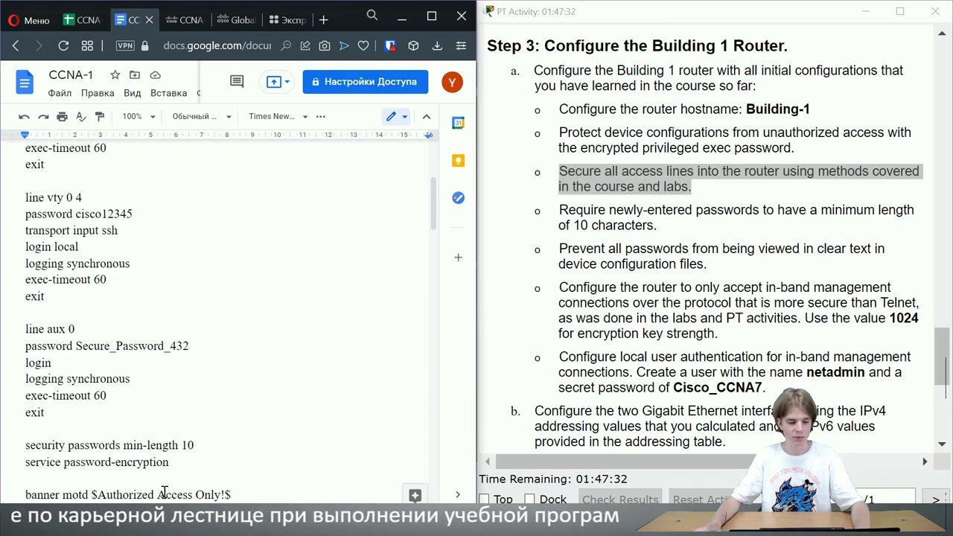
{"action": "scroll", "coordinate": [148, 445], "scroll_direction": "left", "scroll_amount": 2}
{"action": "scroll", "coordinate": [148, 445], "scroll_direction": "up", "scroll_amount": 3}
{"action": "scroll", "coordinate": [147, 445], "scroll_direction": "down", "scroll_amount": 3}
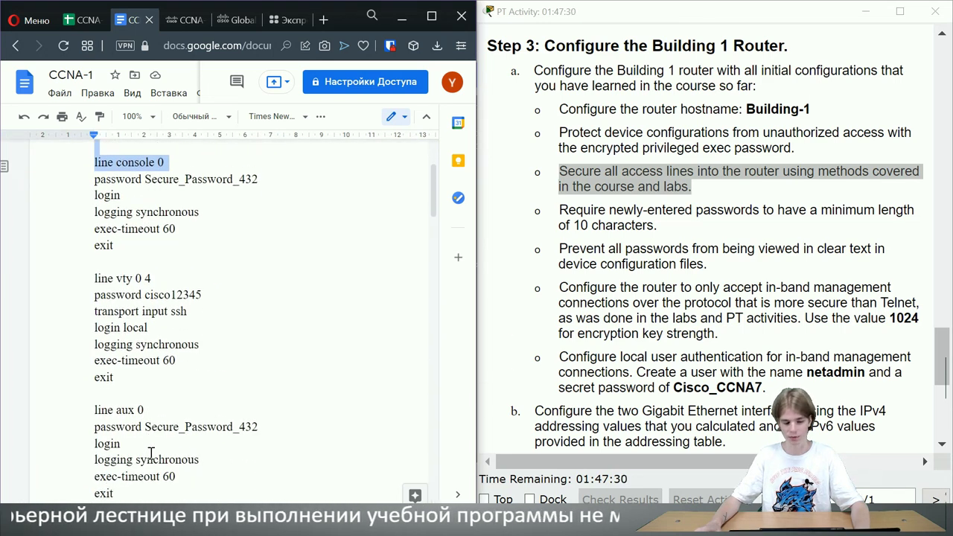
{"action": "scroll", "coordinate": [147, 445], "scroll_direction": "down", "scroll_amount": 1}
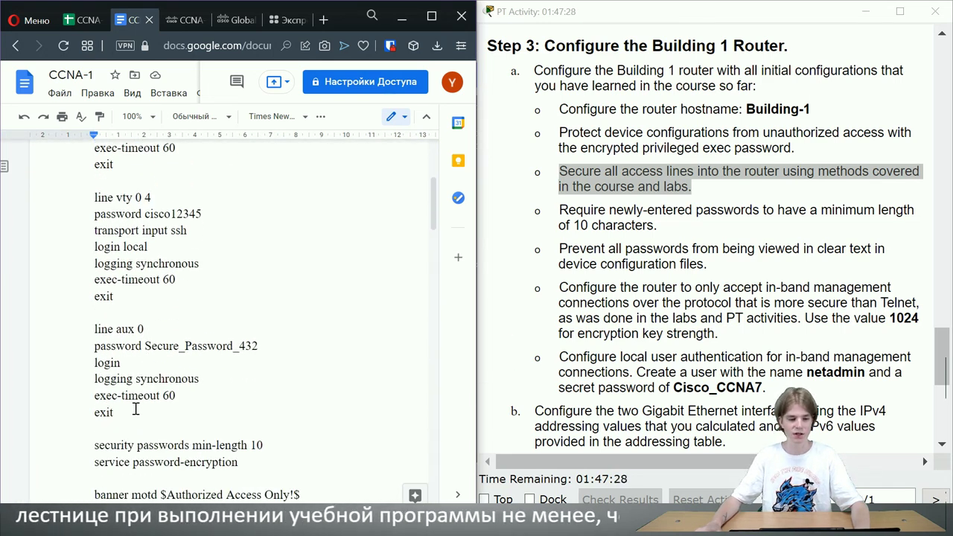
Examine the notes' line aux 0 block and the password, login, logging synchronous and exec-timeout commands under line console 0.
{"action": "left_click_drag", "start_coordinate": [136, 408], "coordinate": [25, 330]}
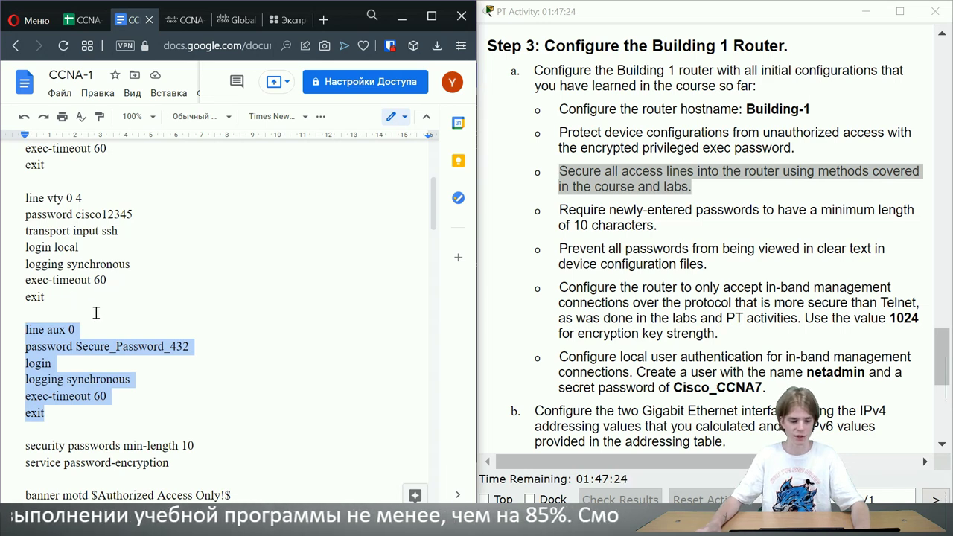
{"action": "scroll", "coordinate": [172, 426], "scroll_direction": "up", "scroll_amount": 2}
{"action": "scroll", "coordinate": [177, 387], "scroll_direction": "down", "scroll_amount": 7}
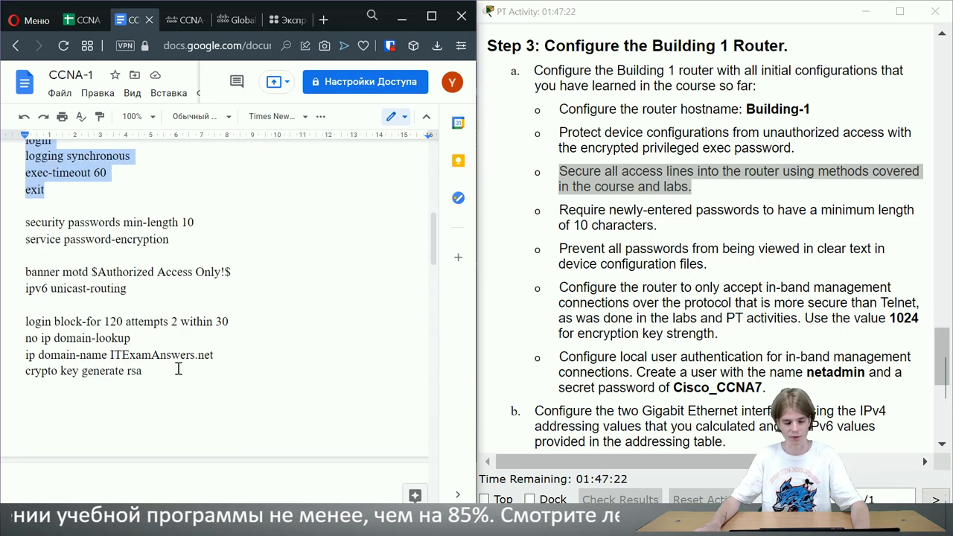
{"action": "scroll", "coordinate": [175, 372], "scroll_direction": "up", "scroll_amount": 5}
{"action": "scroll", "coordinate": [174, 374], "scroll_direction": "up", "scroll_amount": 2}
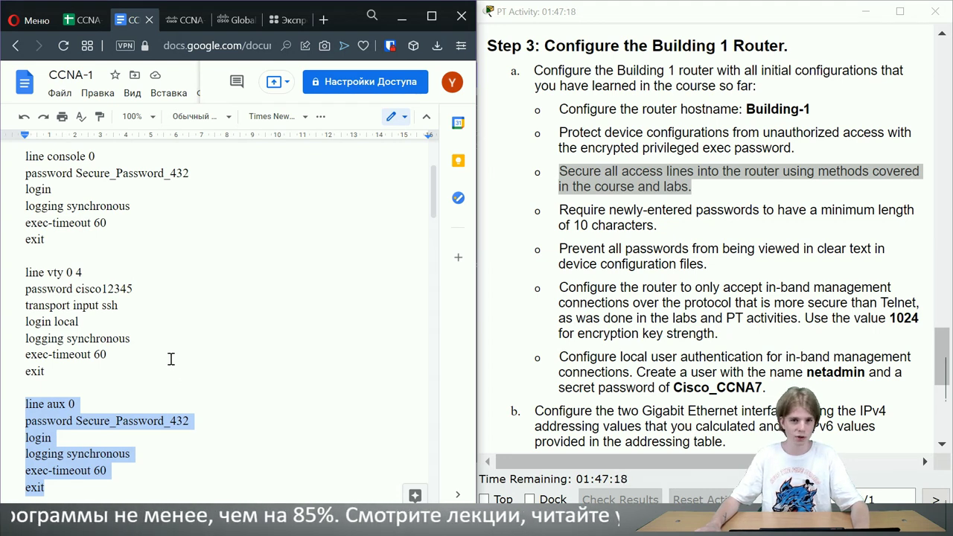
{"action": "scroll", "coordinate": [166, 362], "scroll_direction": "up", "scroll_amount": 2}
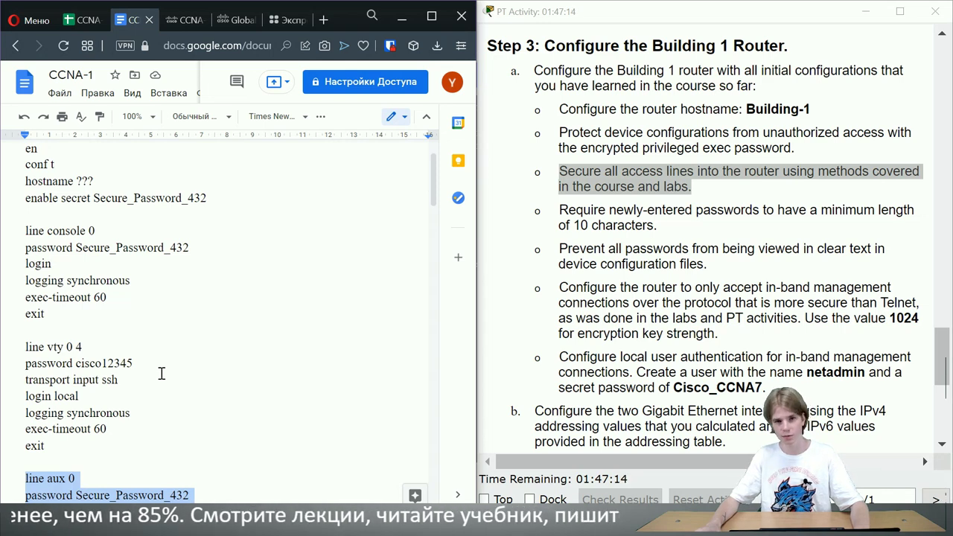
{"action": "scroll", "coordinate": [162, 374], "scroll_direction": "down", "scroll_amount": 2}
{"action": "scroll", "coordinate": [161, 374], "scroll_direction": "up", "scroll_amount": 2}
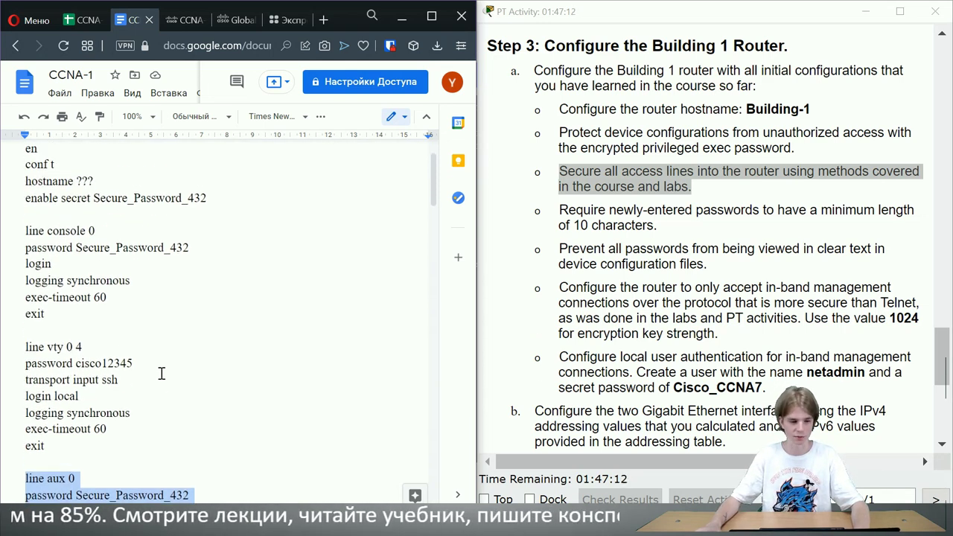
{"action": "scroll", "coordinate": [162, 374], "scroll_direction": "down", "scroll_amount": 2}
{"action": "left_click", "coordinate": [131, 440]}
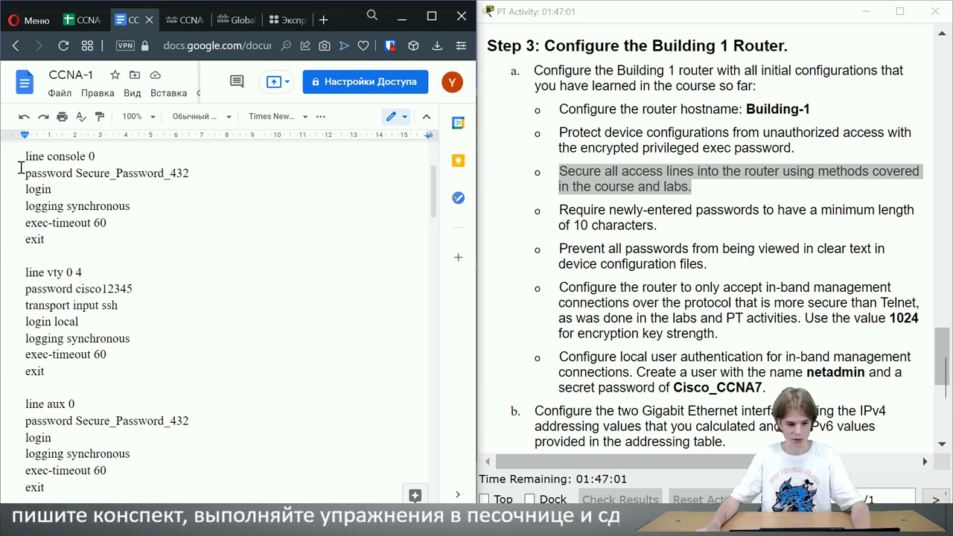
{"action": "left_click_drag", "start_coordinate": [20, 168], "coordinate": [192, 173]}
{"action": "left_click_drag", "start_coordinate": [67, 186], "coordinate": [108, 224]}
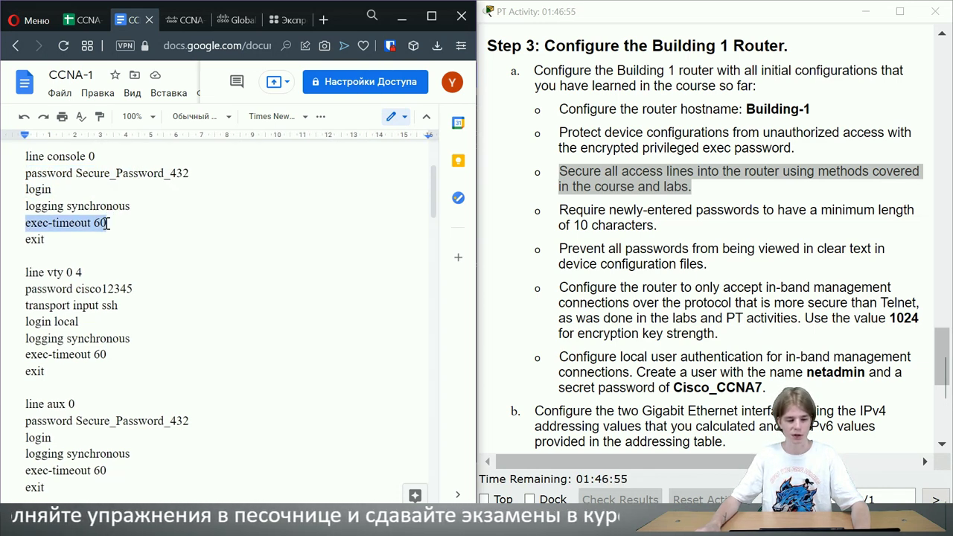
Check the notes' password minimum-length and service password-encryption commands against Step 3's 10-character and clear-text requirements.
{"action": "scroll", "coordinate": [149, 253], "scroll_direction": "down", "scroll_amount": 3}
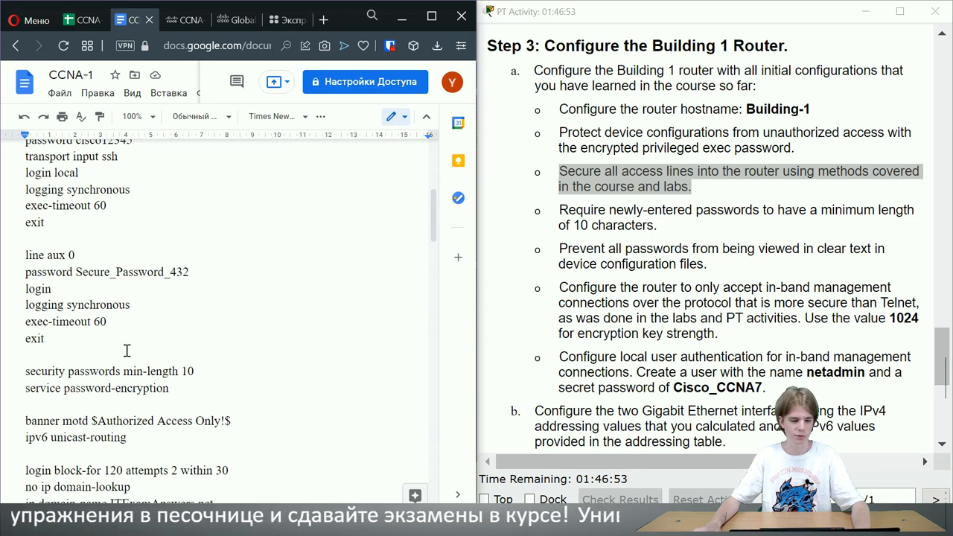
{"action": "scroll", "coordinate": [137, 335], "scroll_direction": "down", "scroll_amount": 1}
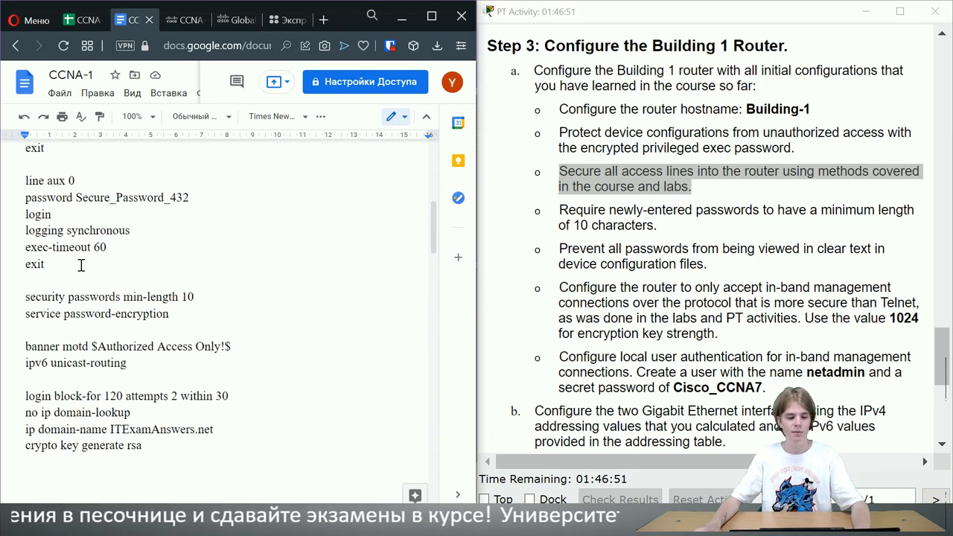
{"action": "scroll", "coordinate": [81, 266], "scroll_direction": "down", "scroll_amount": 1}
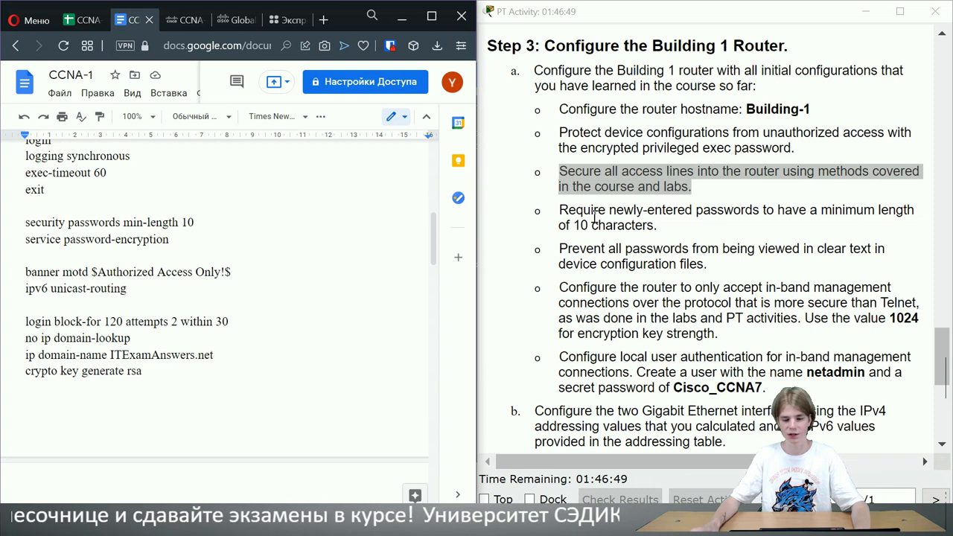
{"action": "left_click_drag", "start_coordinate": [559, 209], "coordinate": [668, 238]}
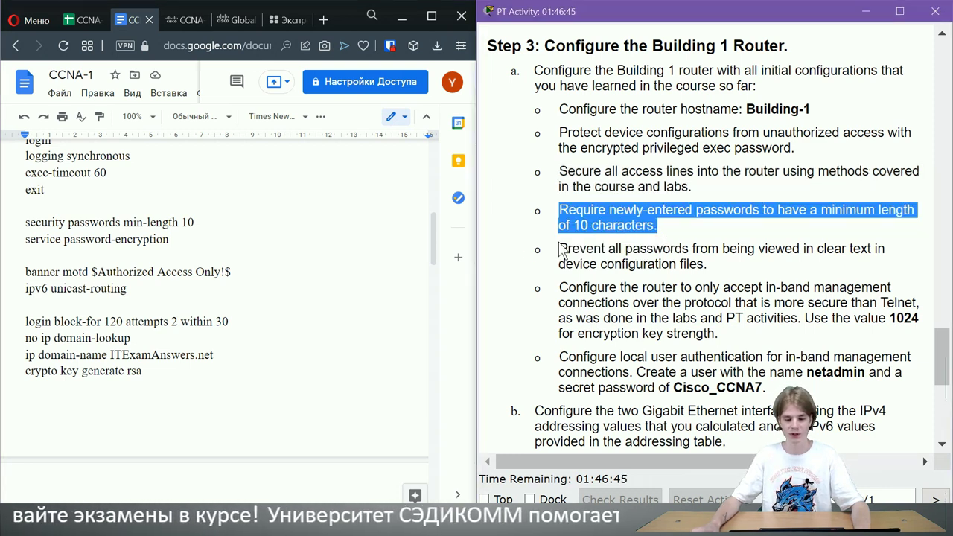
{"action": "left_click_drag", "start_coordinate": [560, 250], "coordinate": [710, 272]}
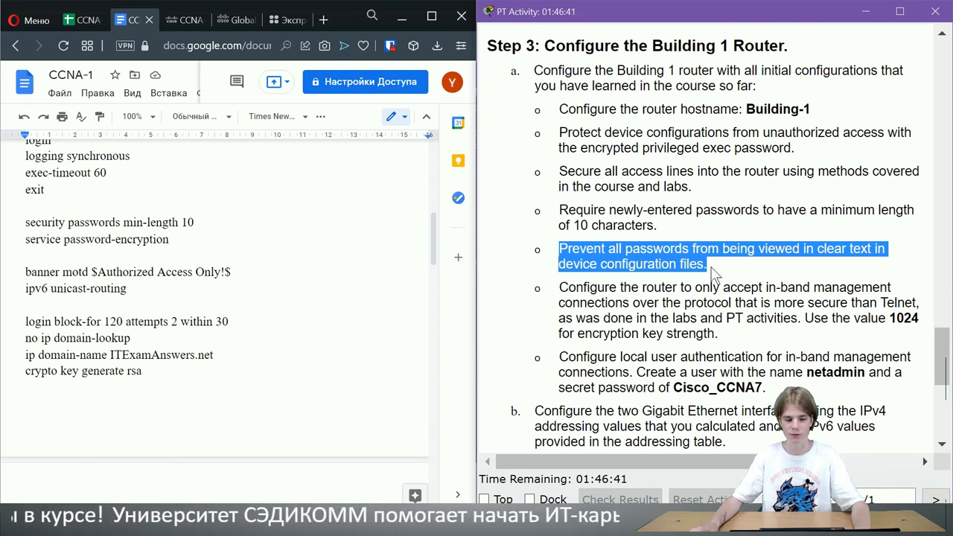
Review the notes' banner motd, ipv6 unicast-routing, login block-for, no ip domain-lookup and ip domain-name commands.
{"action": "left_click_drag", "start_coordinate": [236, 271], "coordinate": [19, 268]}
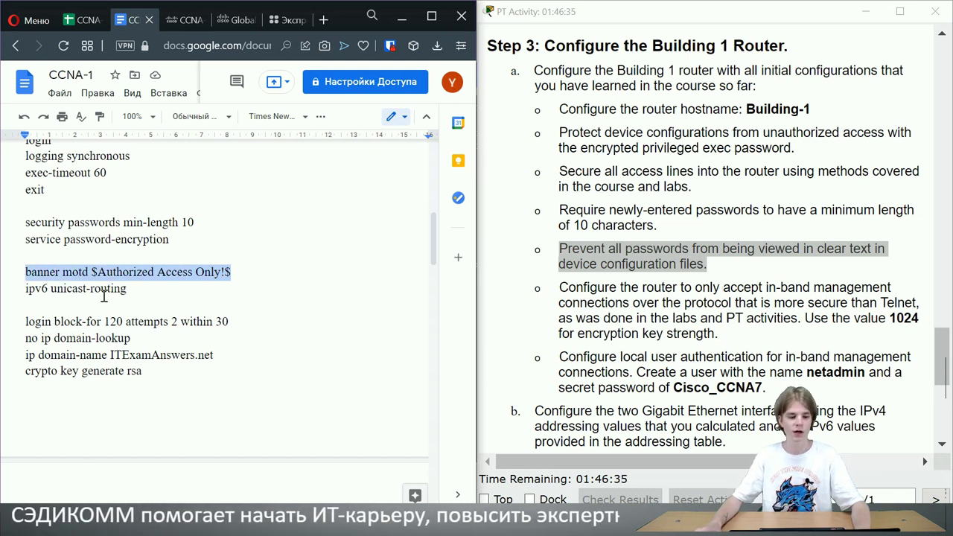
{"action": "left_click_drag", "start_coordinate": [126, 289], "coordinate": [46, 296]}
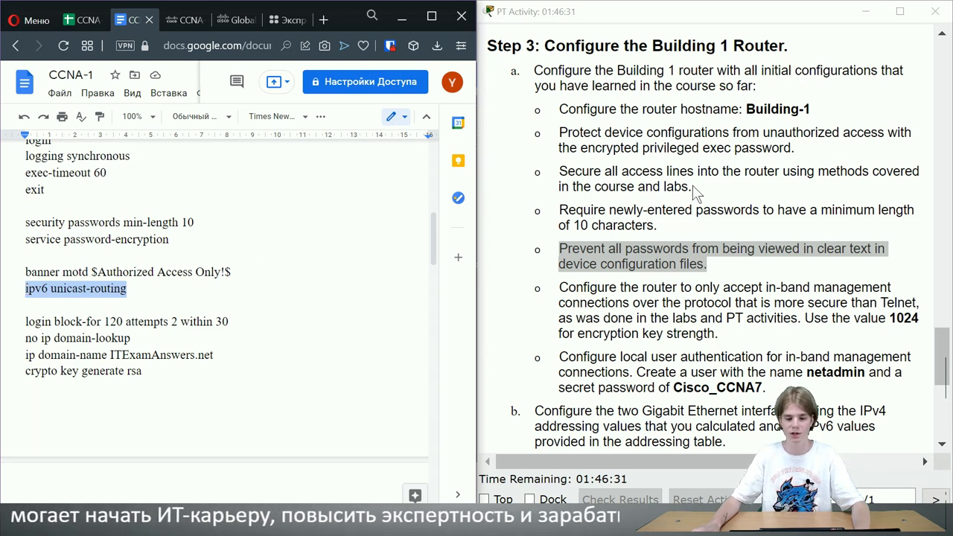
{"action": "scroll", "coordinate": [696, 195], "scroll_direction": "down", "scroll_amount": 1}
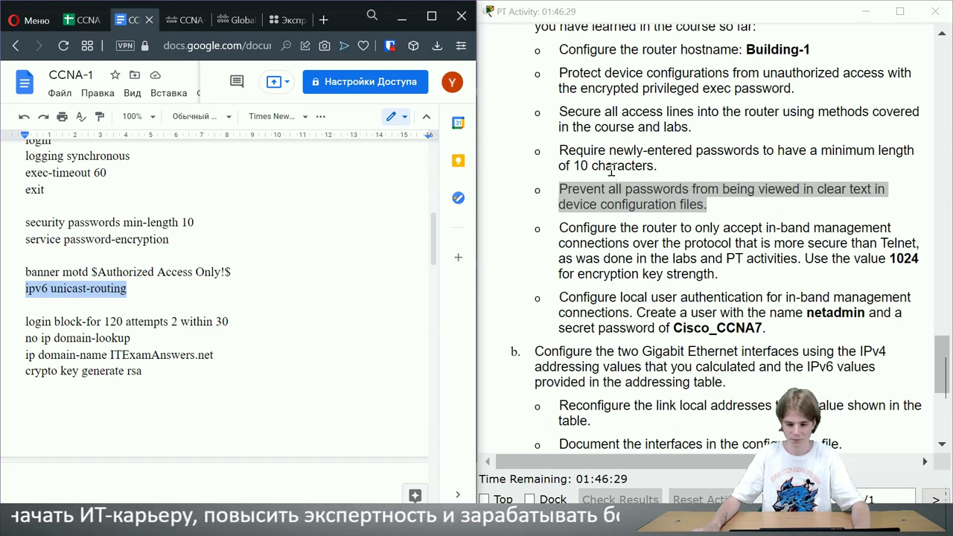
{"action": "scroll", "coordinate": [285, 296], "scroll_direction": "down", "scroll_amount": 1}
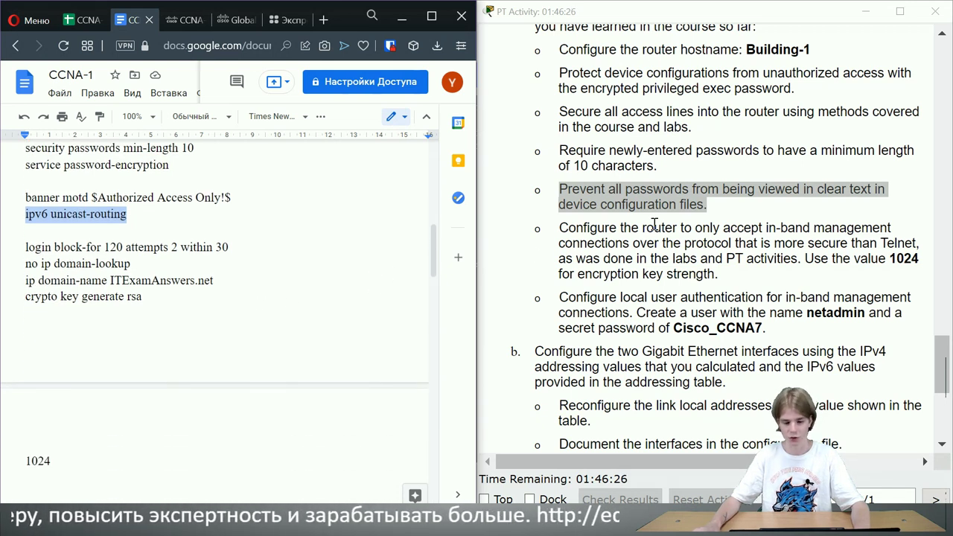
{"action": "left_click", "coordinate": [30, 232]}
{"action": "left_click_drag", "start_coordinate": [25, 247], "coordinate": [232, 246]}
{"action": "left_click_drag", "start_coordinate": [133, 264], "coordinate": [22, 264]}
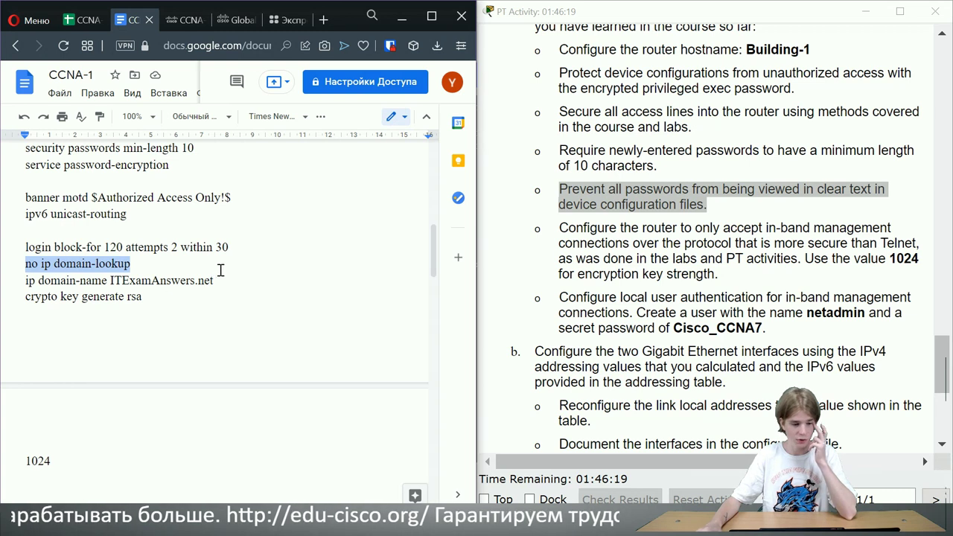
{"action": "left_click_drag", "start_coordinate": [214, 282], "coordinate": [109, 282]}
{"action": "left_click", "coordinate": [158, 302]}
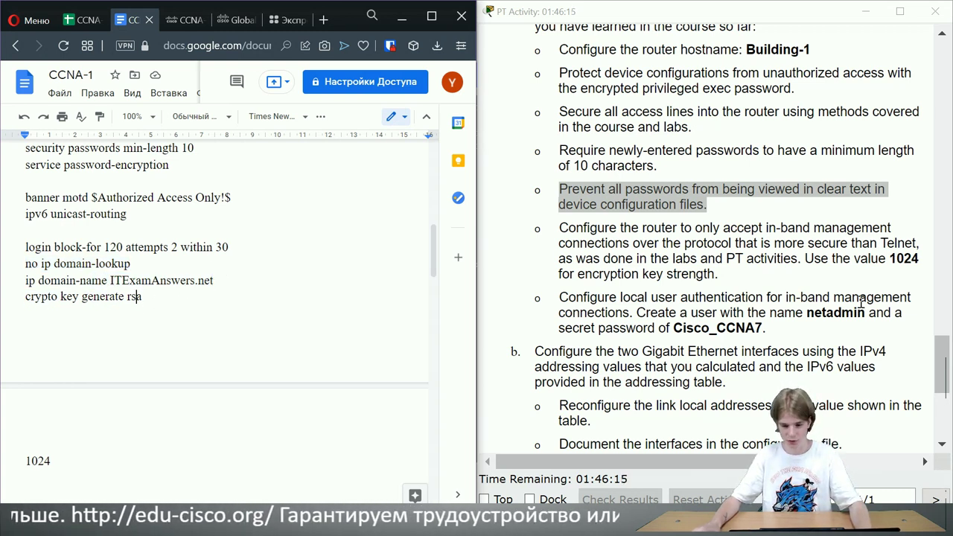
Check the notes' crypto key generate rsa and ip ssh version 2 commands against Step 3's secure in-band management requirement.
{"action": "scroll", "coordinate": [817, 333], "scroll_direction": "down", "scroll_amount": 2}
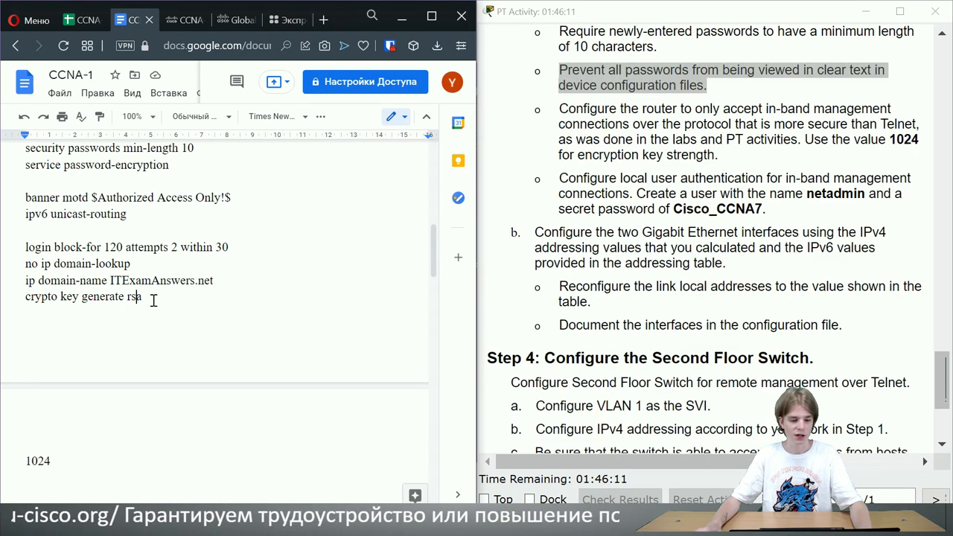
{"action": "left_click_drag", "start_coordinate": [153, 299], "coordinate": [27, 298]}
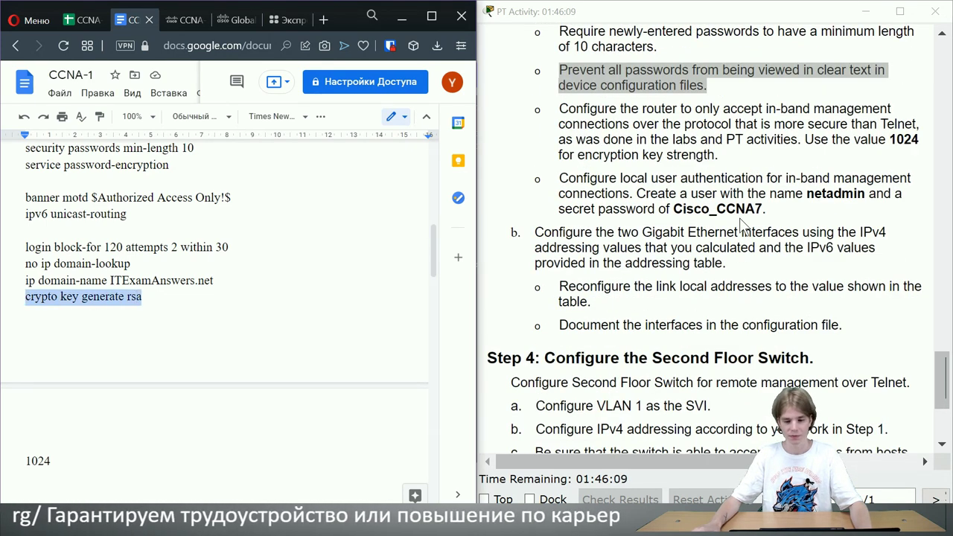
{"action": "scroll", "coordinate": [82, 217], "scroll_direction": "down", "scroll_amount": 4}
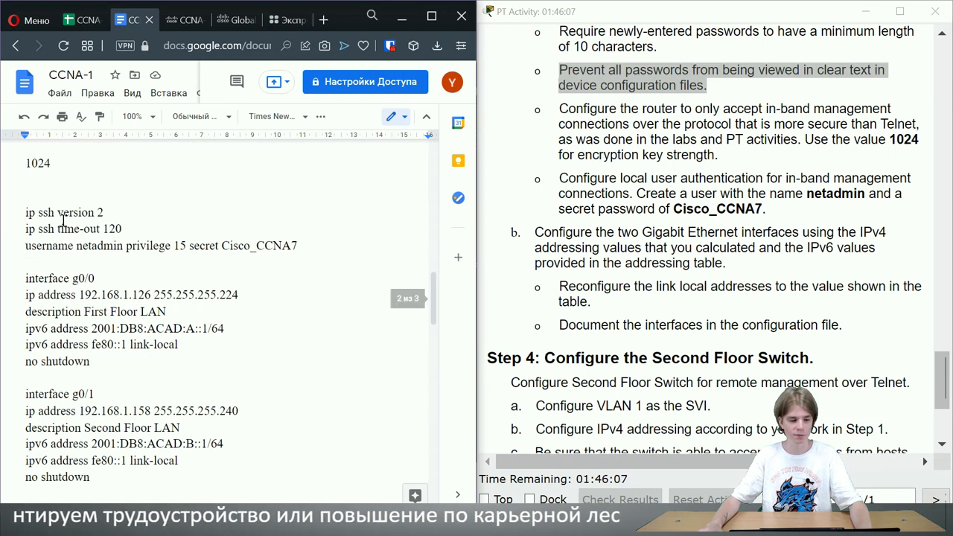
{"action": "triple_click", "coordinate": [115, 213]}
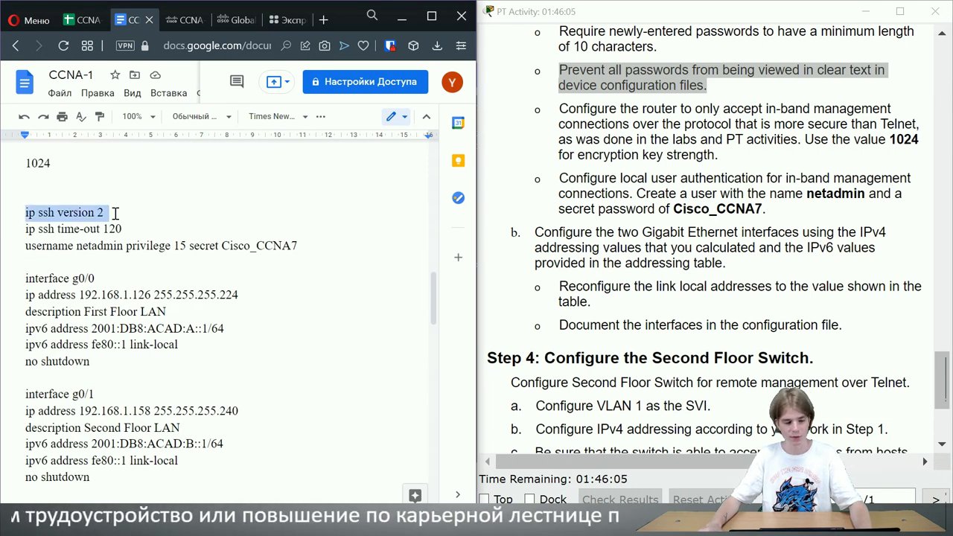
Compare the notes' local user command with the netadmin name and secret password required in Step 3.
{"action": "left_click_drag", "start_coordinate": [123, 229], "coordinate": [301, 245]}
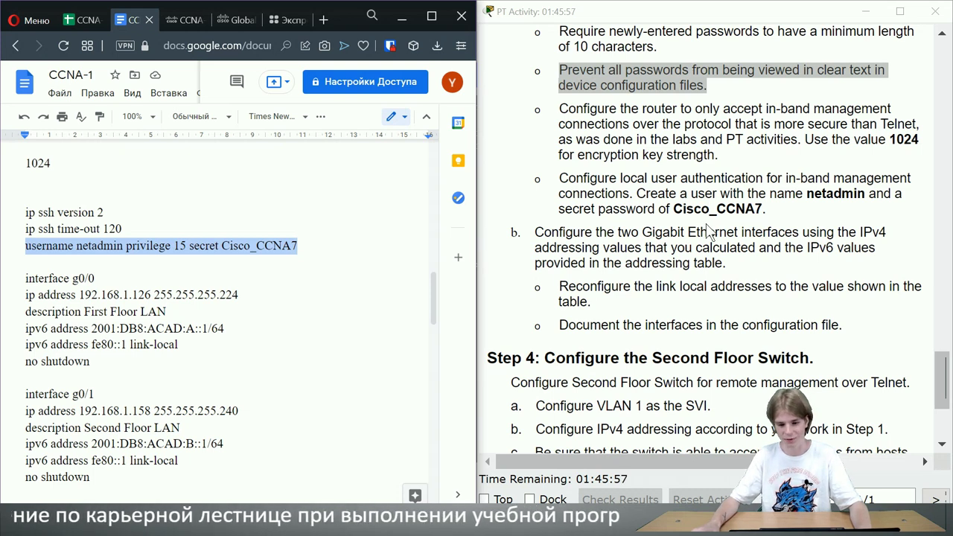
{"action": "left_click_drag", "start_coordinate": [805, 193], "coordinate": [855, 193]}
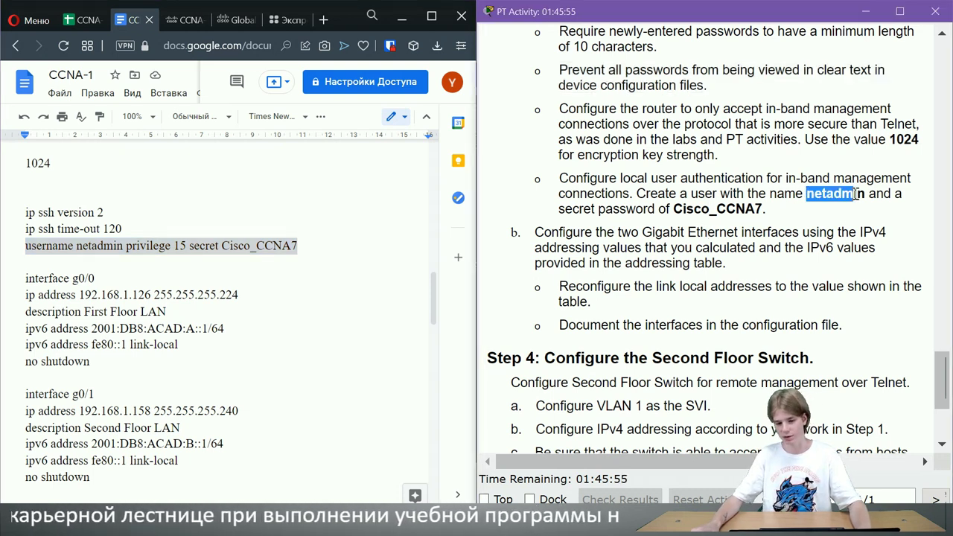
{"action": "left_click_drag", "start_coordinate": [762, 209], "coordinate": [672, 209]}
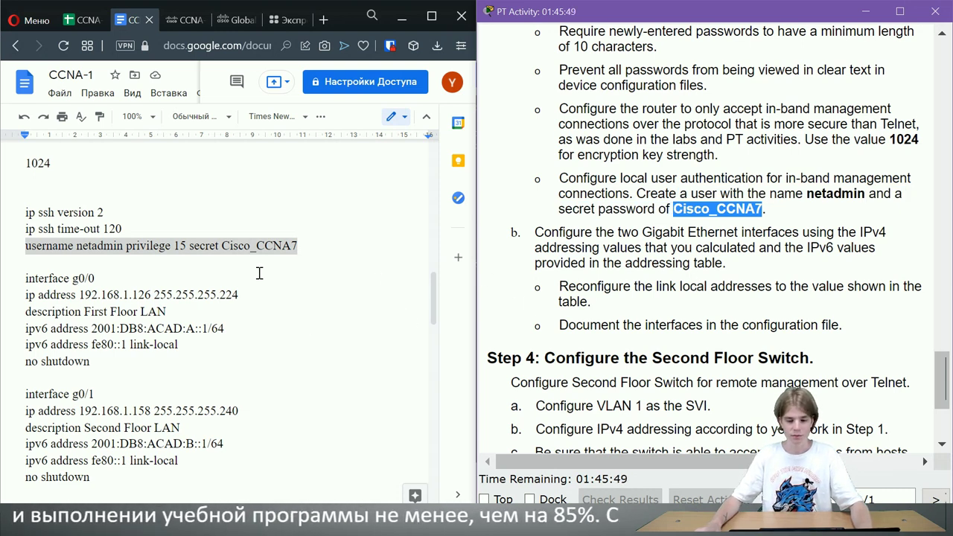
Check the g0/0 and g0/1 commands in the notes against the CCNA-1 addressing spreadsheet, including the First Floor LAN description.
{"action": "scroll", "coordinate": [249, 272], "scroll_direction": "down", "scroll_amount": 1}
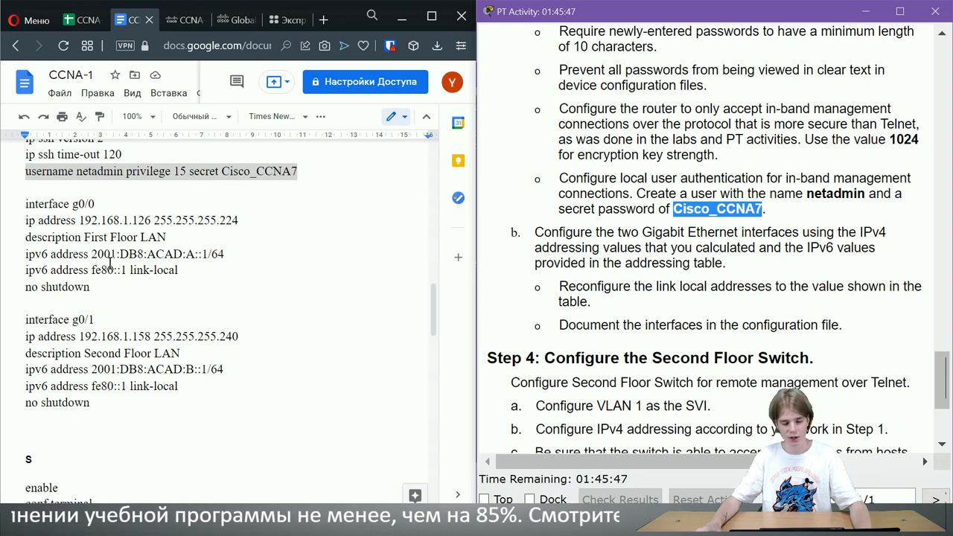
{"action": "left_click", "coordinate": [100, 13]}
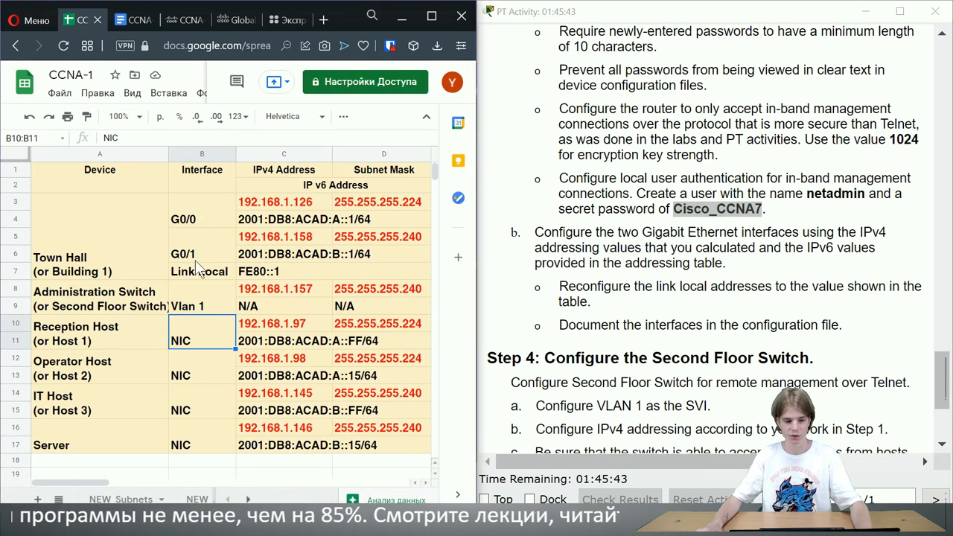
{"action": "left_click", "coordinate": [131, 21]}
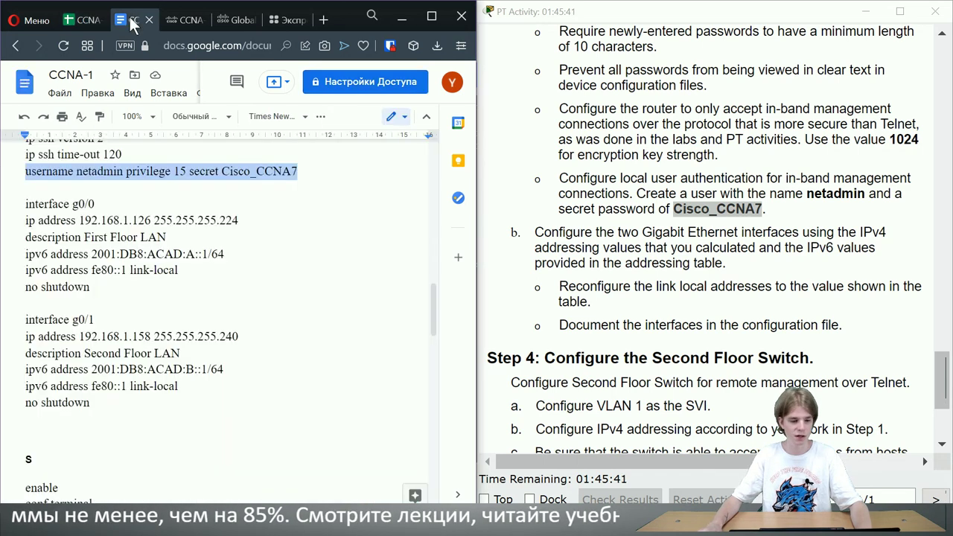
{"action": "double_click", "coordinate": [44, 221]}
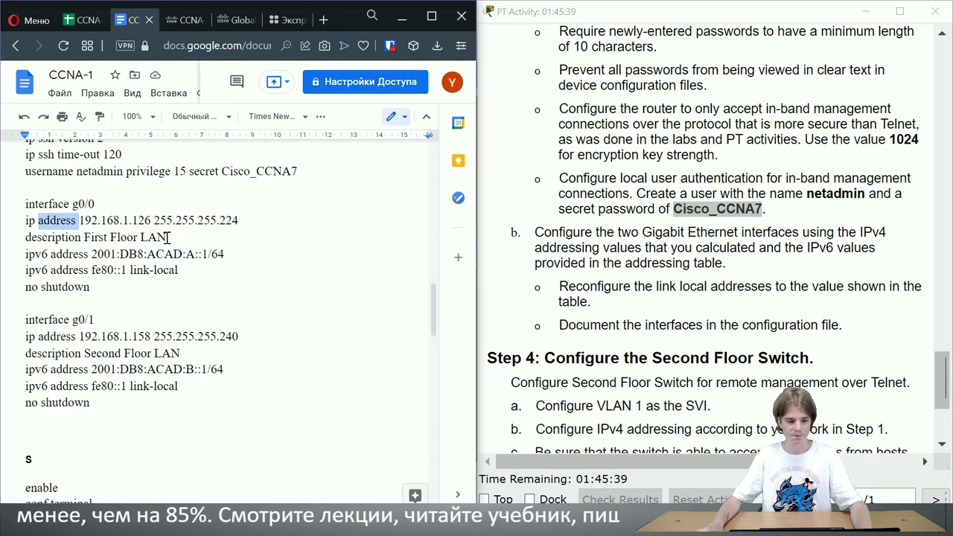
{"action": "left_click_drag", "start_coordinate": [171, 236], "coordinate": [99, 234]}
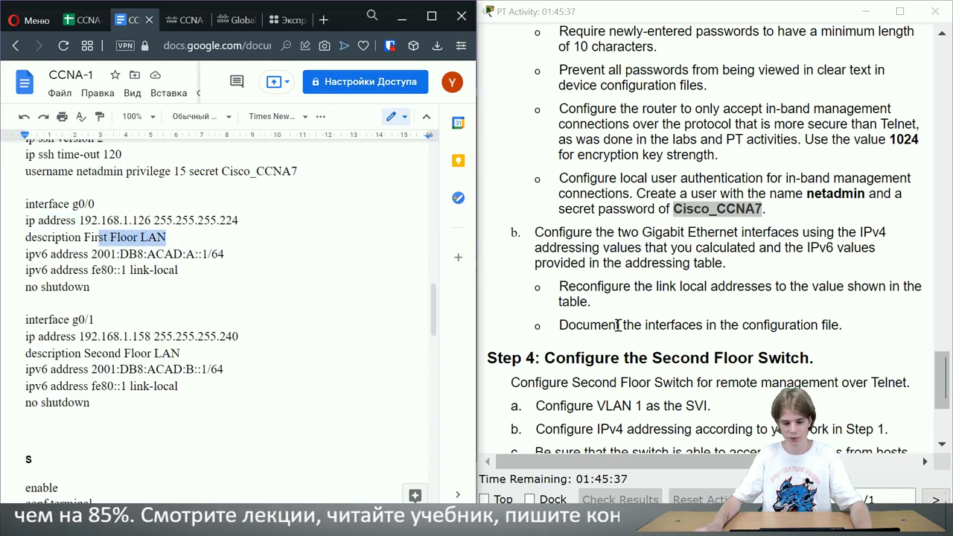
Check the notes' g0/0 and g0/1 interface commands against Step 3's requirement to document the interfaces in the configuration file.
{"action": "left_click_drag", "start_coordinate": [558, 324], "coordinate": [719, 325]}
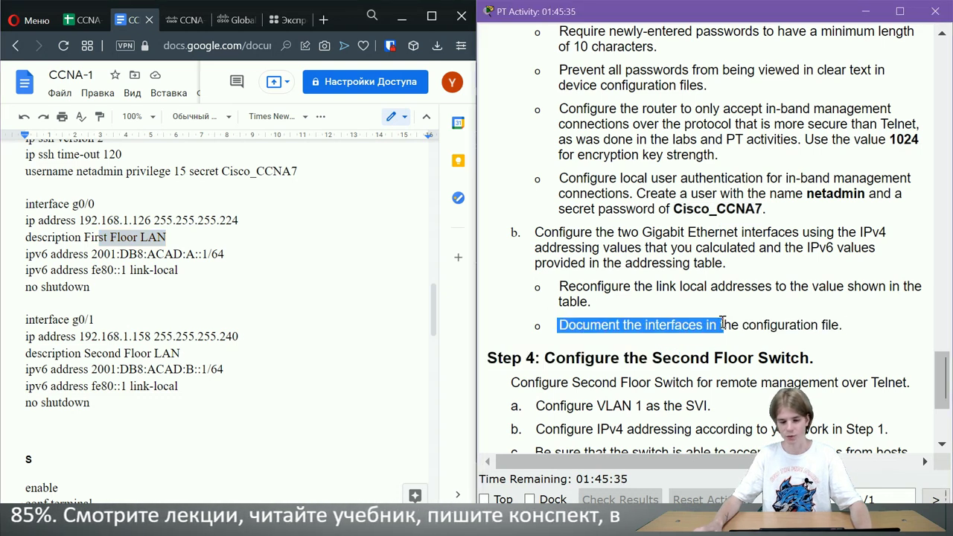
{"action": "left_click", "coordinate": [167, 238]}
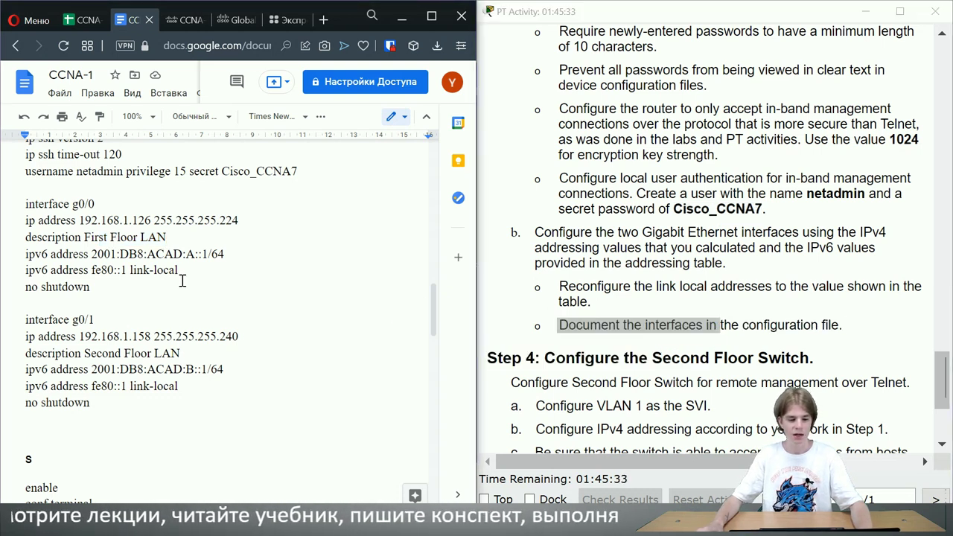
{"action": "left_click_drag", "start_coordinate": [105, 287], "coordinate": [44, 227]}
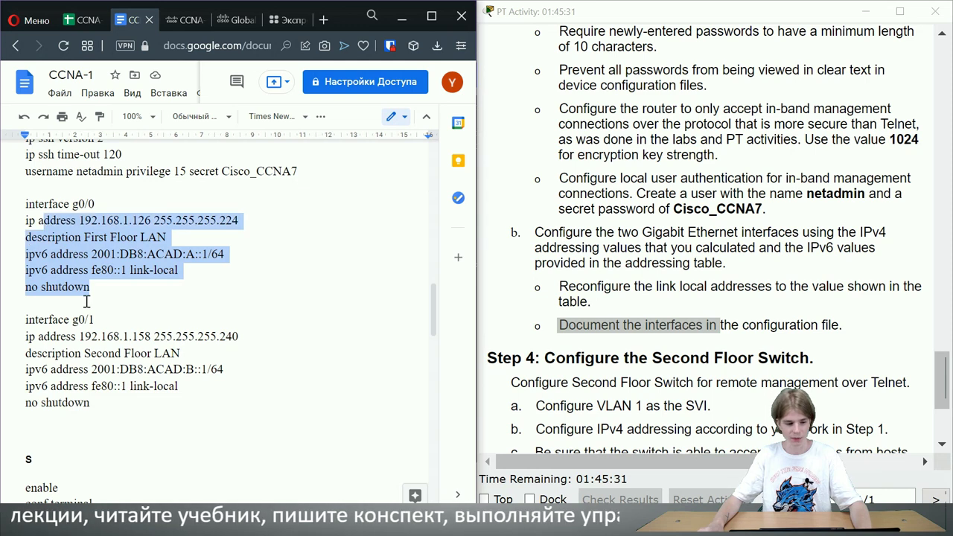
{"action": "left_click", "coordinate": [172, 288]}
{"action": "left_click_drag", "start_coordinate": [196, 255], "coordinate": [43, 206]}
{"action": "left_click", "coordinate": [123, 296]}
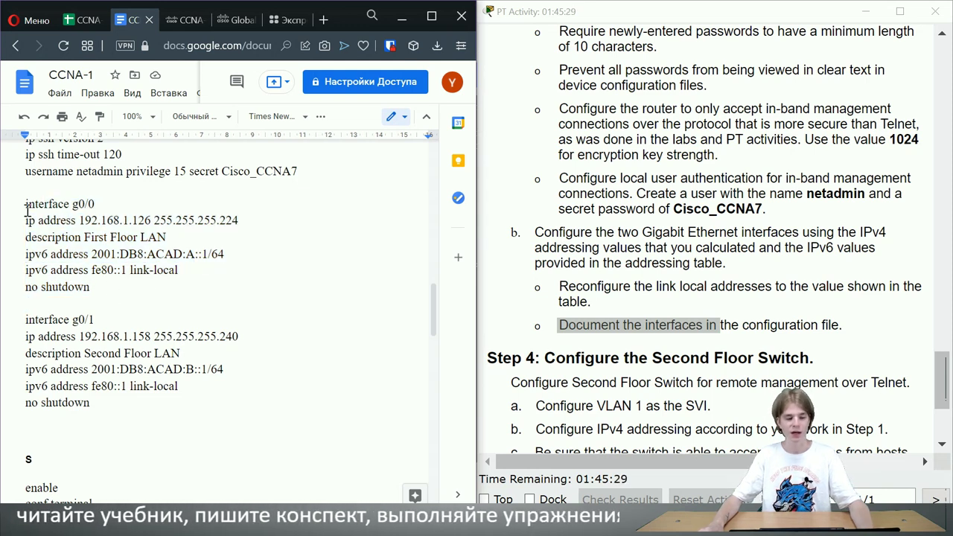
Copy the notes' router commands from the enable secret password through the g0/1 no shutdown into Host 3's Building-1 terminal session.
{"action": "scroll", "coordinate": [119, 269], "scroll_direction": "up", "scroll_amount": 10}
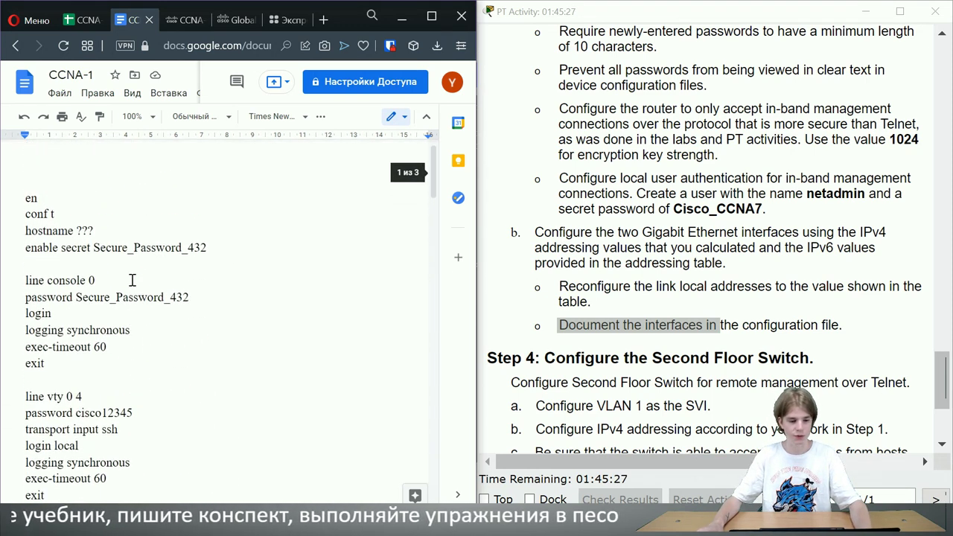
{"action": "left_click_drag", "start_coordinate": [24, 272], "coordinate": [179, 284]}
{"action": "scroll", "coordinate": [186, 260], "scroll_direction": "down", "scroll_amount": 8}
{"action": "scroll", "coordinate": [196, 295], "scroll_direction": "down", "scroll_amount": 5}
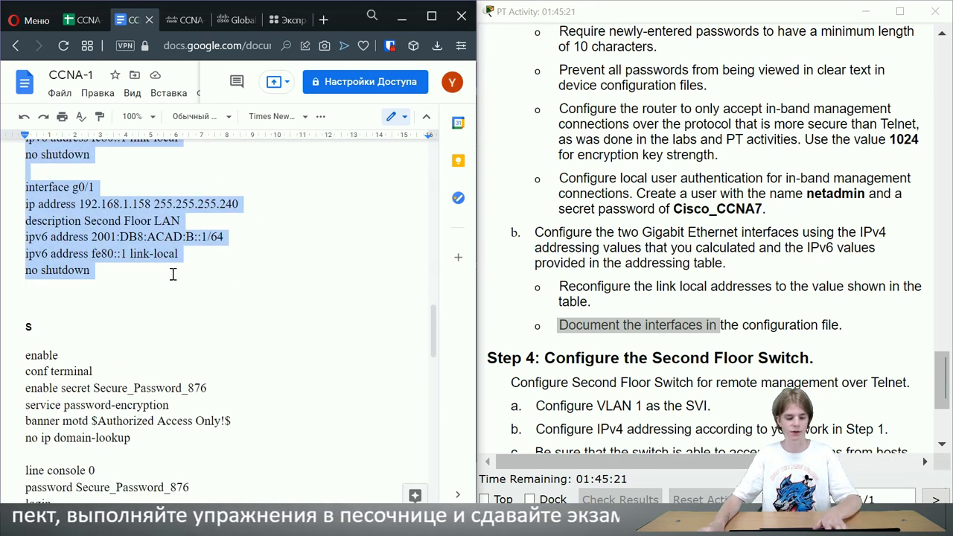
{"action": "scroll", "coordinate": [243, 370], "scroll_direction": "up", "scroll_amount": 13}
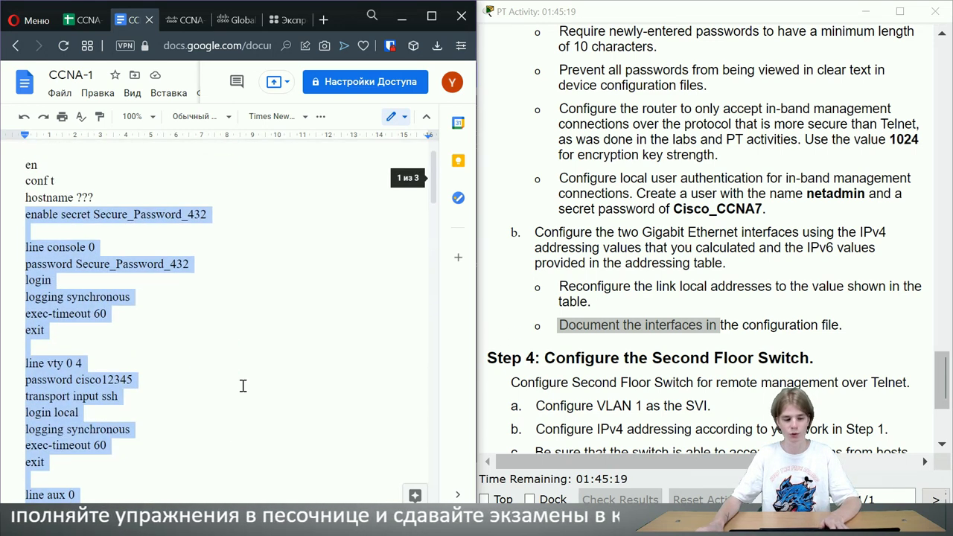
{"action": "scroll", "coordinate": [139, 237], "scroll_direction": "down", "scroll_amount": 5}
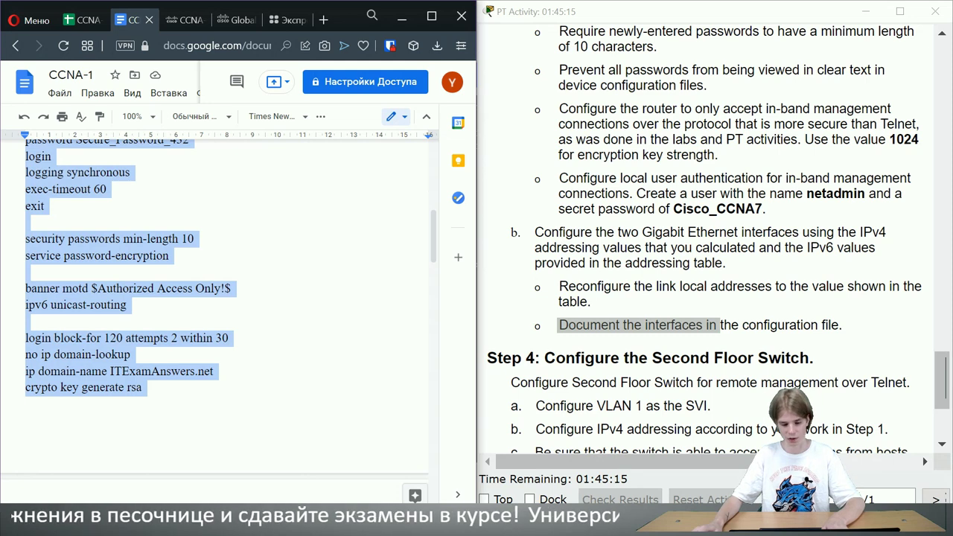
{"action": "key", "text": "alt+Tab"}
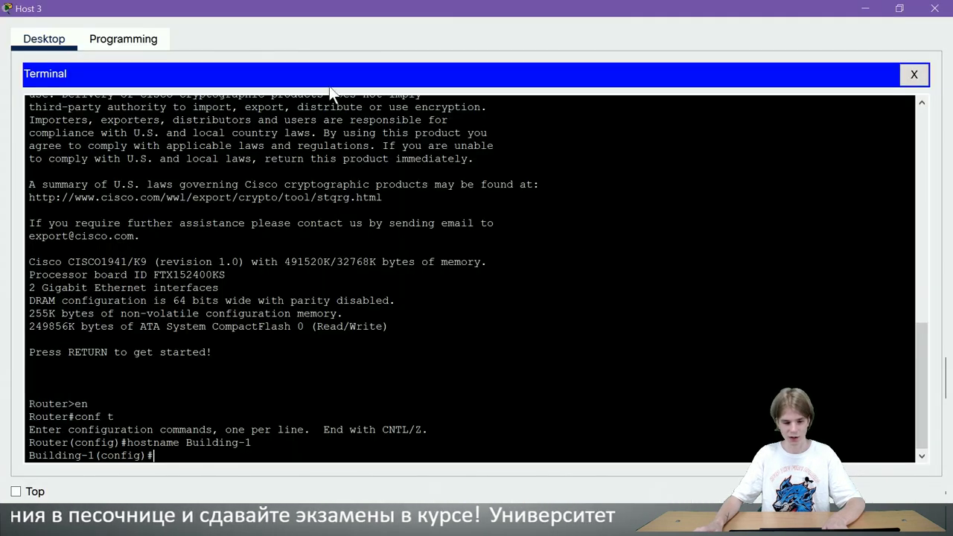
{"action": "right_click", "coordinate": [397, 299]}
{"action": "left_click", "coordinate": [428, 326]}
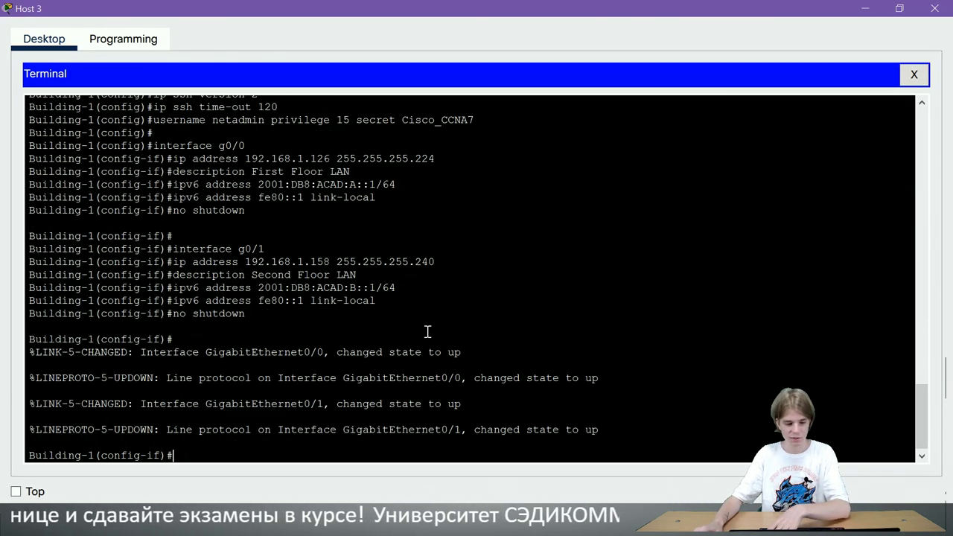
Review the terminal output of the pasted commands, from the hostname to the g0/1 interface configuration.
{"action": "scroll", "coordinate": [393, 344], "scroll_direction": "up", "scroll_amount": 5}
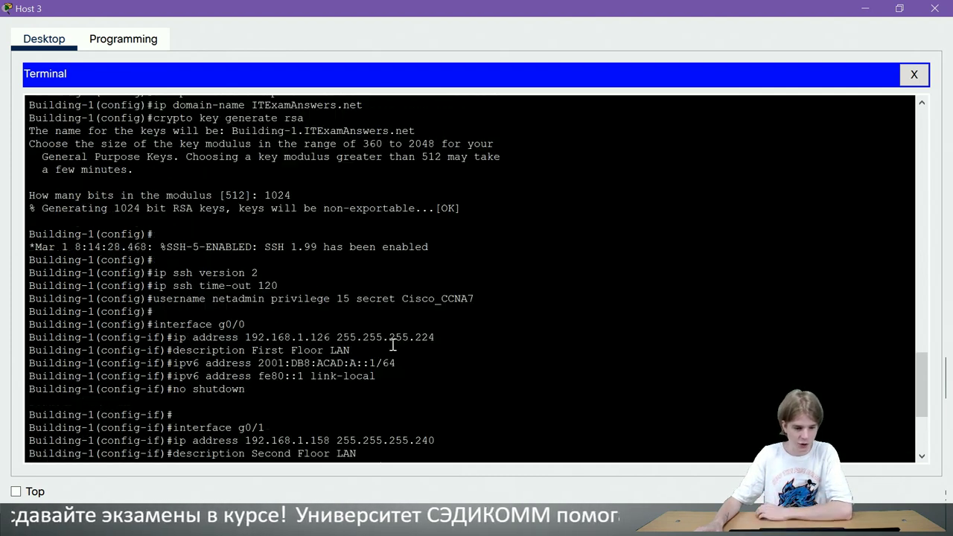
{"action": "scroll", "coordinate": [328, 265], "scroll_direction": "up", "scroll_amount": 2}
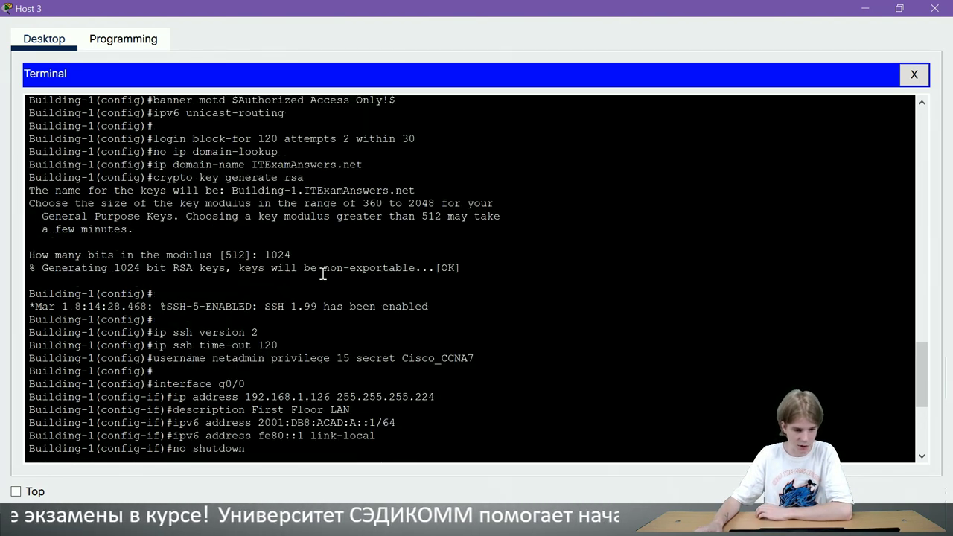
{"action": "scroll", "coordinate": [322, 273], "scroll_direction": "up", "scroll_amount": 10}
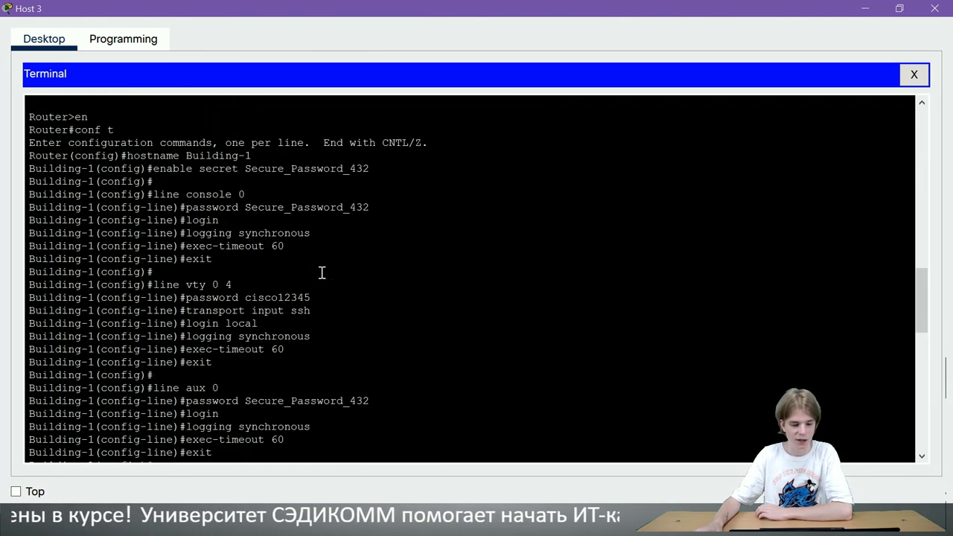
{"action": "scroll", "coordinate": [321, 273], "scroll_direction": "down", "scroll_amount": 10}
{"action": "scroll", "coordinate": [321, 273], "scroll_direction": "down", "scroll_amount": 6}
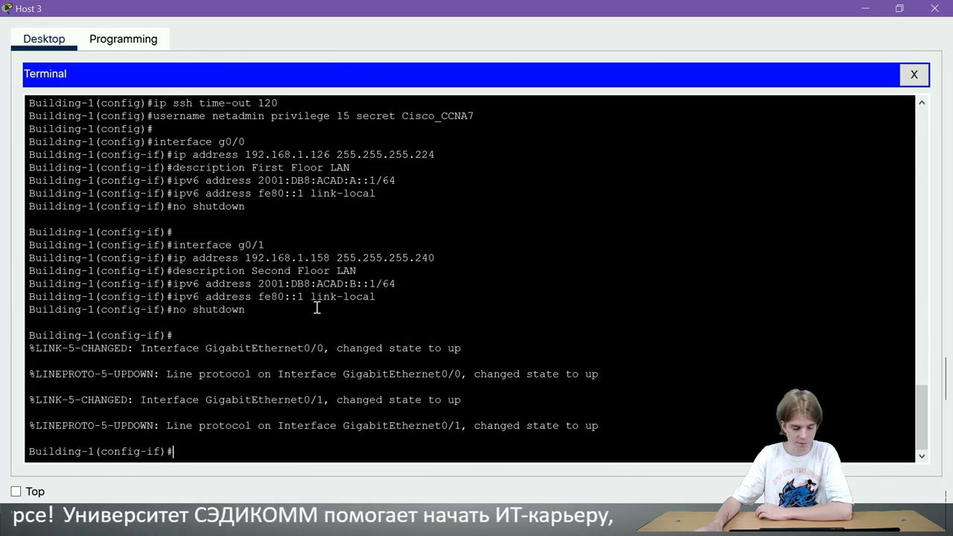
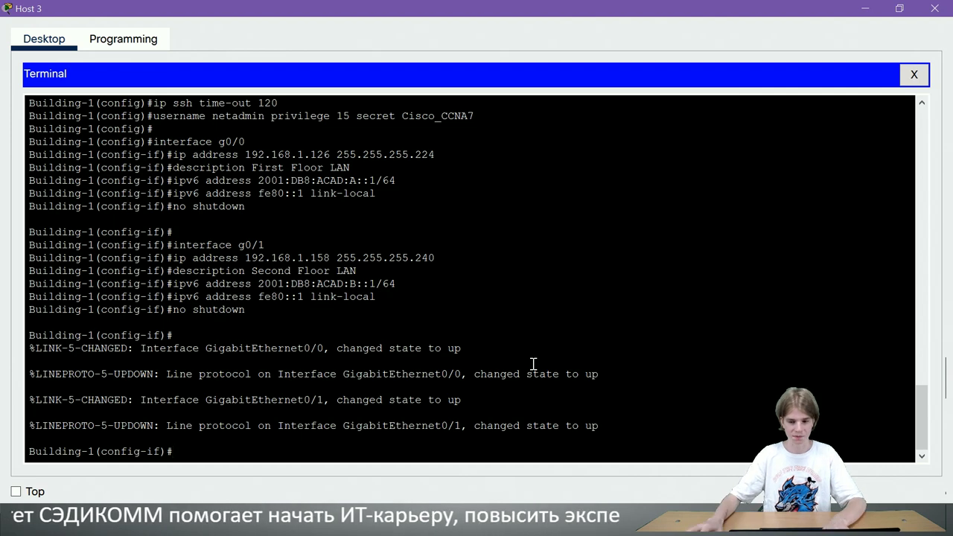
Switch to the PT Activity instructions and read on from Step 3 to Step 4, Configure the Second Floor Switch.
{"action": "key", "text": "alt+Tab"}
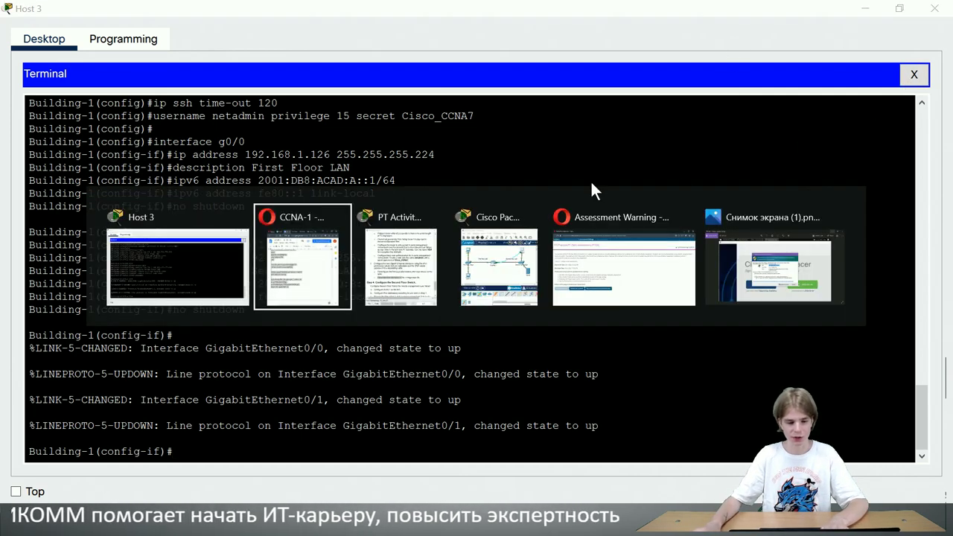
{"action": "left_click", "coordinate": [149, 296]}
{"action": "key", "text": "alt+Tab"}
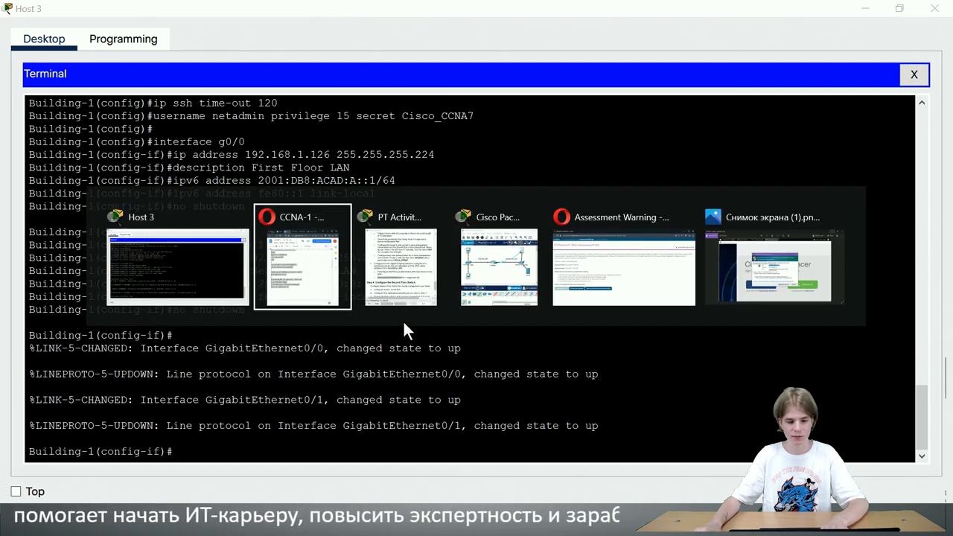
{"action": "left_click", "coordinate": [428, 313]}
{"action": "scroll", "coordinate": [676, 290], "scroll_direction": "up", "scroll_amount": 5}
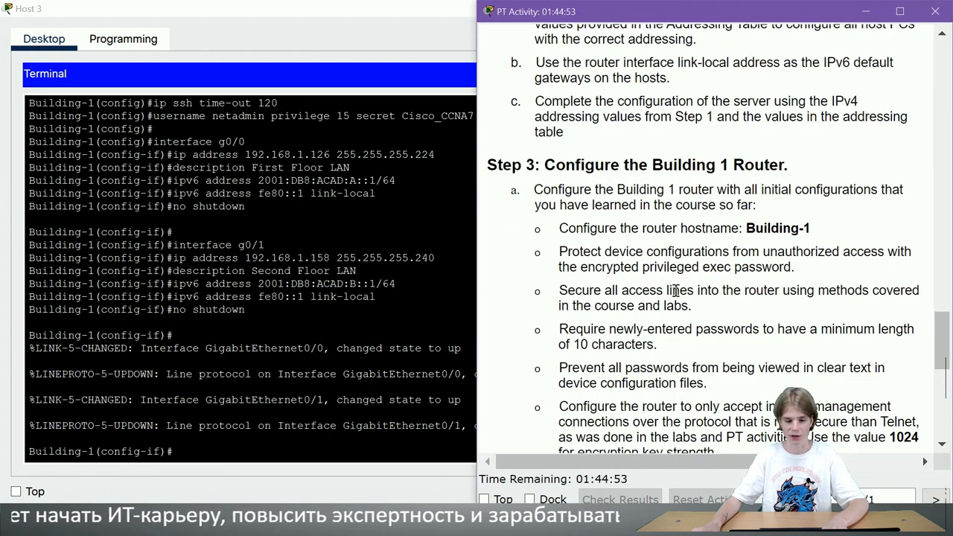
{"action": "left_click_drag", "start_coordinate": [666, 164], "coordinate": [744, 167]}
{"action": "scroll", "coordinate": [719, 219], "scroll_direction": "down", "scroll_amount": 6}
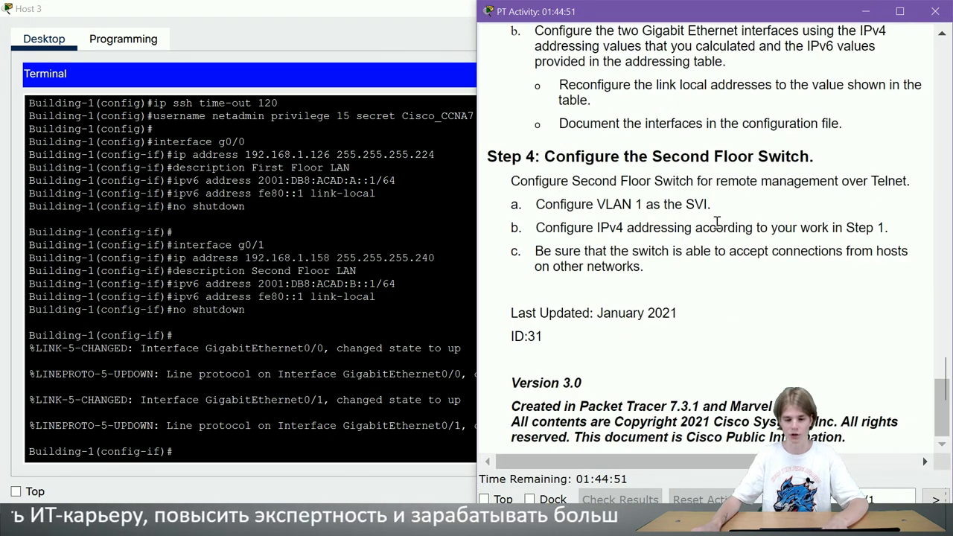
{"action": "left_click_drag", "start_coordinate": [628, 158], "coordinate": [710, 159]}
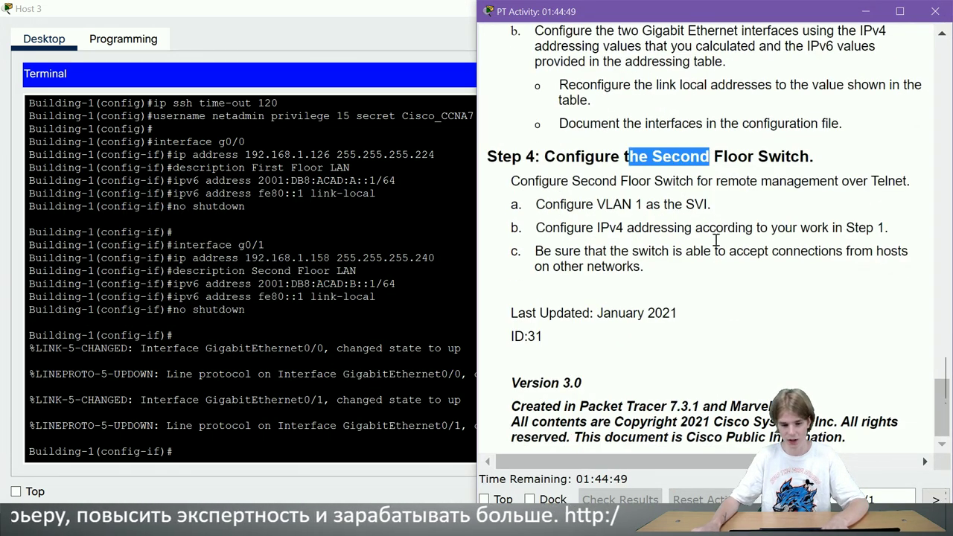
{"action": "left_click", "coordinate": [715, 242]}
In the Packet Tracer topology, move the console cable from Building 1 to the Second Floor Switch's Console port, keeping Host 3 connected.
{"action": "key", "text": "alt+Tab"}
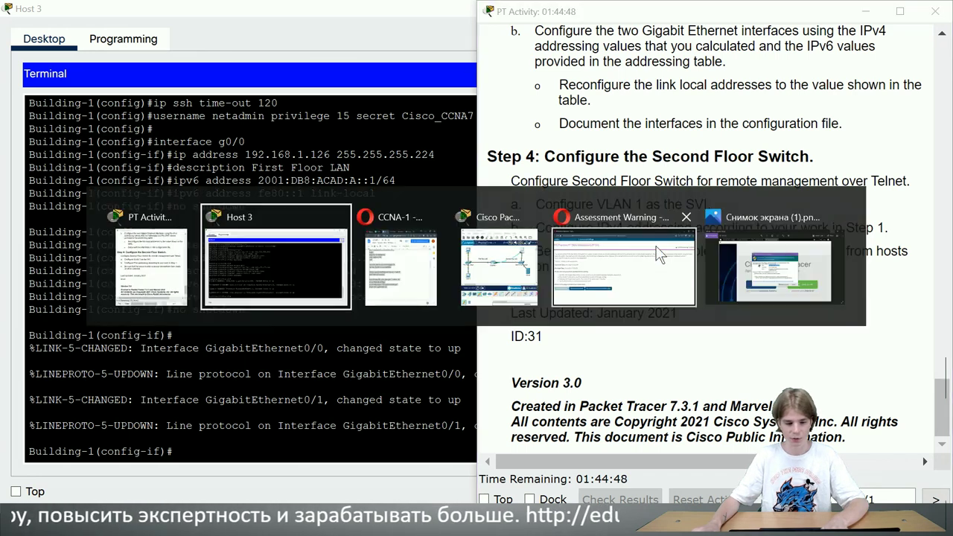
{"action": "left_click", "coordinate": [496, 278]}
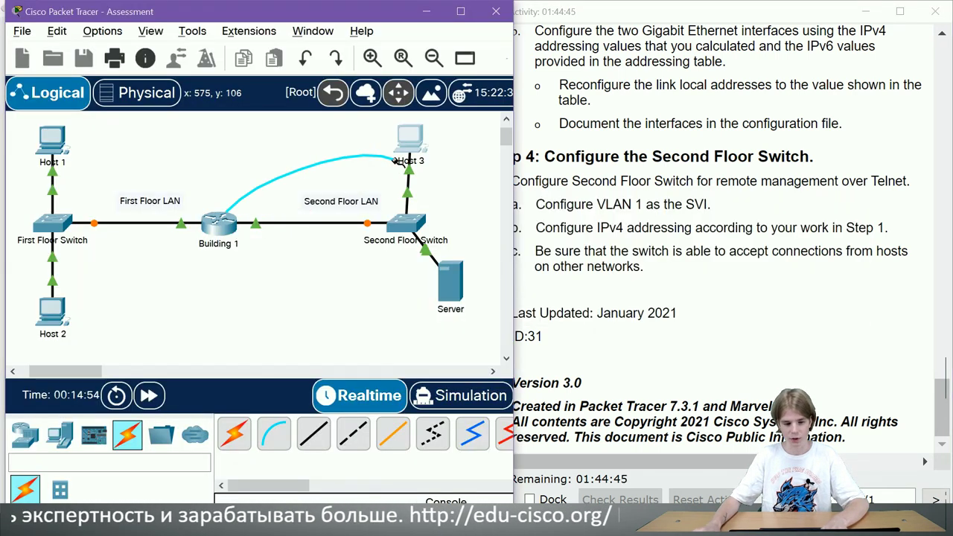
{"action": "left_click", "coordinate": [411, 140]}
{"action": "left_click", "coordinate": [454, 149]}
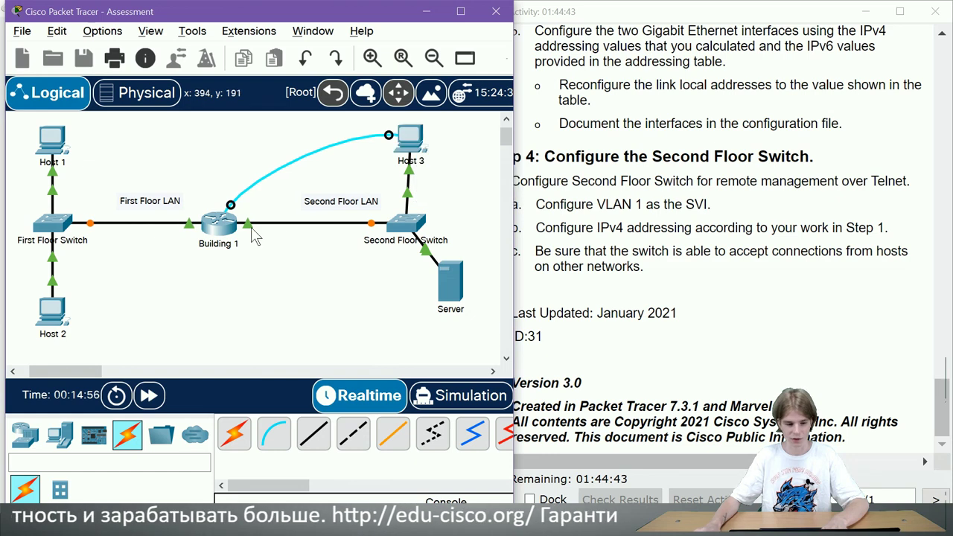
{"action": "left_click", "coordinate": [405, 221]}
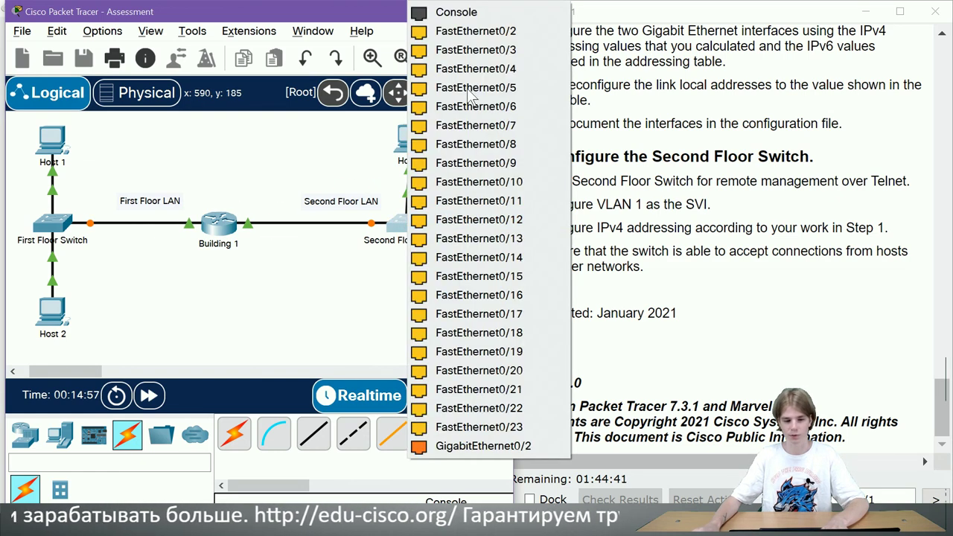
{"action": "left_click", "coordinate": [489, 13]}
Restart the Terminal on Host 3 and begin a console session with the Second Floor Switch.
{"action": "left_click", "coordinate": [416, 158]}
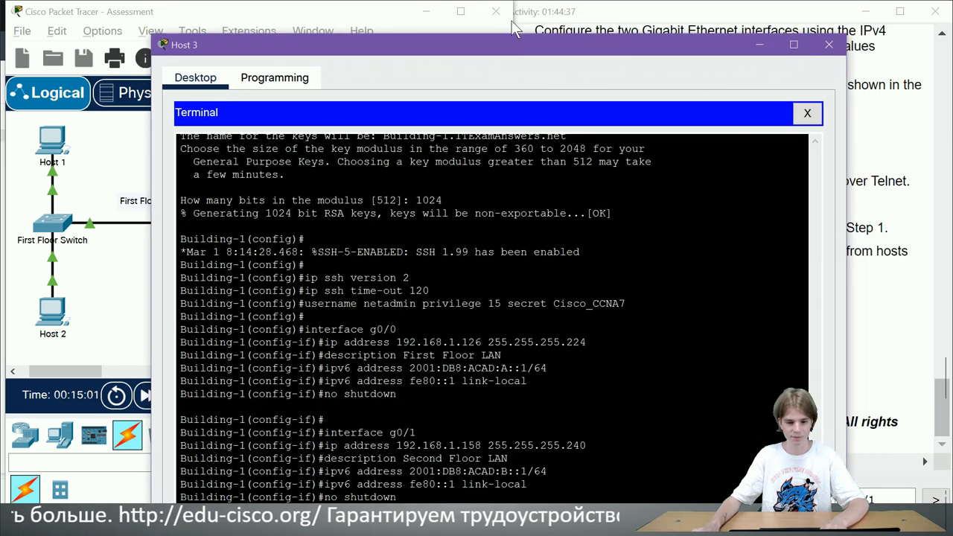
{"action": "double_click", "coordinate": [533, 7]}
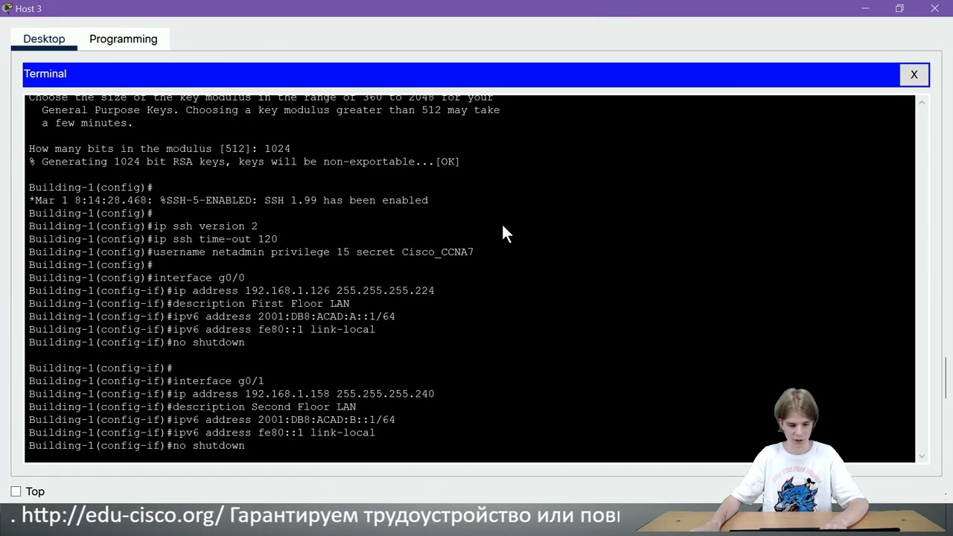
{"action": "left_click", "coordinate": [914, 73]}
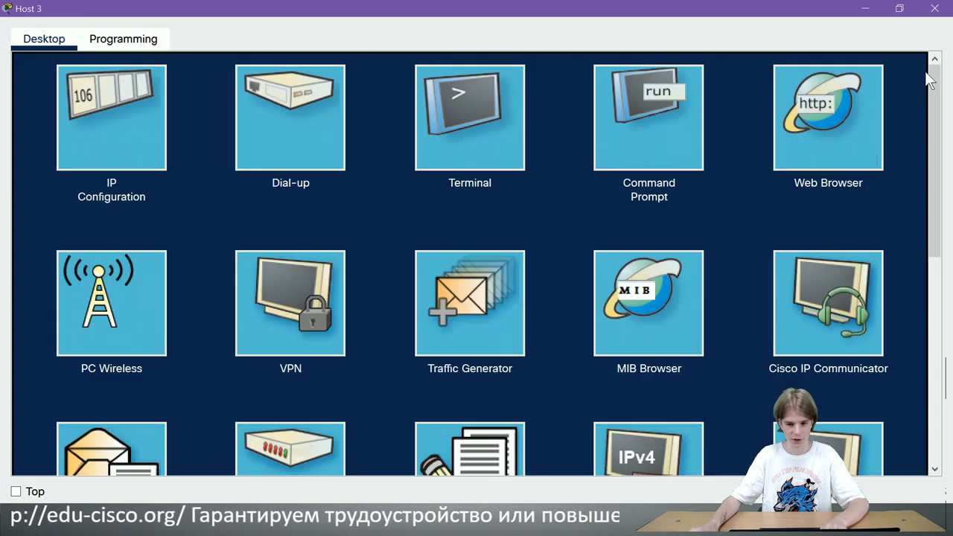
{"action": "left_click", "coordinate": [520, 136]}
{"action": "left_click", "coordinate": [902, 253]}
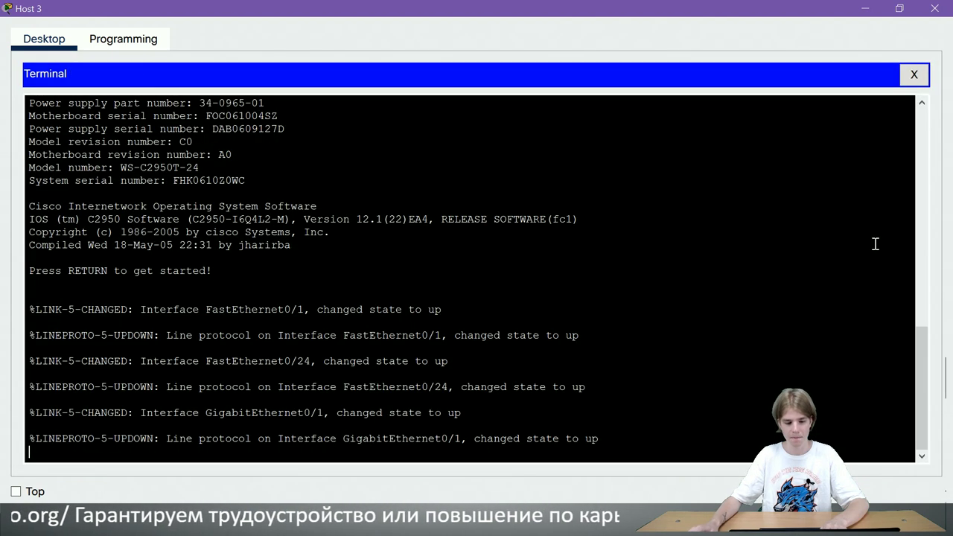
{"action": "key", "text": "Return"}
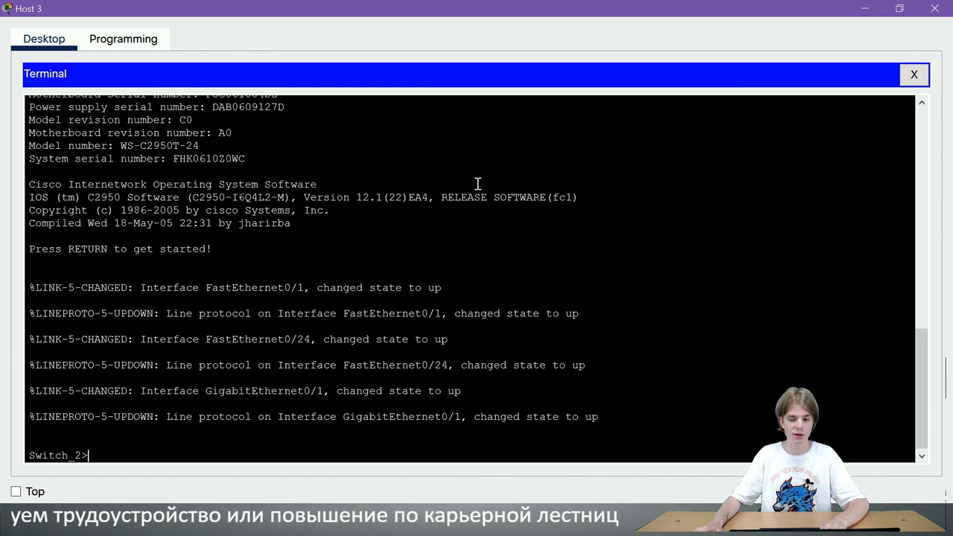
Read Step 4's requirements for the VLAN 1 SVI, IPv4 addressing and connections from hosts on other networks.
{"action": "left_click", "coordinate": [864, 8]}
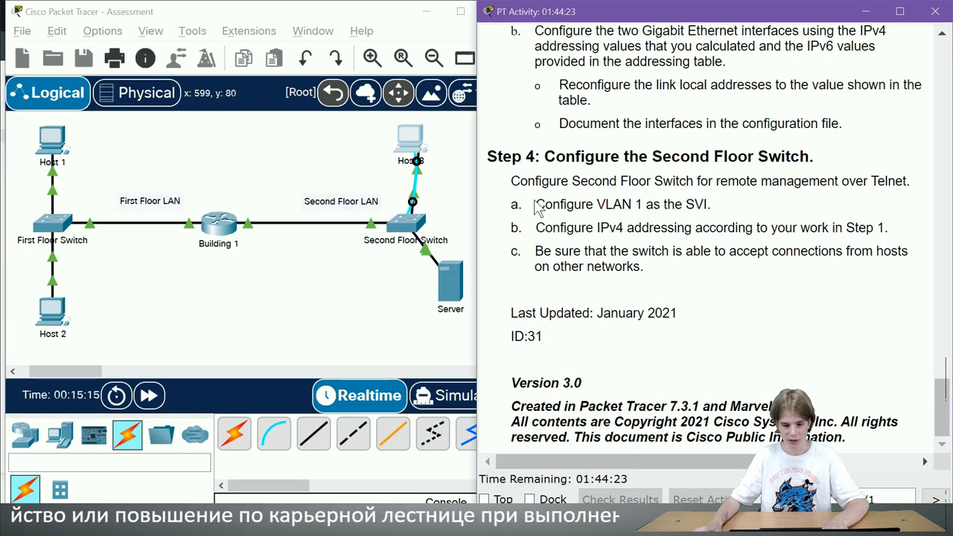
{"action": "left_click_drag", "start_coordinate": [534, 206], "coordinate": [742, 212]}
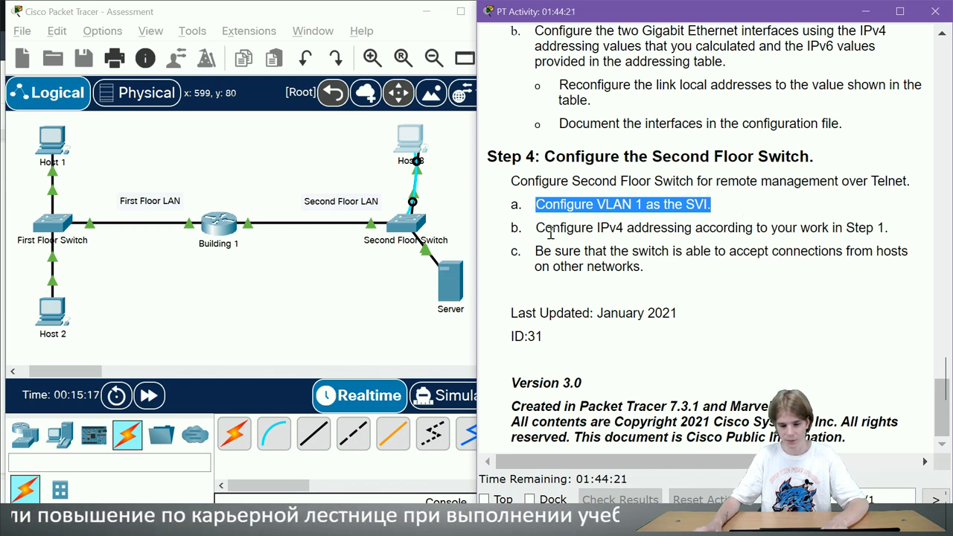
{"action": "left_click_drag", "start_coordinate": [547, 229], "coordinate": [699, 223]}
{"action": "left_click_drag", "start_coordinate": [674, 271], "coordinate": [540, 251]}
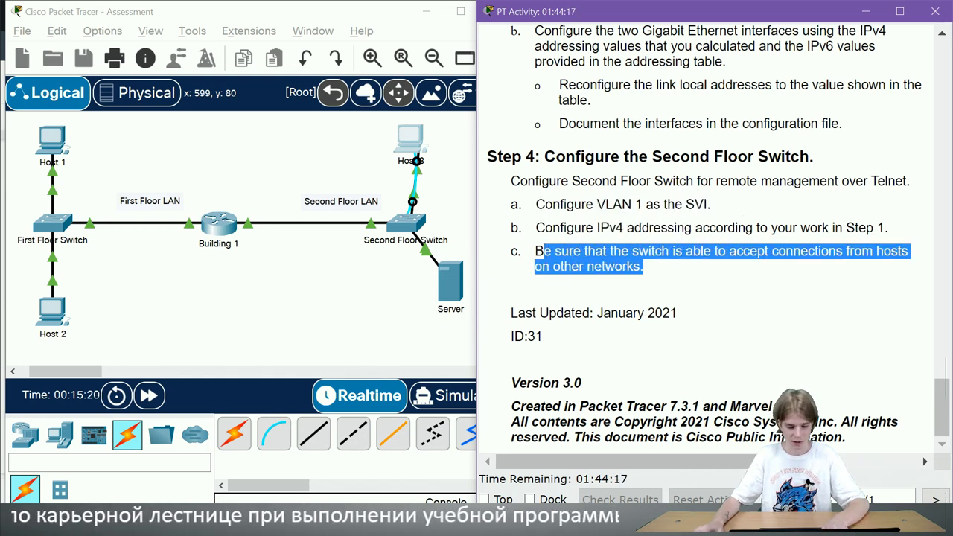
Switch to the browser and open the CCNA-1 addressing spreadsheet.
{"action": "key", "text": "alt+Tab"}
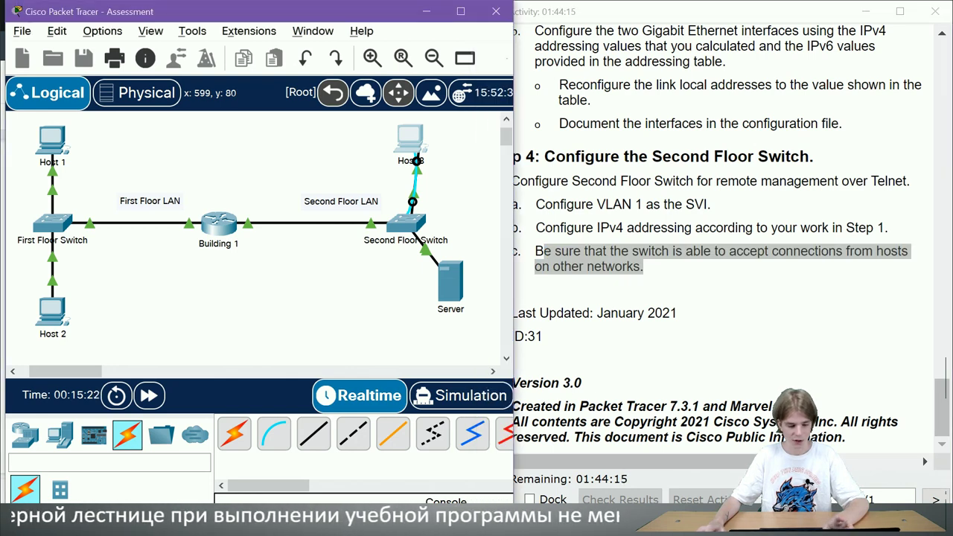
{"action": "key", "text": "alt+Tab"}
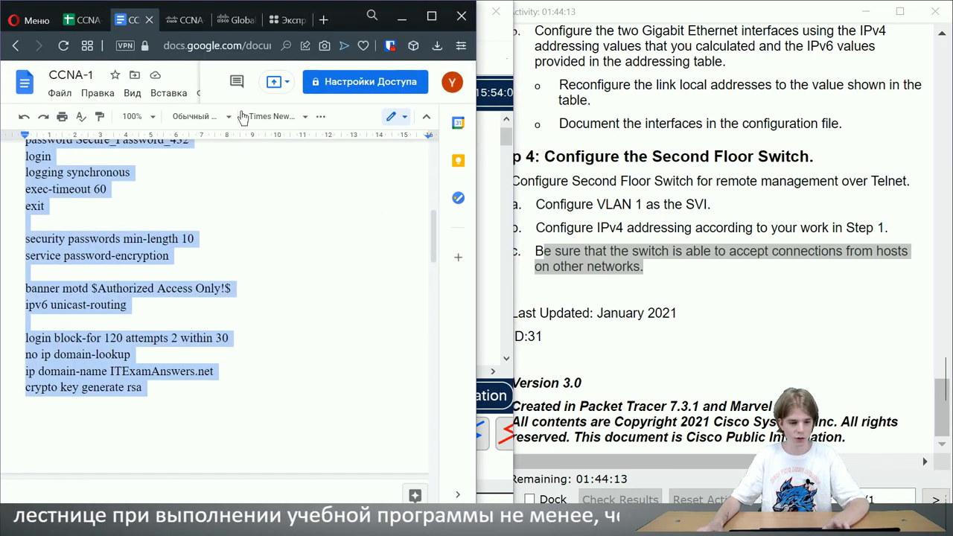
{"action": "left_click", "coordinate": [85, 20]}
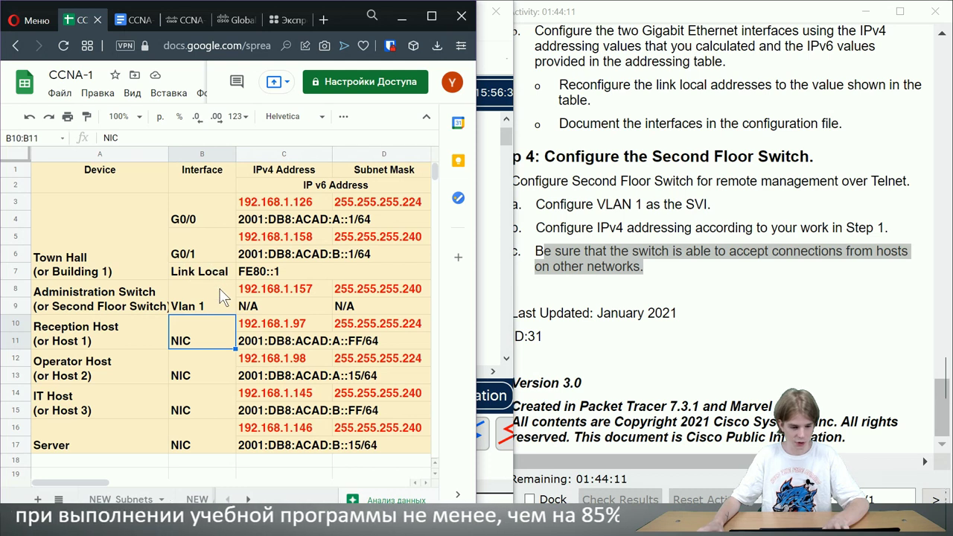
Look up the Second Floor Switch's VLAN 1 IPv4 address, subnet mask and default gateway in the addressing spreadsheet.
{"action": "left_click", "coordinate": [89, 305]}
{"action": "left_click", "coordinate": [186, 294]}
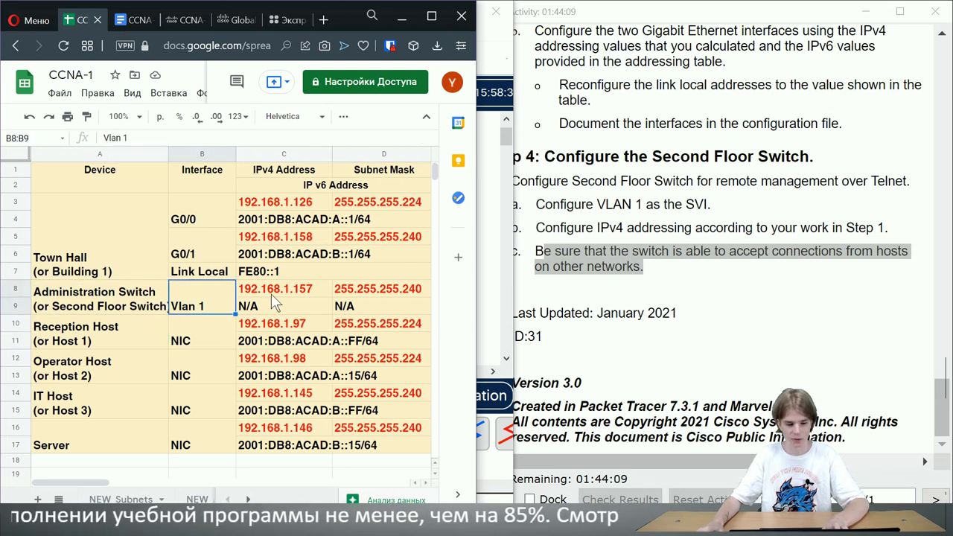
{"action": "left_click_drag", "start_coordinate": [249, 290], "coordinate": [380, 306]}
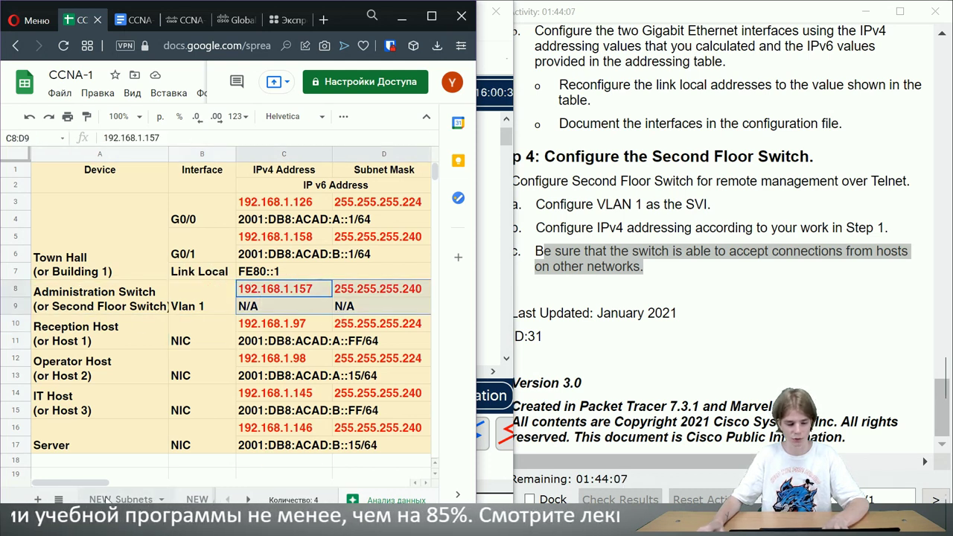
{"action": "left_click_drag", "start_coordinate": [478, 250], "coordinate": [622, 240]}
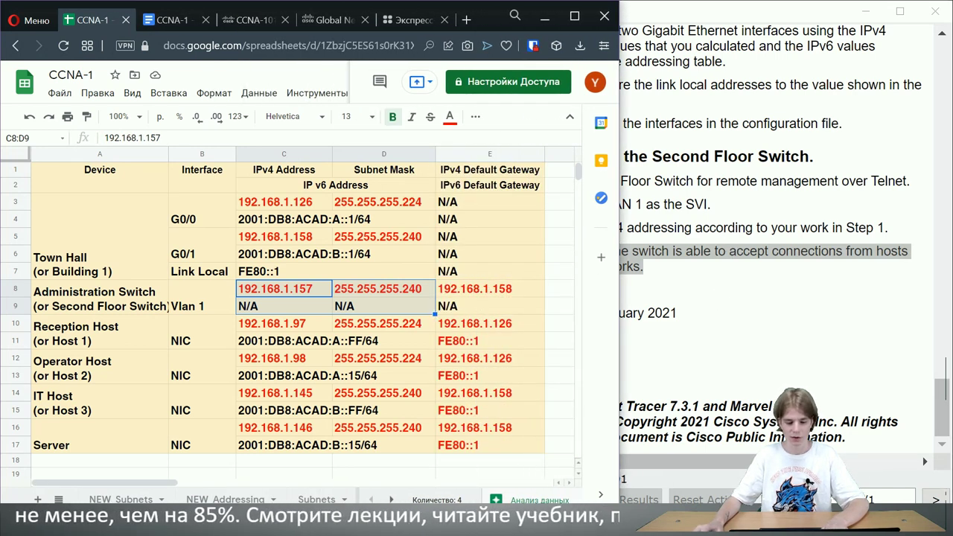
Open the CCNA-1 notes document and review the switch script's opening commands, from enable through no ip domain-lookup.
{"action": "left_click", "coordinate": [171, 20]}
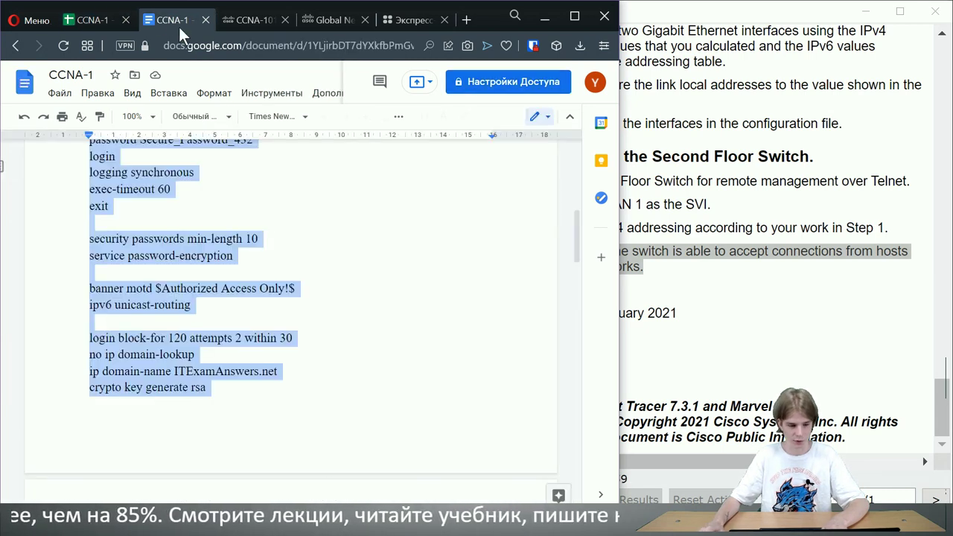
{"action": "scroll", "coordinate": [306, 277], "scroll_direction": "down", "scroll_amount": 10}
{"action": "scroll", "coordinate": [306, 277], "scroll_direction": "up", "scroll_amount": 3}
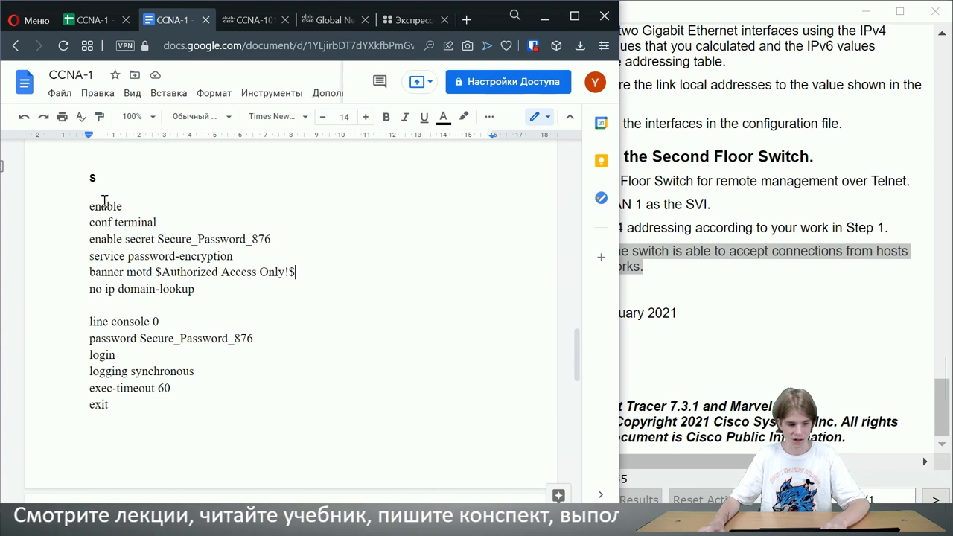
{"action": "left_click_drag", "start_coordinate": [90, 206], "coordinate": [156, 225]}
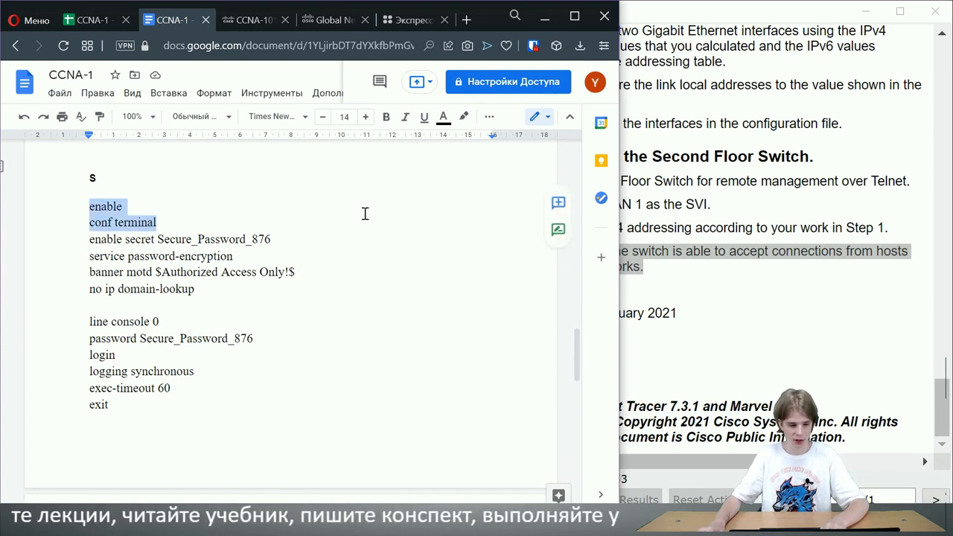
{"action": "left_click", "coordinate": [181, 222]}
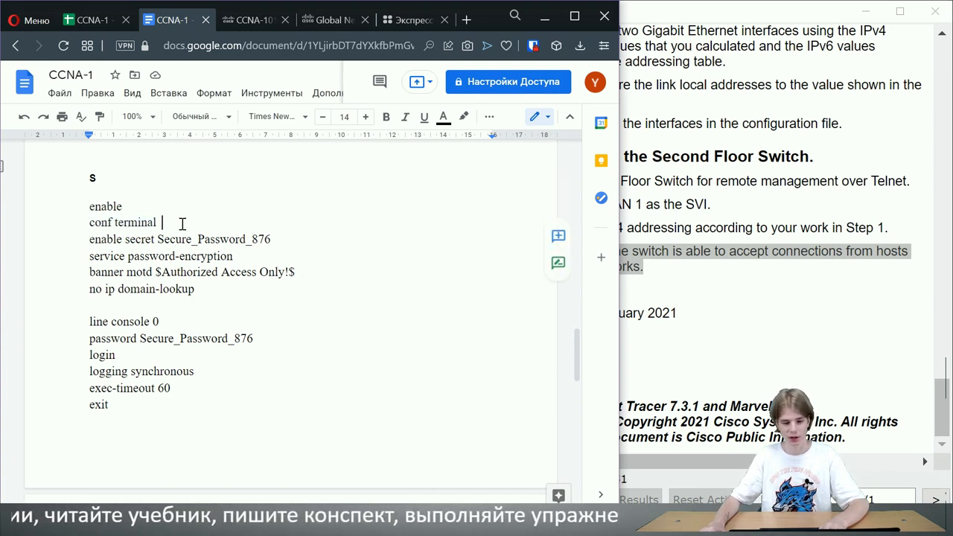
{"action": "left_click_drag", "start_coordinate": [206, 226], "coordinate": [272, 241]}
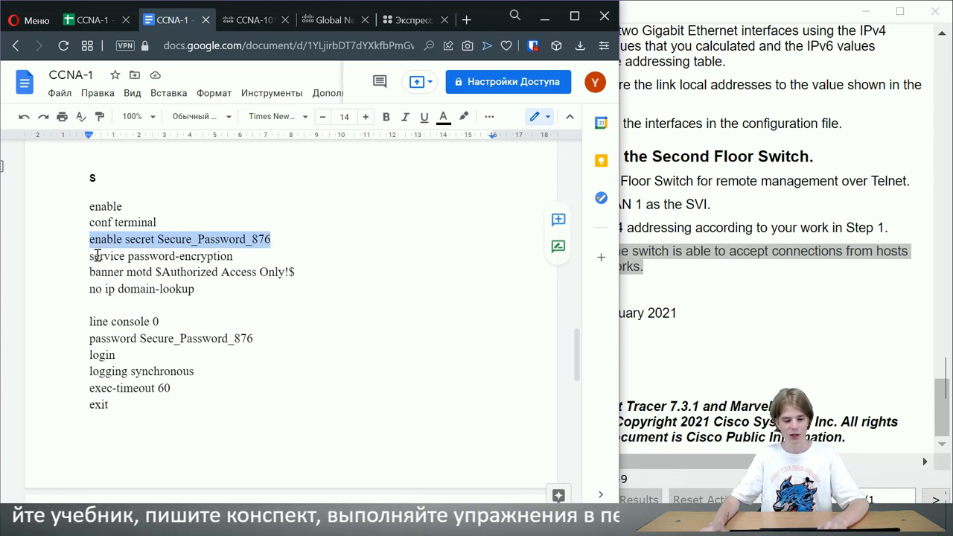
{"action": "left_click_drag", "start_coordinate": [89, 256], "coordinate": [254, 255]}
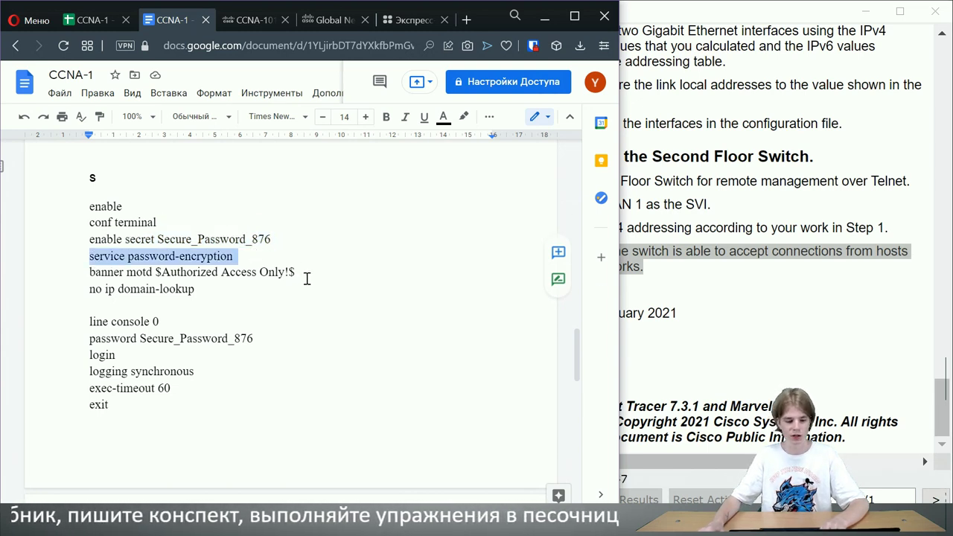
{"action": "left_click_drag", "start_coordinate": [305, 275], "coordinate": [80, 273]}
{"action": "left_click_drag", "start_coordinate": [209, 290], "coordinate": [91, 269]}
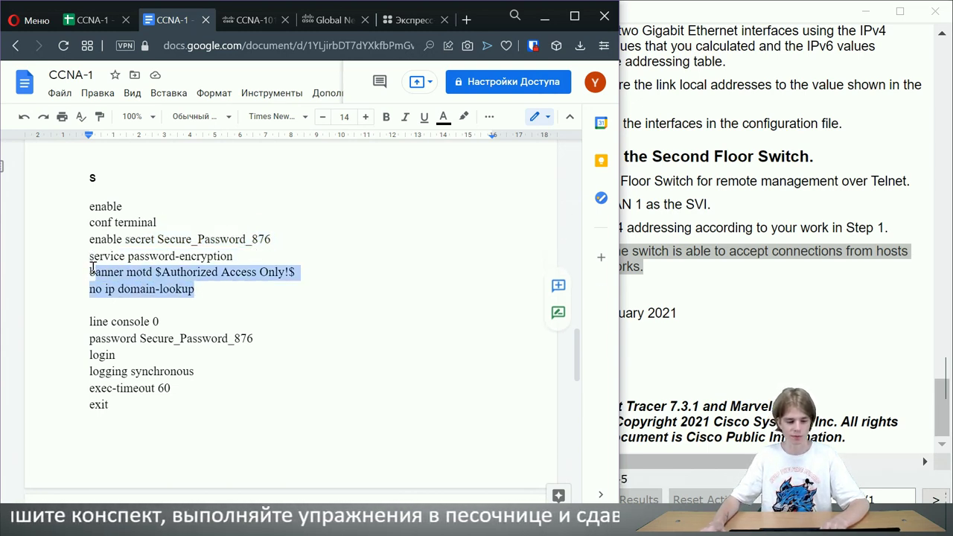
Review the switch script's line console 0 and line vty 0 15 blocks in the notes.
{"action": "scroll", "coordinate": [97, 314], "scroll_direction": "down", "scroll_amount": 2}
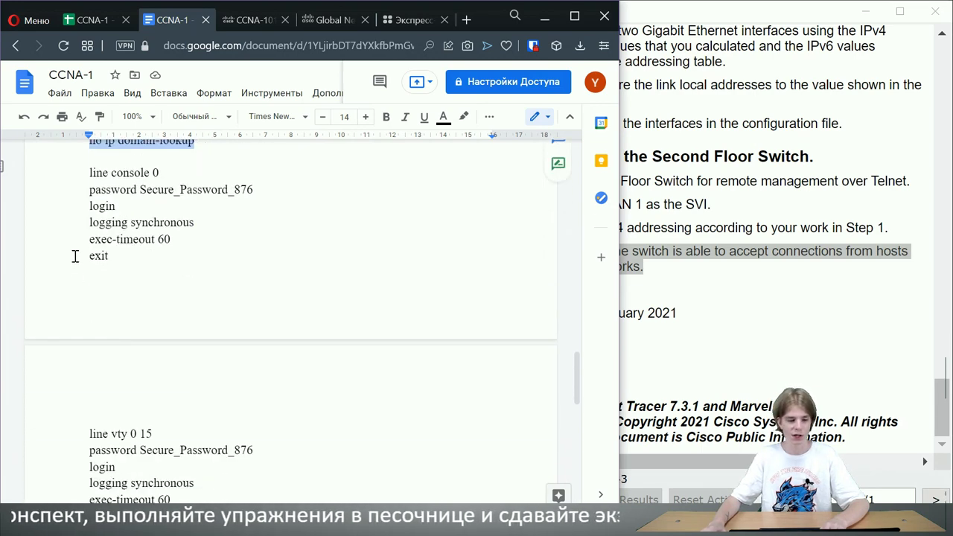
{"action": "scroll", "coordinate": [77, 245], "scroll_direction": "up", "scroll_amount": 1}
{"action": "left_click_drag", "start_coordinate": [85, 247], "coordinate": [152, 370]}
{"action": "scroll", "coordinate": [181, 260], "scroll_direction": "down", "scroll_amount": 4}
{"action": "scroll", "coordinate": [190, 305], "scroll_direction": "up", "scroll_amount": 2}
{"action": "scroll", "coordinate": [191, 320], "scroll_direction": "up", "scroll_amount": 1}
{"action": "scroll", "coordinate": [197, 318], "scroll_direction": "down", "scroll_amount": 4}
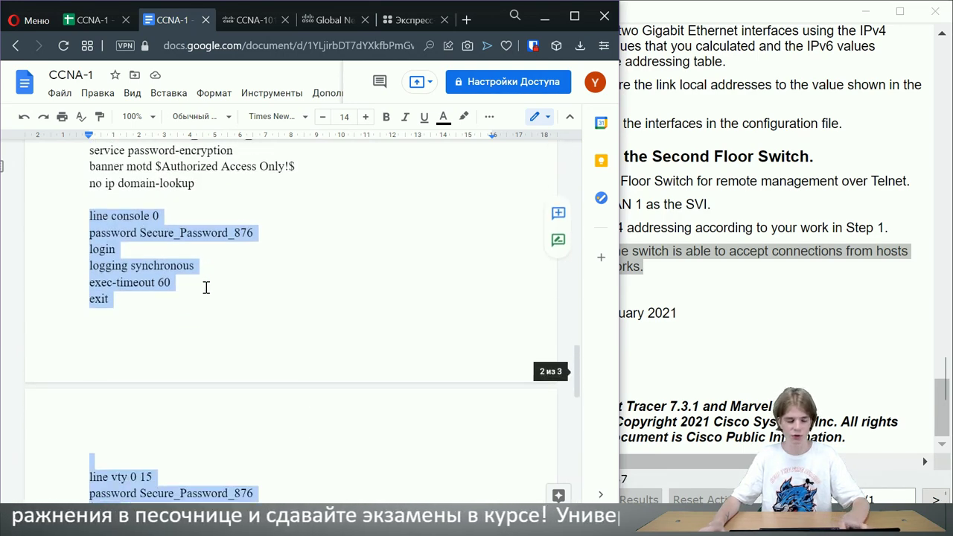
{"action": "left_click", "coordinate": [218, 325]}
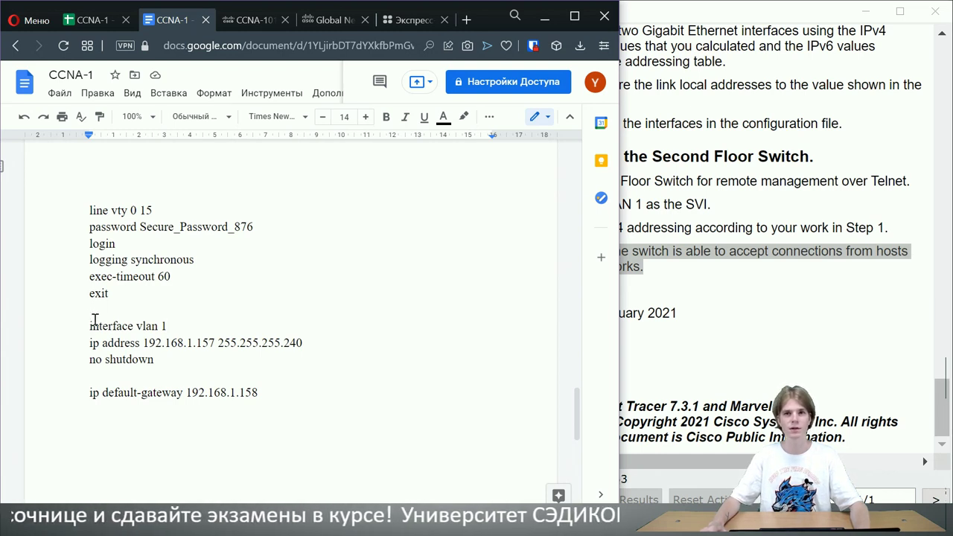
Check the interface vlan 1 addressing and ip default-gateway commands at the end of the switch script.
{"action": "left_click_drag", "start_coordinate": [90, 325], "coordinate": [153, 359]}
{"action": "left_click", "coordinate": [154, 360]}
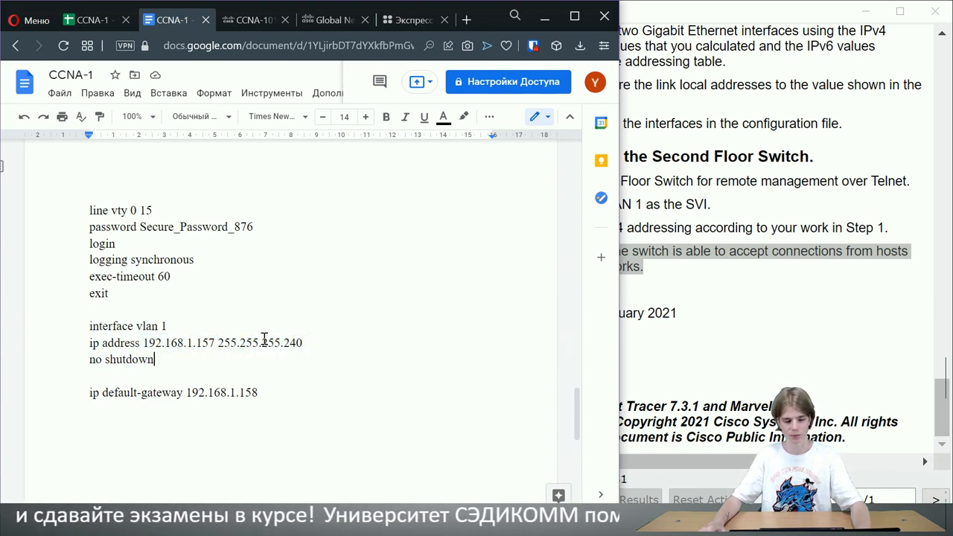
{"action": "left_click_drag", "start_coordinate": [312, 337], "coordinate": [184, 343]}
{"action": "scroll", "coordinate": [243, 280], "scroll_direction": "down", "scroll_amount": 2}
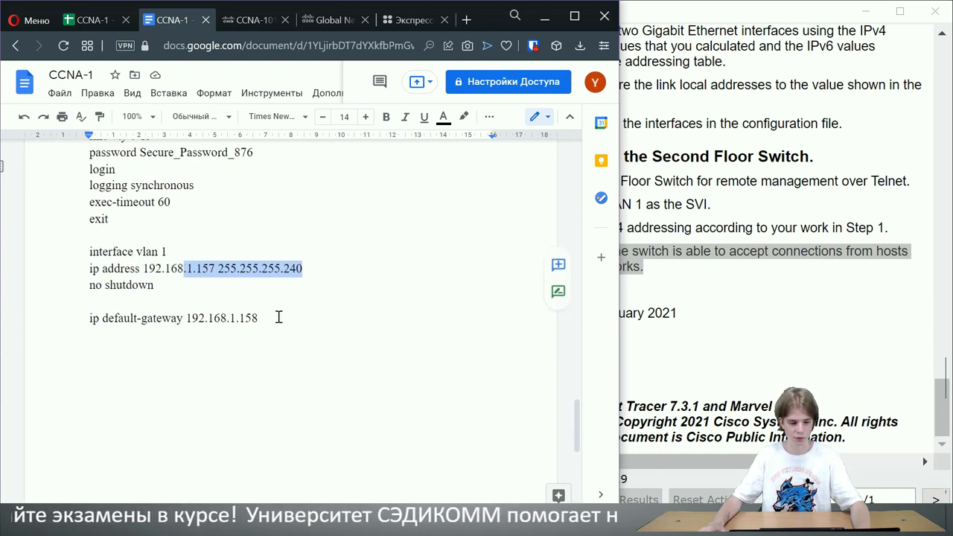
{"action": "scroll", "coordinate": [265, 312], "scroll_direction": "down", "scroll_amount": 2}
{"action": "scroll", "coordinate": [273, 330], "scroll_direction": "up", "scroll_amount": 2}
{"action": "left_click_drag", "start_coordinate": [272, 328], "coordinate": [88, 320]}
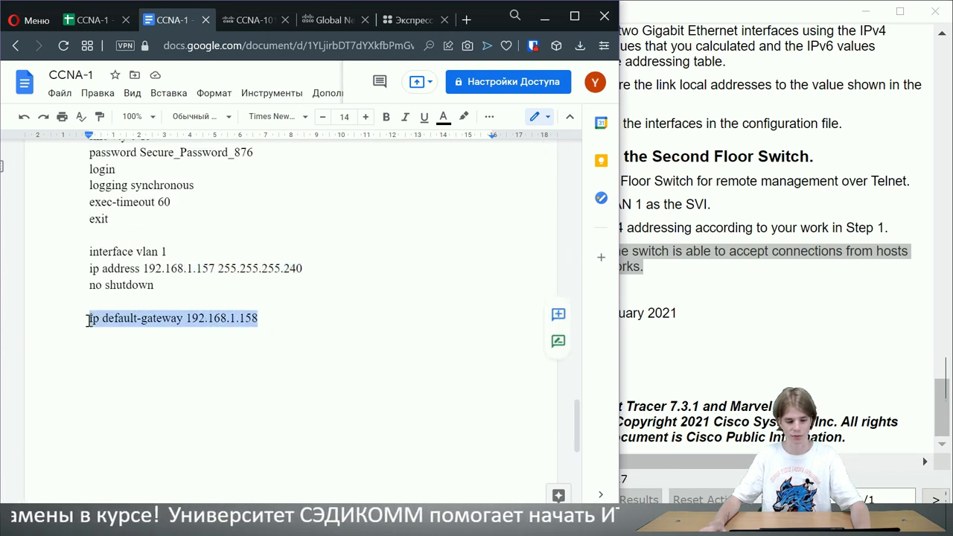
{"action": "left_click", "coordinate": [279, 318]}
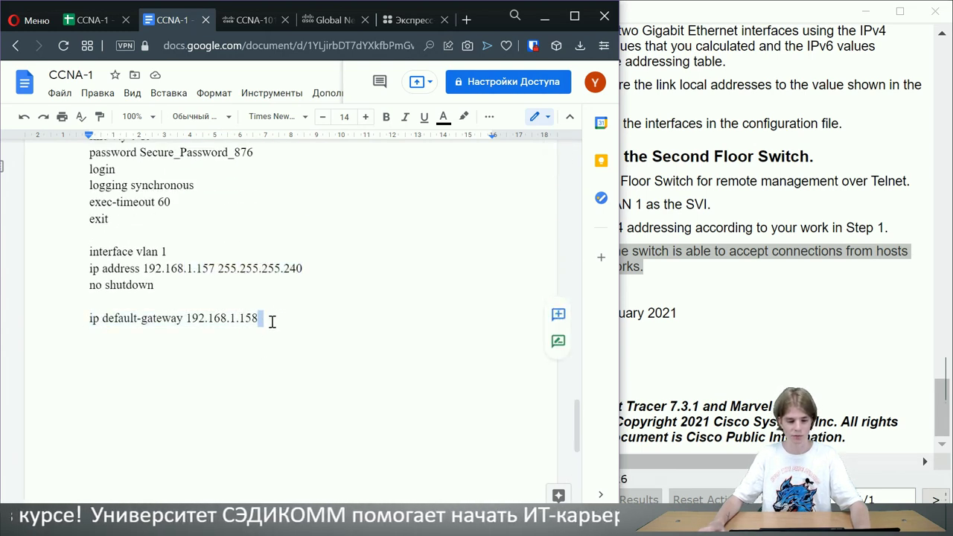
Run the copied switch script in Host 3's Terminal, setting the enable secret and line passwords, VLAN 1 to 192.168.1.157 255.255.255.240 and gateway 192.168.1.158.
{"action": "left_click_drag", "start_coordinate": [272, 322], "coordinate": [91, 211]}
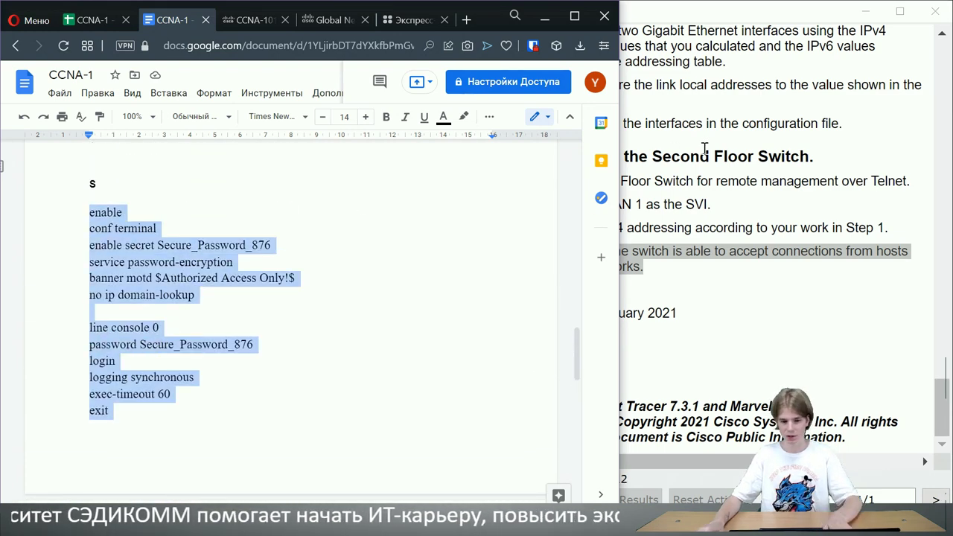
{"action": "left_click", "coordinate": [543, 16]}
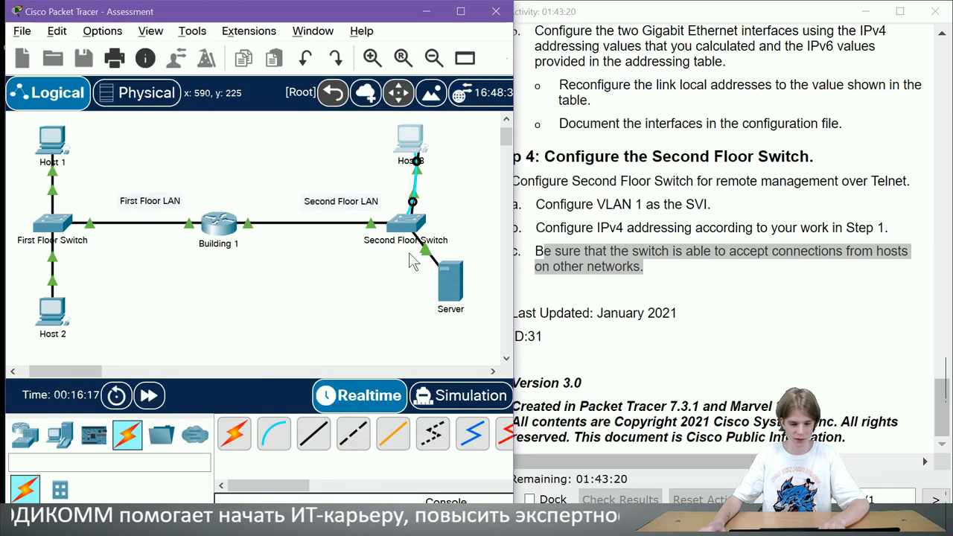
{"action": "left_click", "coordinate": [410, 137]}
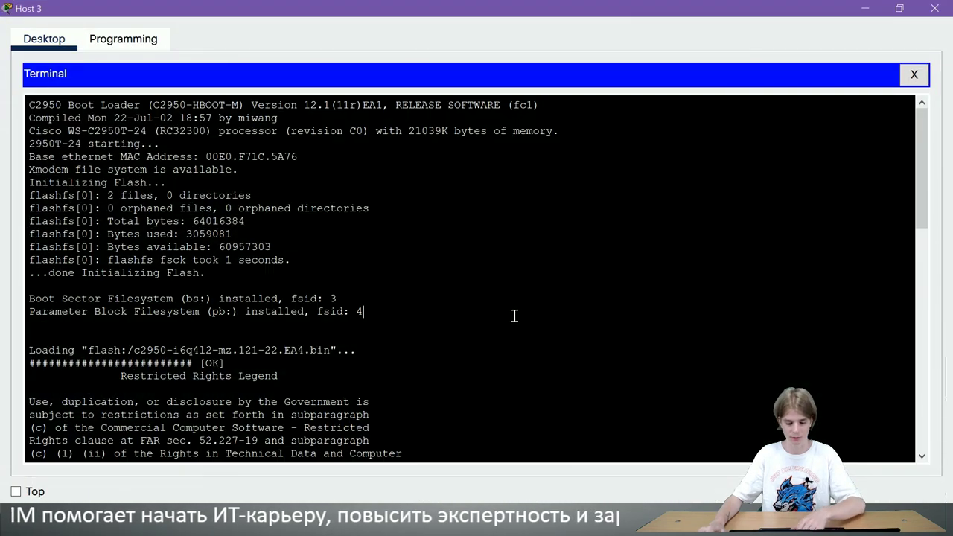
{"action": "key", "text": "Return"}
{"action": "key", "text": "Return"}
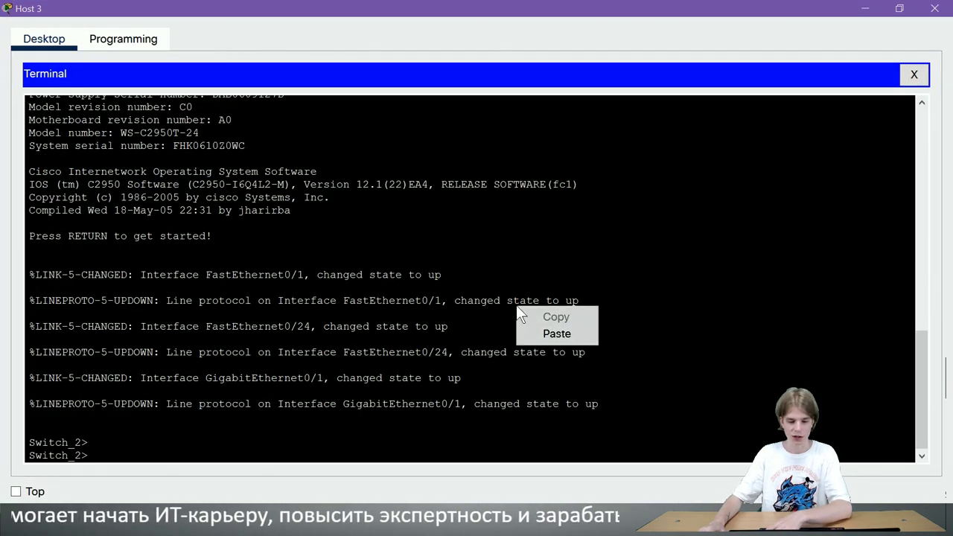
{"action": "left_click", "coordinate": [580, 335]}
{"action": "scroll", "coordinate": [546, 314], "scroll_direction": "up", "scroll_amount": 3}
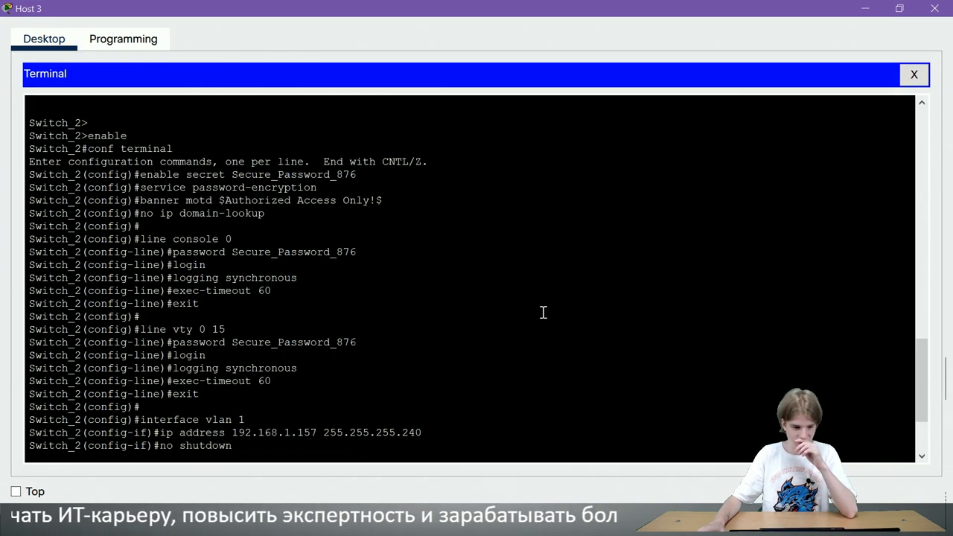
{"action": "scroll", "coordinate": [540, 302], "scroll_direction": "down", "scroll_amount": 3}
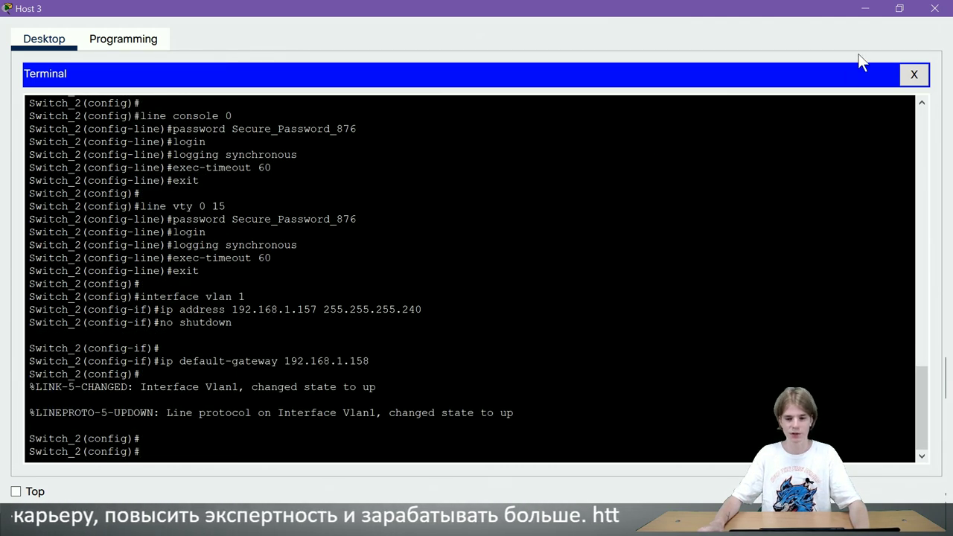
Return to the PT Activity instructions and review the Step 1 and Step 2 requirements for host addressing.
{"action": "key", "text": "alt+Tab"}
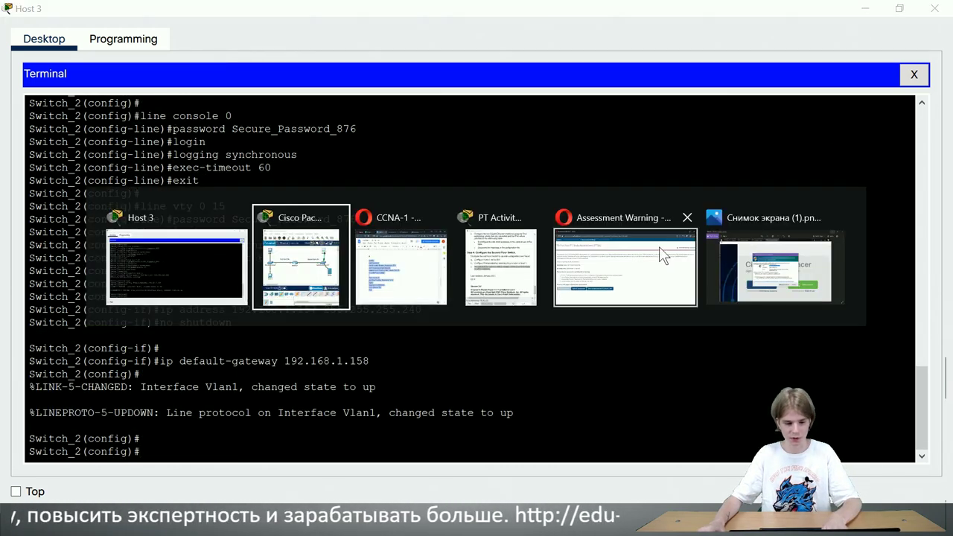
{"action": "key", "text": "alt+Tab"}
{"action": "key", "text": "alt+Tab"}
{"action": "key", "text": "alt+Tab"}
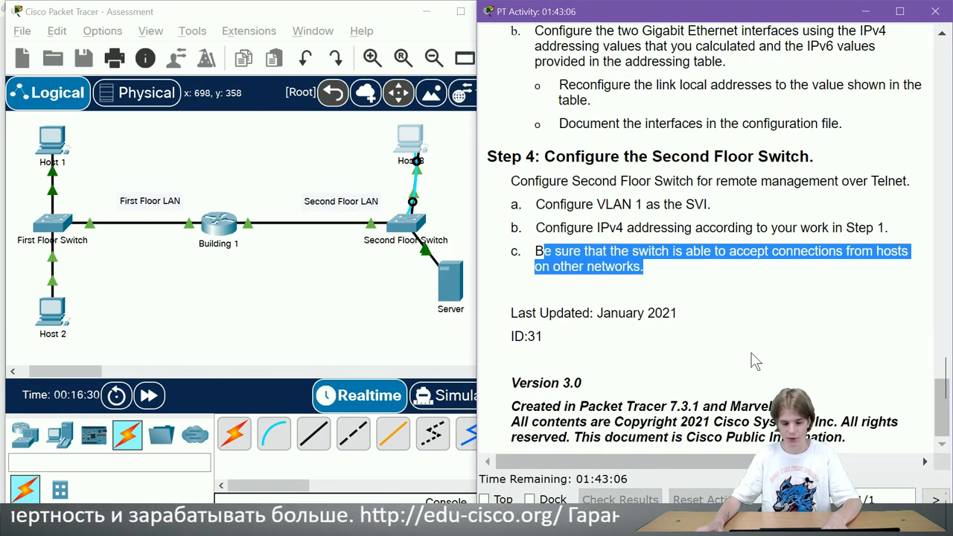
{"action": "scroll", "coordinate": [642, 312], "scroll_direction": "up", "scroll_amount": 1}
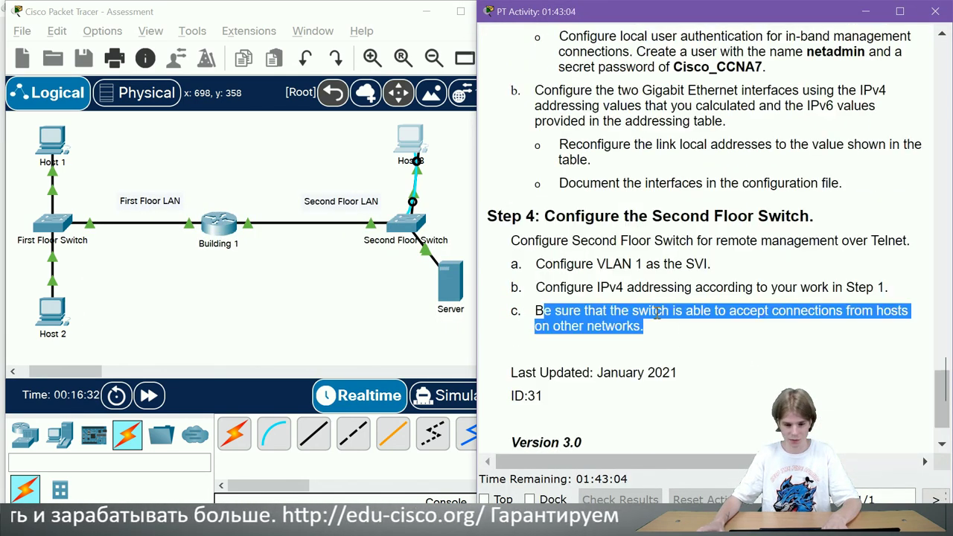
{"action": "scroll", "coordinate": [732, 385], "scroll_direction": "up", "scroll_amount": 15}
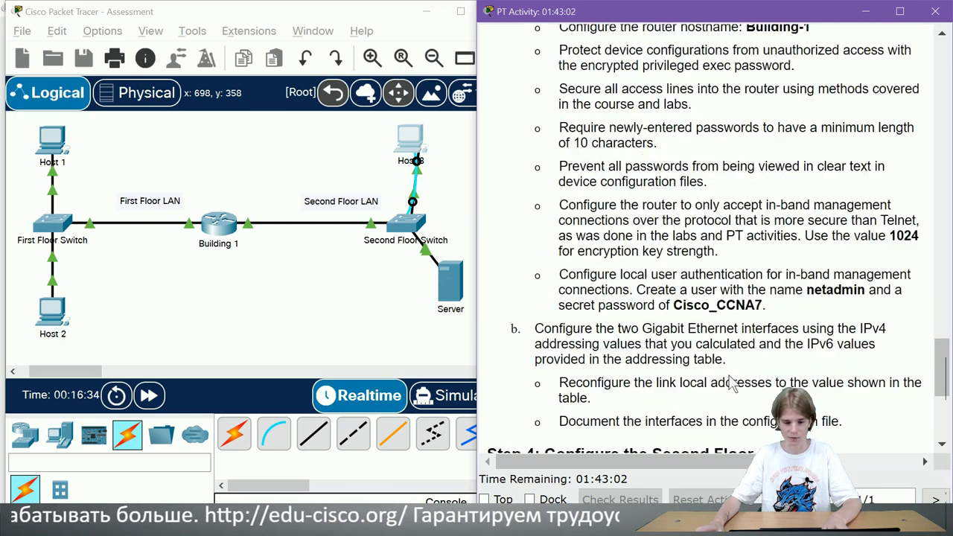
{"action": "scroll", "coordinate": [733, 384], "scroll_direction": "up", "scroll_amount": 10}
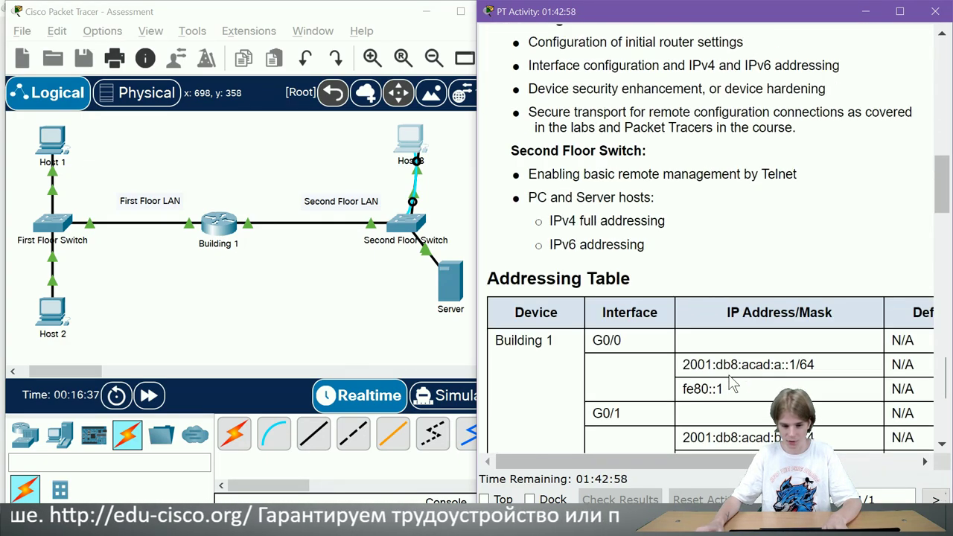
{"action": "scroll", "coordinate": [729, 366], "scroll_direction": "down", "scroll_amount": 8}
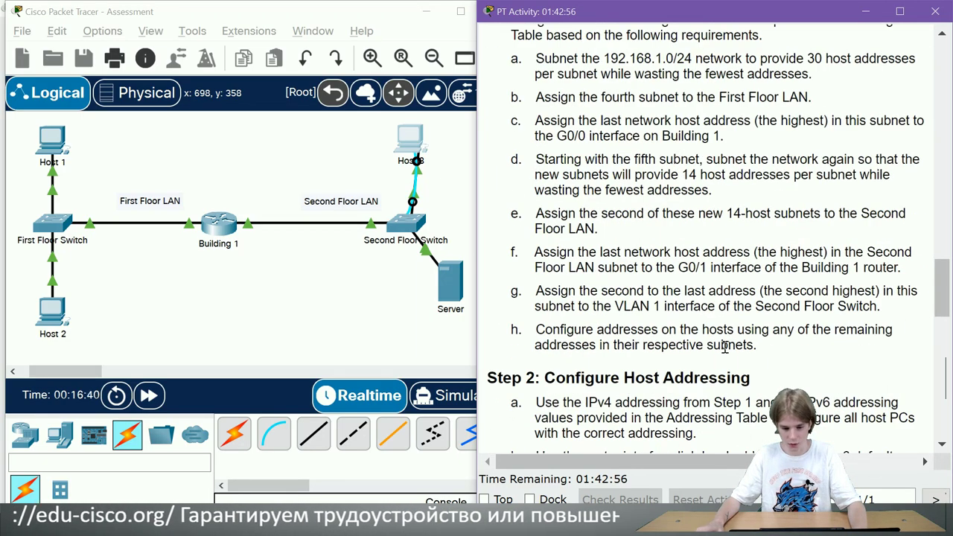
{"action": "scroll", "coordinate": [724, 347], "scroll_direction": "up", "scroll_amount": 4}
{"action": "scroll", "coordinate": [679, 179], "scroll_direction": "down", "scroll_amount": 5}
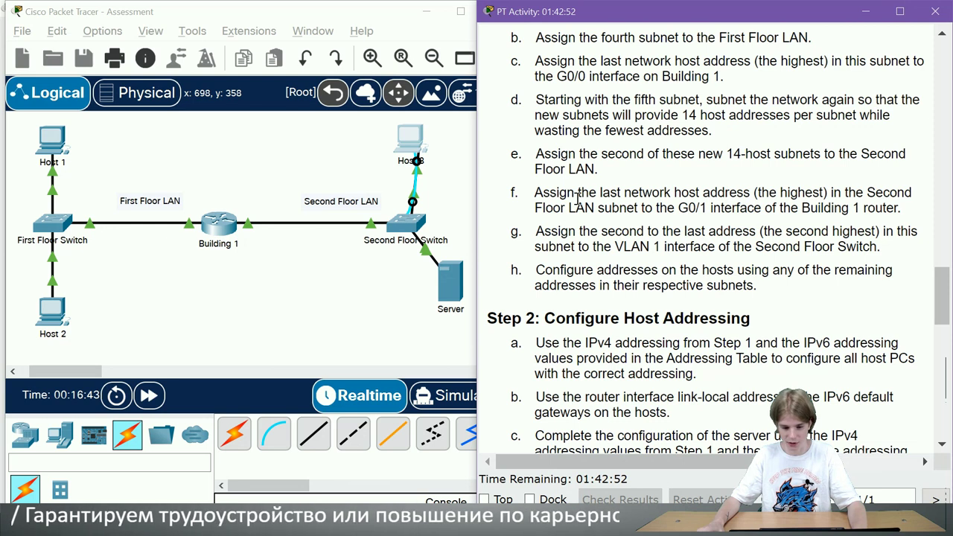
{"action": "left_click_drag", "start_coordinate": [761, 285], "coordinate": [595, 269]}
{"action": "left_click", "coordinate": [598, 295]}
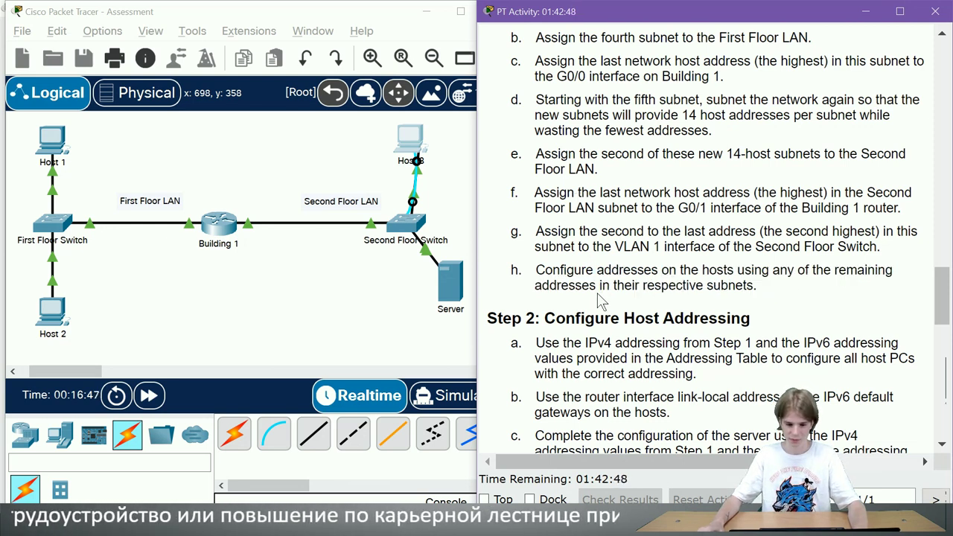
Open Host 1's IP Configuration and bring up the CCNA-1 addressing spreadsheet in Opera, closing the stray Photos image.
{"action": "left_click", "coordinate": [52, 140]}
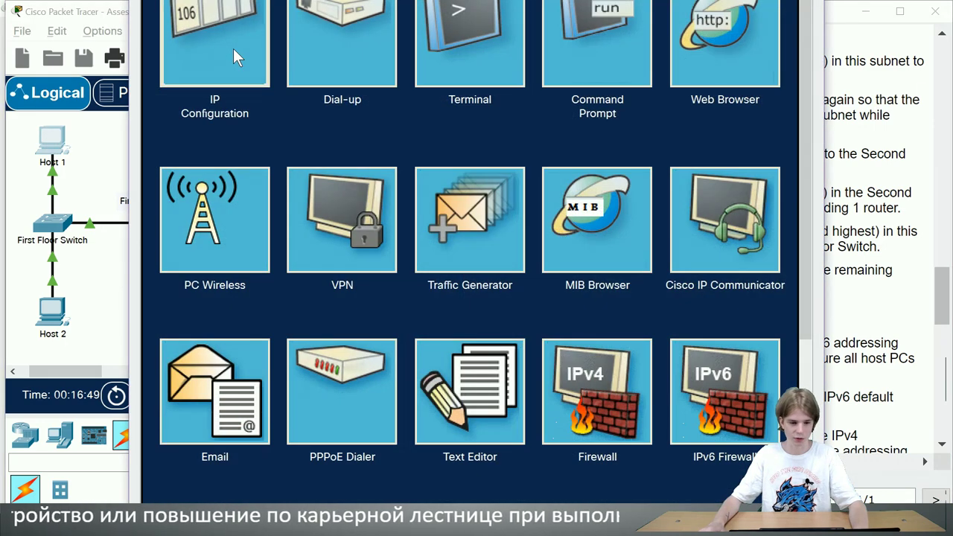
{"action": "left_click", "coordinate": [233, 49]}
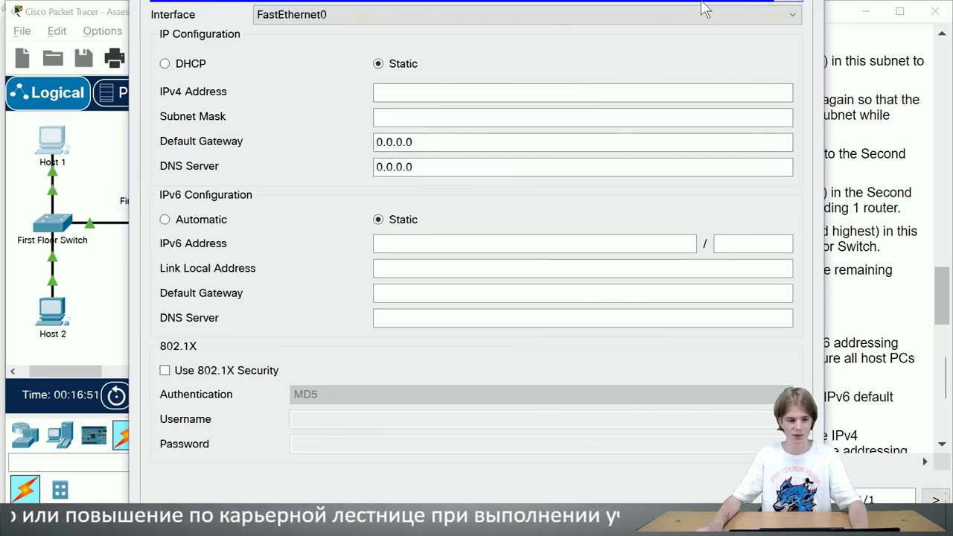
{"action": "key", "text": "alt+Tab"}
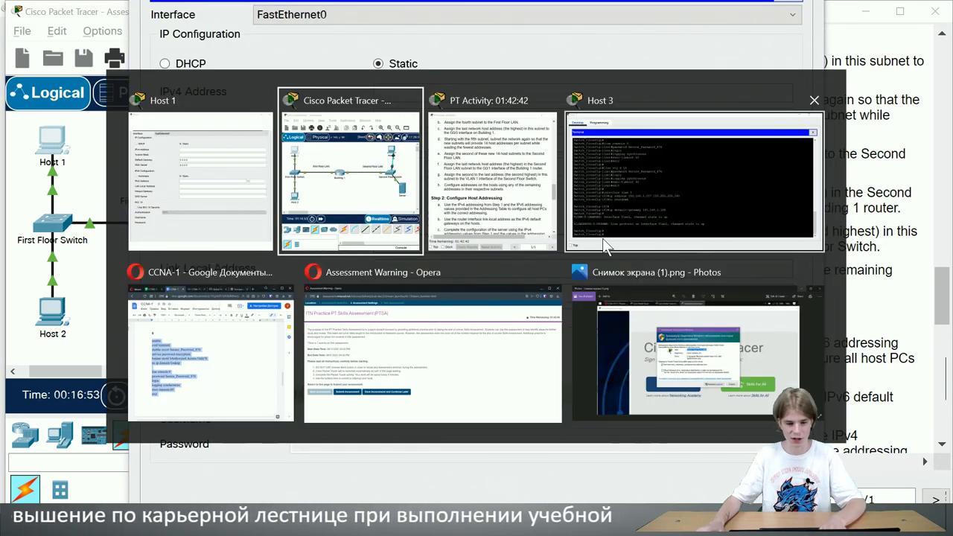
{"action": "key", "text": "alt+Tab"}
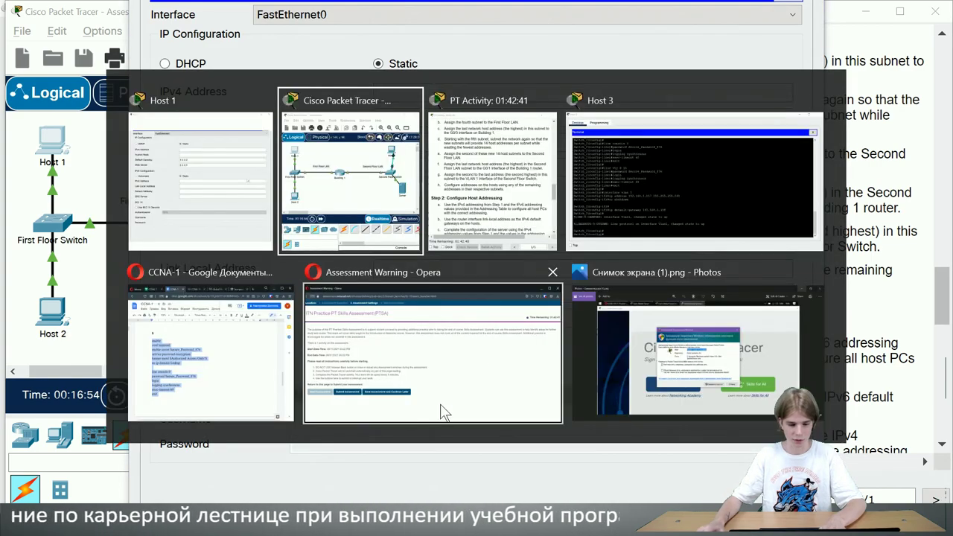
{"action": "left_click", "coordinate": [439, 338]}
{"action": "key", "text": "alt+Tab"}
{"action": "left_click", "coordinate": [693, 355]}
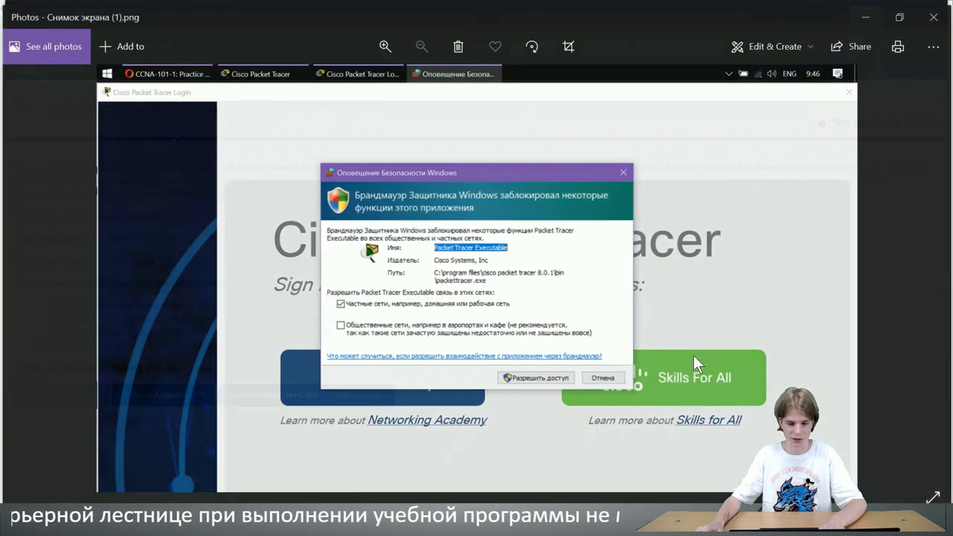
{"action": "left_click", "coordinate": [934, 16]}
{"action": "key", "text": "alt+Tab"}
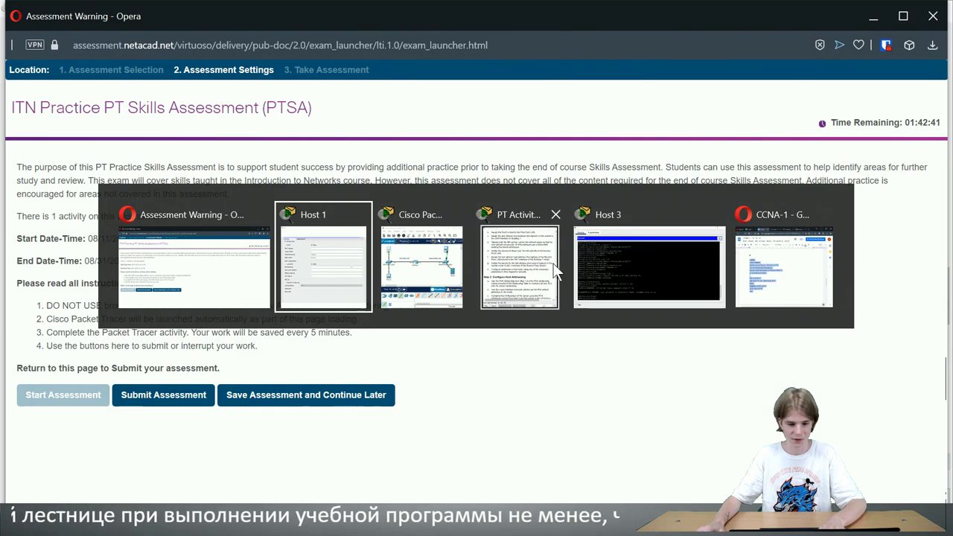
{"action": "left_click", "coordinate": [744, 270]}
{"action": "left_click", "coordinate": [100, 10]}
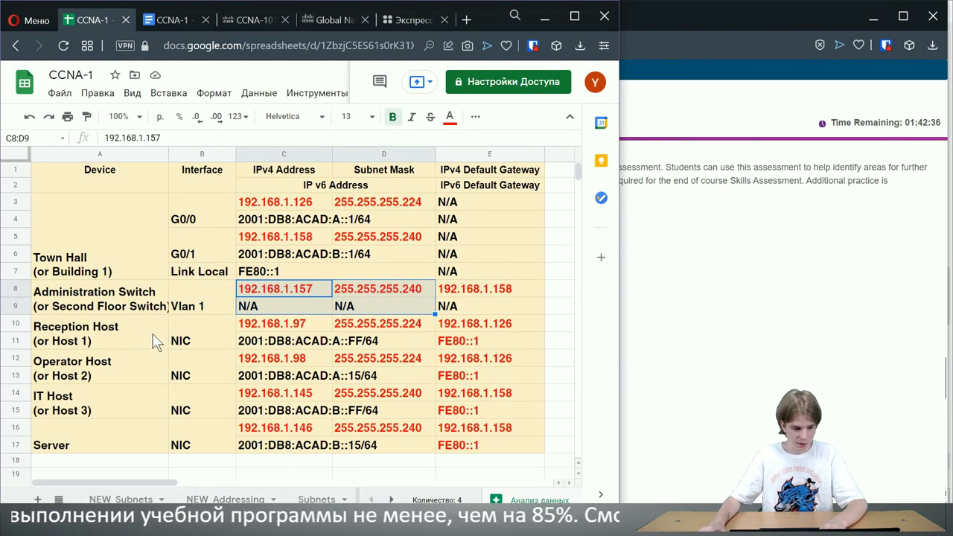
Copy the Host 1 IPv4 address from the addressing table and set it on Host 1 as 192.168.1.97.
{"action": "scroll", "coordinate": [167, 329], "scroll_direction": "down", "scroll_amount": 1}
{"action": "left_click", "coordinate": [275, 280]}
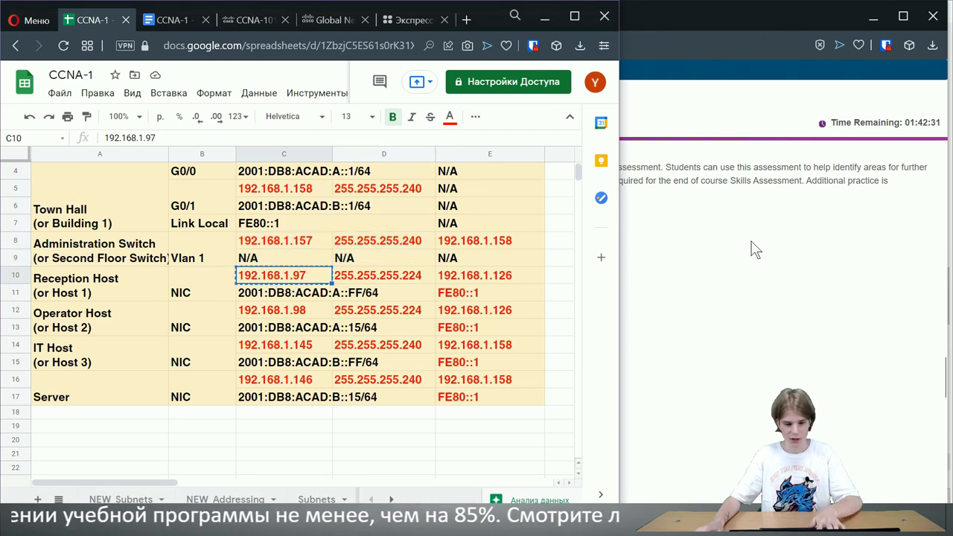
{"action": "key", "text": "alt+Tab"}
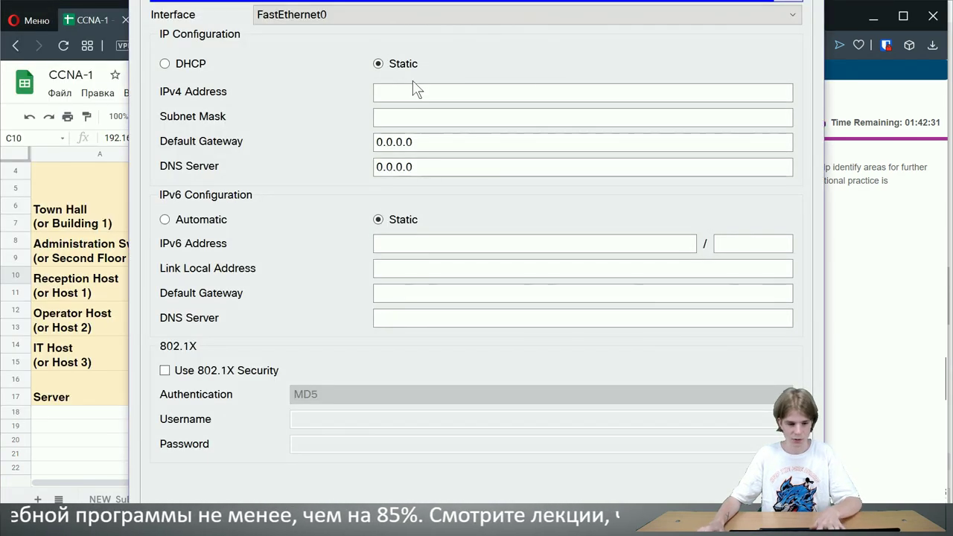
{"action": "left_click", "coordinate": [413, 90]}
{"action": "type", "text": "192.168.1.97"}
{"action": "key", "text": "Tab"}
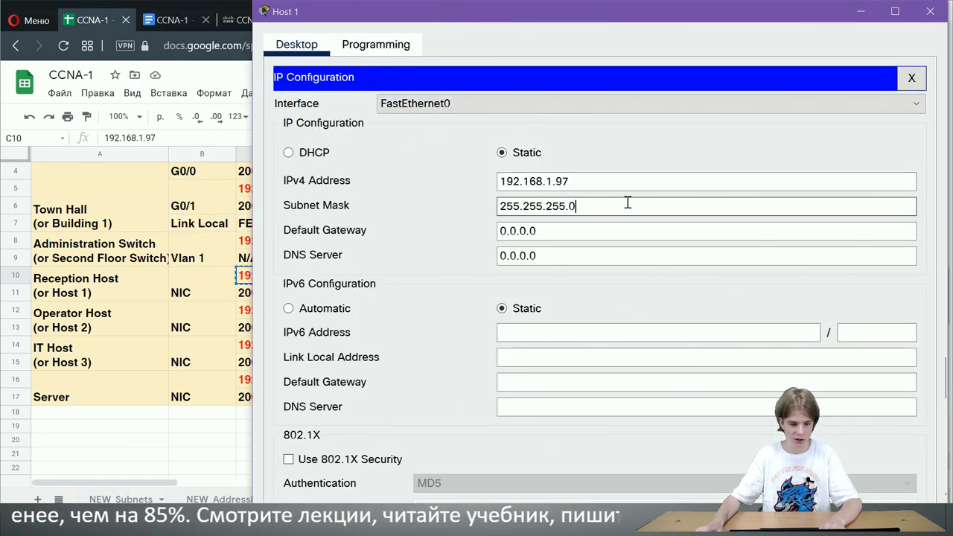
Replace Host 1's subnet mask with 255.255.255.224 from the addressing table.
{"action": "left_click", "coordinate": [215, 153]}
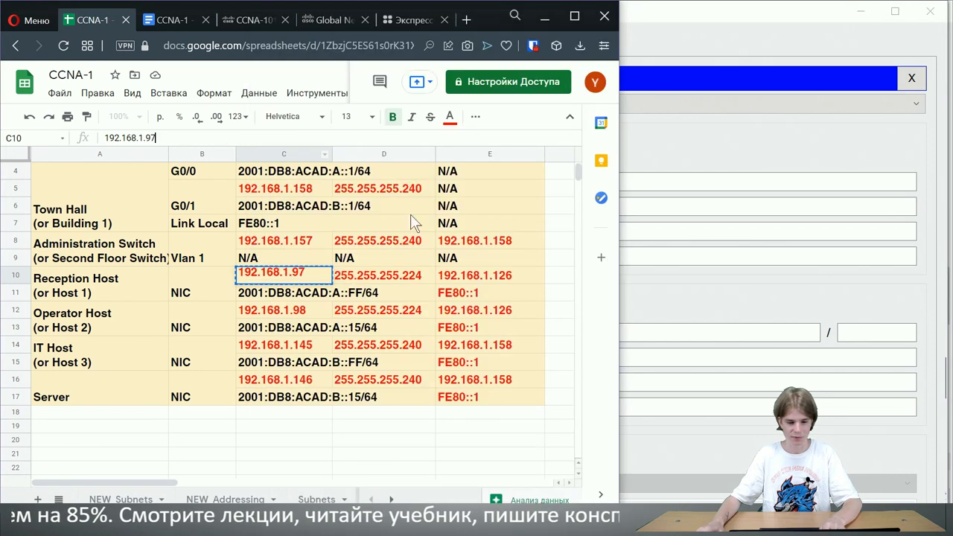
{"action": "left_click", "coordinate": [399, 274]}
{"action": "left_click", "coordinate": [672, 227]}
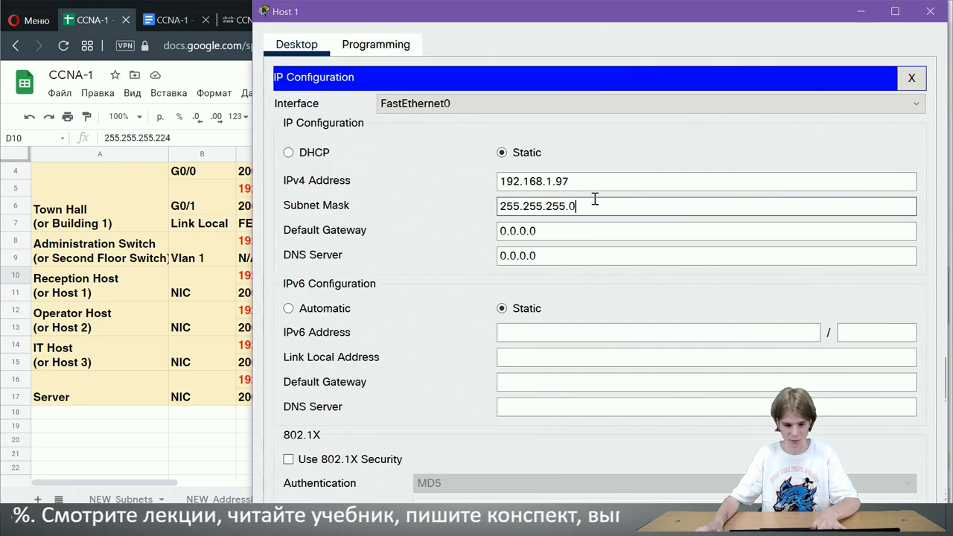
{"action": "left_click_drag", "start_coordinate": [604, 206], "coordinate": [487, 214]}
{"action": "key", "text": "ctrl+a"}
{"action": "type", "text": "255.255.255.224"}
Set Host 1's IPv4 default gateway to 192.168.1.126 from the addressing table.
{"action": "left_click", "coordinate": [202, 446]}
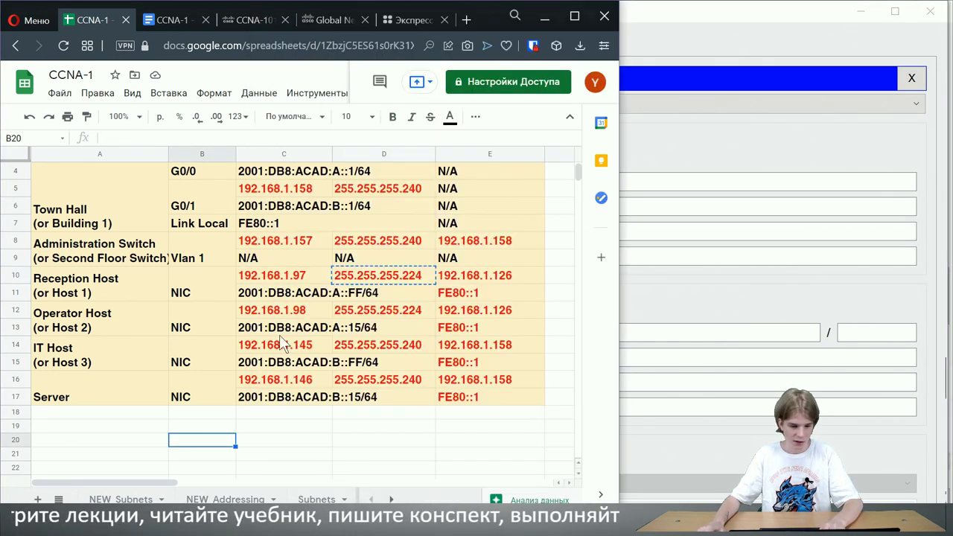
{"action": "left_click", "coordinate": [475, 272]}
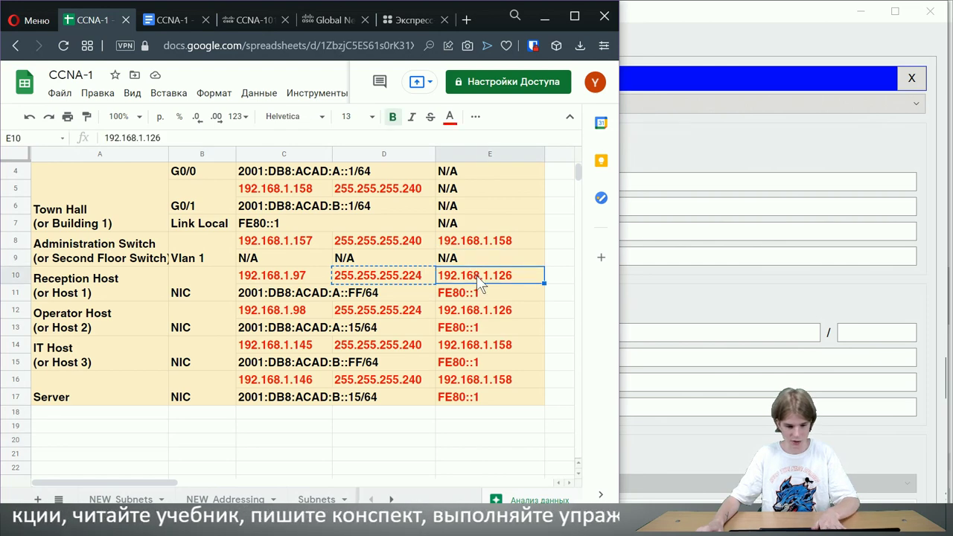
{"action": "left_click", "coordinate": [651, 230]}
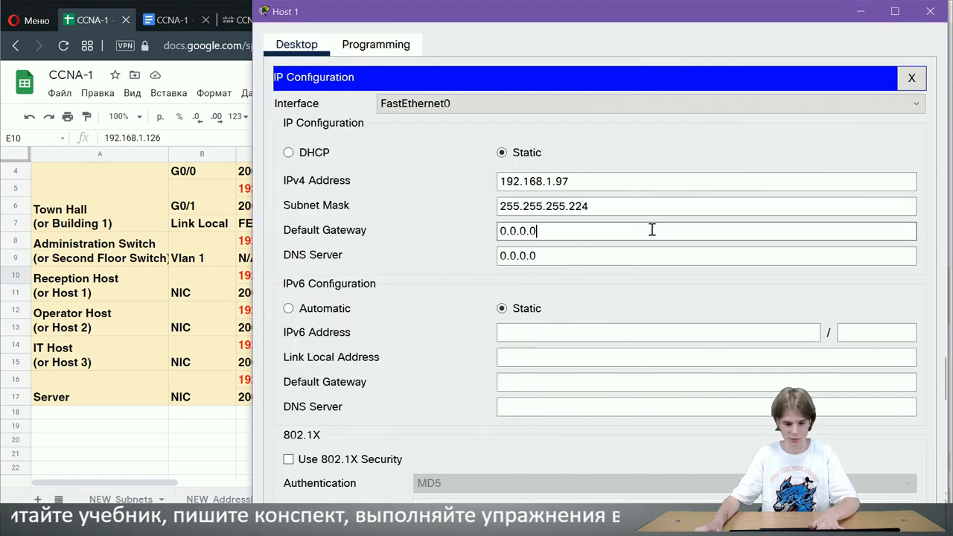
{"action": "key", "text": "ctrl+a"}
{"action": "type", "text": "192.168.1.126"}
Copy Host 1's IPv6 address from the addressing table and set it to 2001:DB8:ACAD:A::FF with prefix length 64.
{"action": "left_click", "coordinate": [145, 357]}
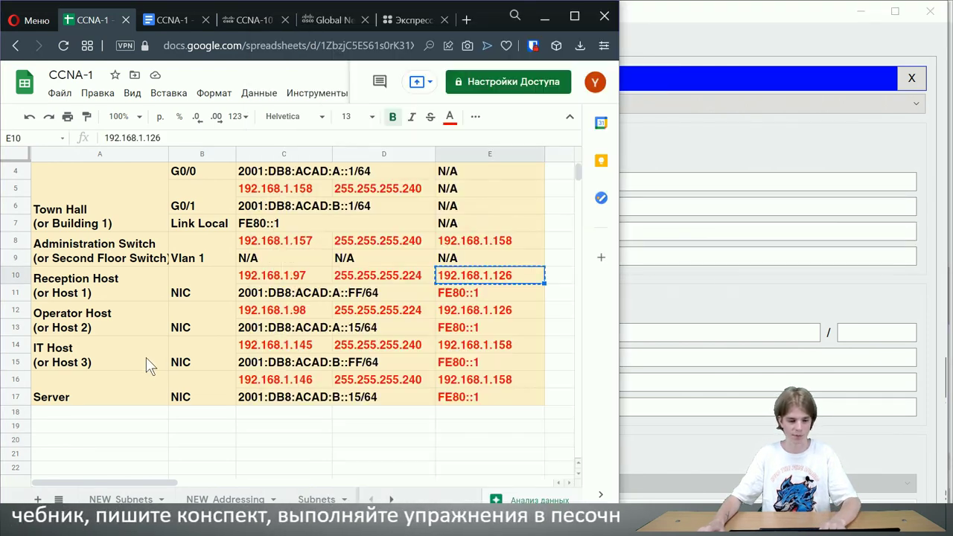
{"action": "left_click", "coordinate": [281, 293]}
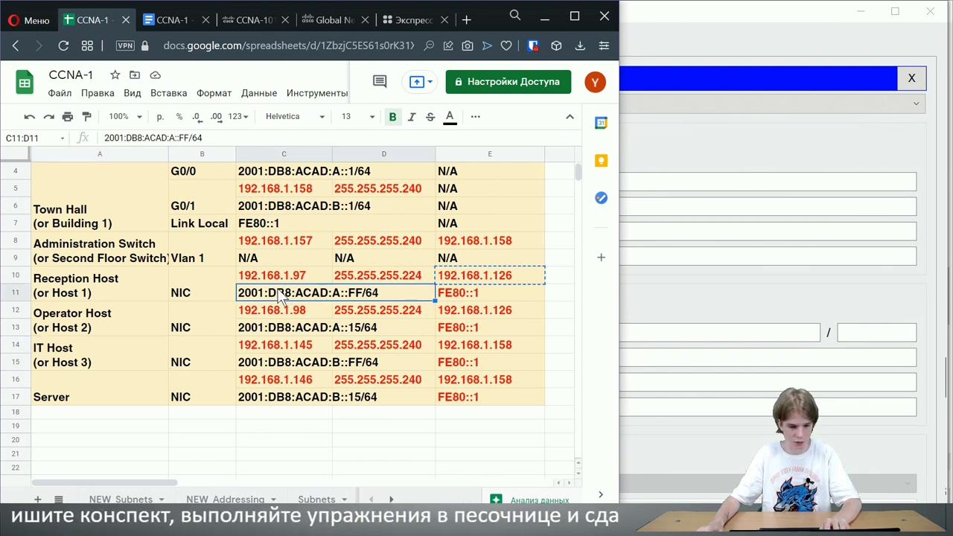
{"action": "double_click", "coordinate": [341, 294]}
{"action": "left_click_drag", "start_coordinate": [358, 291], "coordinate": [241, 289]}
{"action": "key", "text": "ctrl+c"}
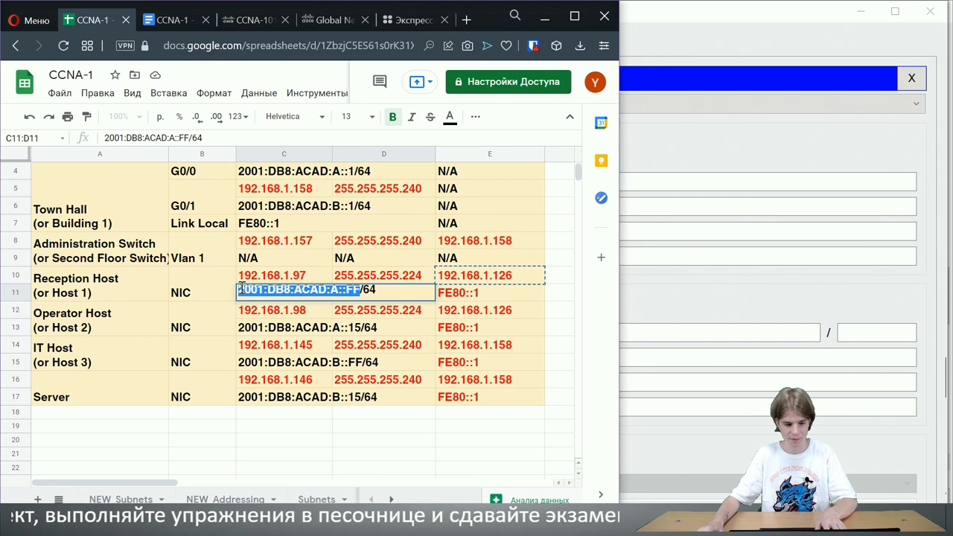
{"action": "left_click", "coordinate": [781, 327]}
{"action": "key", "text": "ctrl+v"}
{"action": "left_click", "coordinate": [845, 332]}
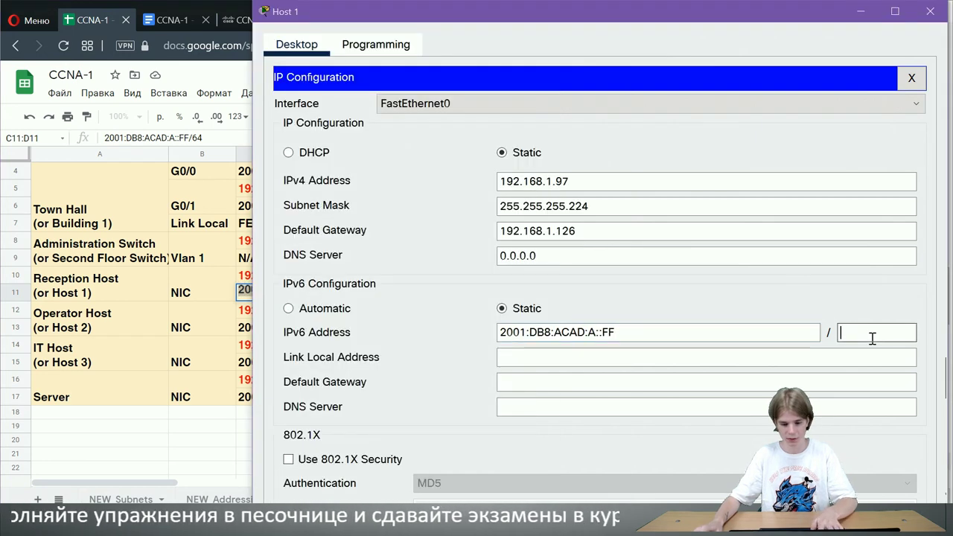
{"action": "type", "text": "64"}
Set Host 1's IPv6 default gateway to FE80::1 from the addressing table.
{"action": "key", "text": "alt+Tab"}
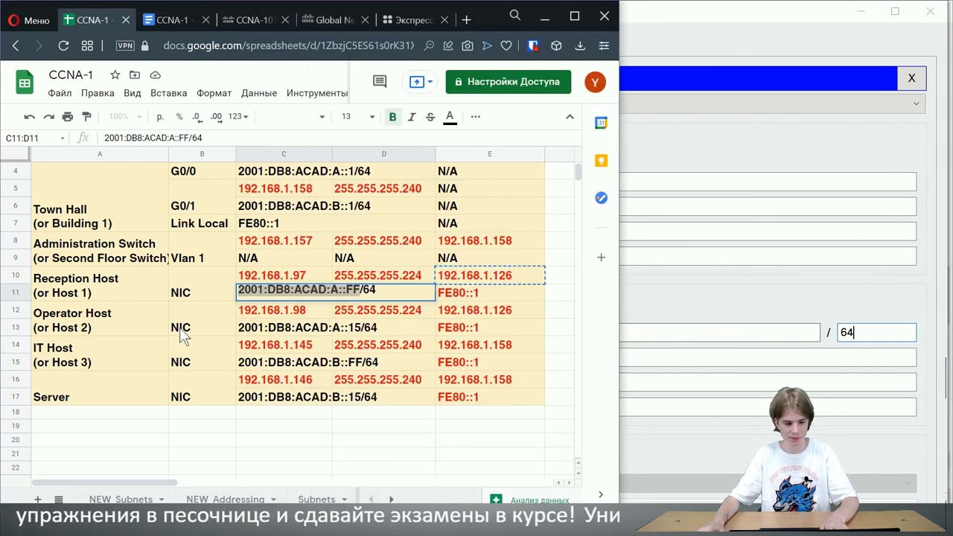
{"action": "left_click", "coordinate": [181, 327]}
{"action": "left_click", "coordinate": [462, 296]}
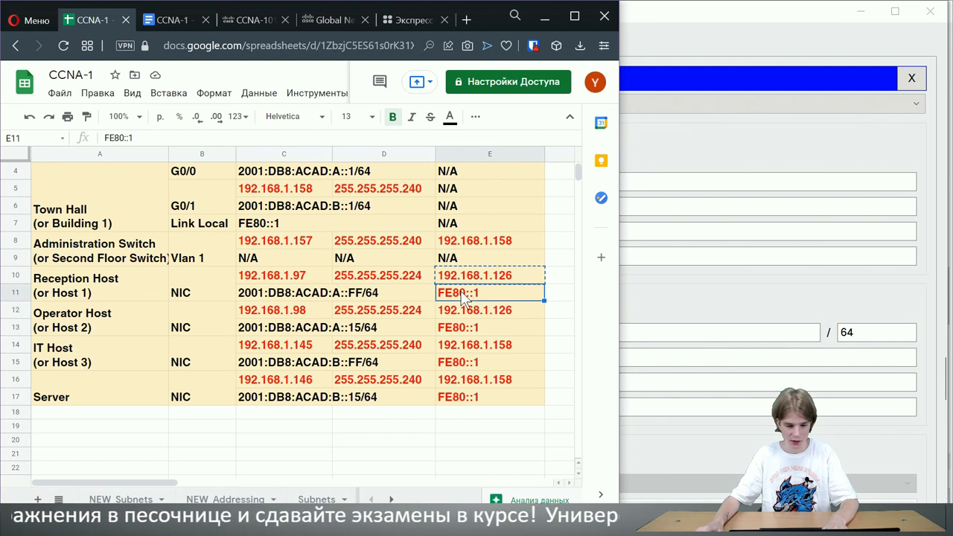
{"action": "left_click", "coordinate": [648, 381]}
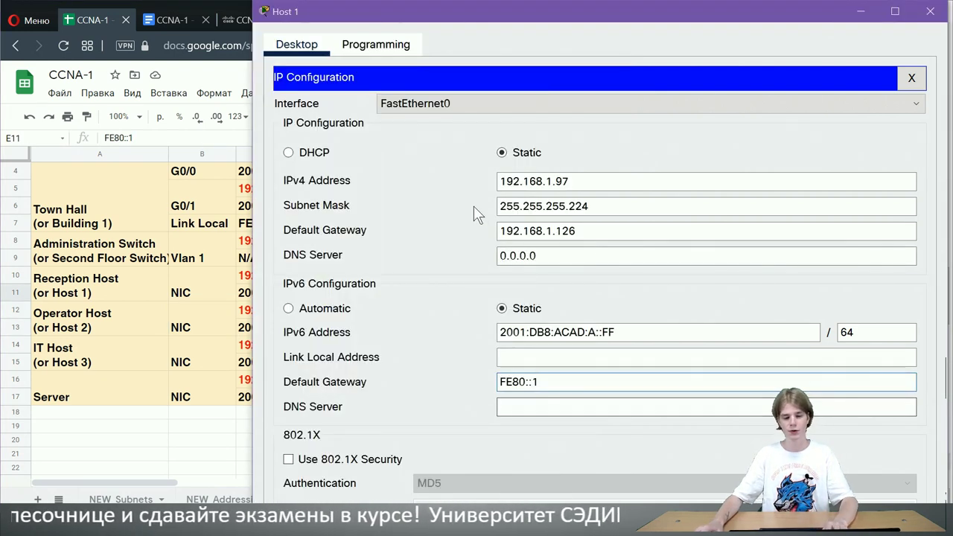
Reopen Host 1's IP Configuration to check the saved IPv4 and IPv6 settings, and close the Host 1 window.
{"action": "left_click", "coordinate": [912, 78]}
{"action": "left_click", "coordinate": [313, 125]}
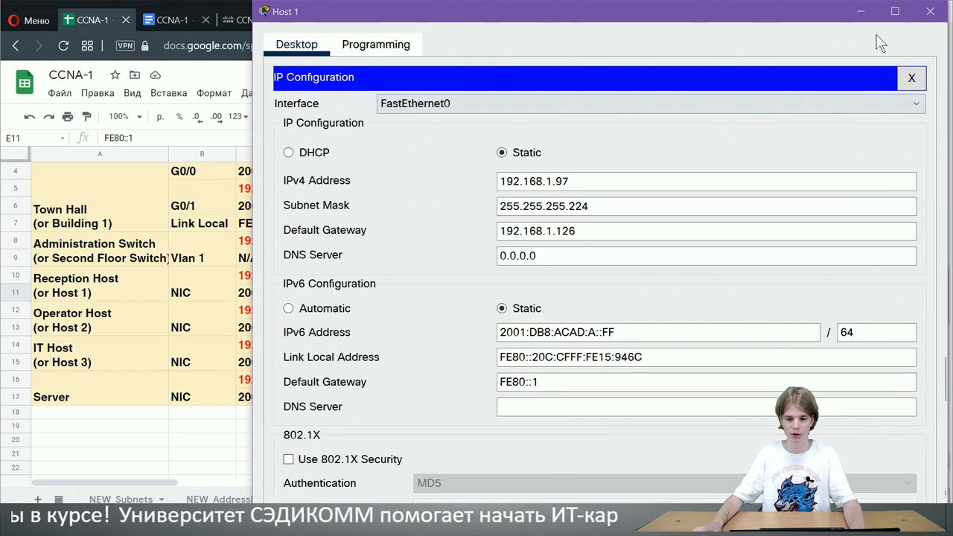
{"action": "left_click", "coordinate": [929, 11]}
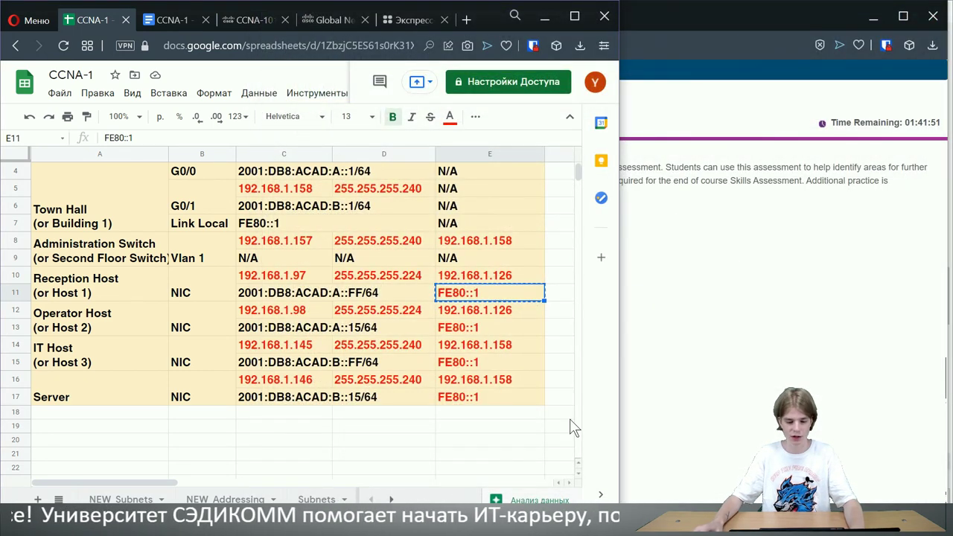
Open Host 2's IP Configuration and set its IPv4 address to 192.168.1.98, copied from the addressing table.
{"action": "key", "text": "alt+Tab"}
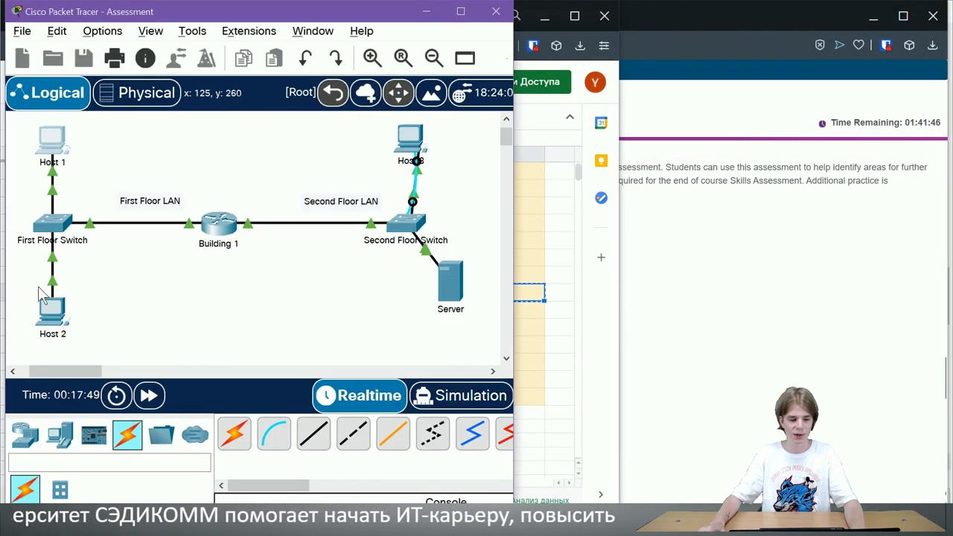
{"action": "left_click", "coordinate": [52, 315]}
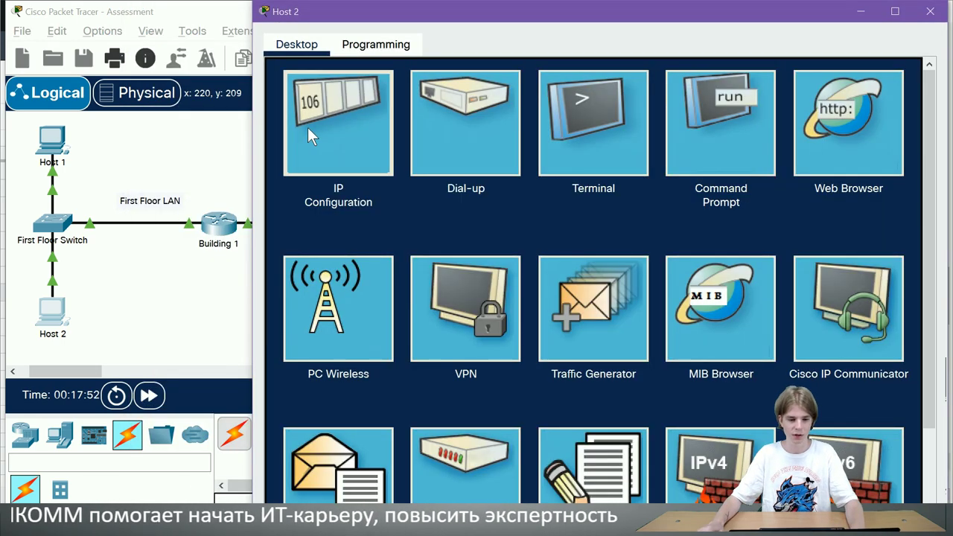
{"action": "left_click", "coordinate": [307, 127]}
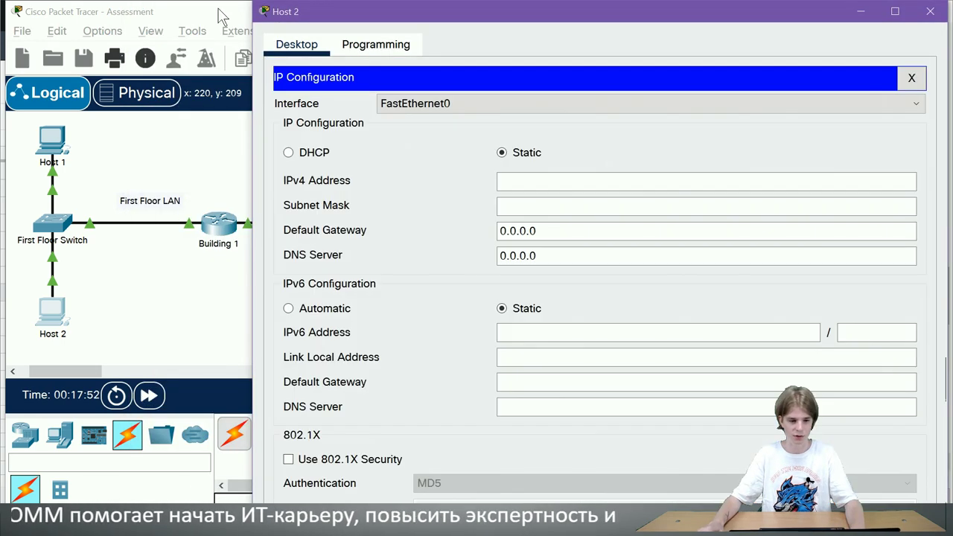
{"action": "left_click", "coordinate": [217, 18]}
{"action": "key", "text": "alt+Tab"}
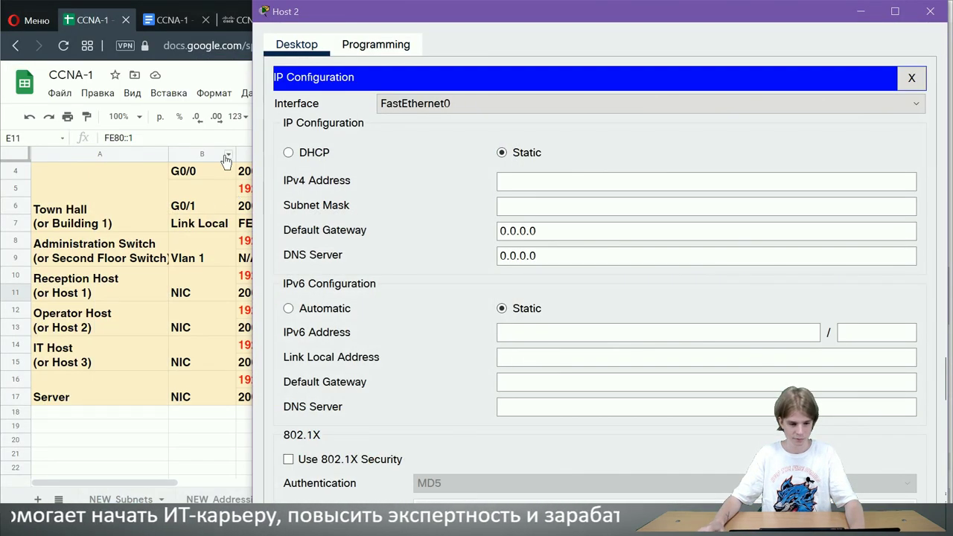
{"action": "left_click", "coordinate": [152, 311]}
{"action": "left_click", "coordinate": [282, 309]}
{"action": "key", "text": "ctrl+c"}
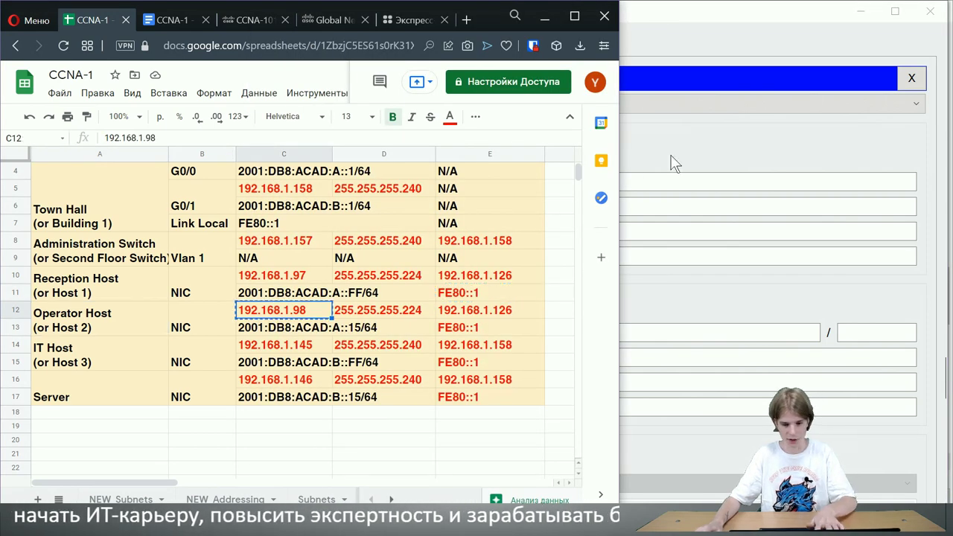
{"action": "left_click", "coordinate": [676, 178]}
{"action": "key", "text": "ctrl+v"}
Replace Host 2's subnet mask with 255.255.255.224 from the addressing table.
{"action": "left_click", "coordinate": [137, 372]}
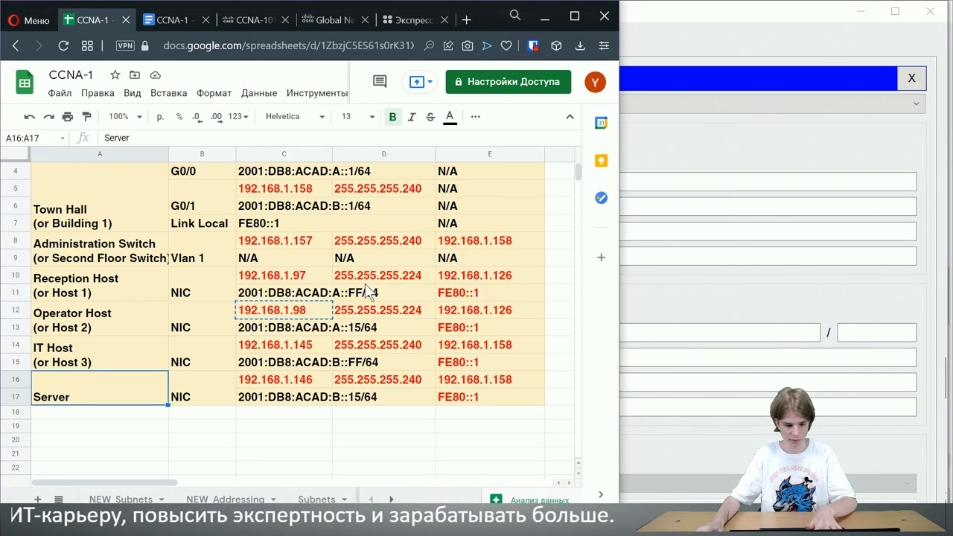
{"action": "left_click", "coordinate": [366, 316]}
{"action": "key", "text": "ctrl+c"}
{"action": "left_click", "coordinate": [635, 208]}
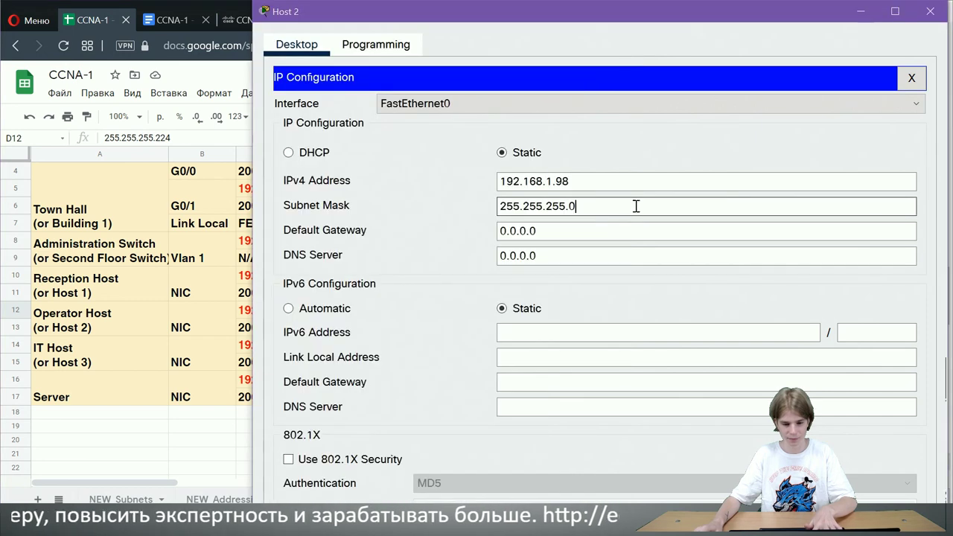
{"action": "left_click_drag", "start_coordinate": [636, 208], "coordinate": [491, 209]}
{"action": "key", "text": "ctrl+v"}
Set Host 2's IPv4 default gateway to 192.168.1.126 from the addressing table.
{"action": "left_click", "coordinate": [178, 362]}
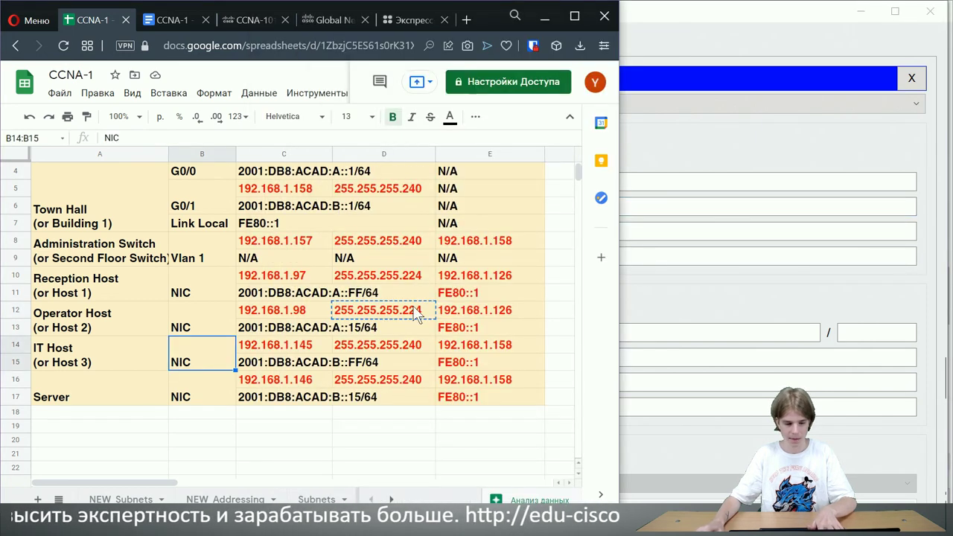
{"action": "left_click", "coordinate": [476, 311]}
{"action": "key", "text": "ctrl+c"}
{"action": "left_click", "coordinate": [649, 231]}
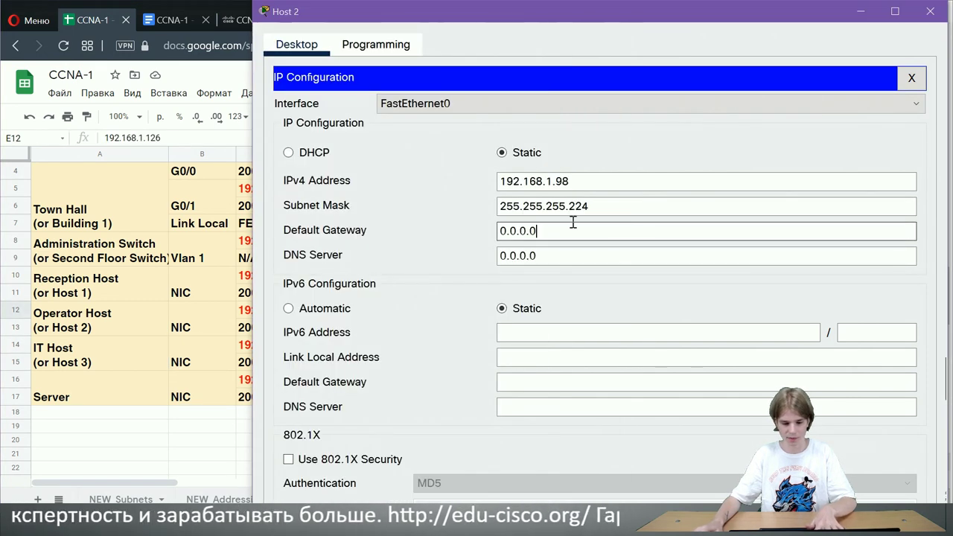
{"action": "key", "text": "ctrl+v"}
{"action": "left_click_drag", "start_coordinate": [645, 231], "coordinate": [454, 228]}
{"action": "key", "text": "ctrl+v"}
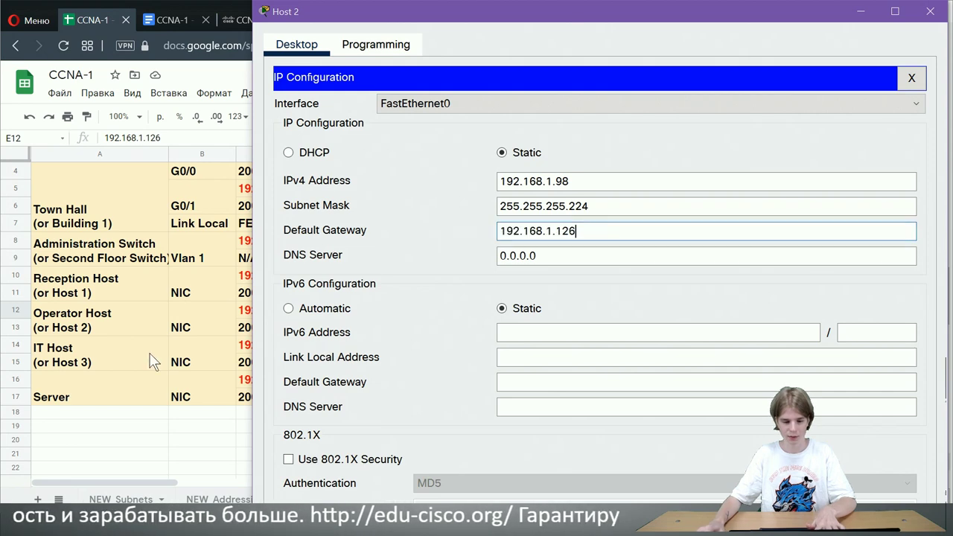
Set Host 2's IPv6 address to 2001:DB8:ACAD:A::15 with prefix length 64, copied from the addressing table.
{"action": "left_click", "coordinate": [154, 362]}
{"action": "left_click", "coordinate": [302, 332]}
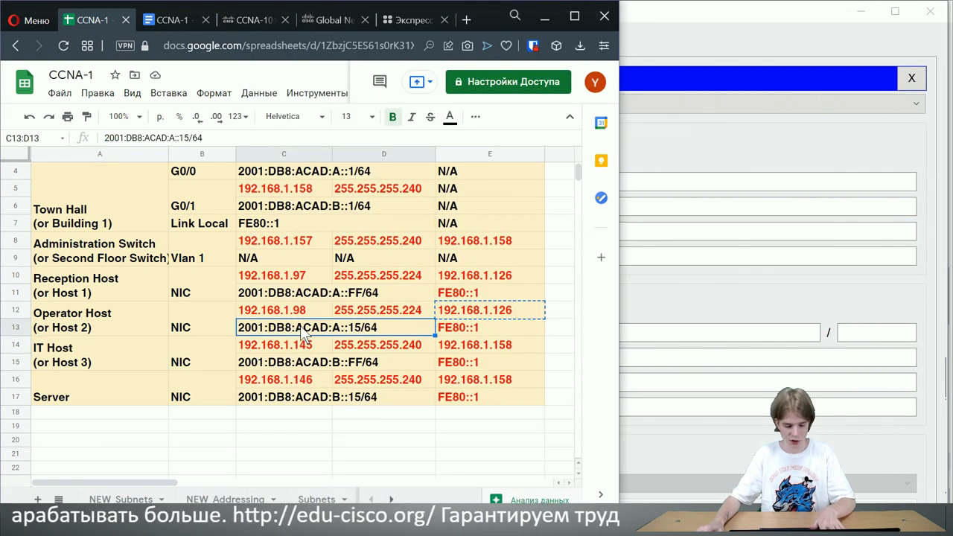
{"action": "key", "text": "ctrl+c"}
{"action": "left_click", "coordinate": [714, 332]}
{"action": "key", "text": "ctrl+v"}
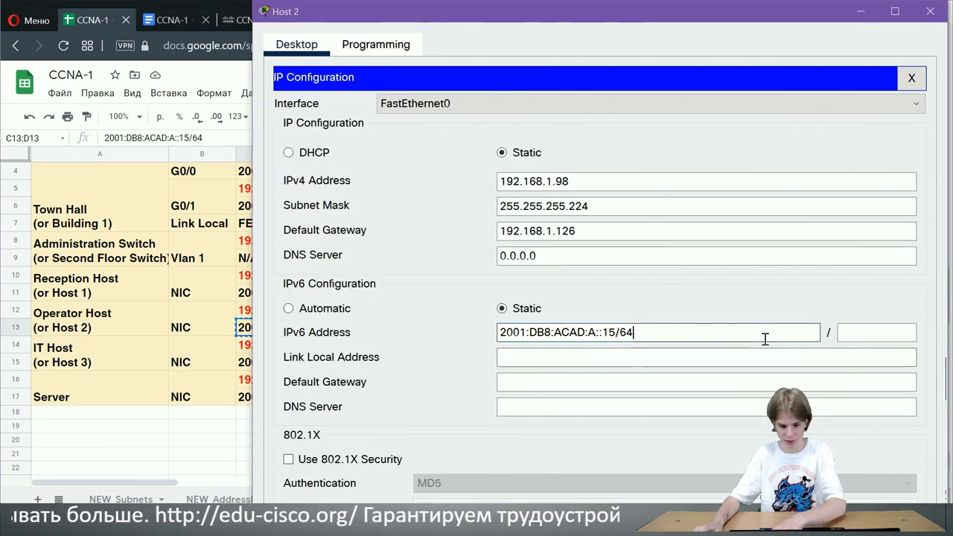
{"action": "key", "text": "BackSpace"}
{"action": "key", "text": "BackSpace"}
{"action": "left_click", "coordinate": [845, 331]}
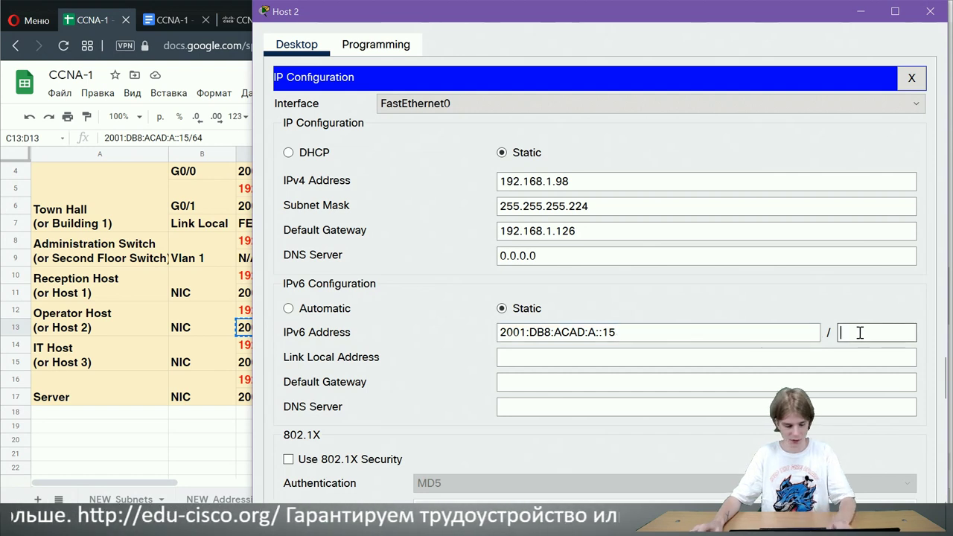
{"action": "type", "text": "64"}
Set Host 2's IPv6 default gateway to FE80::1 from the addressing table.
{"action": "left_click", "coordinate": [94, 313]}
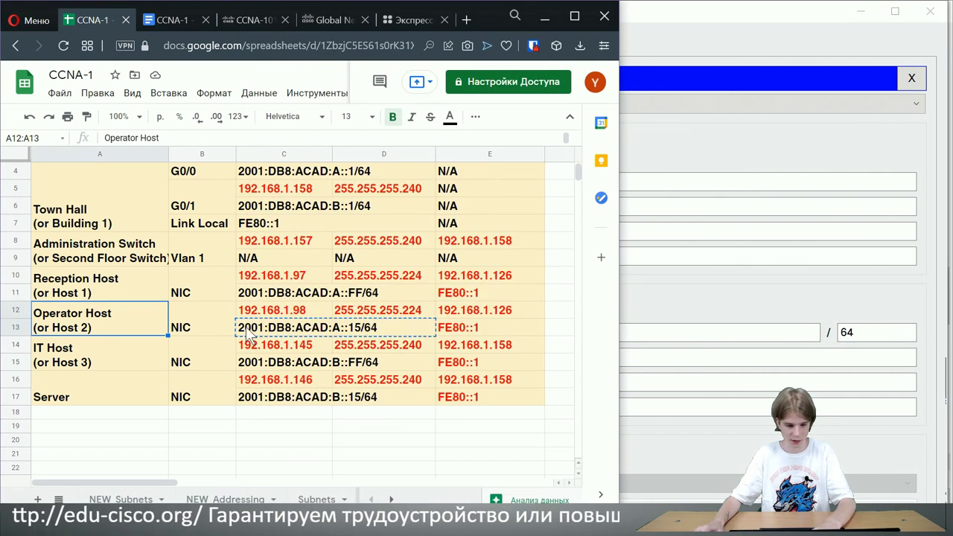
{"action": "left_click", "coordinate": [463, 331]}
{"action": "left_click", "coordinate": [631, 382]}
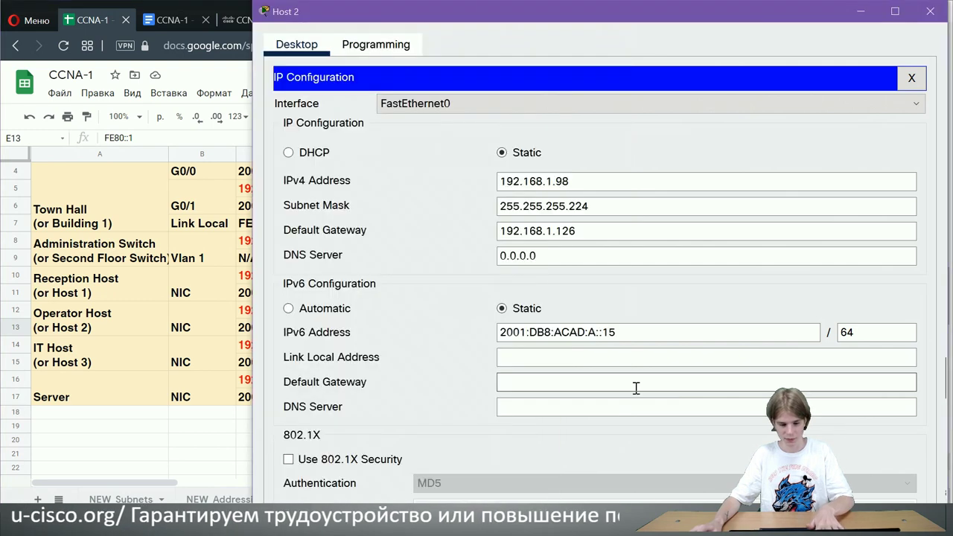
{"action": "key", "text": "ctrl+v"}
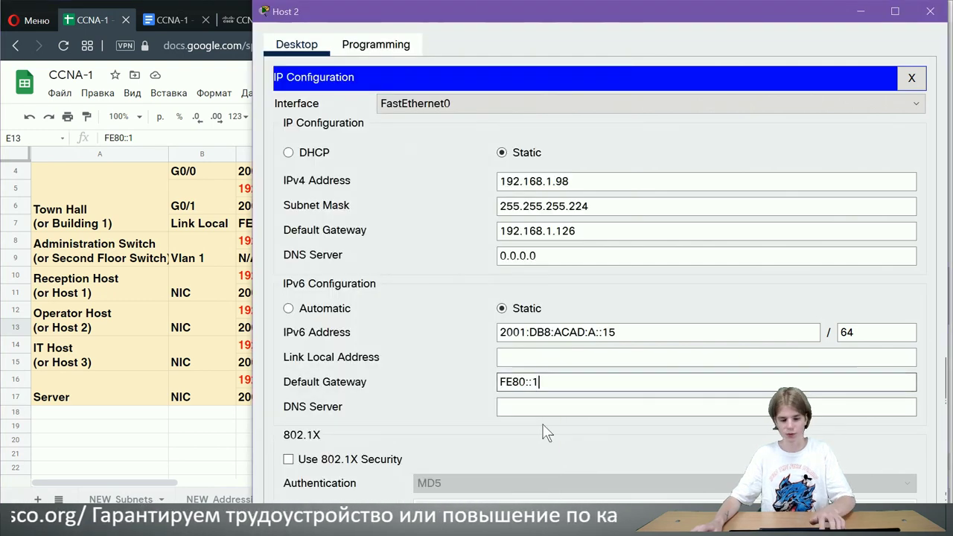
Reopen Host 2's IP Configuration to check the saved IPv4 and IPv6 settings, and close the Host 2 window.
{"action": "left_click", "coordinate": [911, 78]}
{"action": "left_click", "coordinate": [305, 122]}
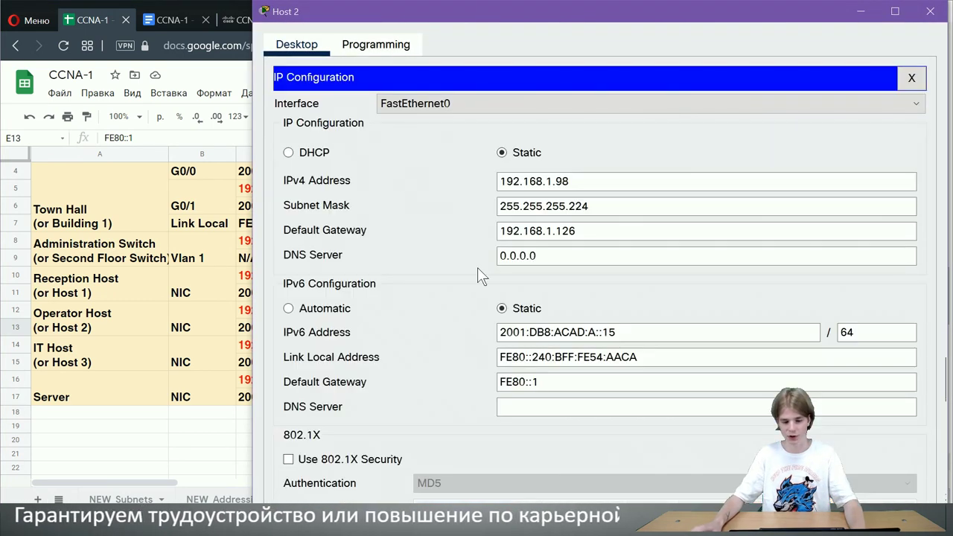
{"action": "left_click", "coordinate": [933, 11]}
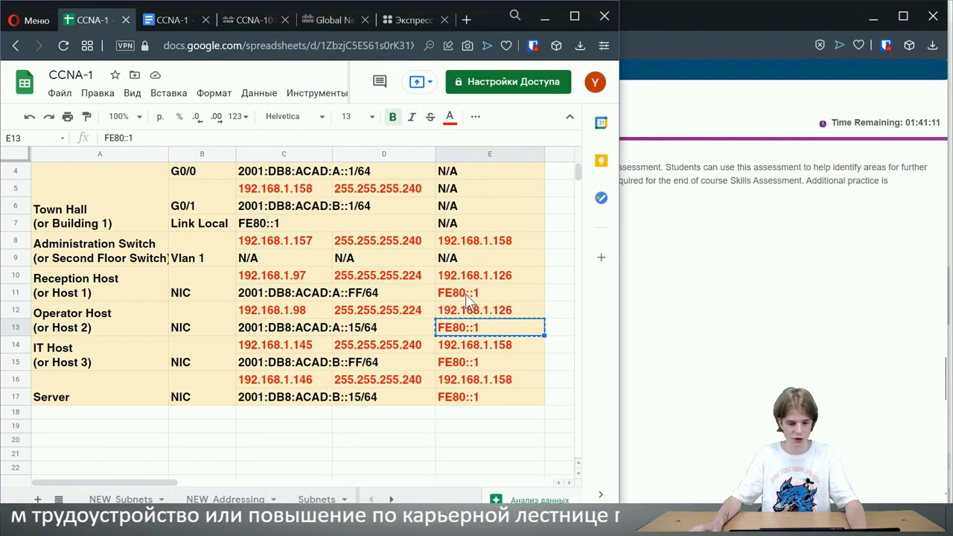
Replace Host 3's terminal with its IP Configuration and set the IPv4 address to 192.168.1.145, copied from the addressing table.
{"action": "key", "text": "alt+Tab"}
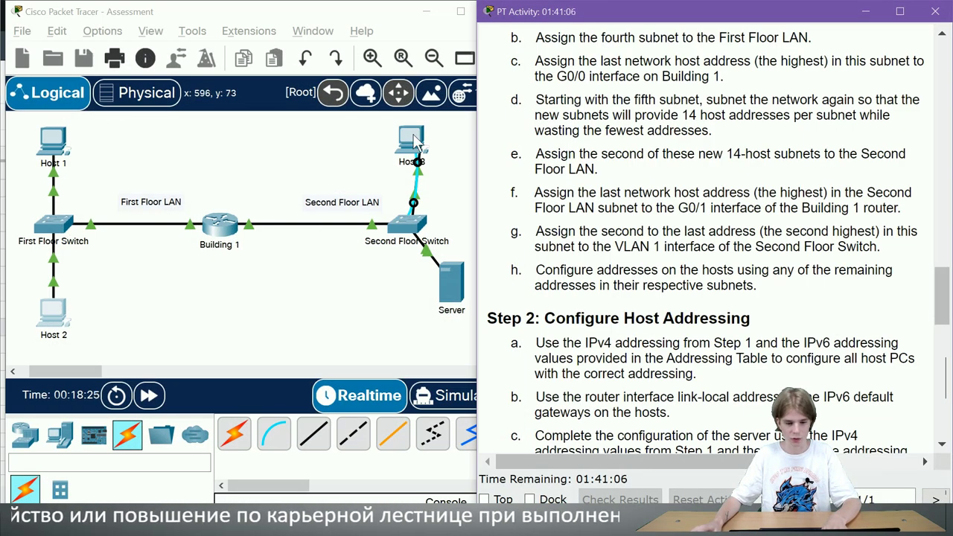
{"action": "left_click", "coordinate": [414, 141]}
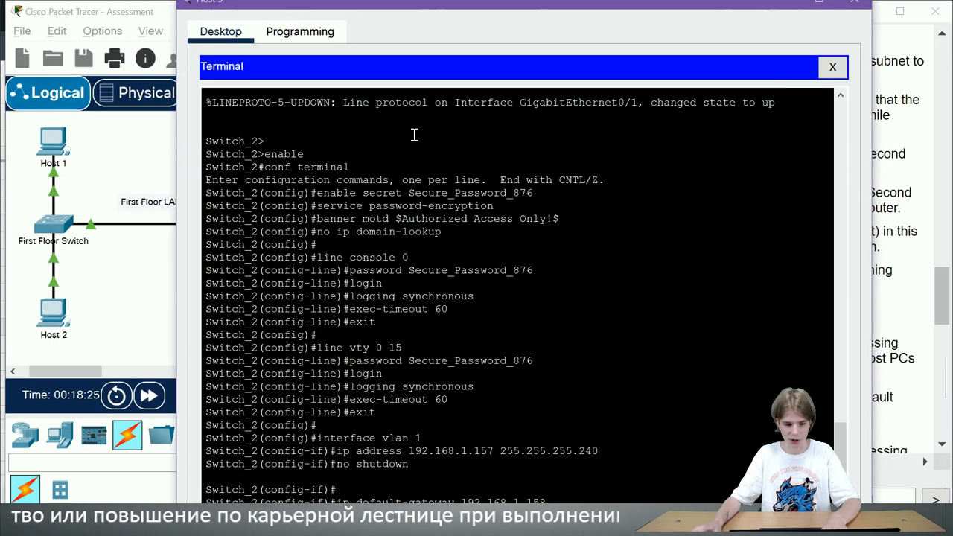
{"action": "left_click", "coordinate": [832, 66]}
{"action": "left_click", "coordinate": [270, 89]}
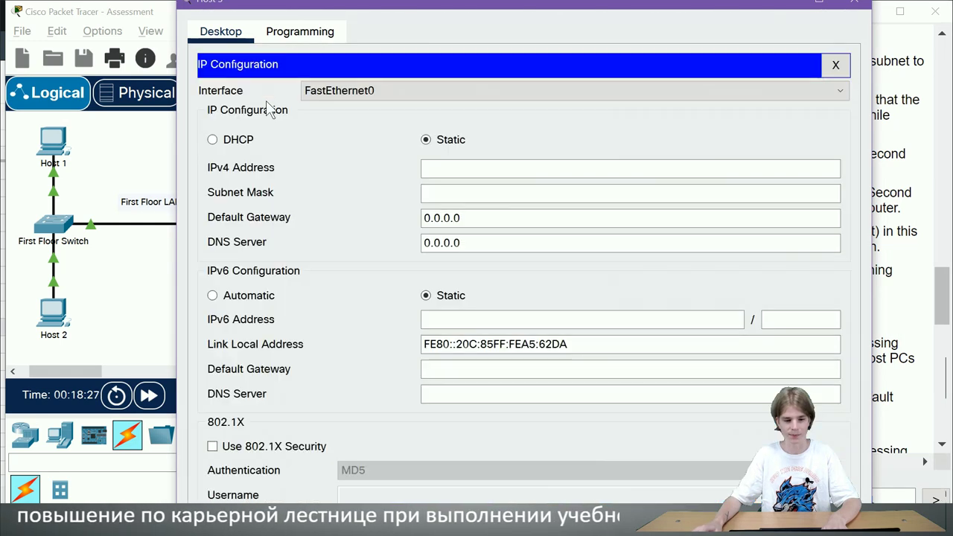
{"action": "left_click", "coordinate": [452, 171]}
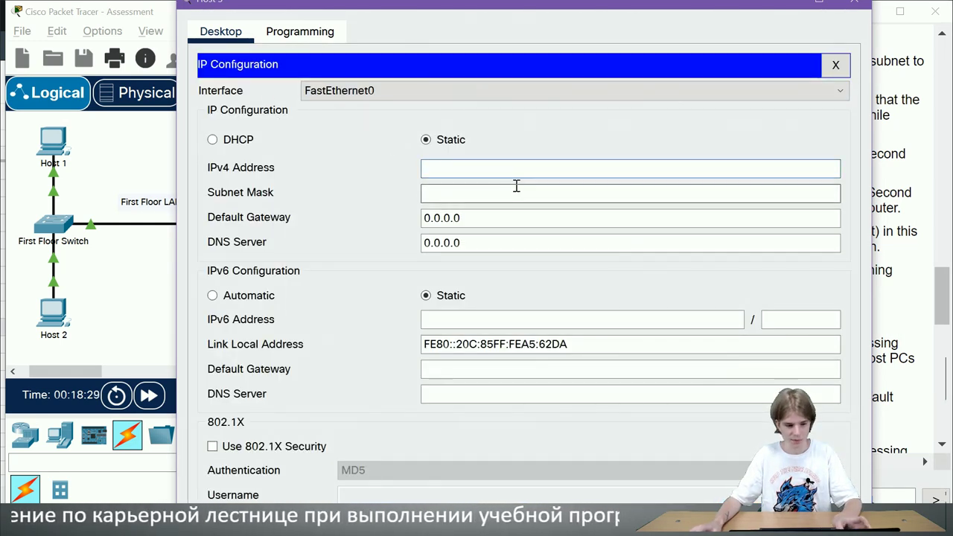
{"action": "key", "text": "alt+Tab"}
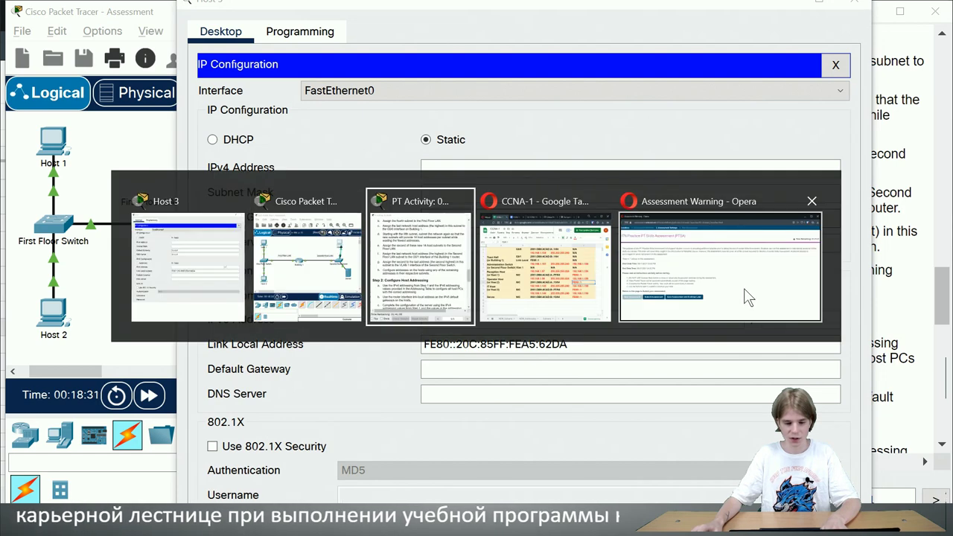
{"action": "left_click", "coordinate": [290, 347]}
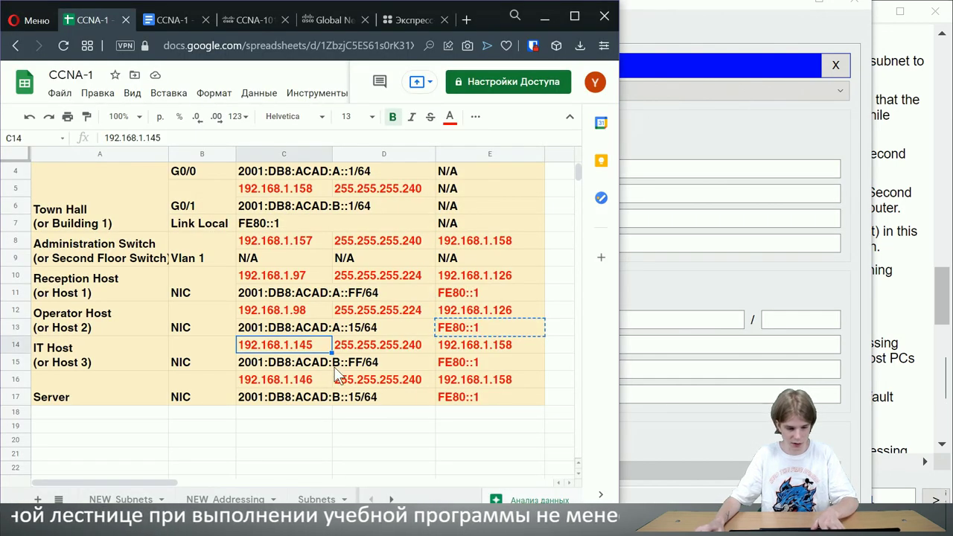
{"action": "key", "text": "ctrl+c"}
{"action": "key", "text": "alt+Tab"}
{"action": "key", "text": "ctrl+v"}
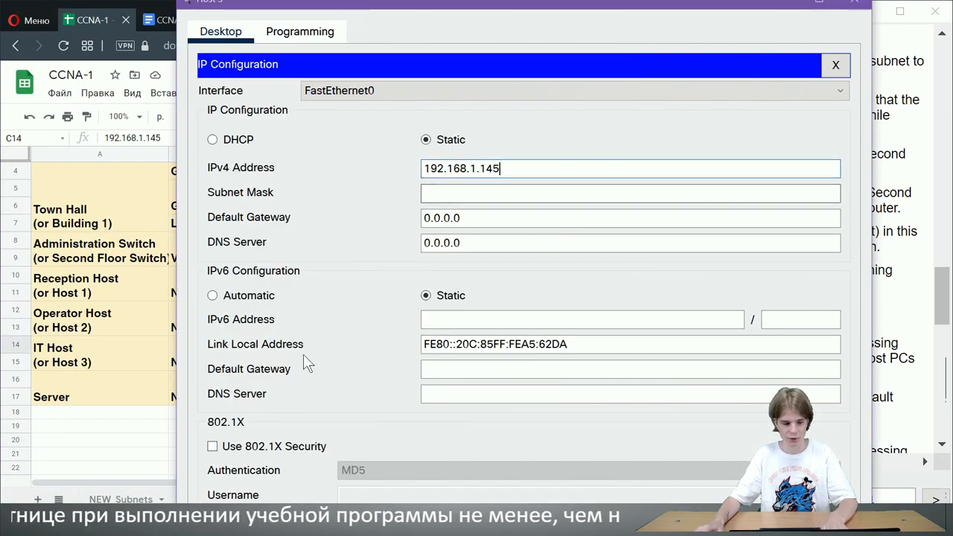
Replace Host 3's subnet mask with 255.255.255.240 from the addressing table.
{"action": "key", "text": "alt+Tab"}
{"action": "left_click", "coordinate": [382, 347]}
{"action": "key", "text": "ctrl+c"}
{"action": "key", "text": "alt+Tab"}
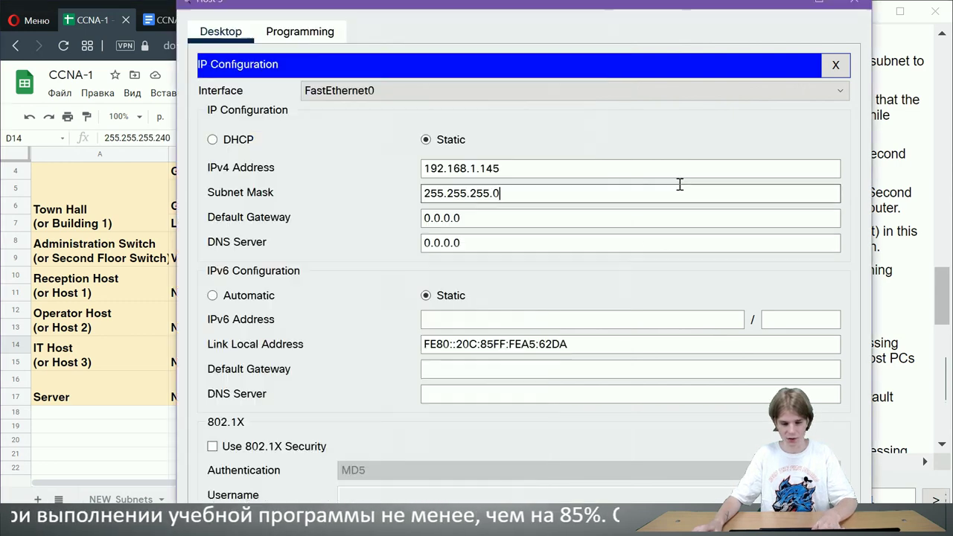
{"action": "left_click_drag", "start_coordinate": [678, 185], "coordinate": [413, 191]}
{"action": "key", "text": "ctrl+v"}
Set Host 3's IPv4 default gateway to 192.168.1.158 from the addressing table.
{"action": "key", "text": "alt+Tab"}
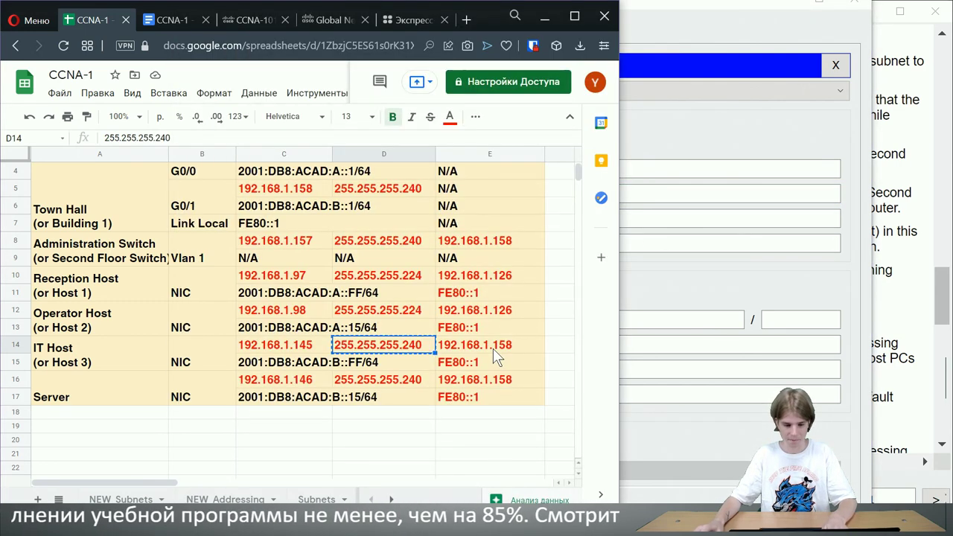
{"action": "left_click", "coordinate": [493, 348]}
{"action": "key", "text": "ctrl+c"}
{"action": "key", "text": "alt+Tab"}
{"action": "left_click", "coordinate": [640, 217]}
{"action": "left_click_drag", "start_coordinate": [640, 218], "coordinate": [411, 212]}
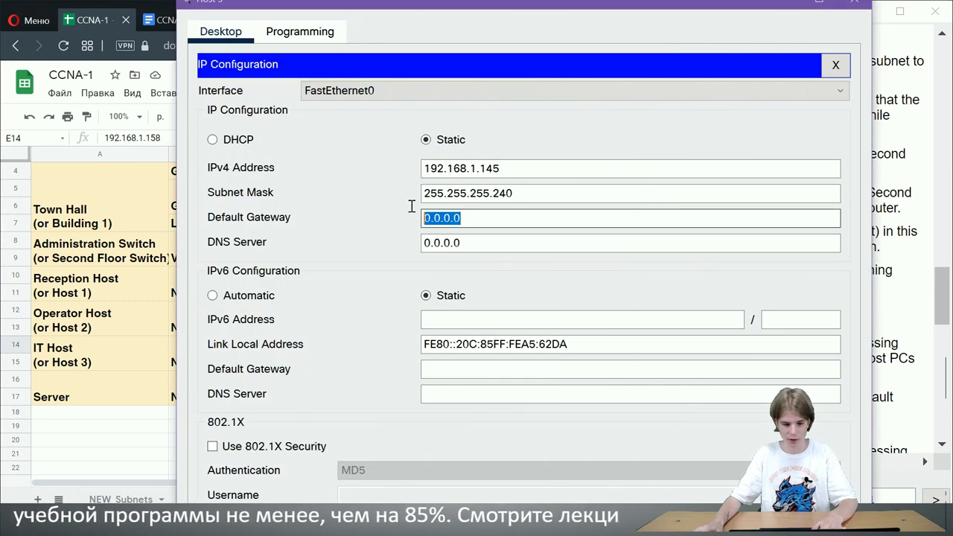
{"action": "key", "text": "ctrl+v"}
Set Host 3's IPv6 address to 2001:DB8:ACAD:B::FF with prefix length 64, copied from the addressing table.
{"action": "key", "text": "alt+Tab"}
{"action": "left_click", "coordinate": [336, 366]}
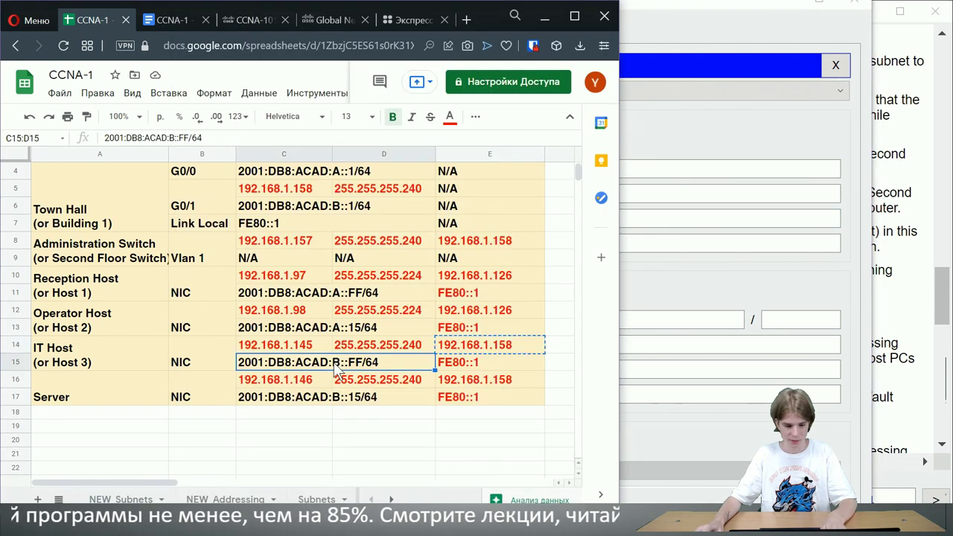
{"action": "key", "text": "ctrl+c"}
{"action": "key", "text": "alt+Tab"}
{"action": "left_click", "coordinate": [734, 318]}
{"action": "key", "text": "ctrl+v"}
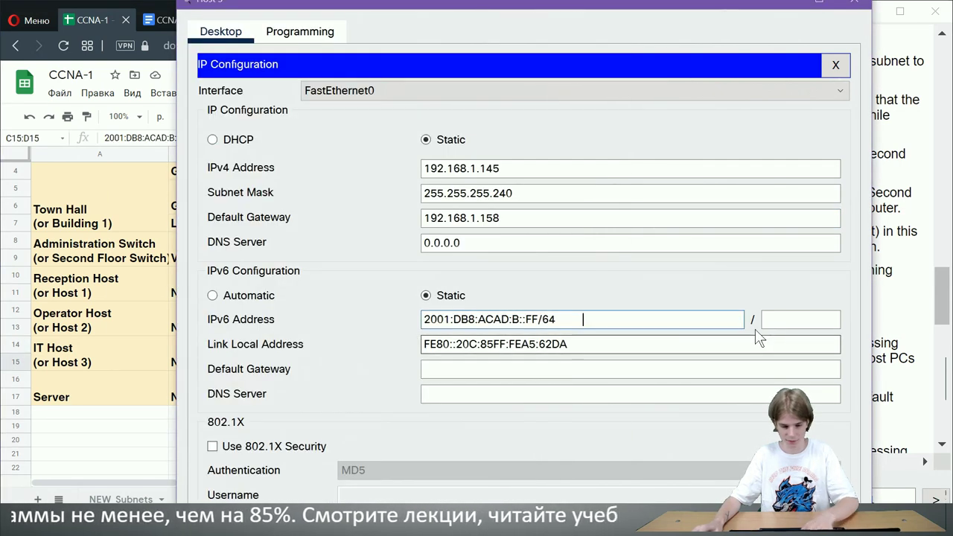
{"action": "key", "text": "BackSpace"}
{"action": "key", "text": "BackSpace"}
{"action": "key", "text": "BackSpace"}
{"action": "left_click", "coordinate": [780, 319]}
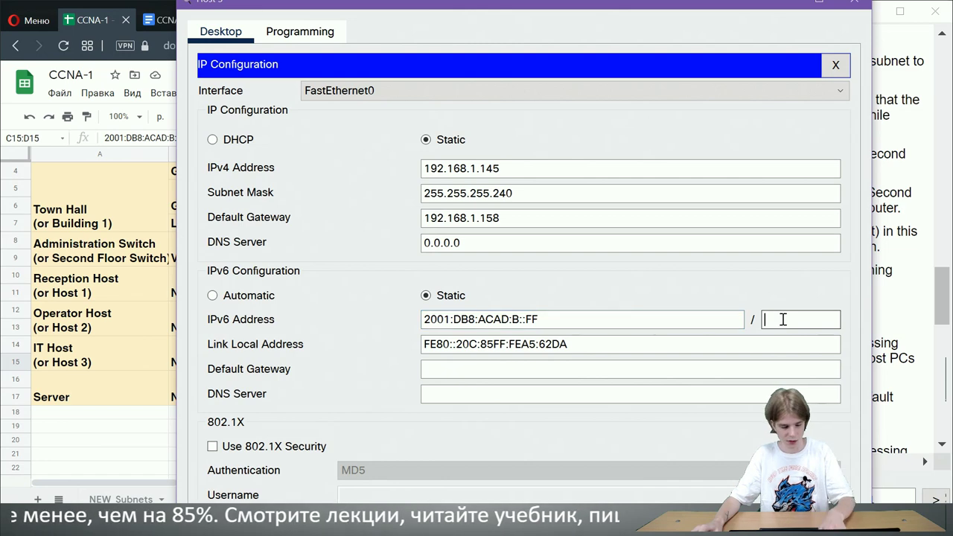
{"action": "type", "text": "64"}
Set Host 3's IPv6 default gateway to FE80::1 from the addressing table.
{"action": "key", "text": "alt+Tab"}
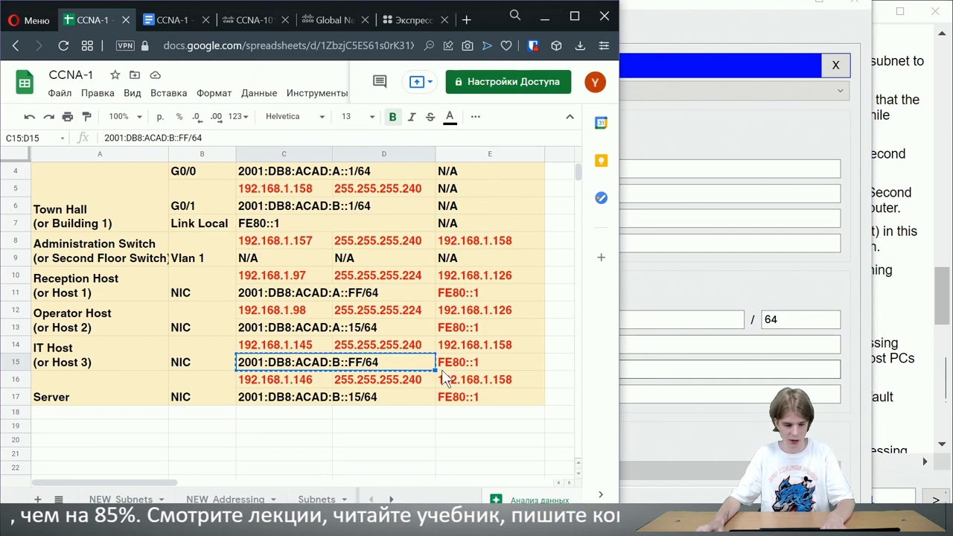
{"action": "left_click", "coordinate": [476, 357]}
{"action": "key", "text": "ctrl+c"}
{"action": "key", "text": "alt+Tab"}
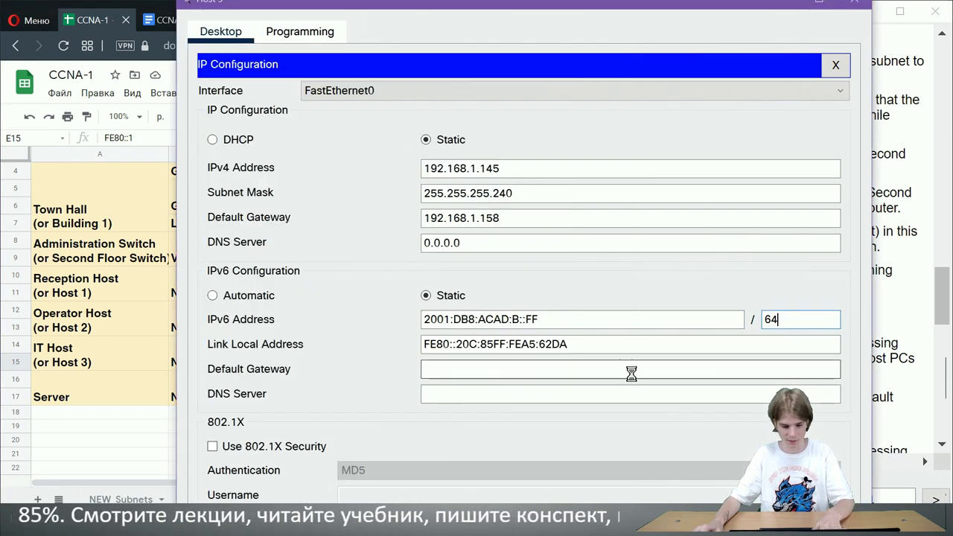
{"action": "left_click", "coordinate": [631, 369]}
{"action": "key", "text": "ctrl+v"}
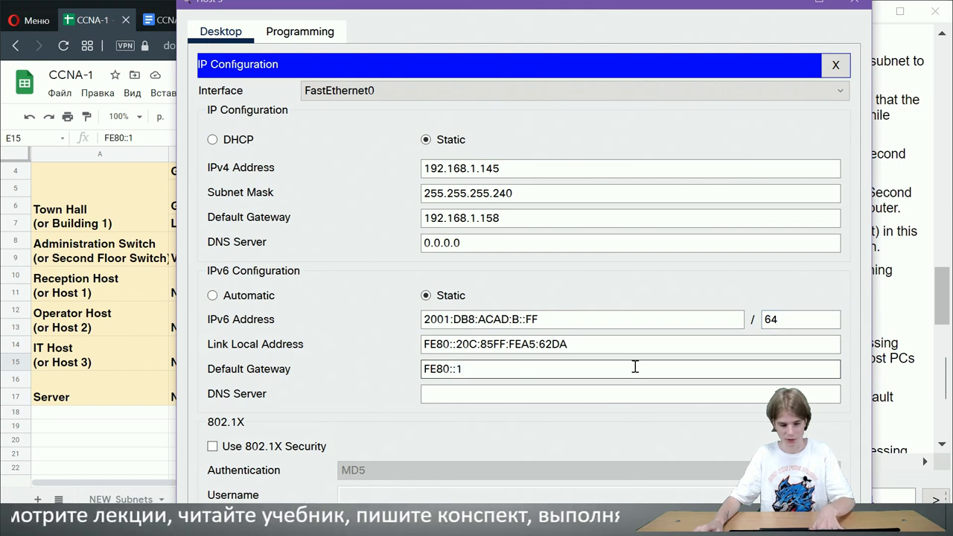
Reopen Host 3's IP Configuration to check the saved IPv4 and IPv6 settings, and close the Host 3 window.
{"action": "left_click", "coordinate": [835, 65]}
{"action": "left_click", "coordinate": [249, 119]}
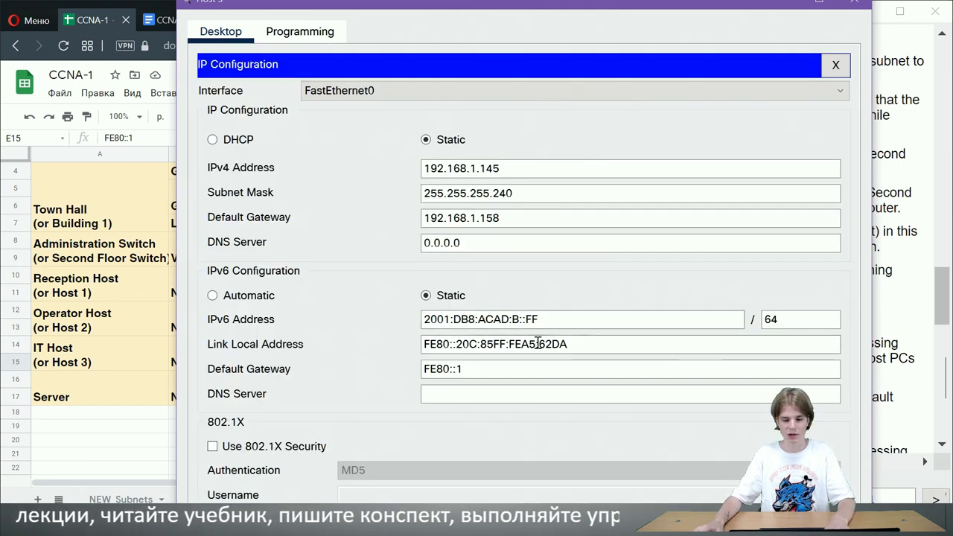
{"action": "key", "text": "alt+Tab"}
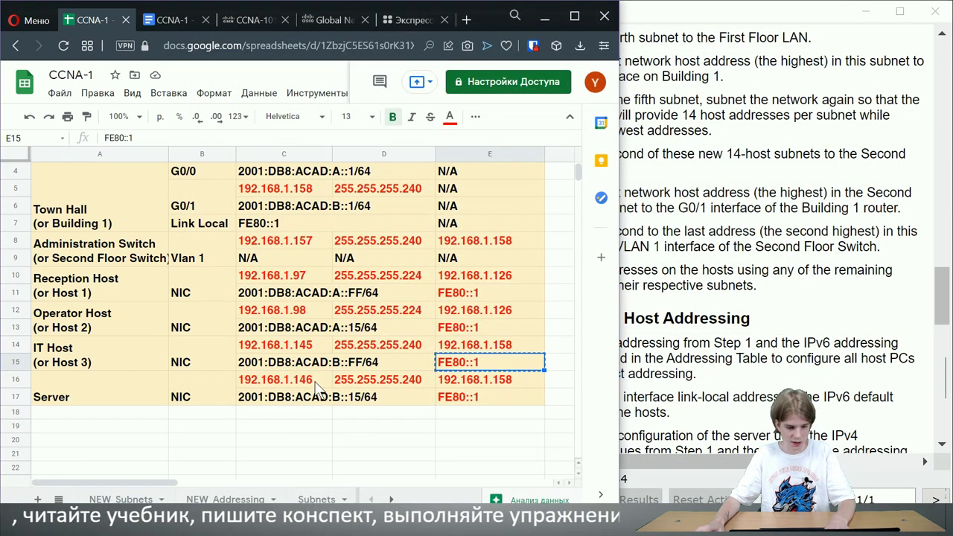
Open the Server's IP Configuration and set its IPv4 address to 192.168.1.146, copied from the addressing table.
{"action": "key", "text": "alt+Tab"}
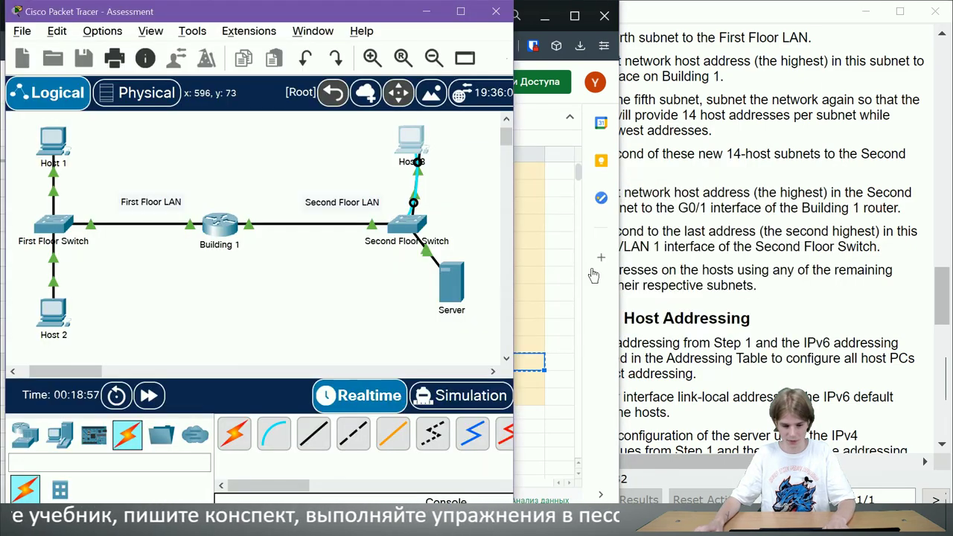
{"action": "left_click", "coordinate": [451, 282]}
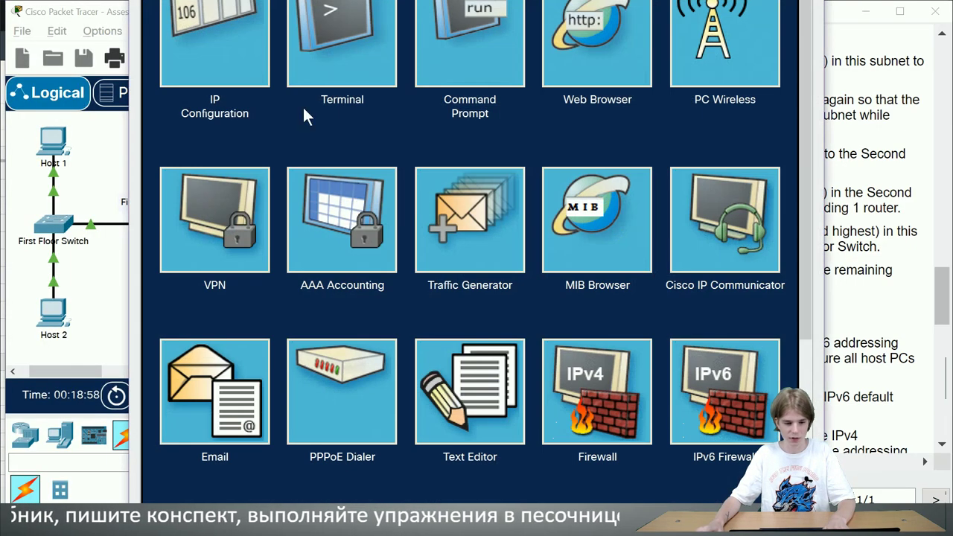
{"action": "left_click", "coordinate": [230, 62]}
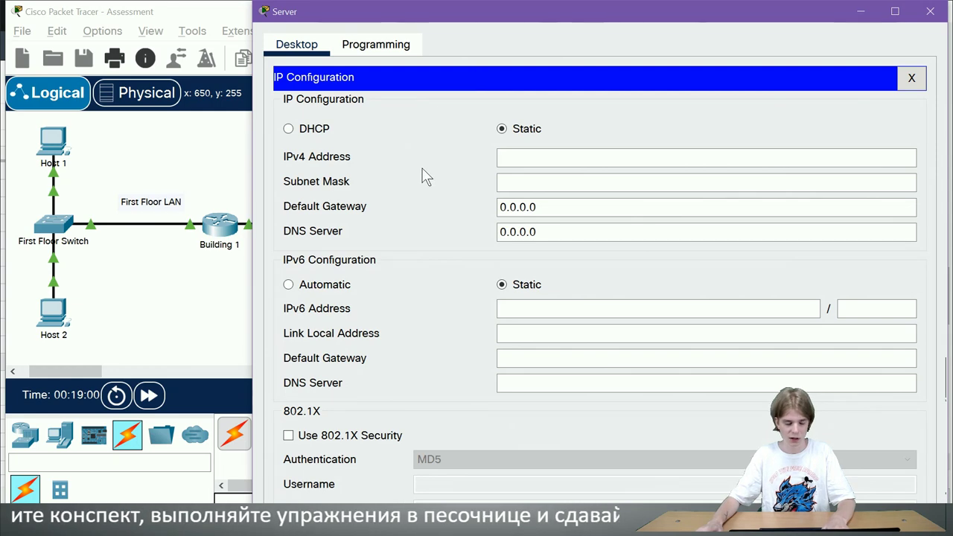
{"action": "key", "text": "alt+Tab"}
{"action": "left_click", "coordinate": [290, 381]}
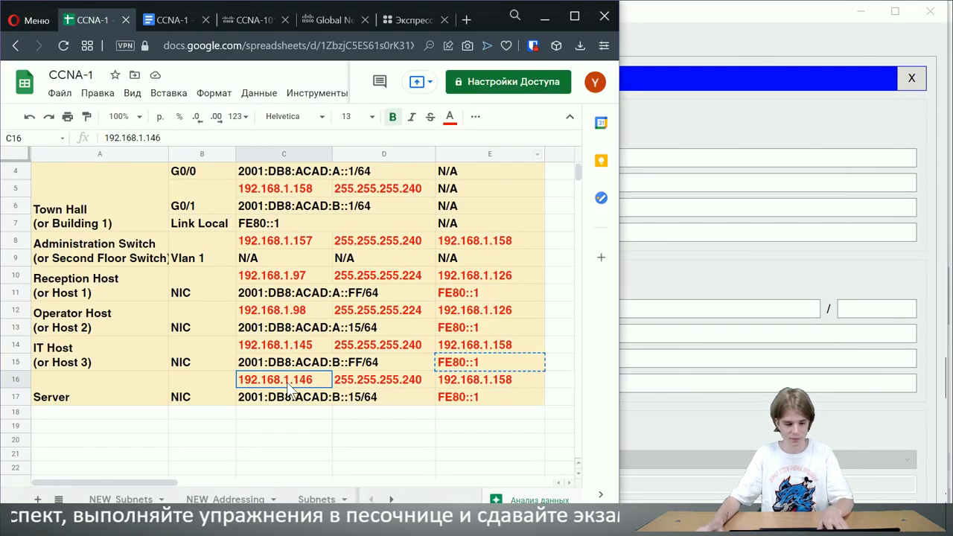
{"action": "key", "text": "ctrl+c"}
{"action": "key", "text": "alt+Tab"}
{"action": "key", "text": "ctrl+v"}
Replace the Server's subnet mask with 255.255.255.240 from the addressing table.
{"action": "key", "text": "alt+Tab"}
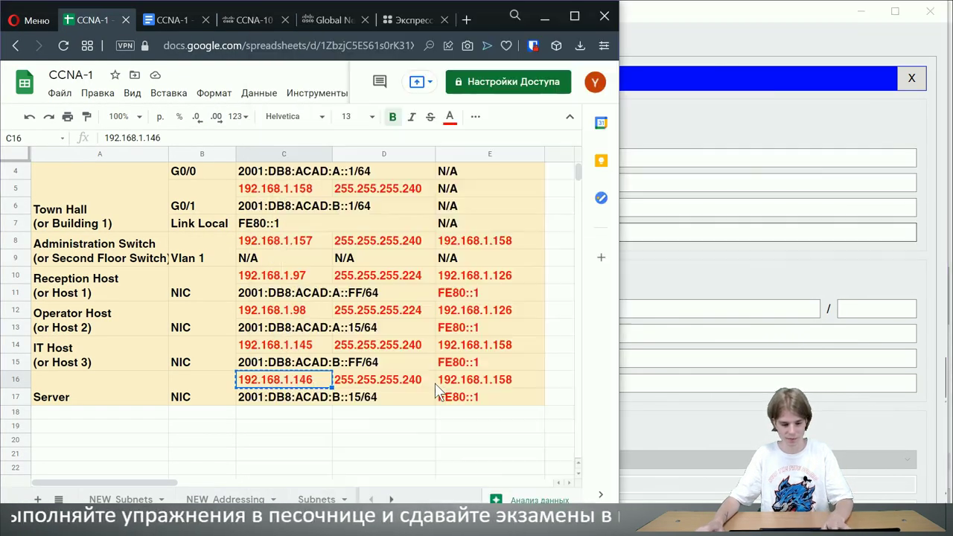
{"action": "left_click", "coordinate": [416, 384]}
{"action": "key", "text": "alt+Tab"}
{"action": "left_click", "coordinate": [604, 185]}
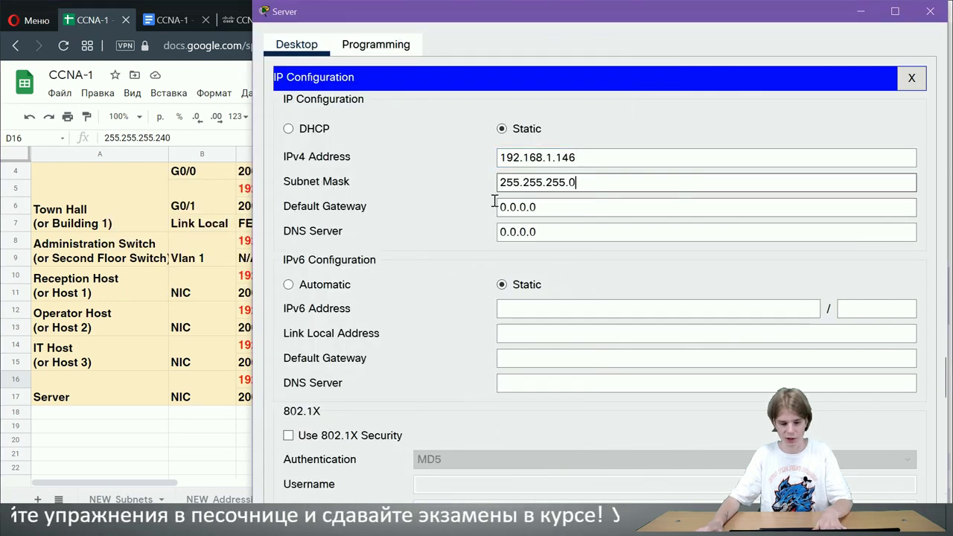
{"action": "key", "text": "ctrl+v"}
{"action": "left_click_drag", "start_coordinate": [663, 183], "coordinate": [472, 177]}
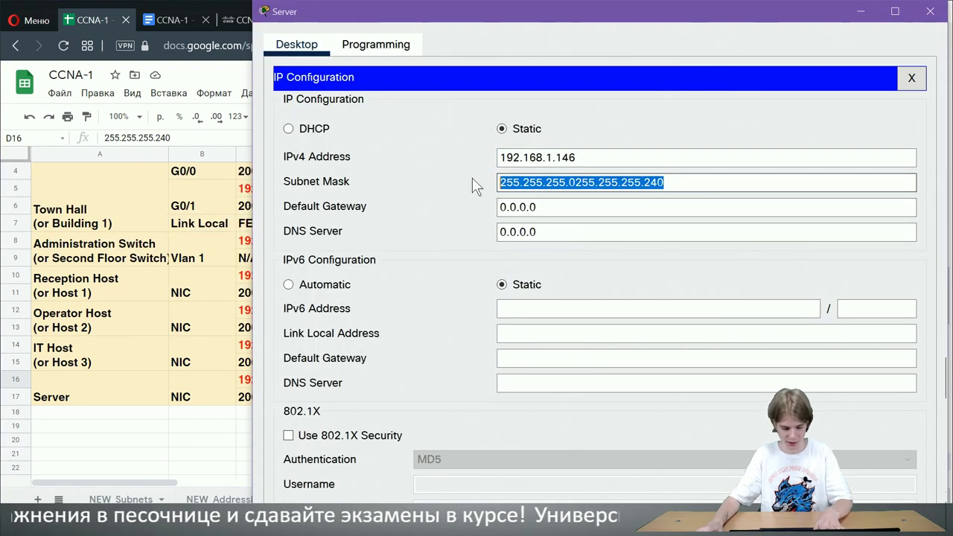
{"action": "key", "text": "ctrl+v"}
Set the Server's IPv4 default gateway to 192.168.1.158, copied from the addressing table.
{"action": "key", "text": "alt+Tab"}
{"action": "left_click", "coordinate": [475, 363]}
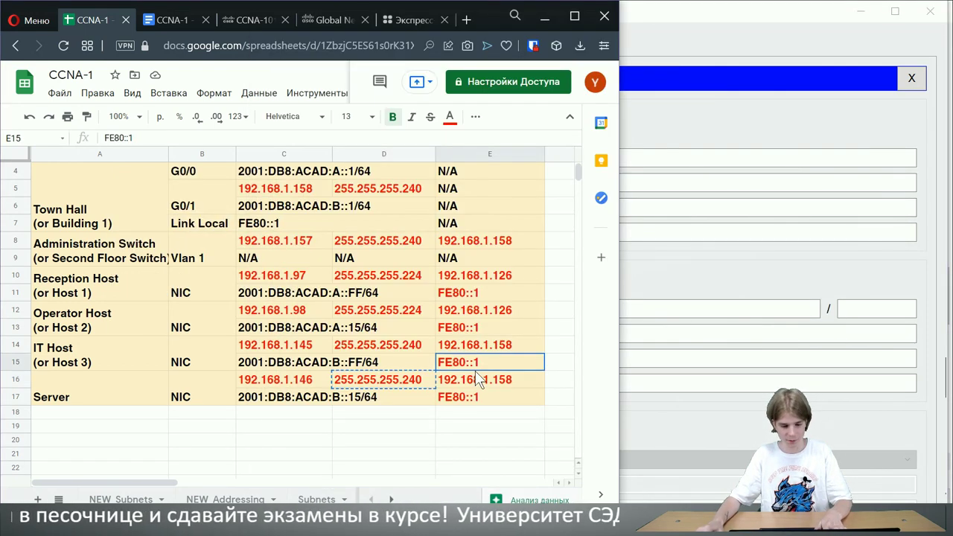
{"action": "left_click", "coordinate": [480, 381]}
{"action": "key", "text": "alt+Tab"}
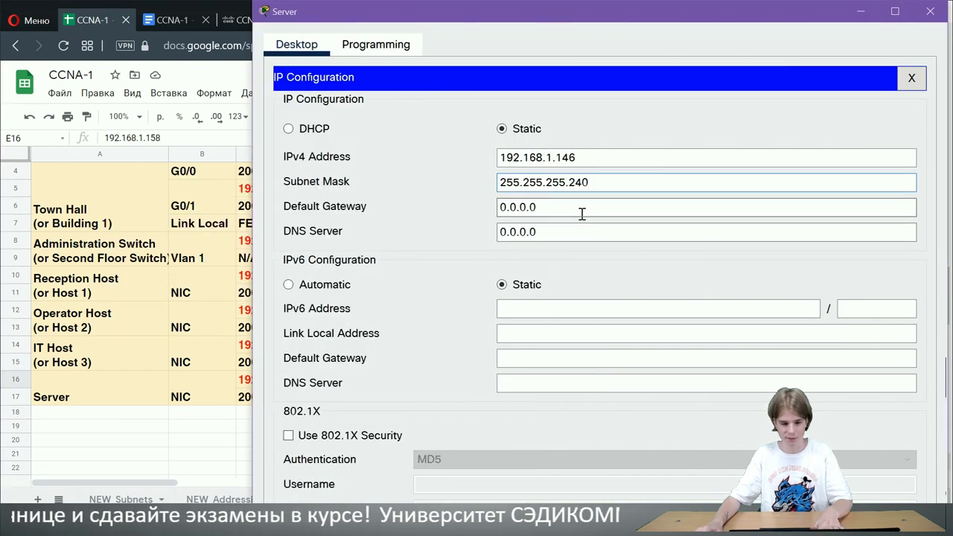
{"action": "left_click_drag", "start_coordinate": [578, 209], "coordinate": [469, 206]}
{"action": "key", "text": "ctrl+v"}
Set the Server's IPv6 address to 2001:DB8:ACAD:B::15 from the addressing table, with prefix length 64.
{"action": "left_click", "coordinate": [532, 301]}
{"action": "key", "text": "alt+Tab"}
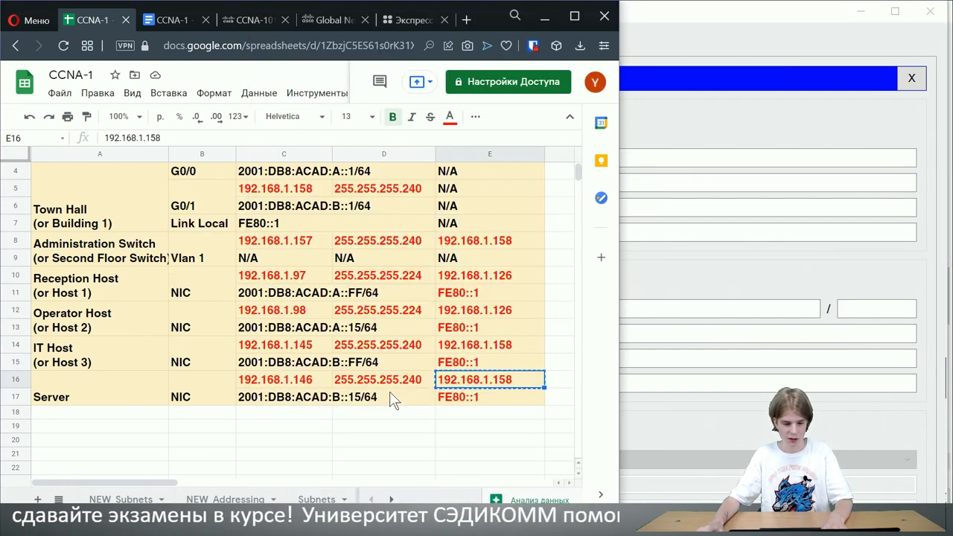
{"action": "left_click", "coordinate": [353, 402]}
{"action": "left_click", "coordinate": [653, 310]}
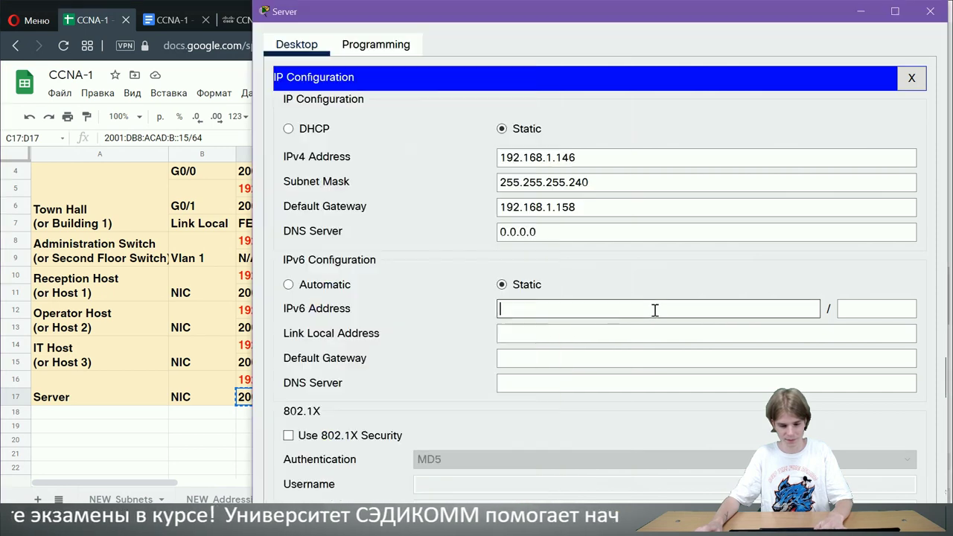
{"action": "key", "text": "ctrl+v"}
{"action": "key", "text": "BackSpace"}
{"action": "key", "text": "BackSpace"}
{"action": "key", "text": "BackSpace"}
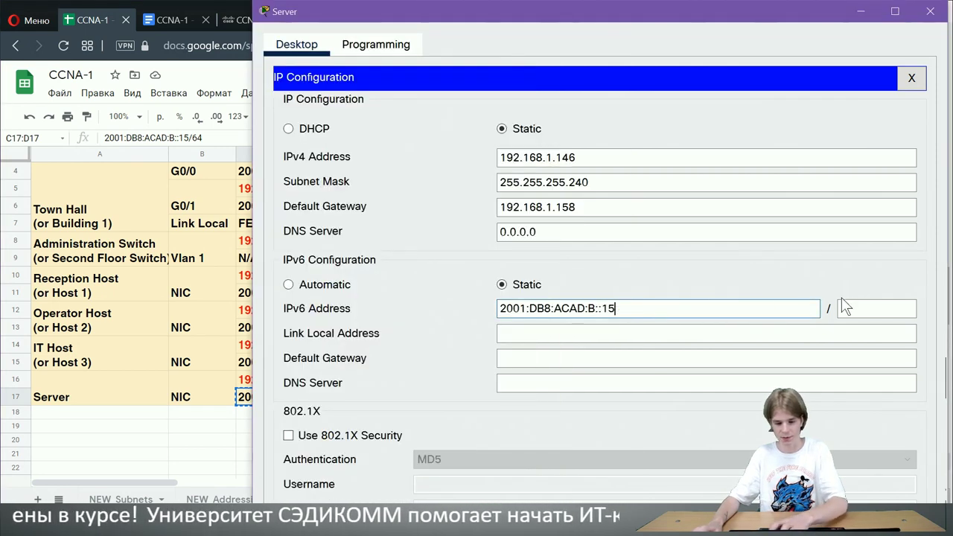
{"action": "left_click", "coordinate": [860, 309]}
Set the Server's IPv6 default gateway to FE80::1 from the addressing table and close the Server window.
{"action": "left_click", "coordinate": [111, 321]}
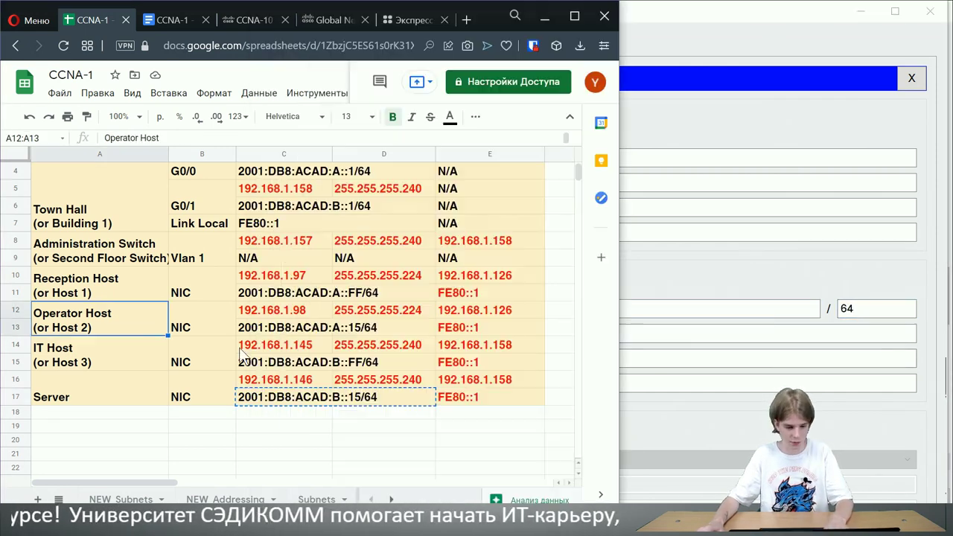
{"action": "left_click", "coordinate": [473, 401]}
{"action": "left_click", "coordinate": [675, 357]}
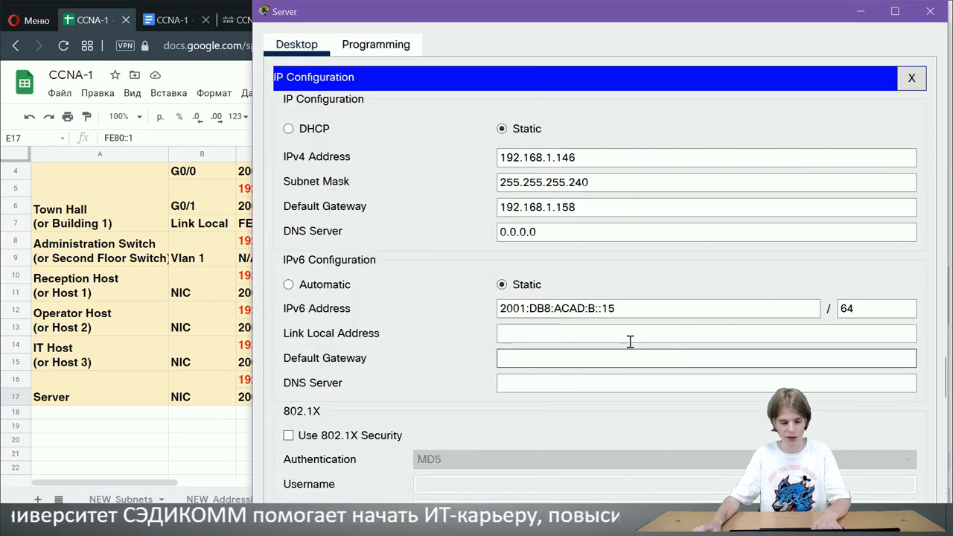
{"action": "key", "text": "ctrl+v"}
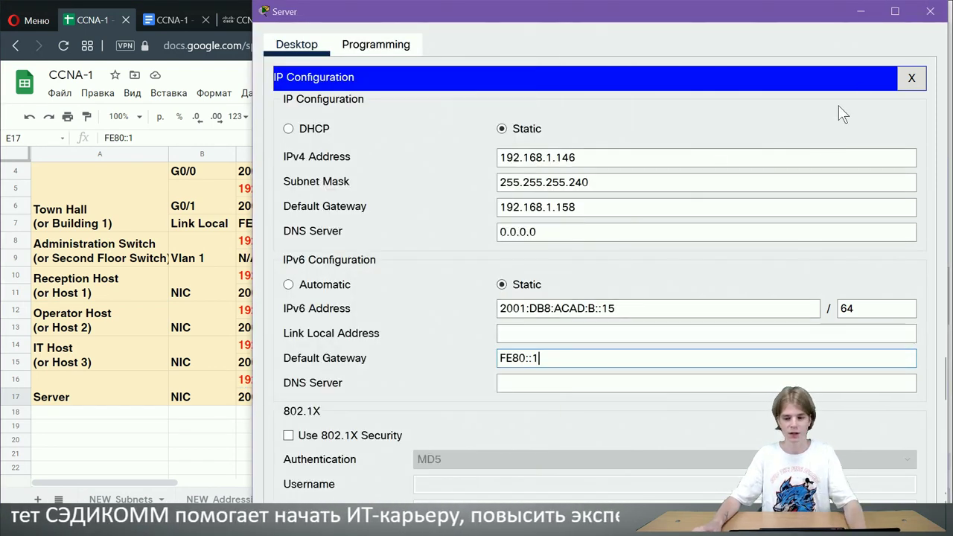
{"action": "left_click", "coordinate": [909, 79]}
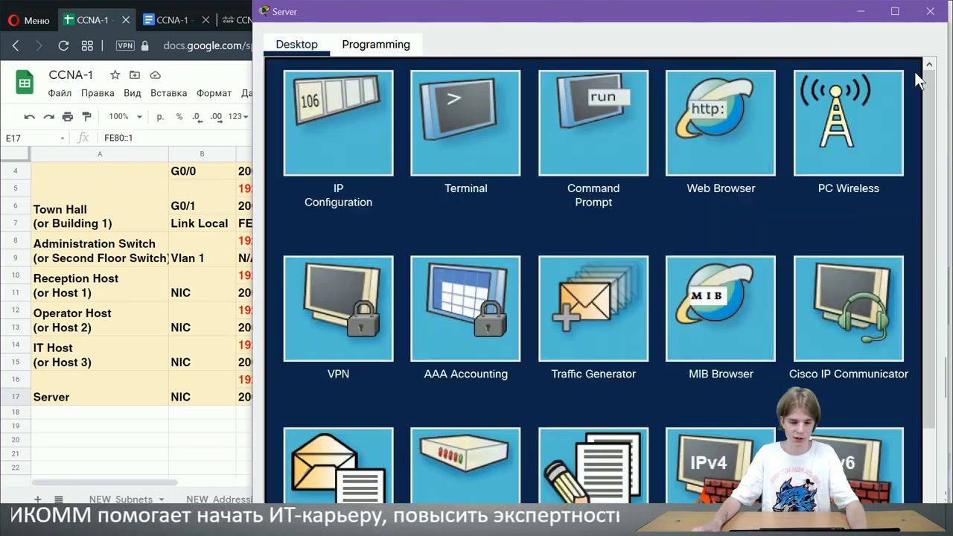
{"action": "left_click", "coordinate": [930, 12]}
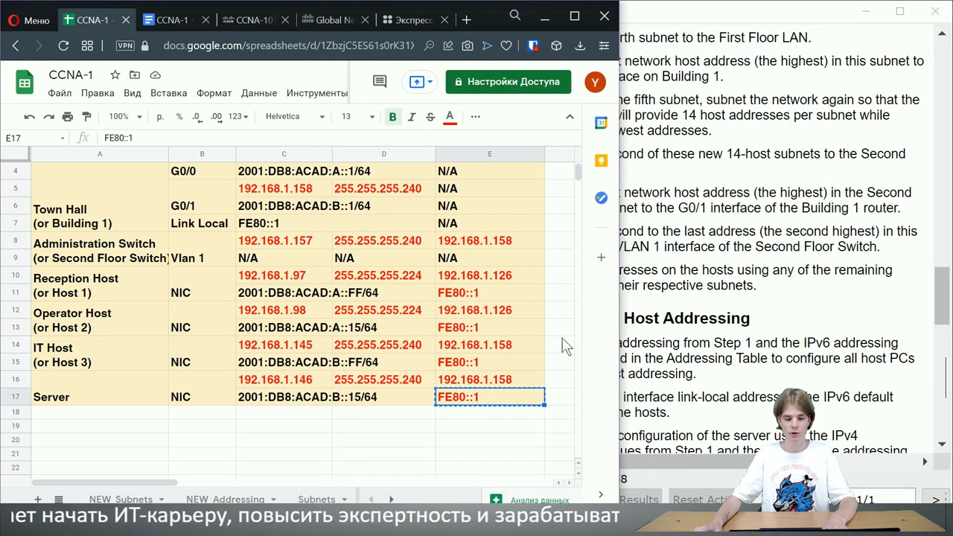
Review the remaining PT Activity instructions through Step 4, switch to the Assessment Warning window in Opera and submit the assessment.
{"action": "left_click", "coordinate": [691, 312]}
{"action": "scroll", "coordinate": [705, 283], "scroll_direction": "down", "scroll_amount": 3}
{"action": "scroll", "coordinate": [705, 272], "scroll_direction": "down", "scroll_amount": 5}
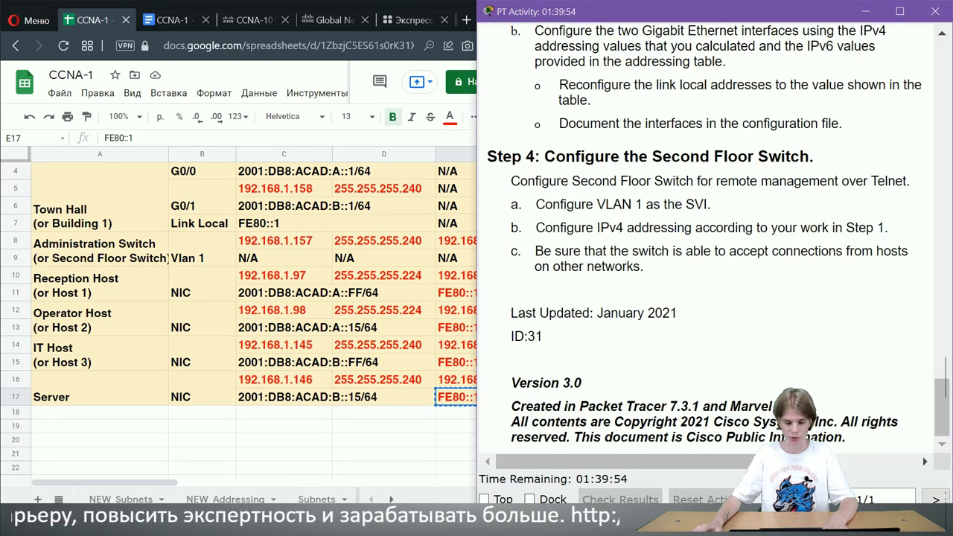
{"action": "key", "text": "alt+Tab"}
{"action": "key", "text": "alt+Tab"}
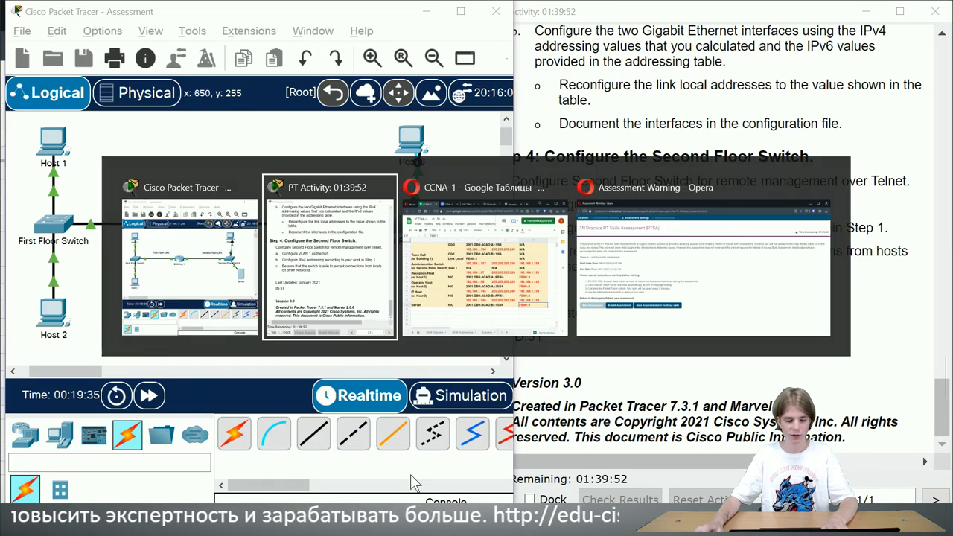
{"action": "key", "text": "alt+Tab"}
{"action": "key", "text": "alt+Tab"}
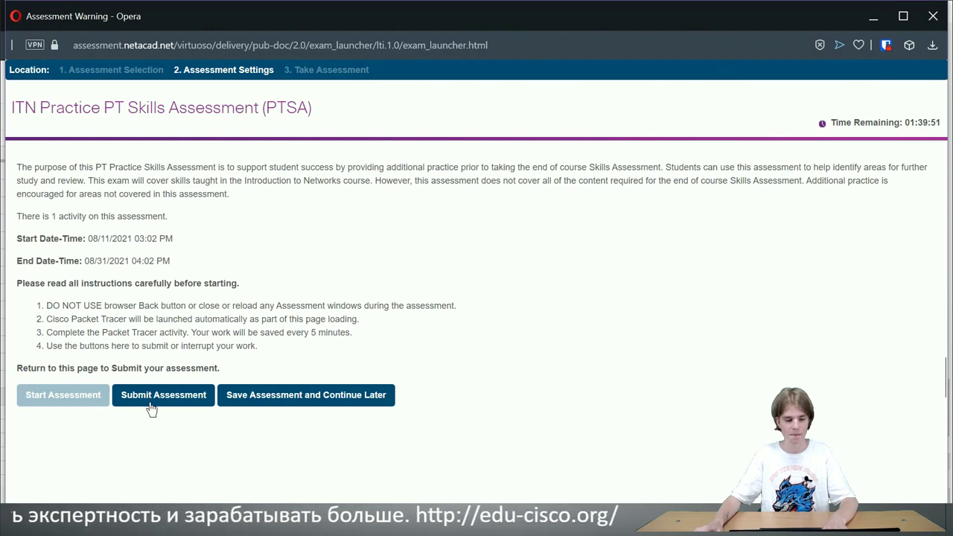
{"action": "left_click", "coordinate": [149, 400]}
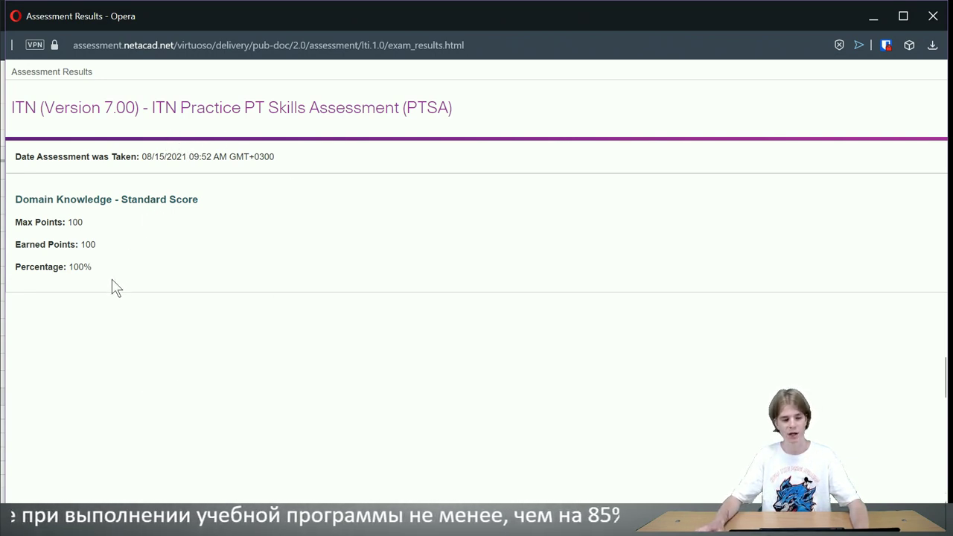
Review and close the assessment results, and check the Activation Information for the Practice PT Skills Assessment on the NetAcad course page.
{"action": "left_click_drag", "start_coordinate": [112, 285], "coordinate": [21, 146]}
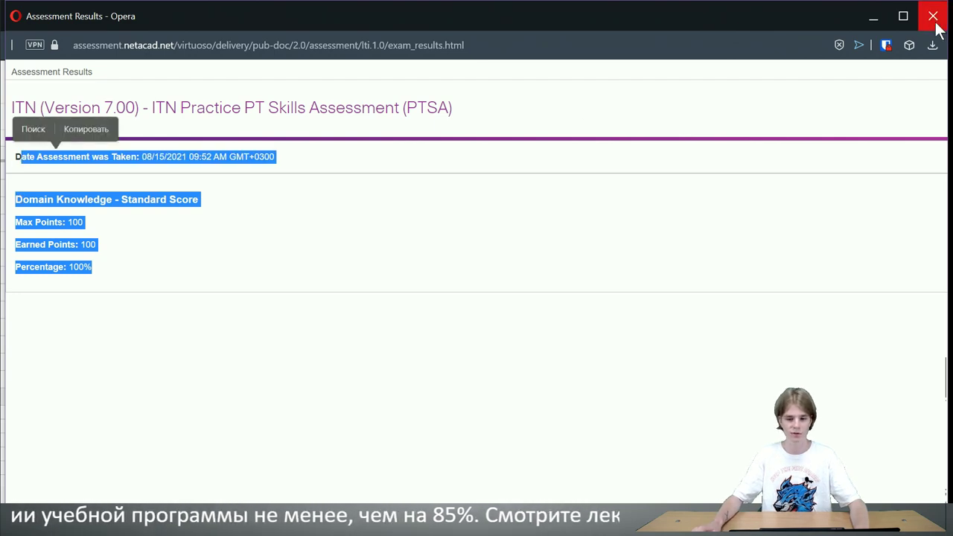
{"action": "left_click", "coordinate": [932, 16]}
{"action": "left_click", "coordinate": [173, 20]}
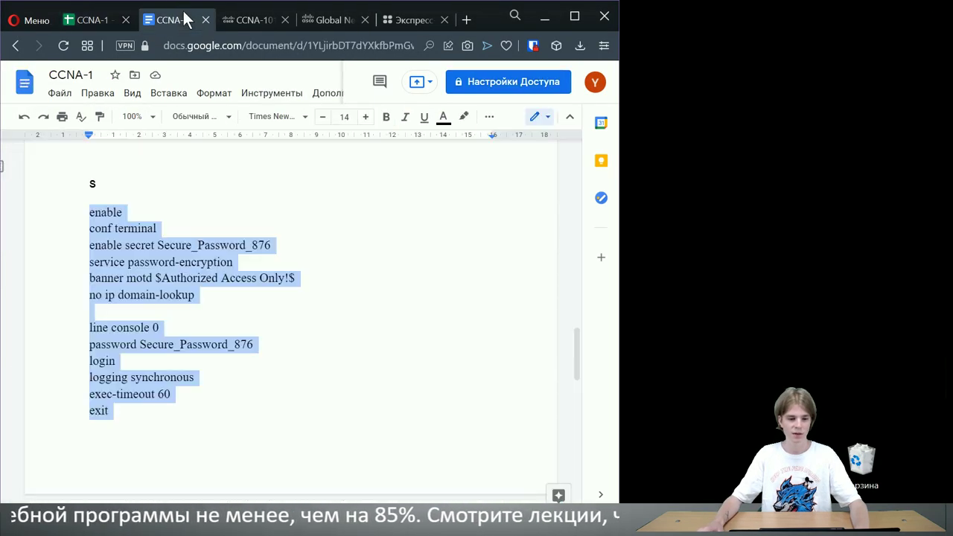
{"action": "left_click", "coordinate": [253, 21]}
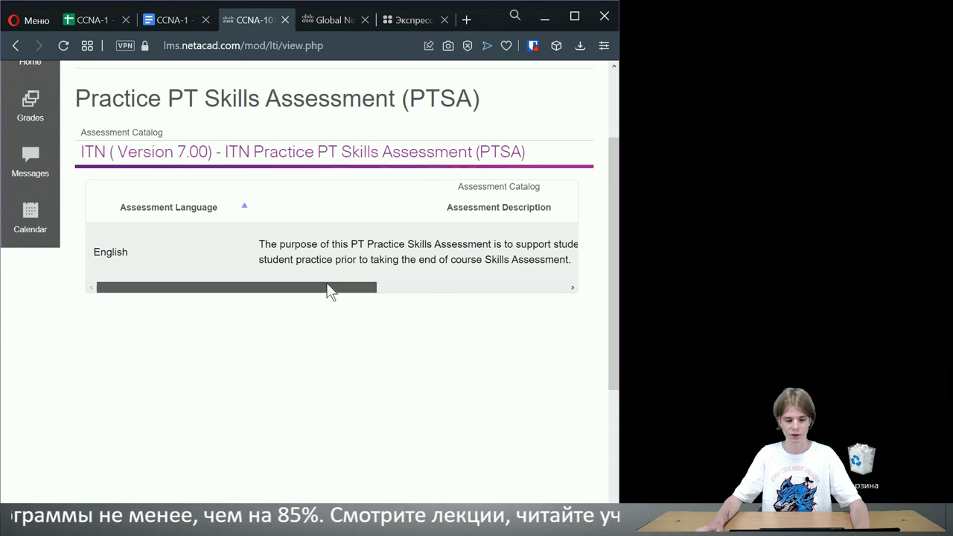
{"action": "left_click_drag", "start_coordinate": [330, 289], "coordinate": [602, 276]}
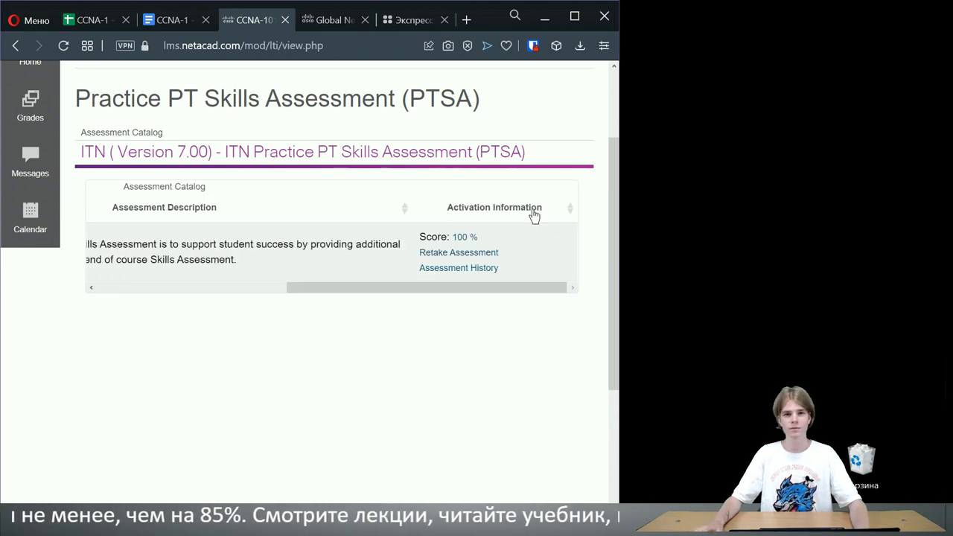